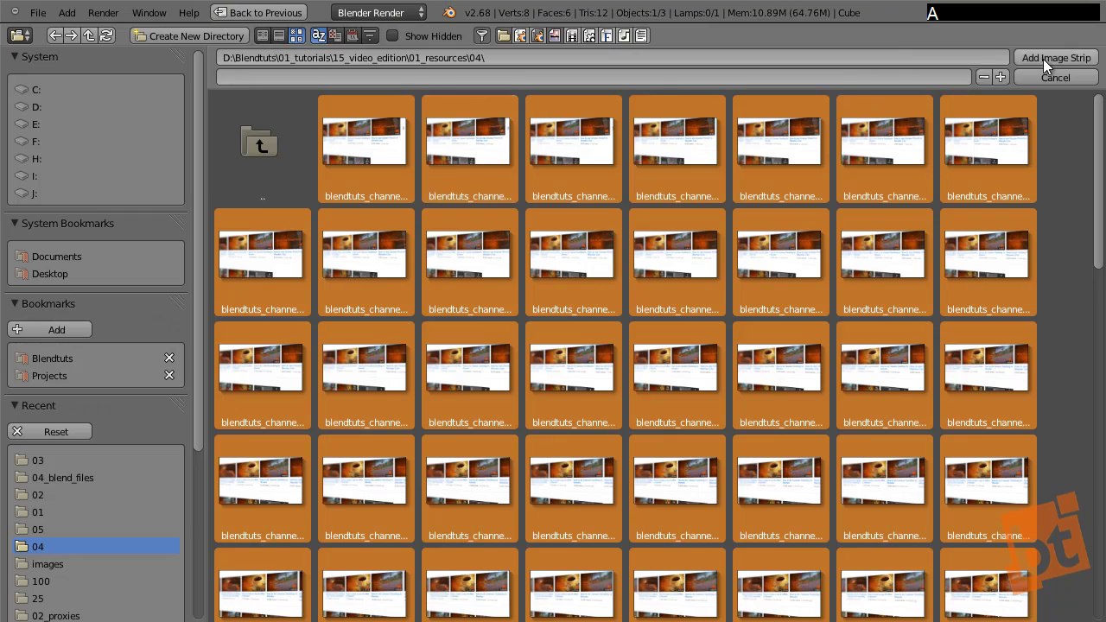
Add the selected image sequence from the 04 resources folder as an image strip
left_click(1044, 59)
middle_click_drag(590, 428, 304, 434)
left_click(455, 382)
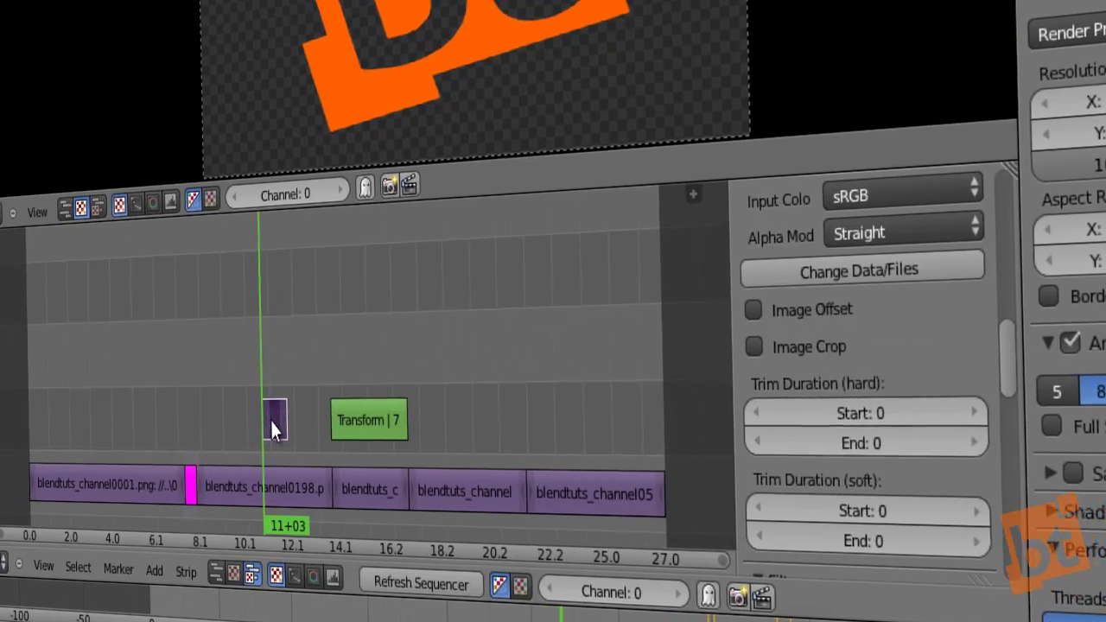
Move the logoShadeless_small.png strip up one channel near the sequence start and extend its end to about frame 645
key("g")
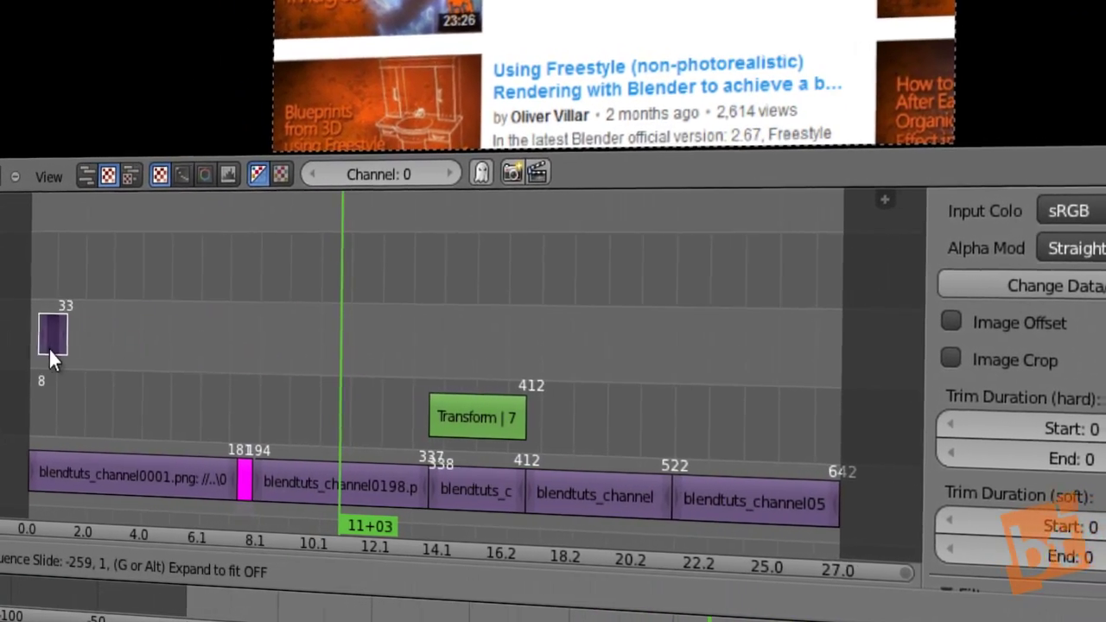
left_click(45, 343)
right_click(64, 322)
key("g")
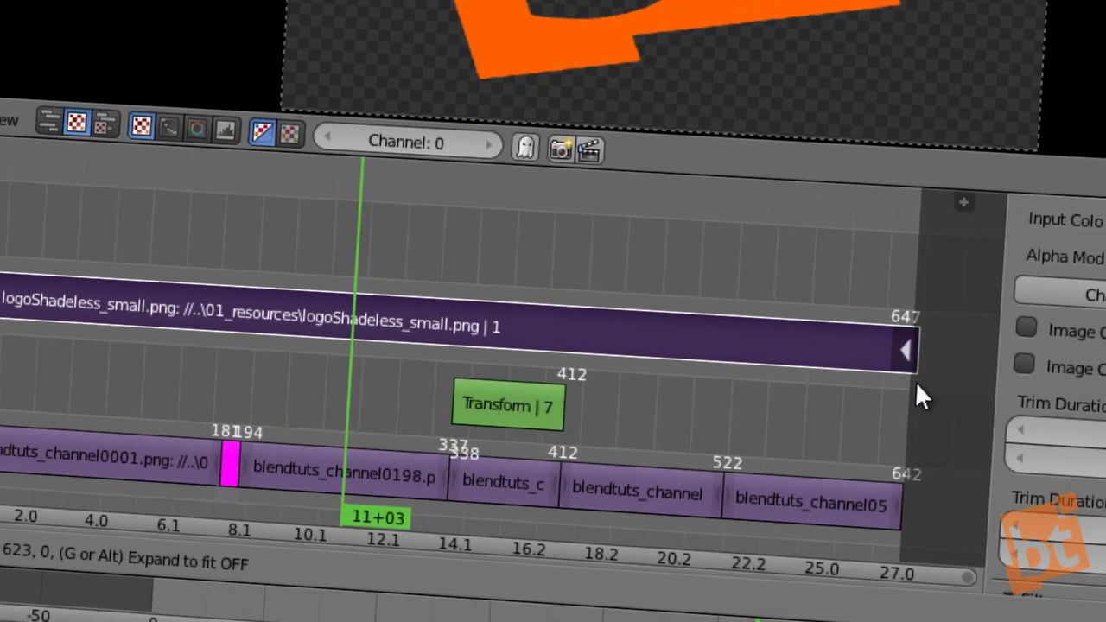
left_click(918, 386)
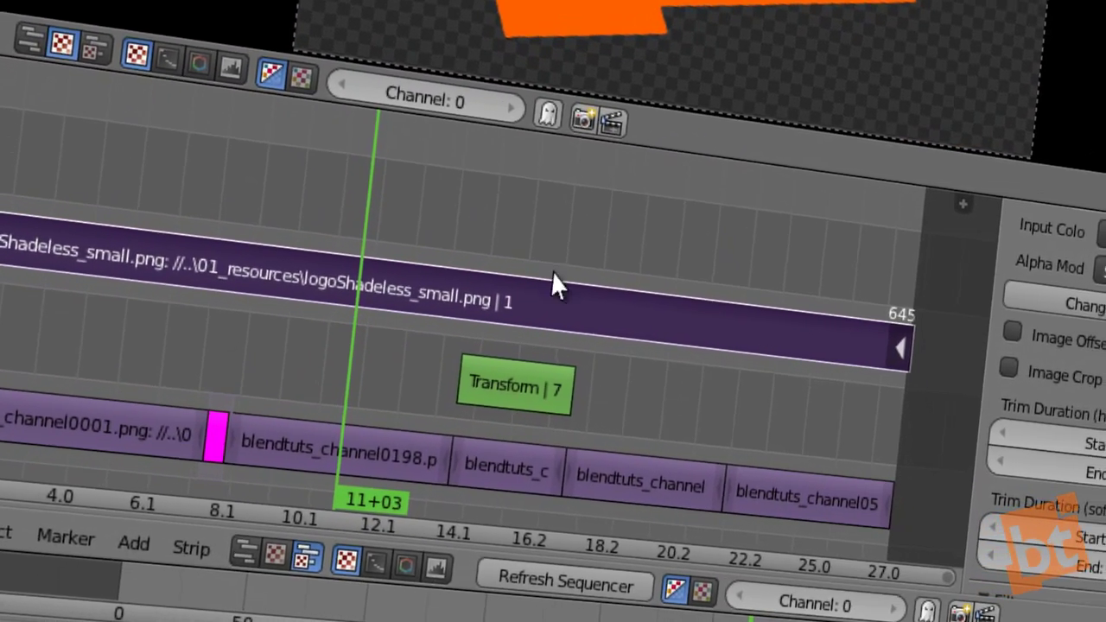
scroll(1067, 311, "up", 10)
scroll(1046, 432, "down", 8)
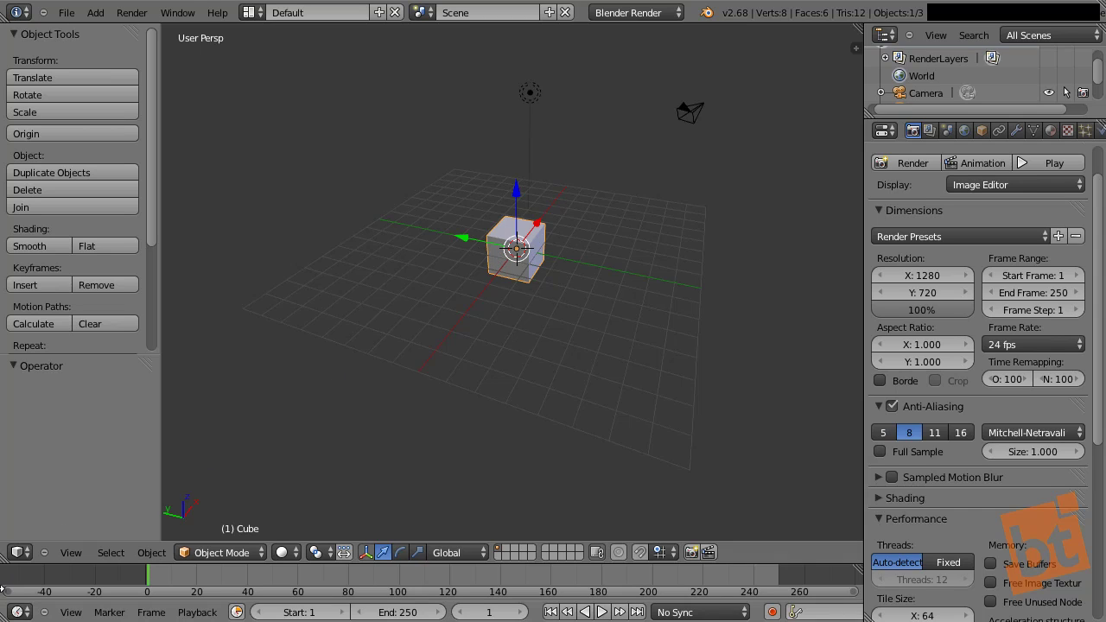
Change the 3D View area to the Video Sequence Editor and show the sequencer together with the preview
left_click(17, 552)
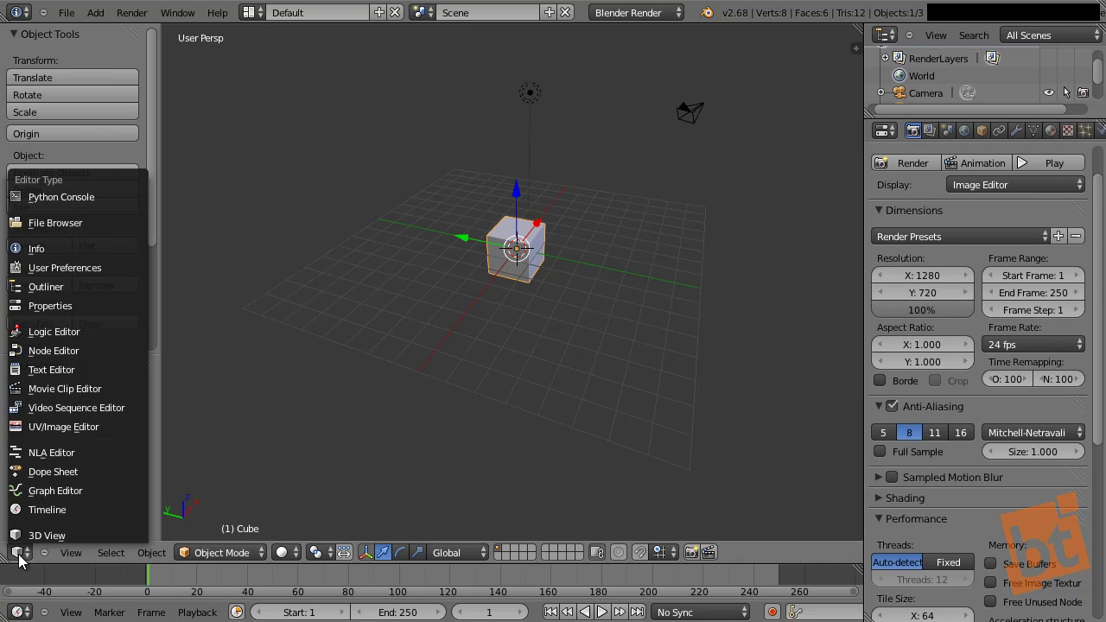
left_click(82, 407)
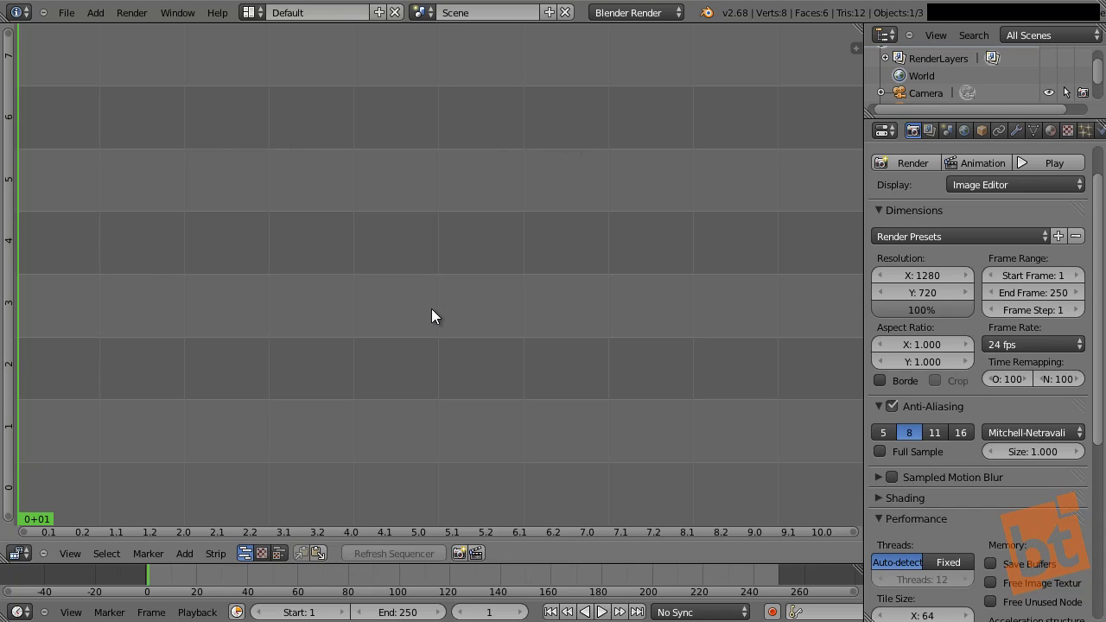
left_click(262, 552)
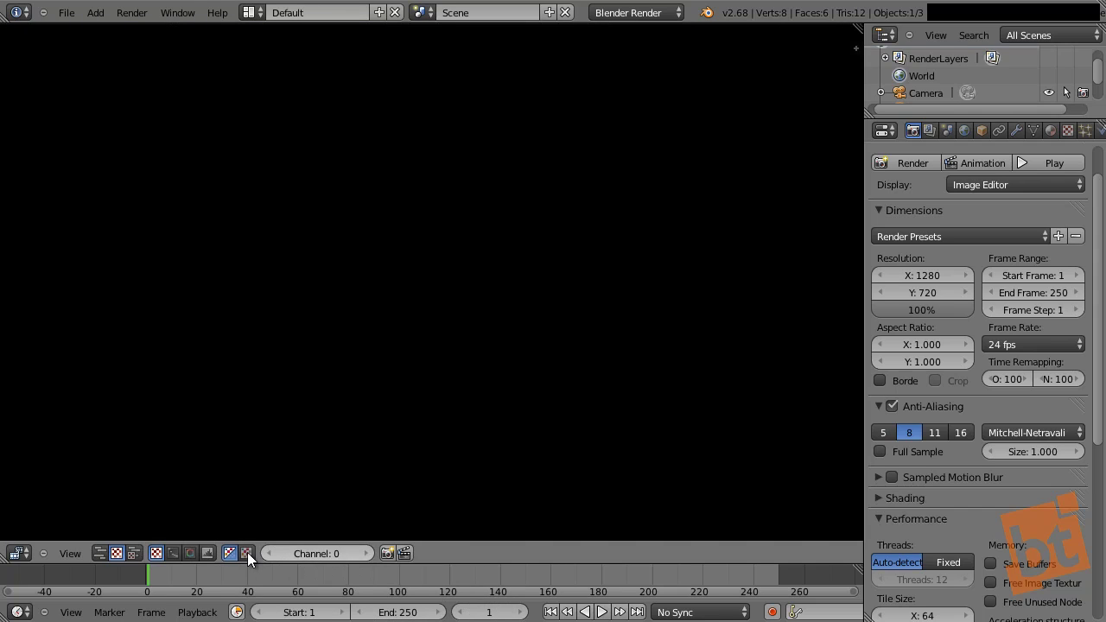
left_click(136, 553)
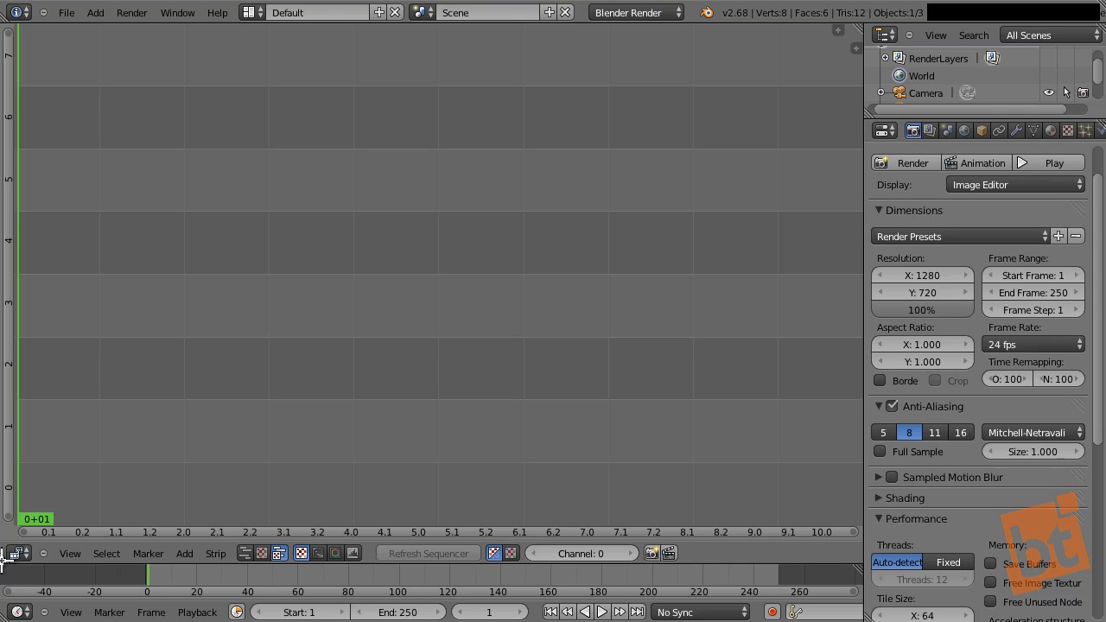
Split the sequencer area horizontally into two, show only the image preview in the upper part, and enlarge it slightly
left_click_drag(2, 560, 22, 269)
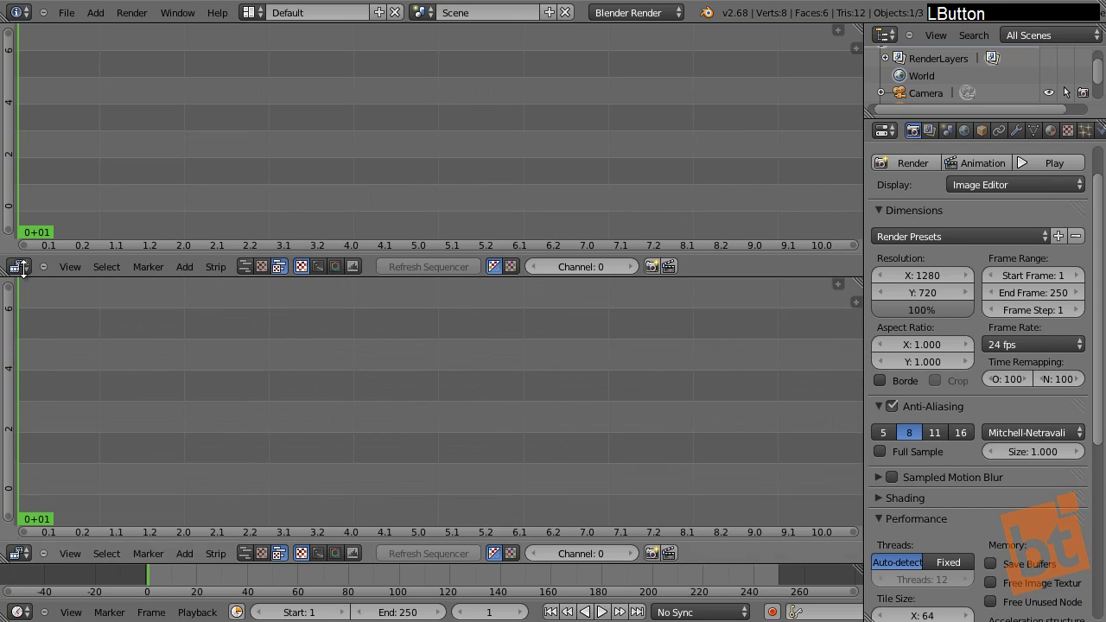
left_click(267, 266)
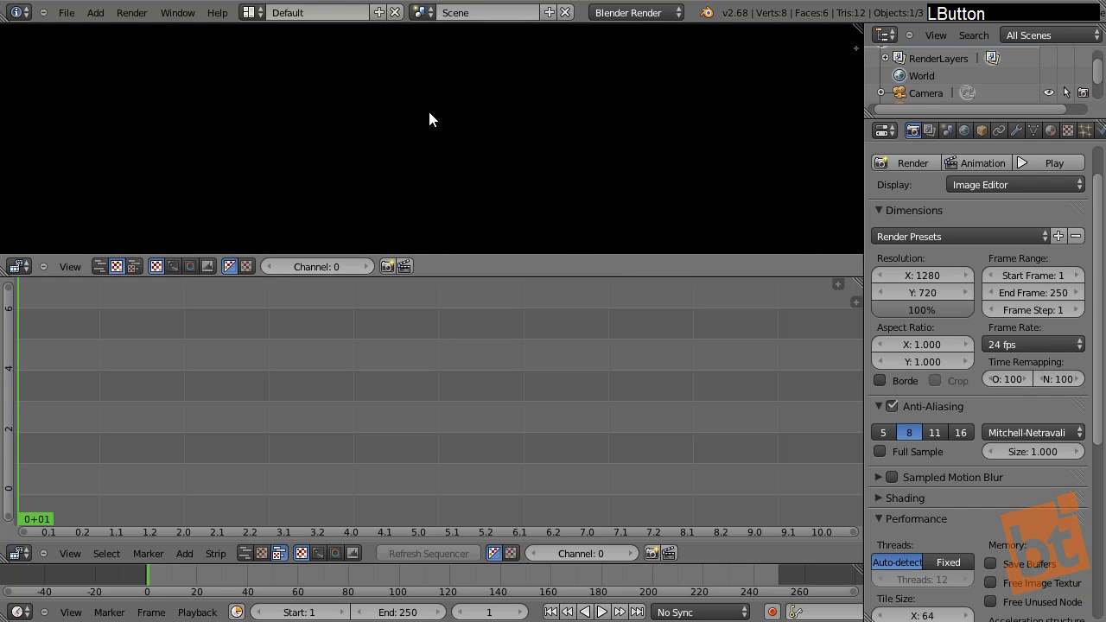
left_click_drag(444, 276, 471, 294)
mouse_move(419, 118)
middle_mouse_down()
mouse_move(434, 130)
mouse_move(404, 121)
middle_mouse_up()
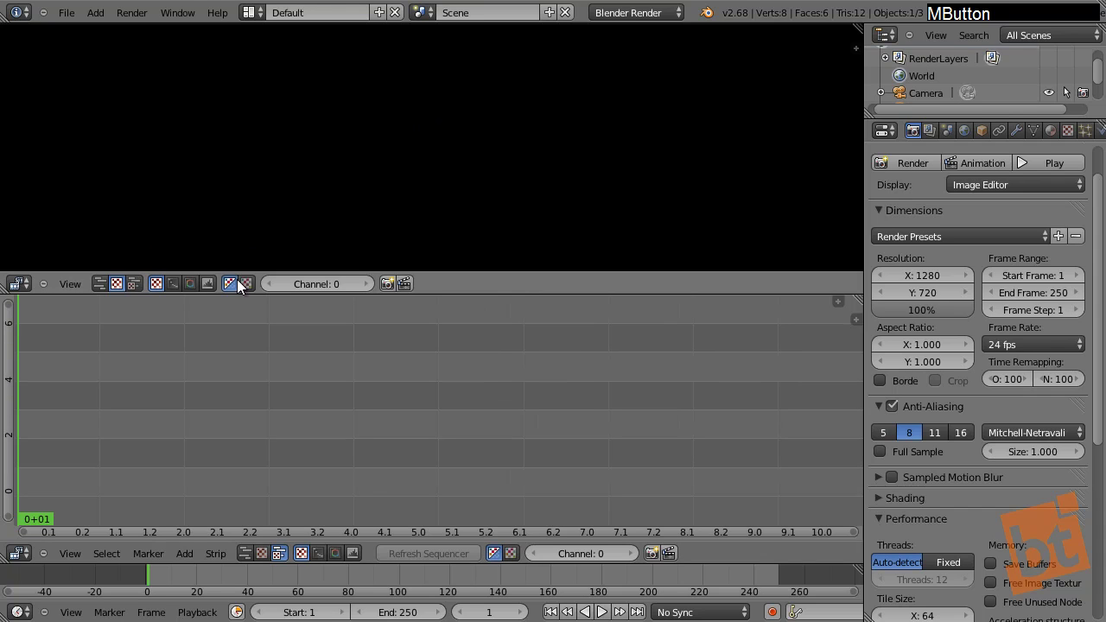
left_click(260, 295)
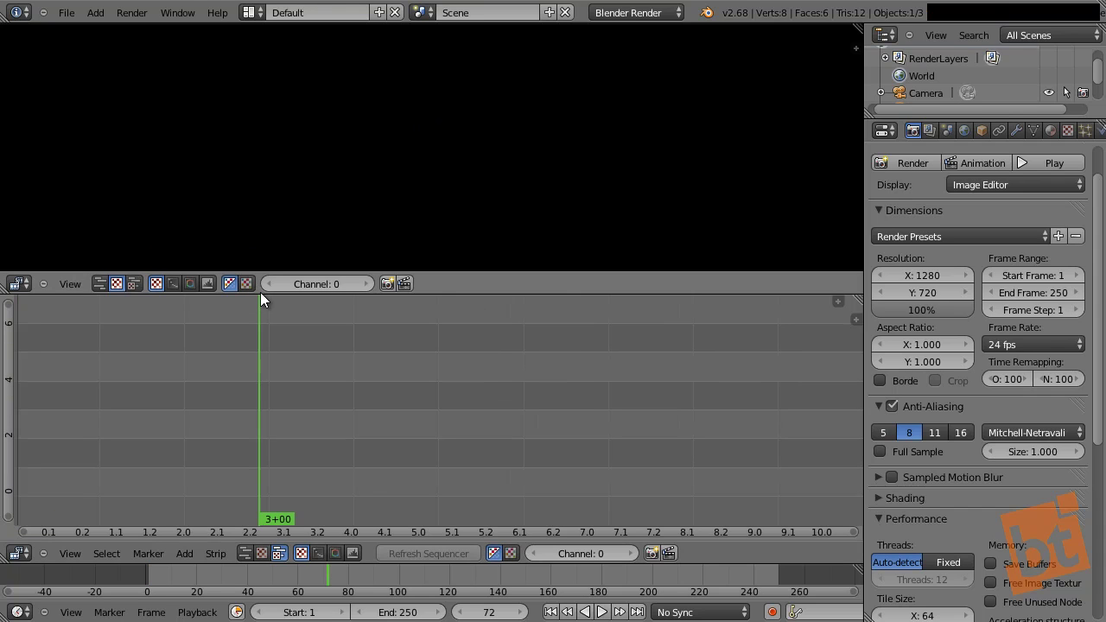
left_click_drag(261, 295, 261, 302)
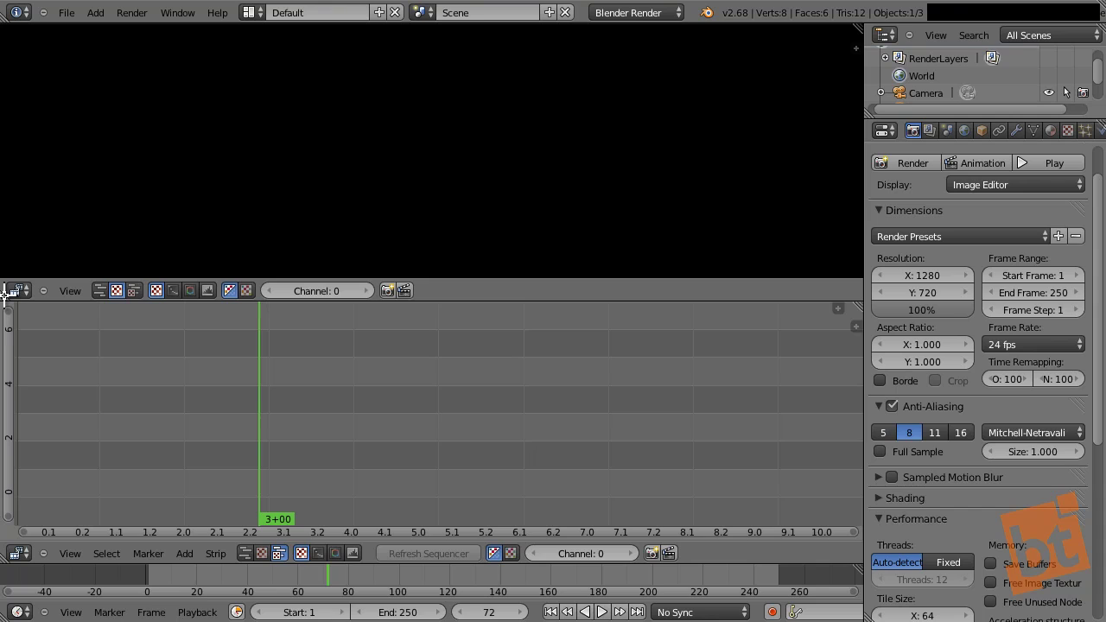
Try the preview area in a separate, enlarged window, and close that window
key("shift")
left_click_drag(3, 294, 27, 262, "shift")
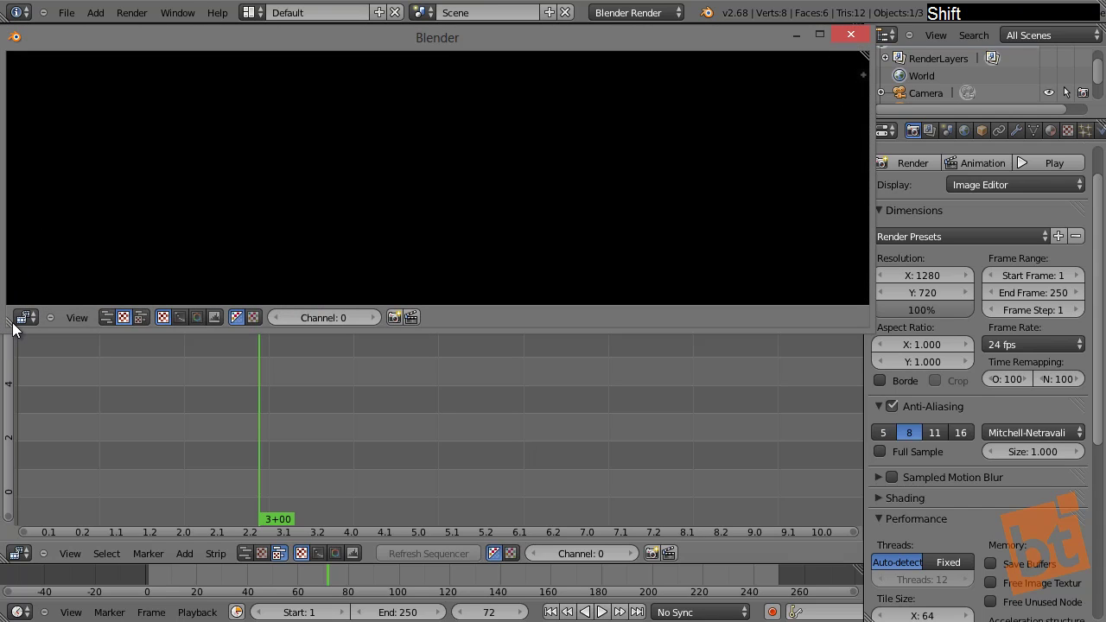
left_click_drag(355, 54, 457, 122)
left_click_drag(548, 400, 546, 501)
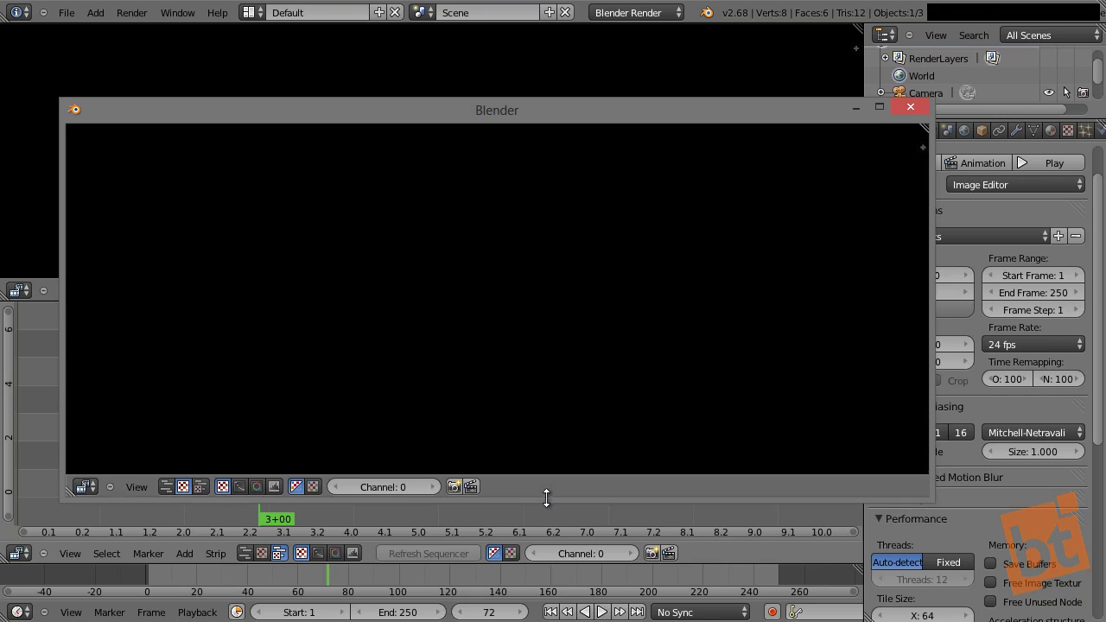
mouse_move(525, 116)
left_mouse_down()
mouse_move(528, 93)
mouse_move(523, 101)
left_mouse_up()
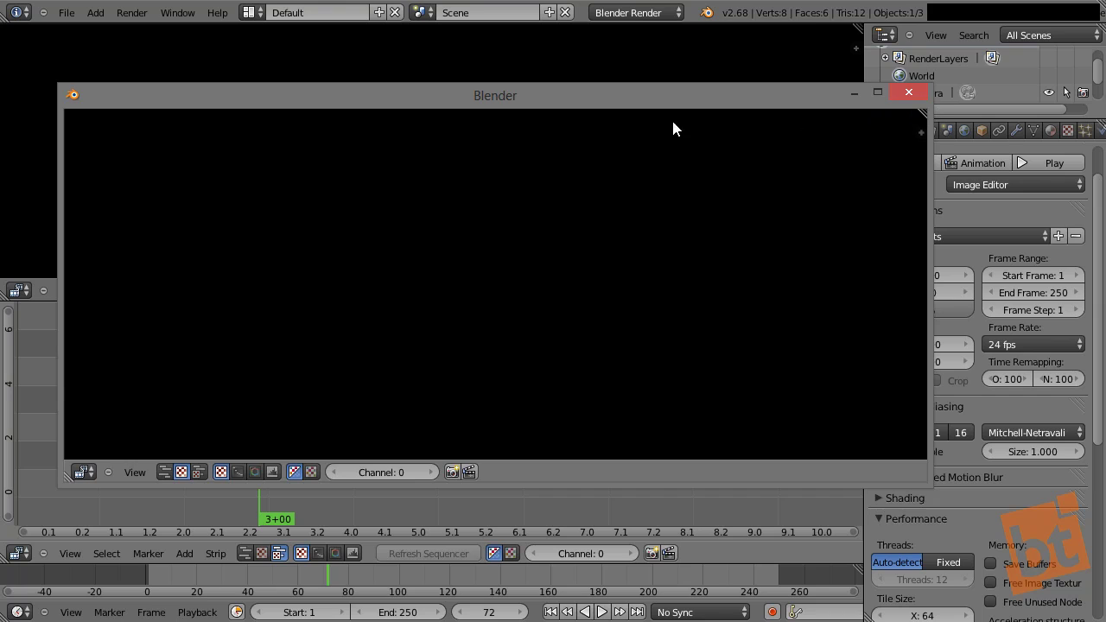
left_click_drag(444, 97, 485, 95)
left_click(950, 89)
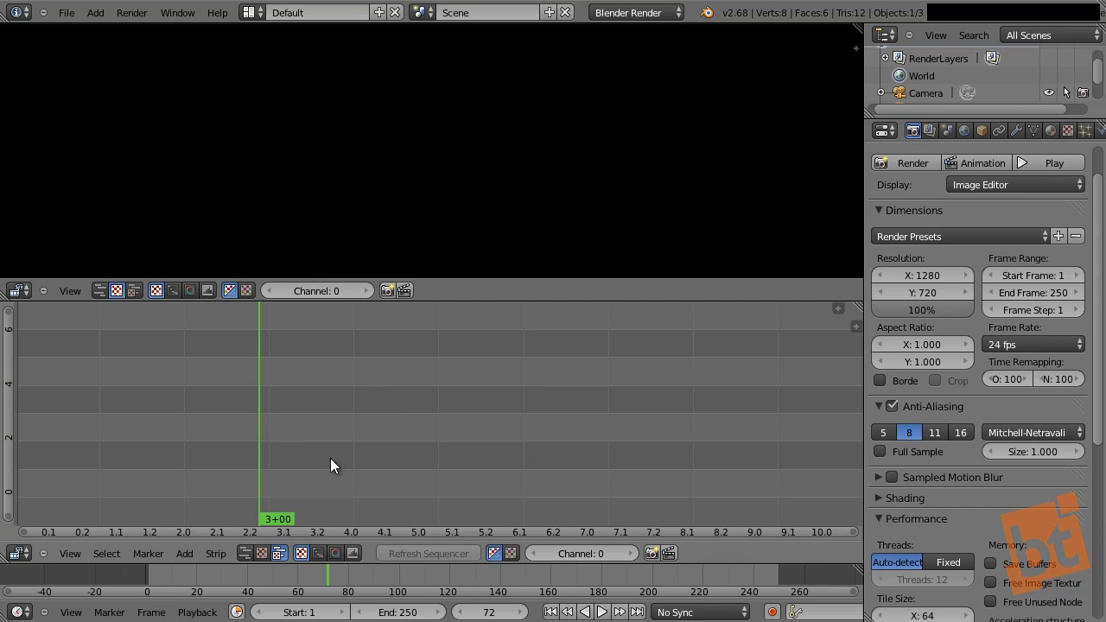
Add the movie file subscribe02.mp4 to the sequencer as a strip in channel 1, starting at 3+00
middle_click_drag(333, 459, 251, 471)
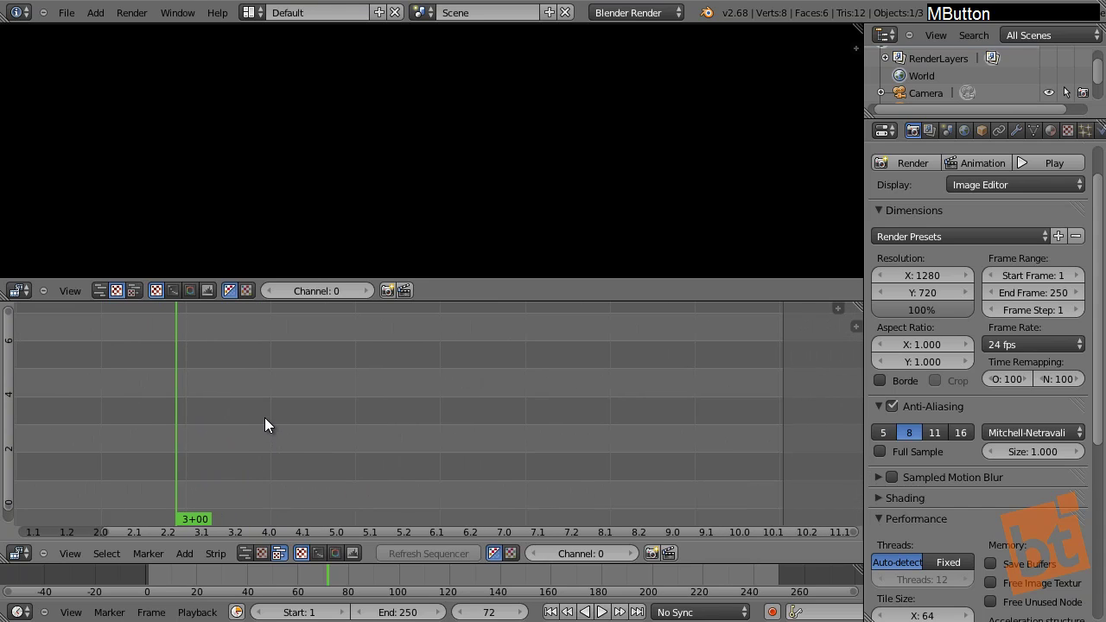
key("shift+a")
mouse_move(260, 419)
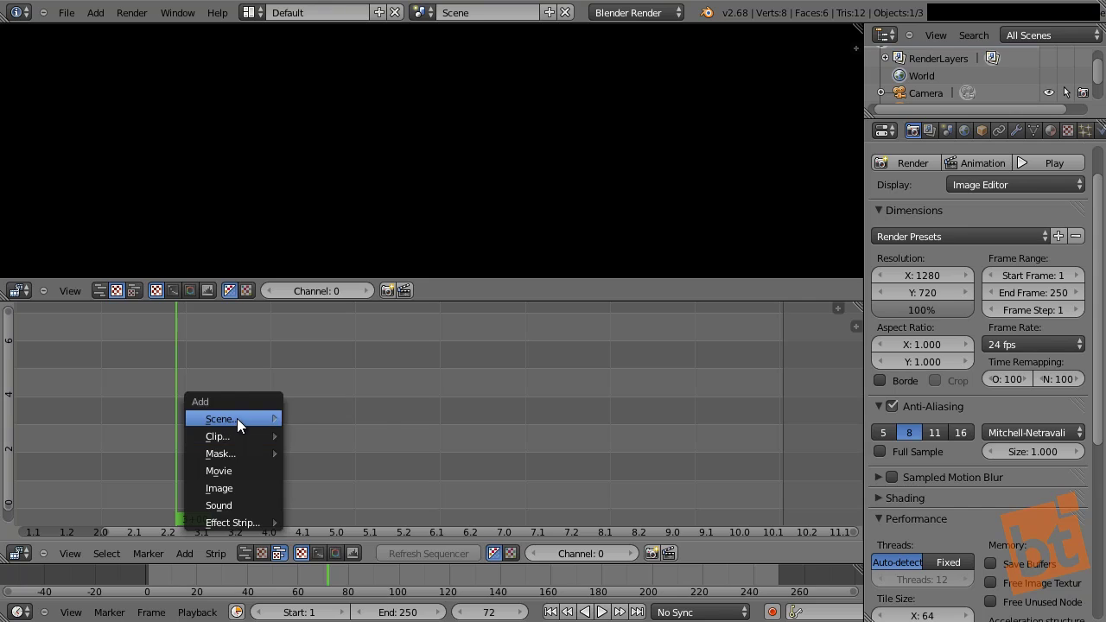
mouse_move(239, 436)
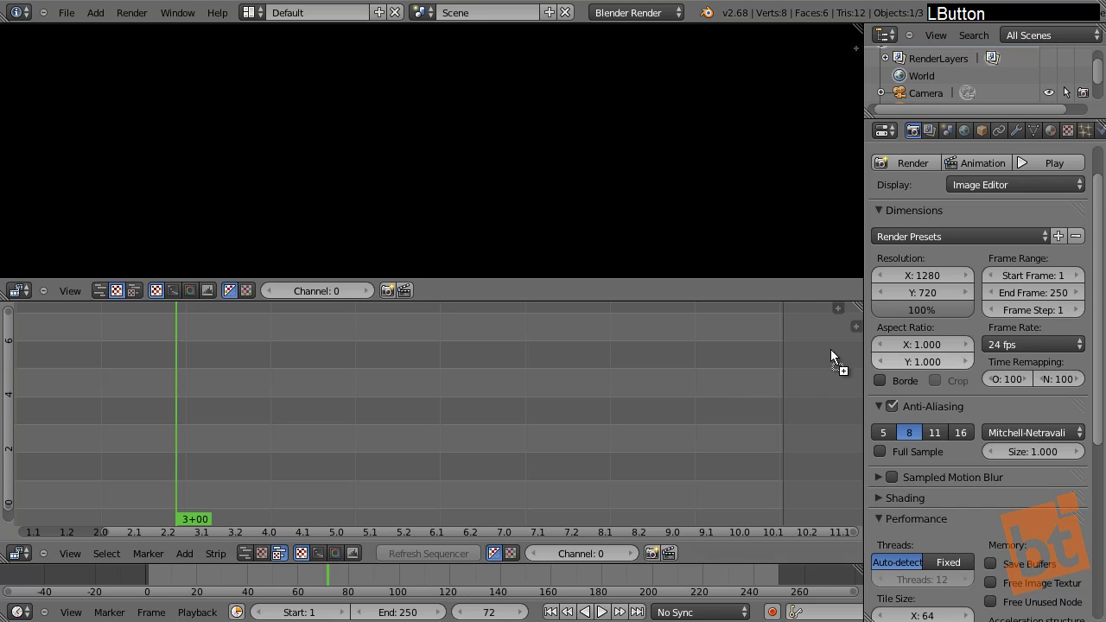
left_click_drag(182, 489, 185, 494)
left_click_drag(187, 487, 187, 489)
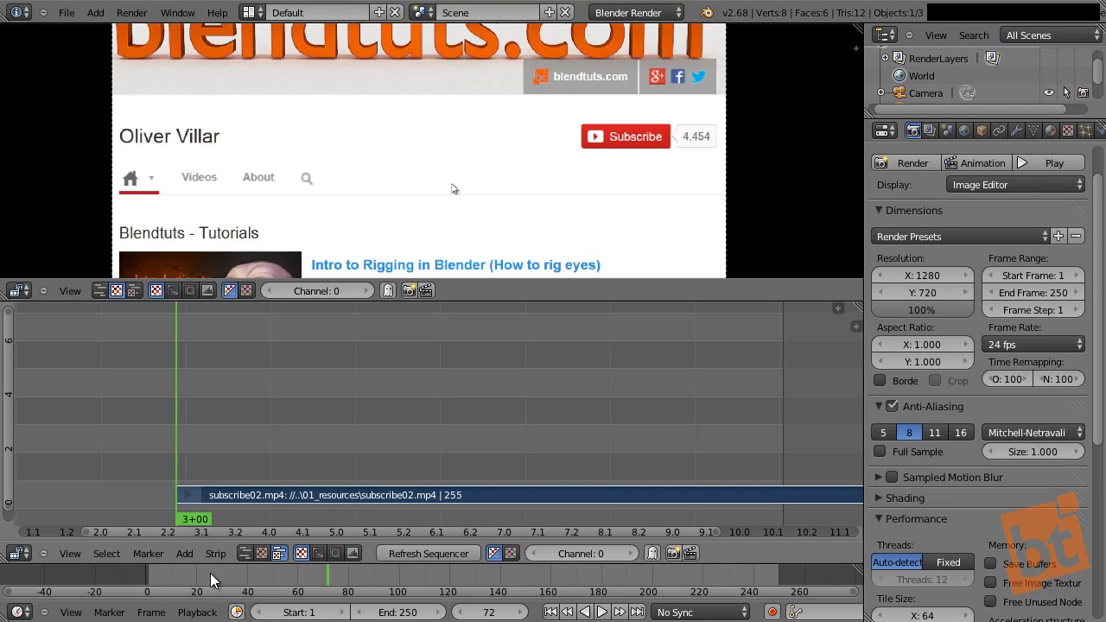
Set the playhead to frame 0 and move the subscribe02.mp4 strip so it starts there
left_click_drag(210, 573, 150, 575)
middle_click_drag(313, 486, 490, 488)
right_click_drag(507, 487, 253, 493)
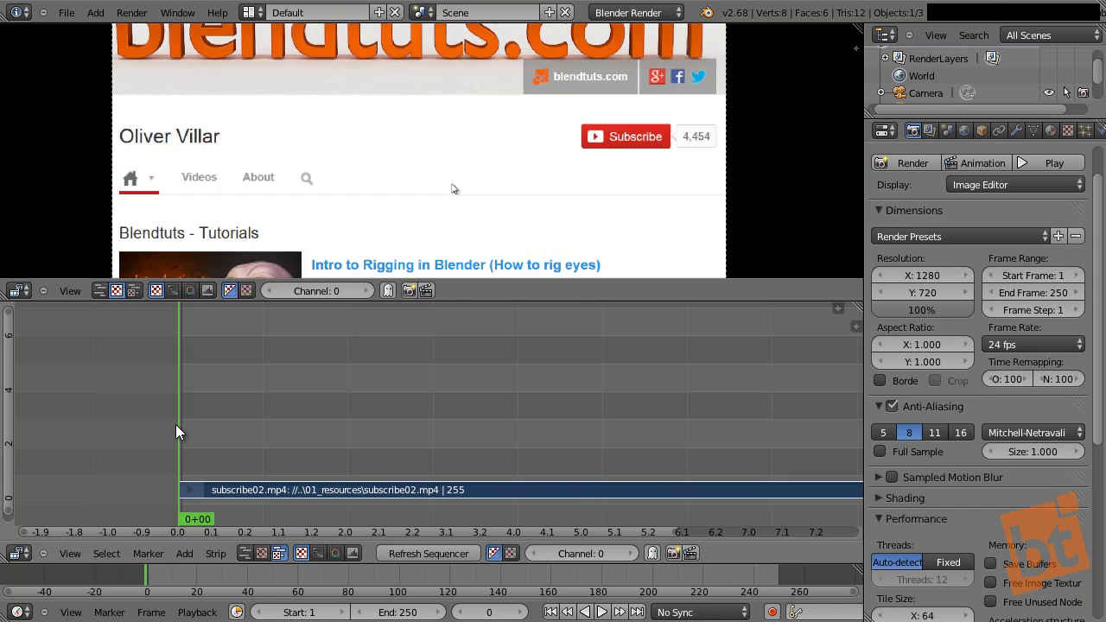
Scrub through the subscribe02.mp4 strip, return to frame 0, and play the clip briefly to check its footage
left_click_drag(180, 425, 493, 430)
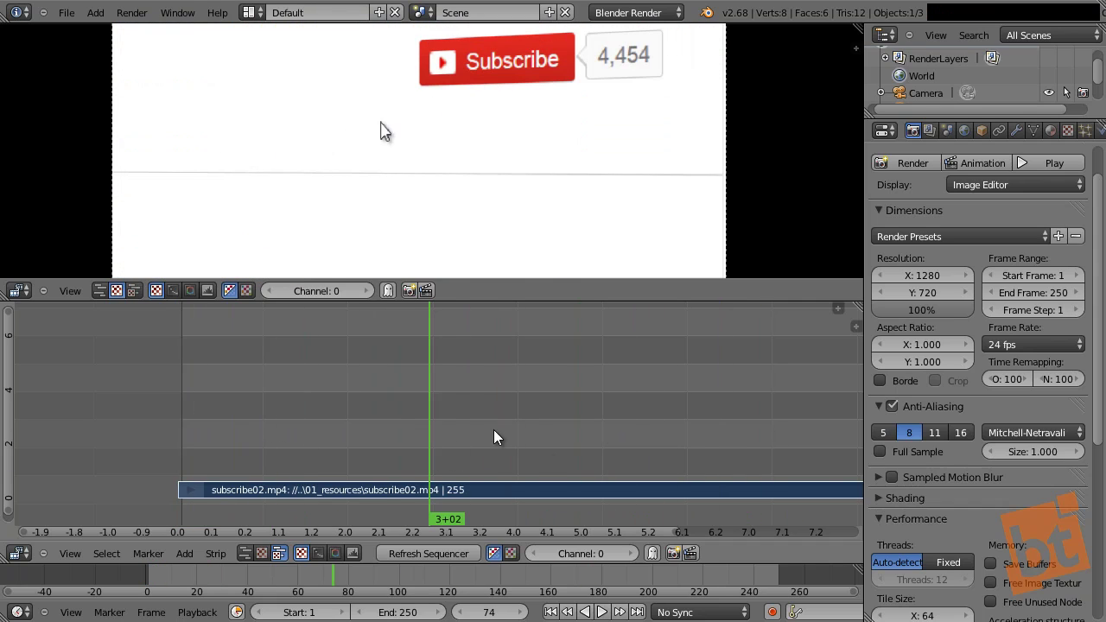
scroll(494, 429, "down", 4)
left_click_drag(311, 419, 467, 436)
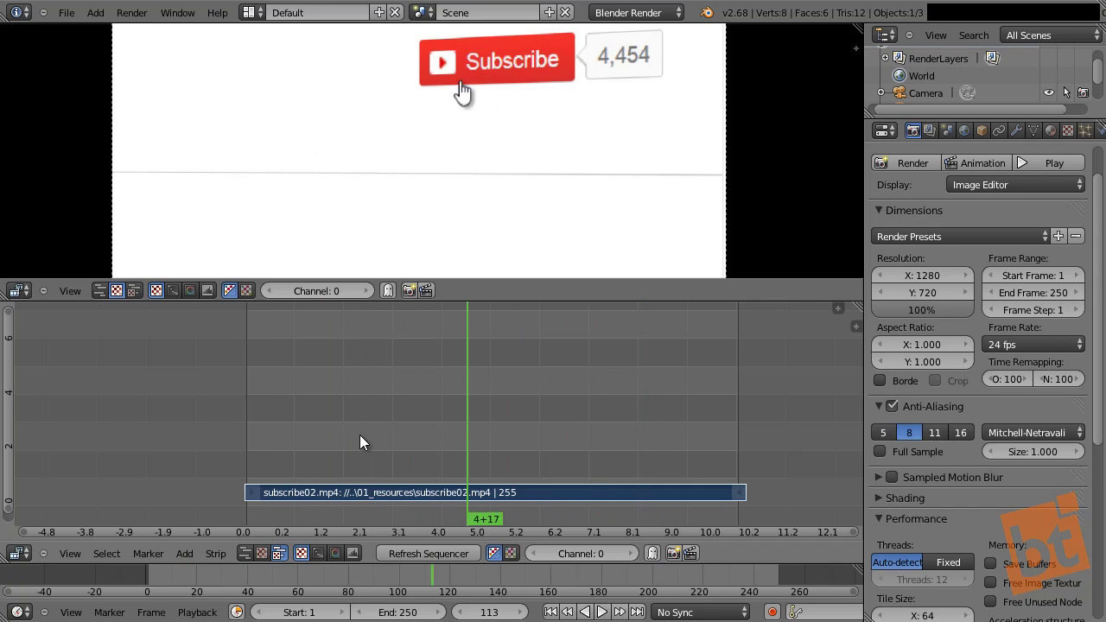
left_click_drag(360, 441, 237, 441)
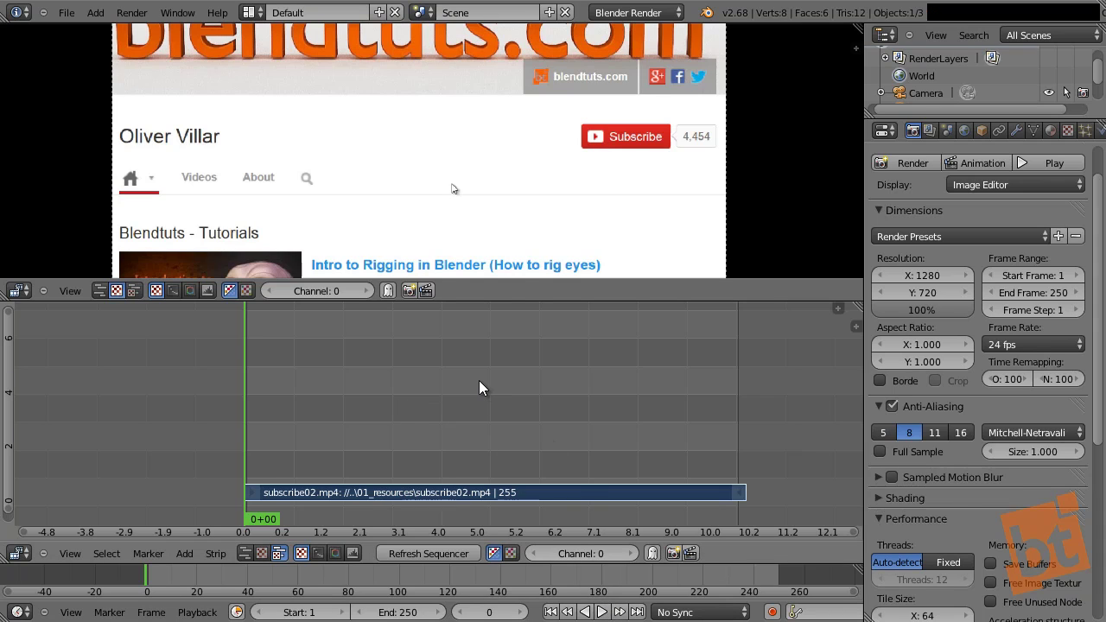
key("alt+a")
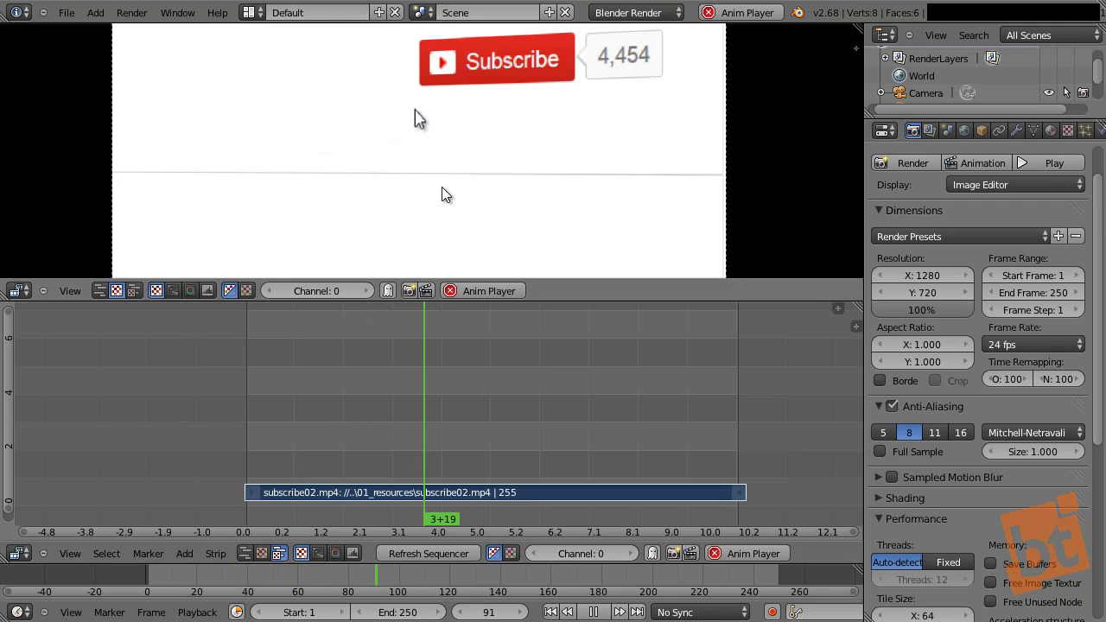
key("alt+a")
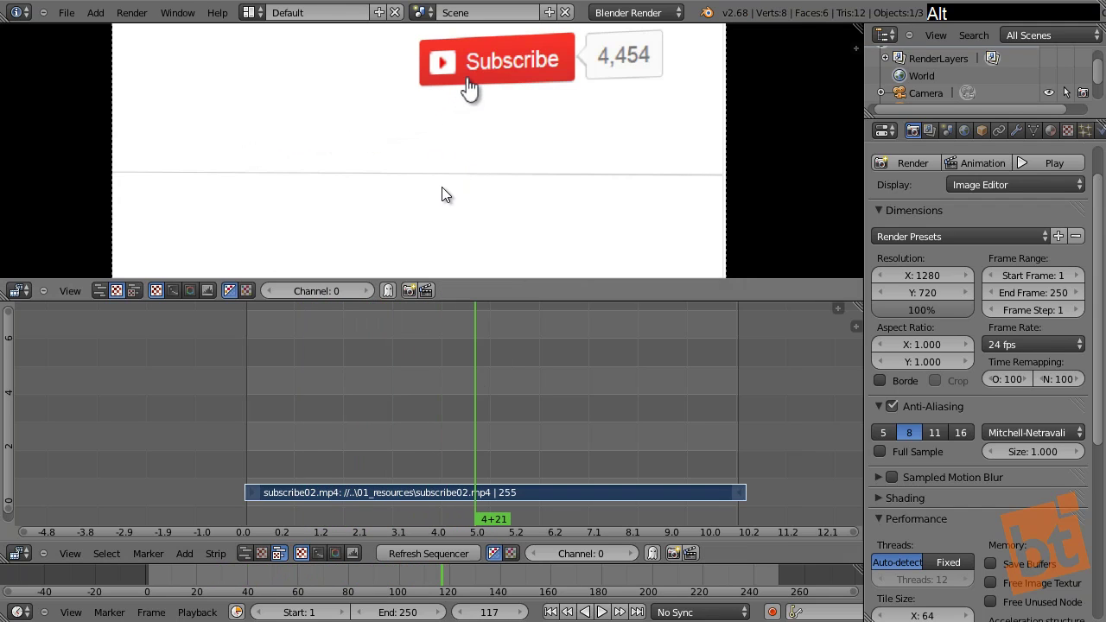
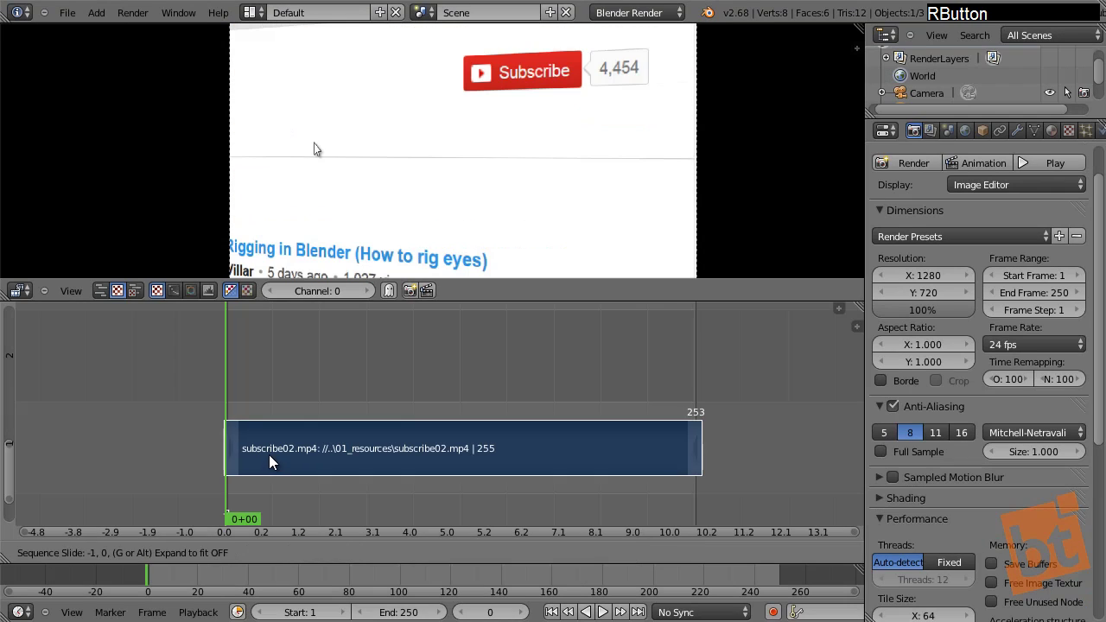
Play the sequence from frame 0 past the point where the clip's pointer reaches the Subscribe button
left_click_drag(190, 403, 168, 407)
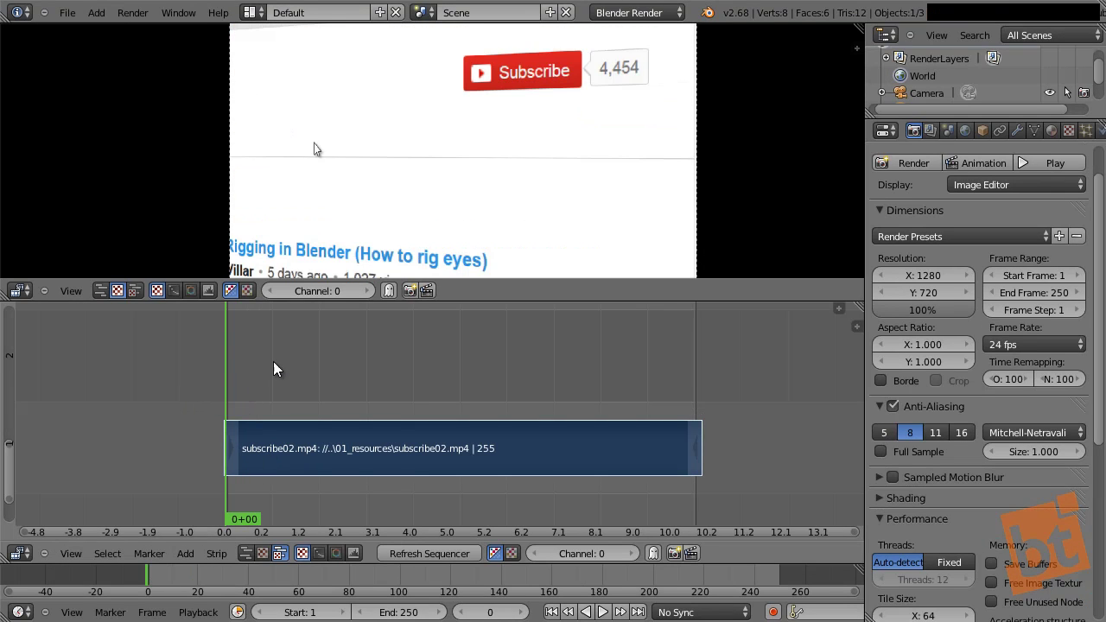
key("alt+a")
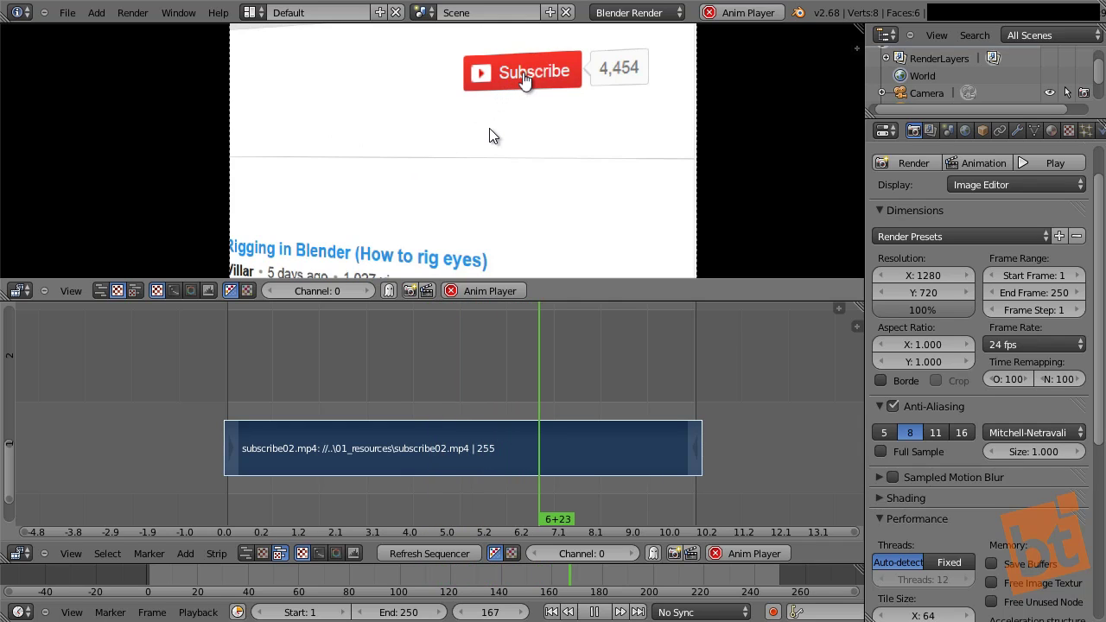
key("alt+a")
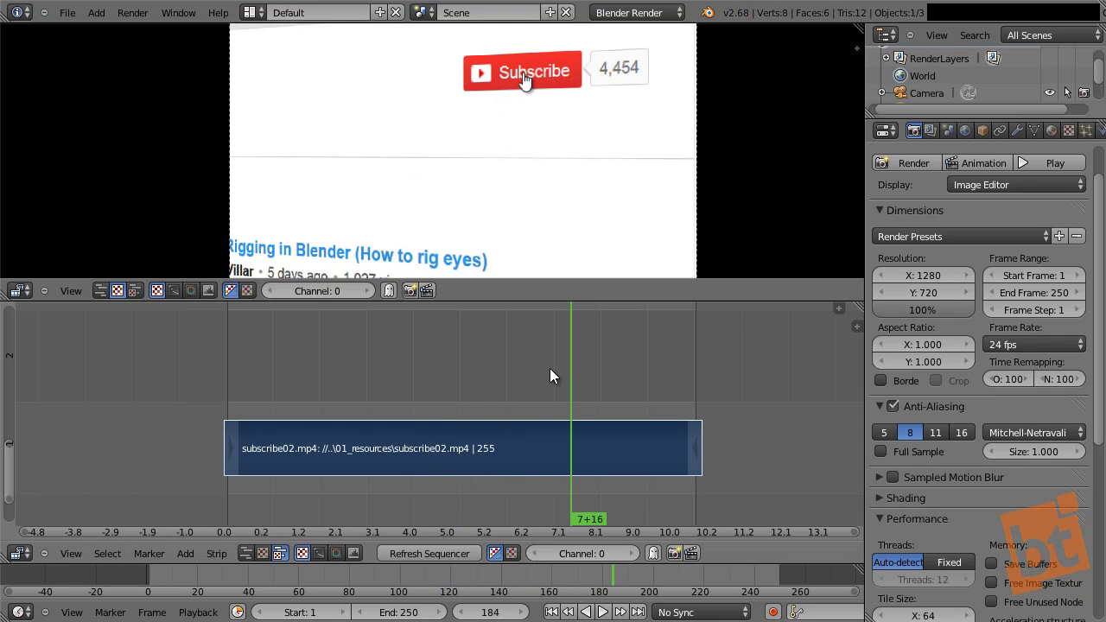
Find the frame where the pointer rests on the Subscribe button and cut the subscribe02.mp4 strip there at 6+09
left_click_drag(544, 367, 553, 391)
scroll(579, 438, "up", 3)
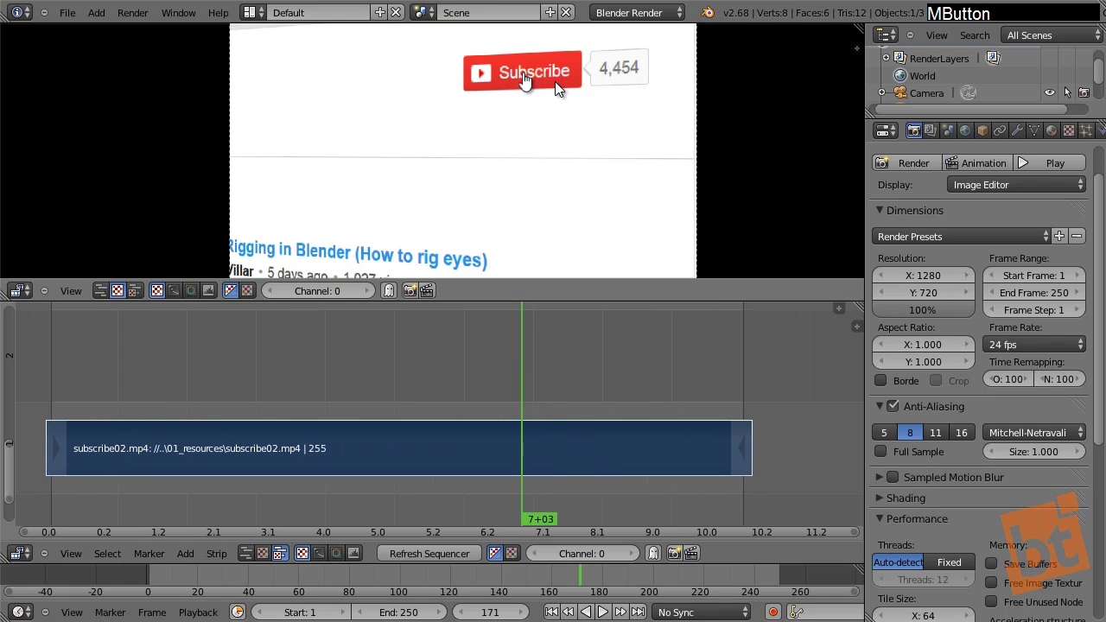
left_click_drag(503, 378, 466, 409)
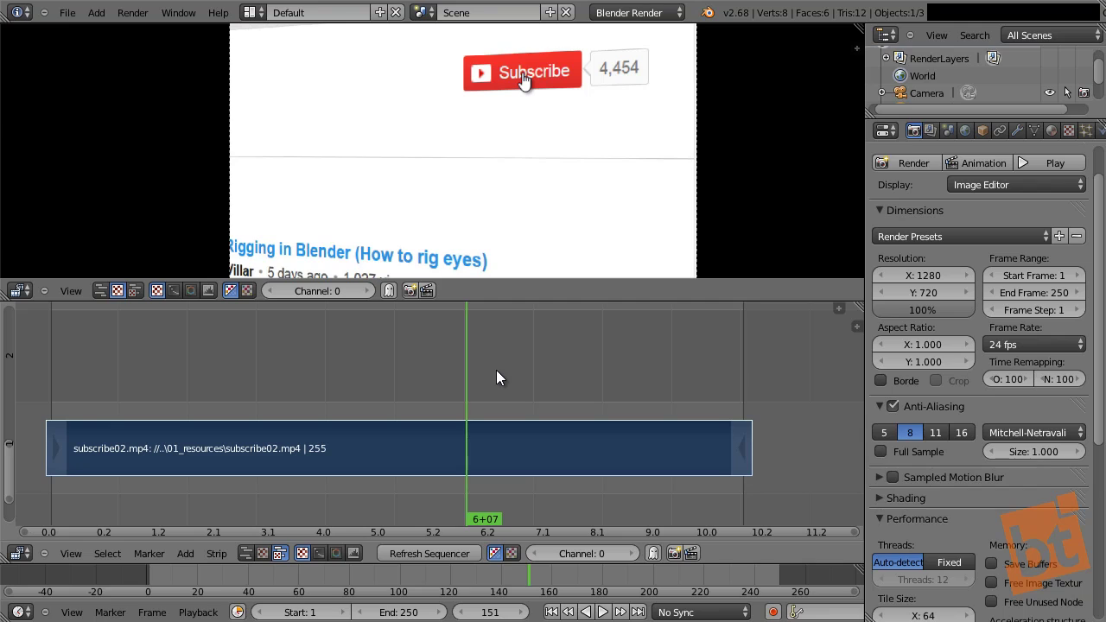
key("Right")
key("Right")
key("Right")
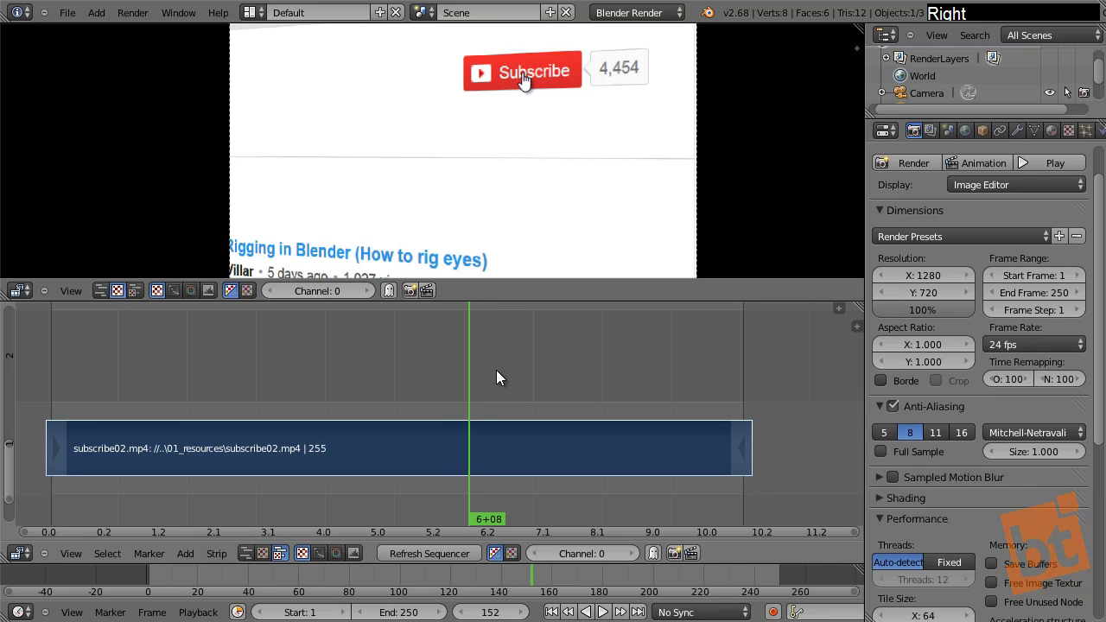
key("Right")
key("Right")
key("Right")
key("Left")
key("Left")
key("Left")
key("Left")
key("Left")
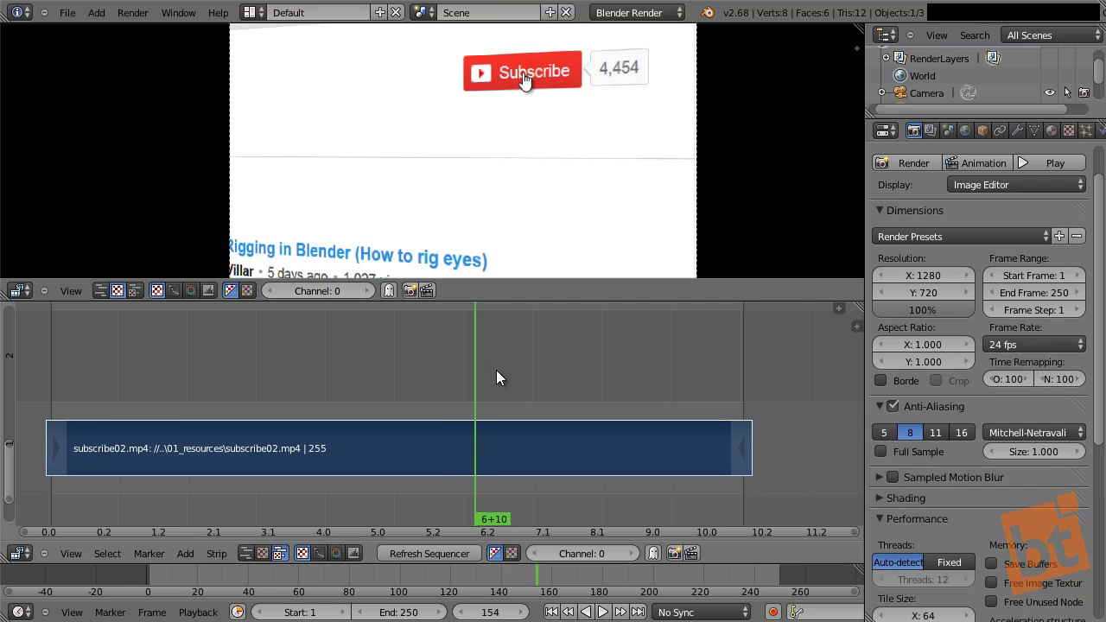
key("Right")
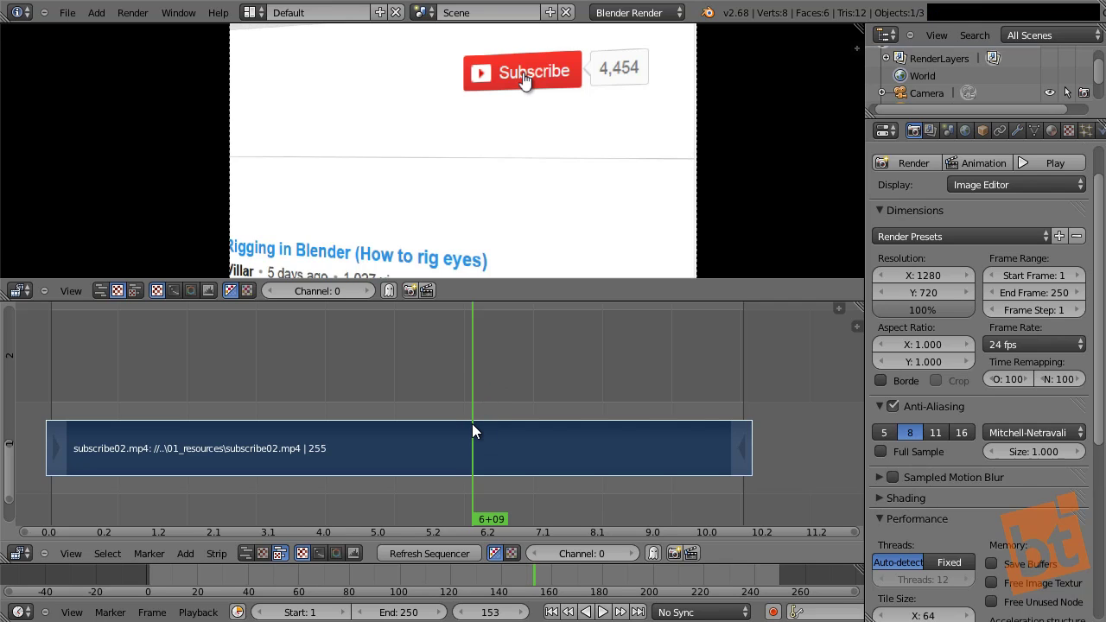
key("k")
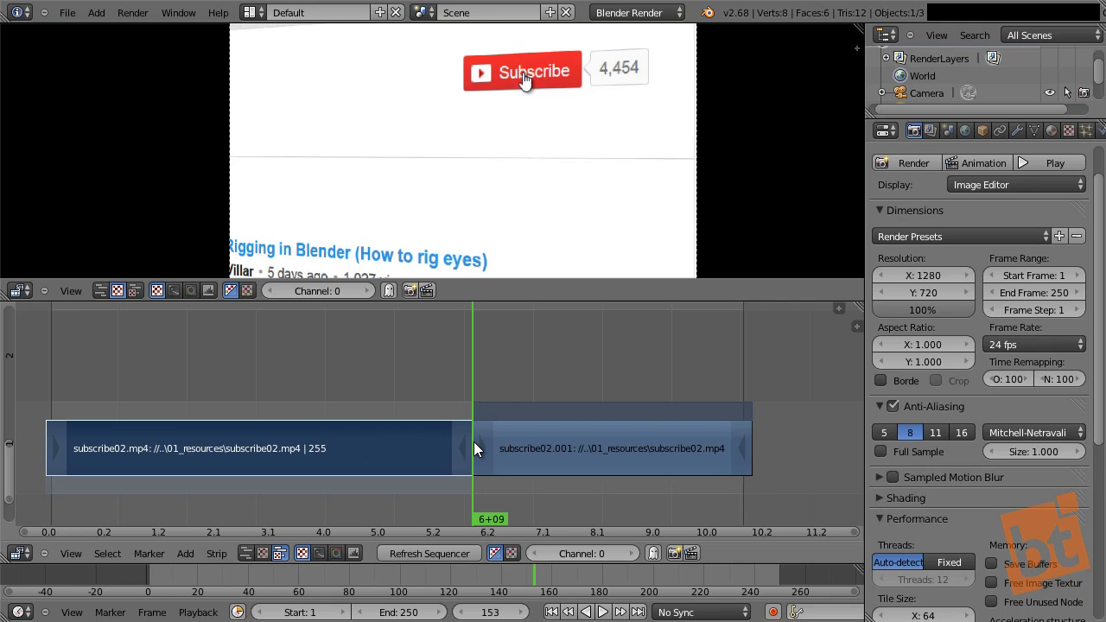
Trim the second piece's start to 8+14, just before the Subscribe button is pressed, and move it against the first piece's end
left_click_drag(474, 373, 560, 432)
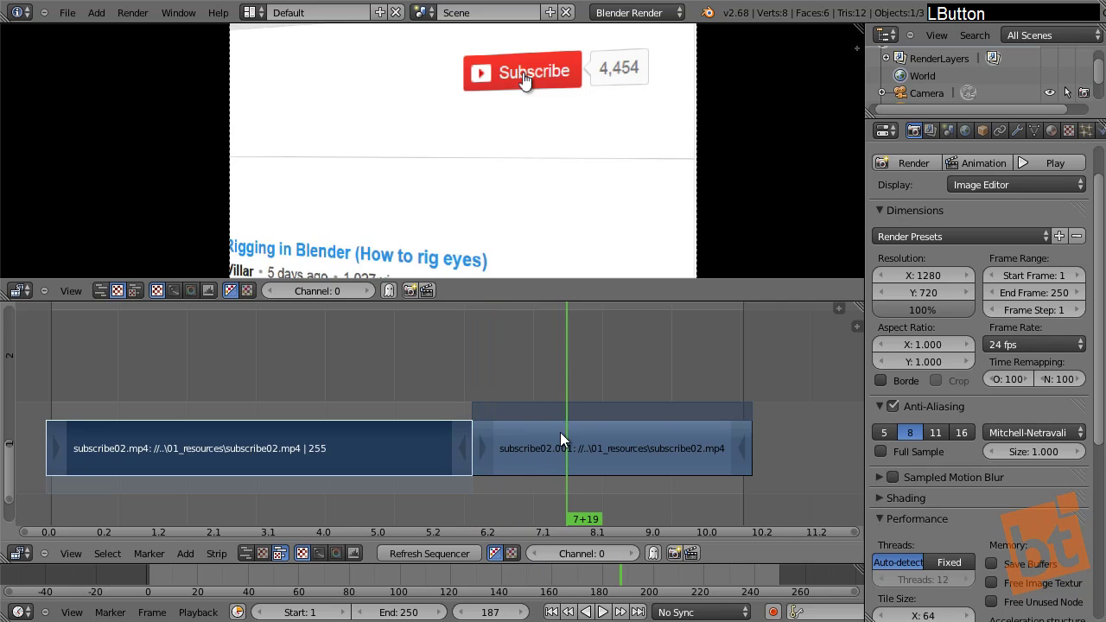
left_click_drag(563, 388, 615, 385)
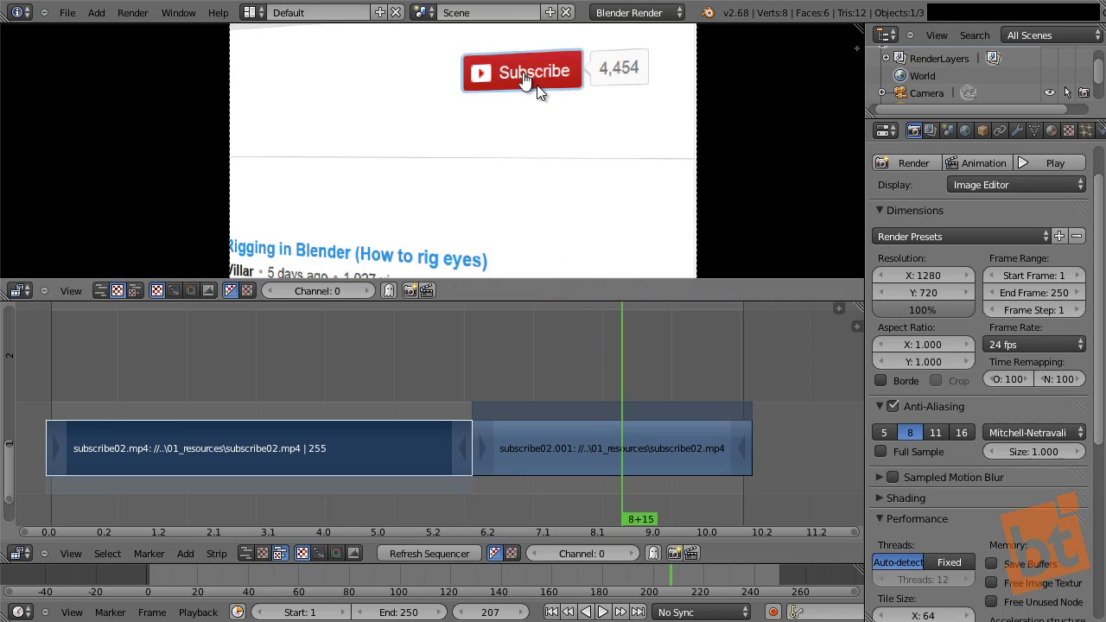
key("Left")
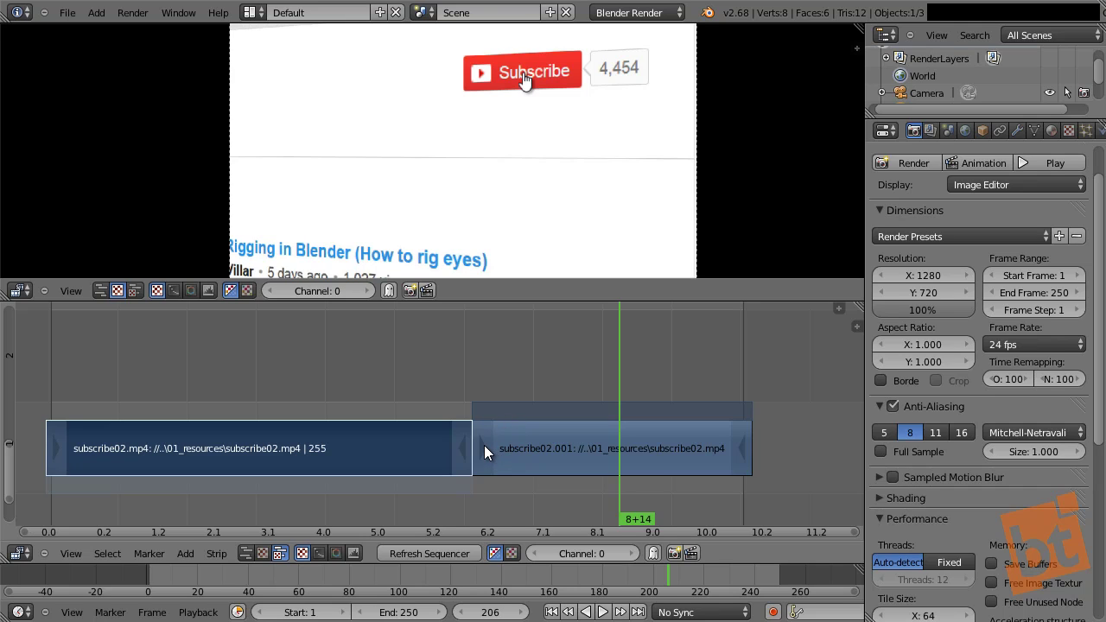
right_click_drag(484, 445, 640, 442)
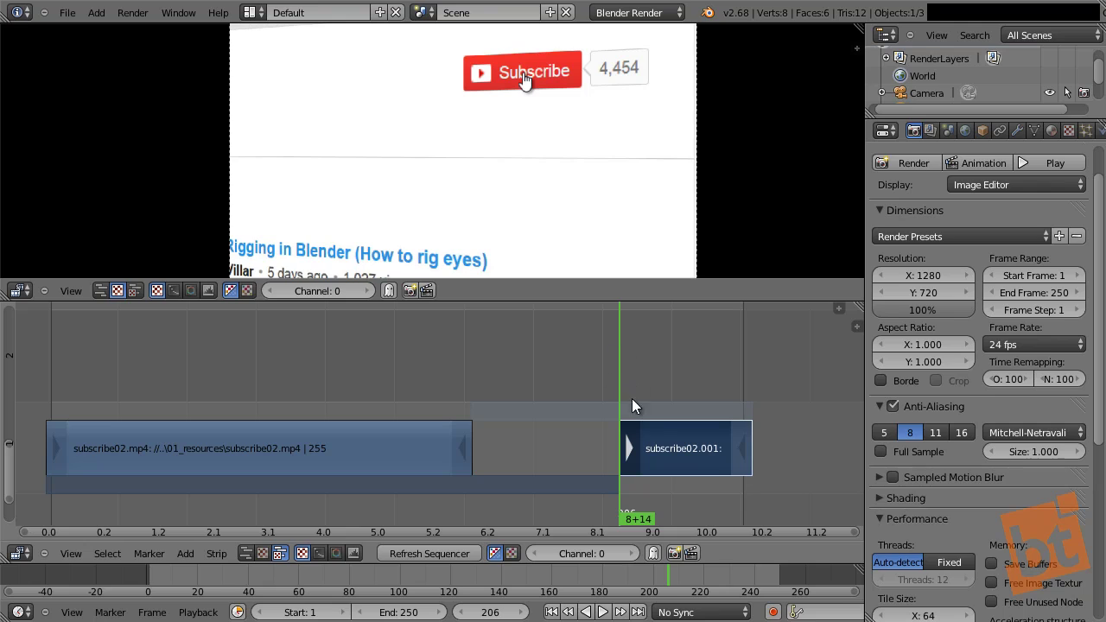
left_click_drag(624, 390, 648, 397)
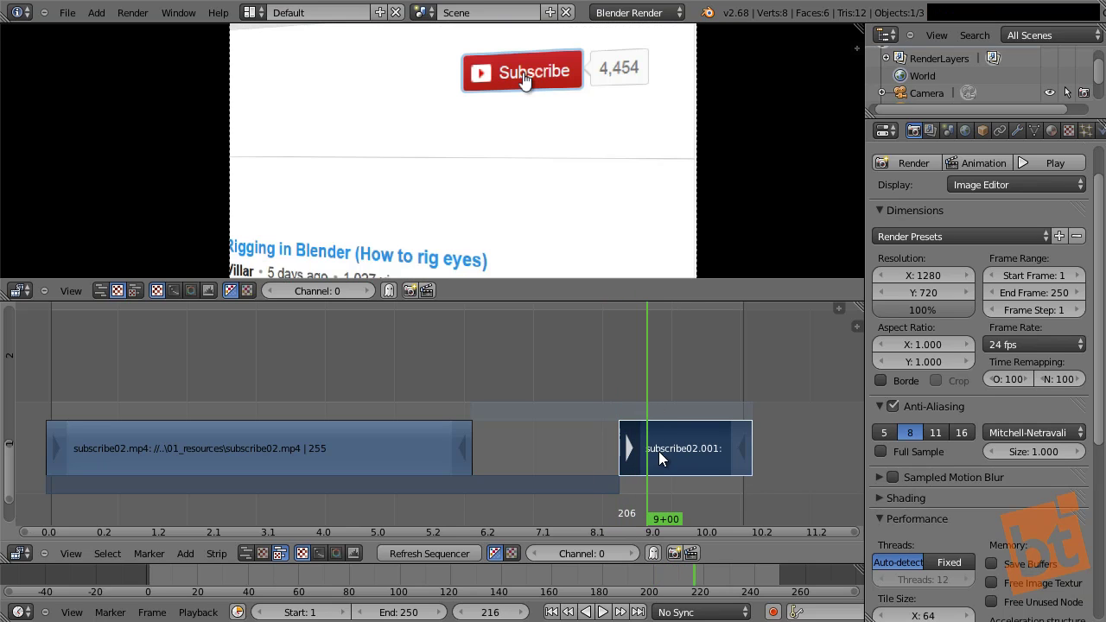
right_click_drag(683, 452, 494, 459)
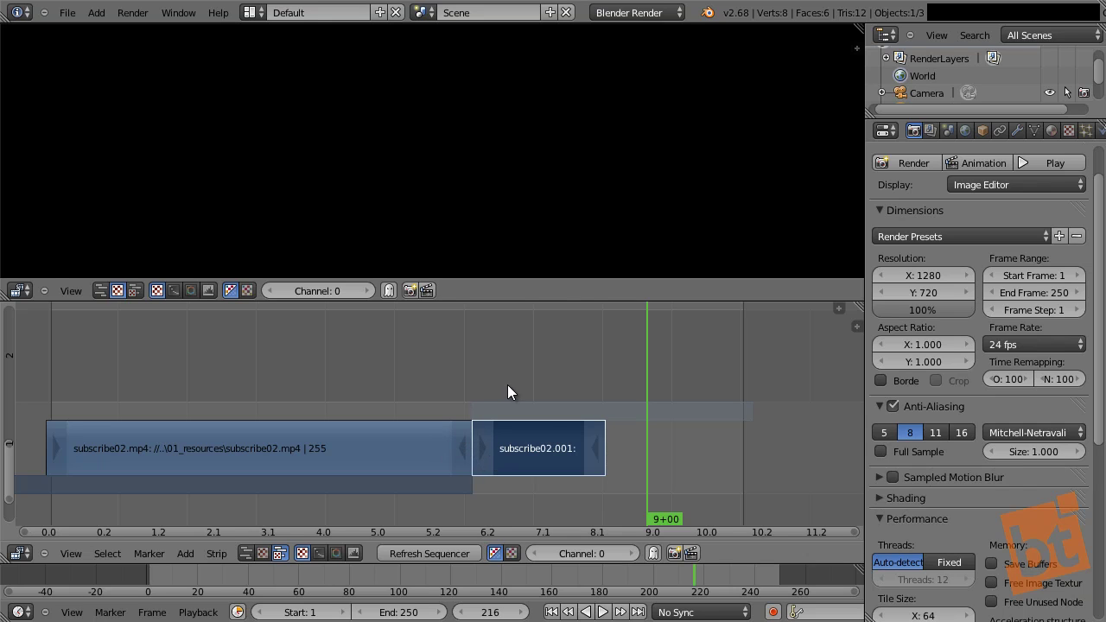
Play the sequence across the cut between the two subscribe02.mp4 pieces, then scrub back to 4+09
left_click_drag(507, 384, 268, 378)
key("alt+a")
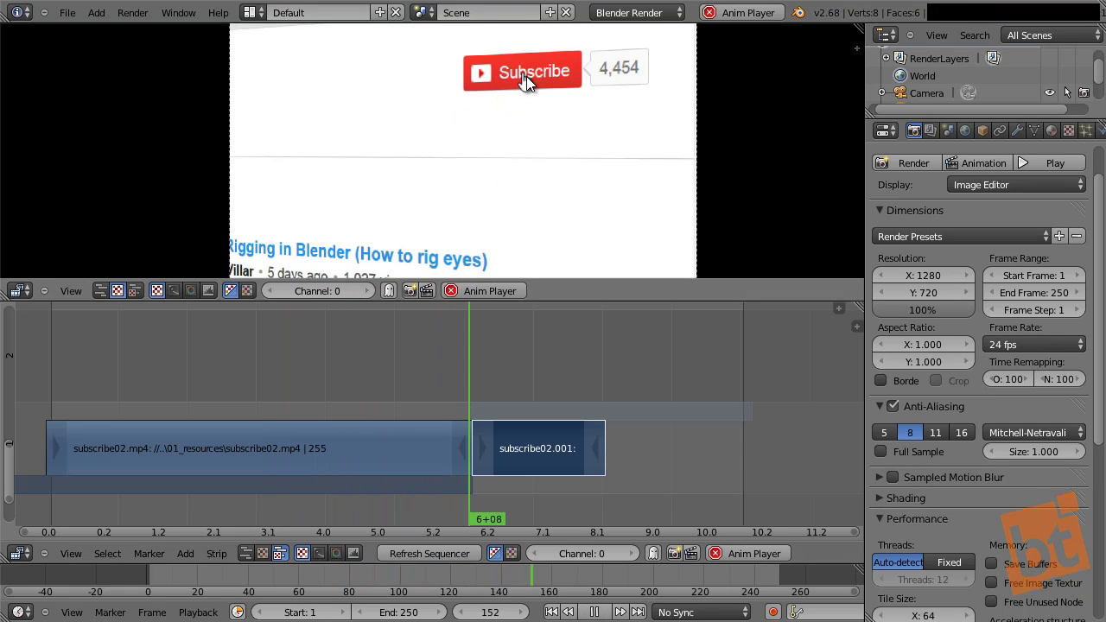
left_click(394, 382)
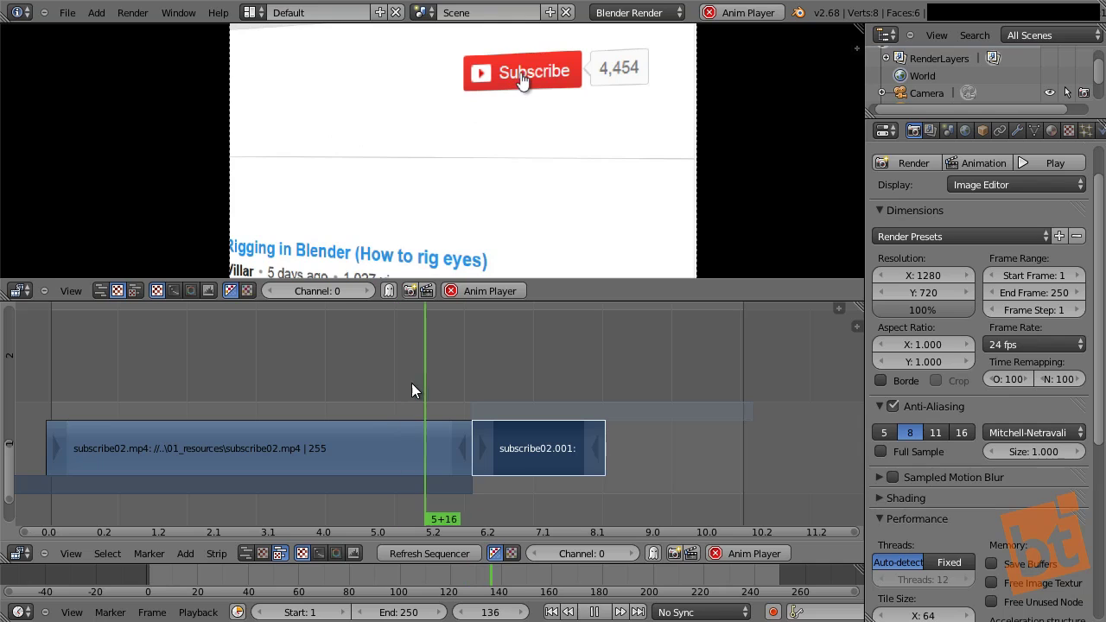
left_click(405, 382)
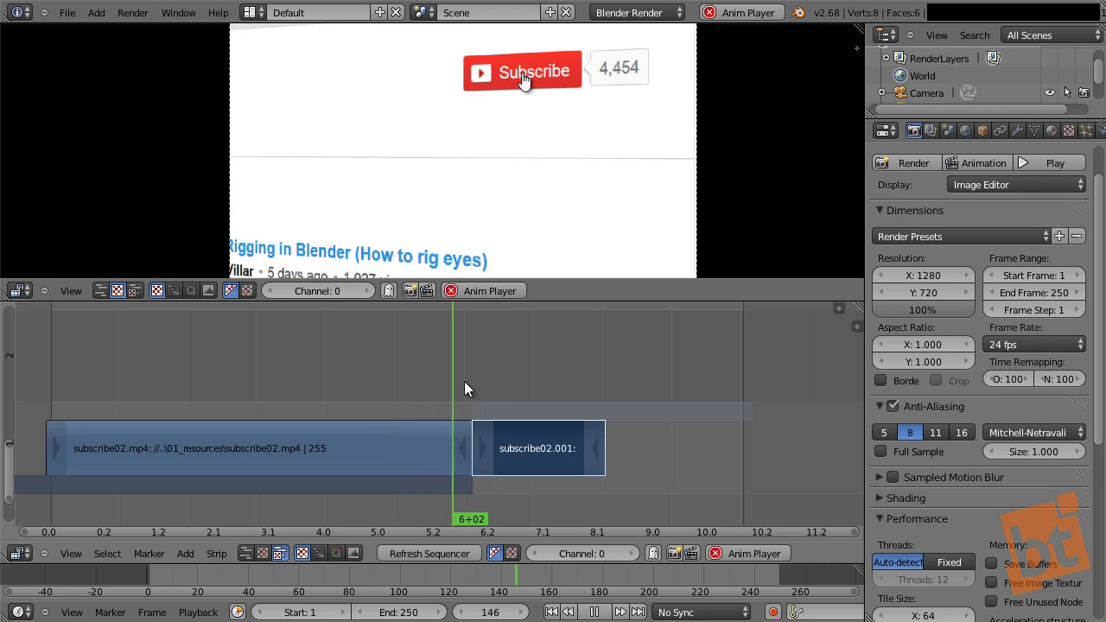
key("alt+a")
left_click(525, 400)
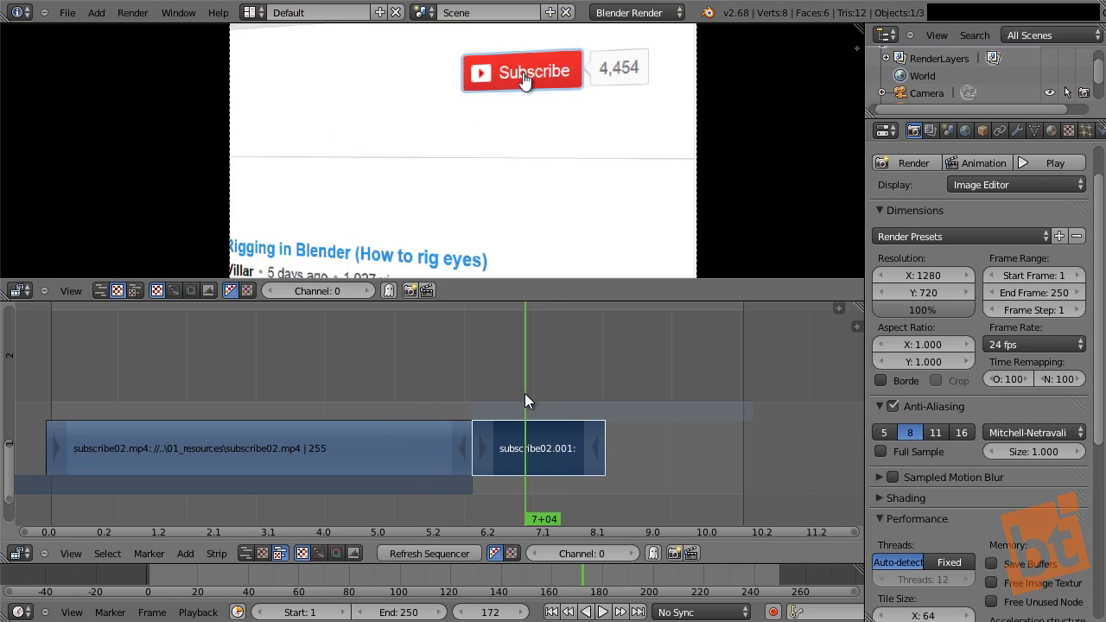
left_click_drag(526, 395, 340, 433)
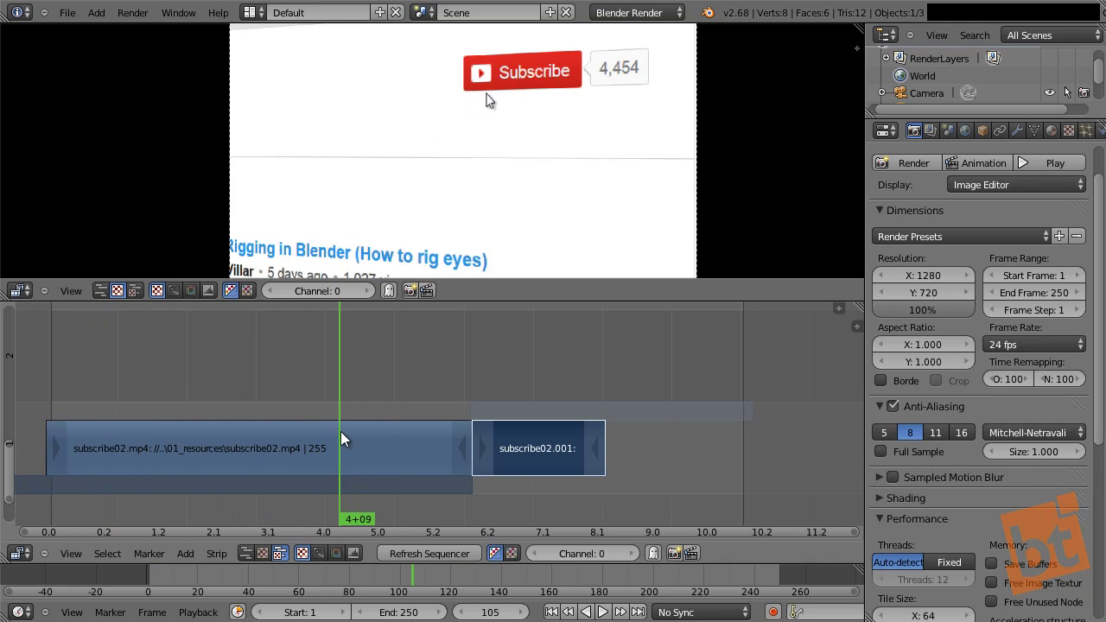
Add a Speed Control effect to the first subscribe02.mp4 piece and show its Effect Strip settings
right_click(342, 451)
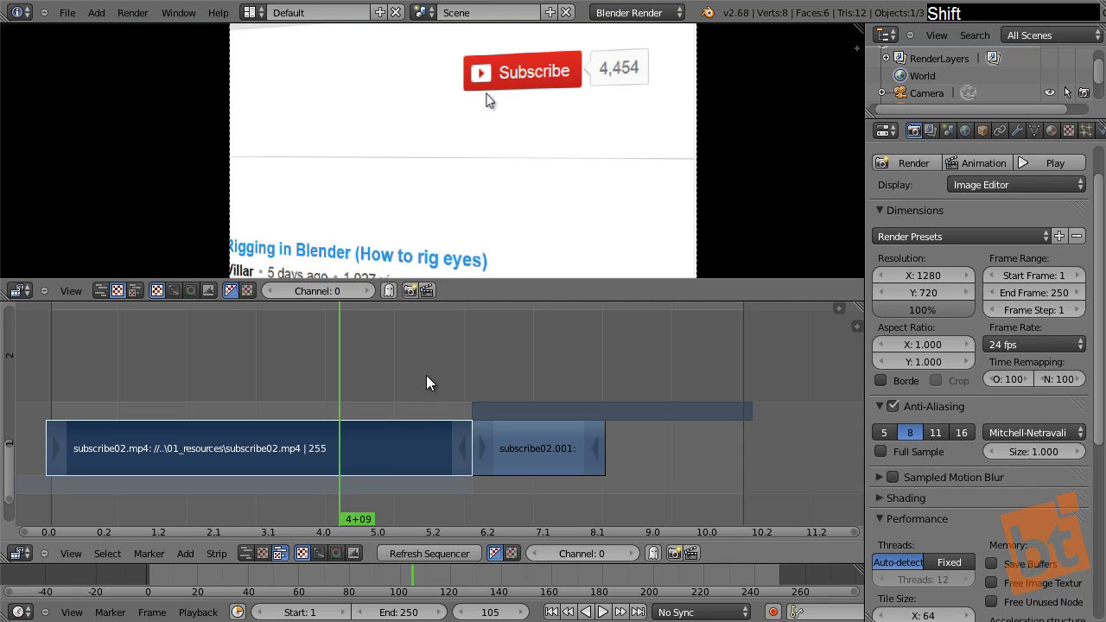
key("shift+a")
mouse_move(408, 478)
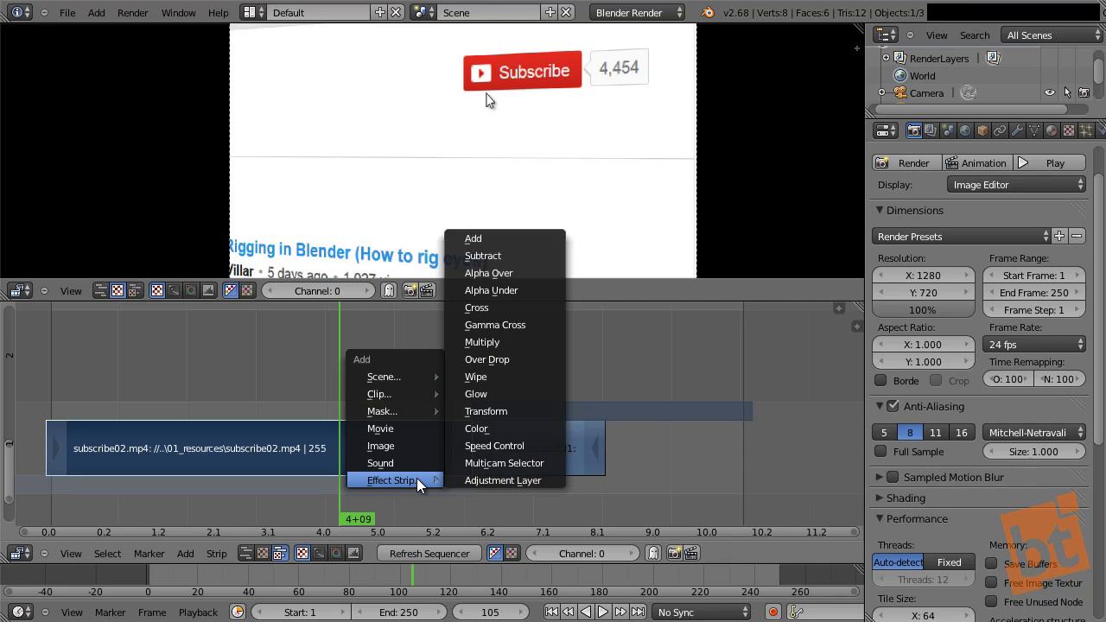
left_click(503, 448)
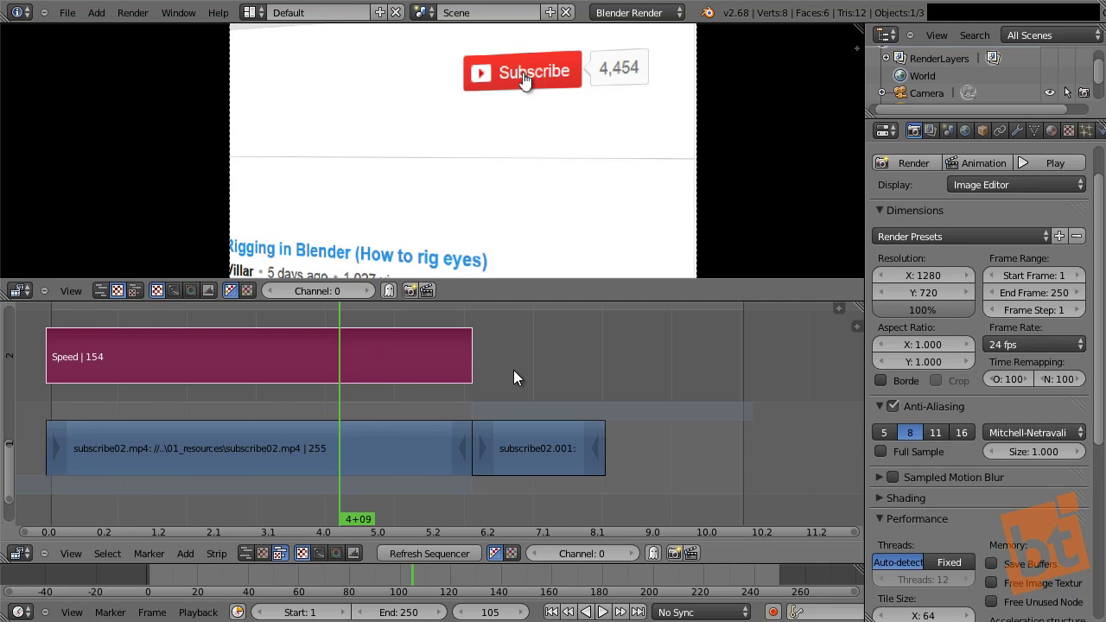
key("n")
mouse_move(762, 471)
middle_mouse_down()
mouse_move(750, 414)
mouse_move(734, 451)
mouse_move(700, 362)
middle_mouse_up()
middle_click_drag(702, 425, 764, 456)
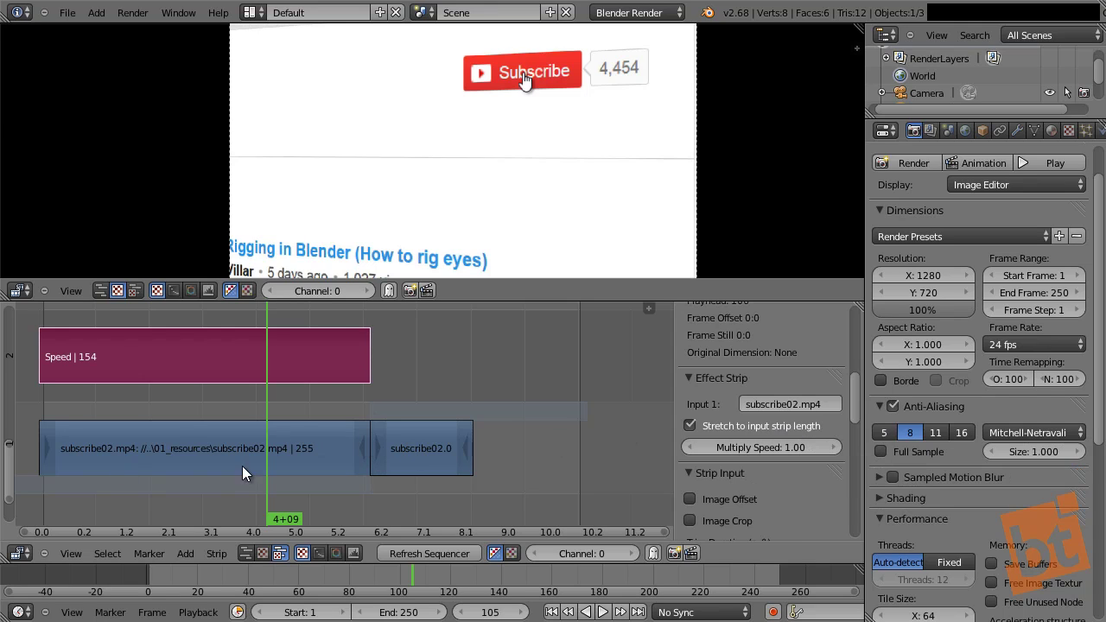
Shorten the first subscribe02.mp4 piece until its Speed effect is 26 frames long, and move the second piece against its end
right_click(212, 446)
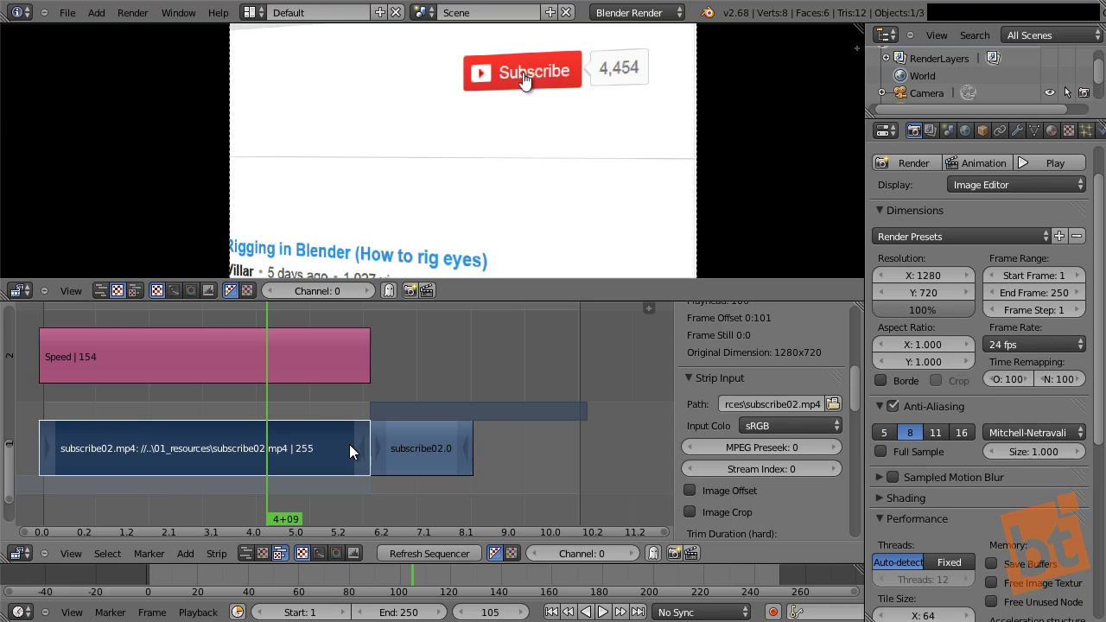
right_click_drag(367, 447, 82, 456)
right_click_drag(434, 445, 131, 432)
Set the playhead to frame 0 and play the sped-up sequence to check its timing
left_click(71, 394)
left_click_drag(656, 388, 640, 393)
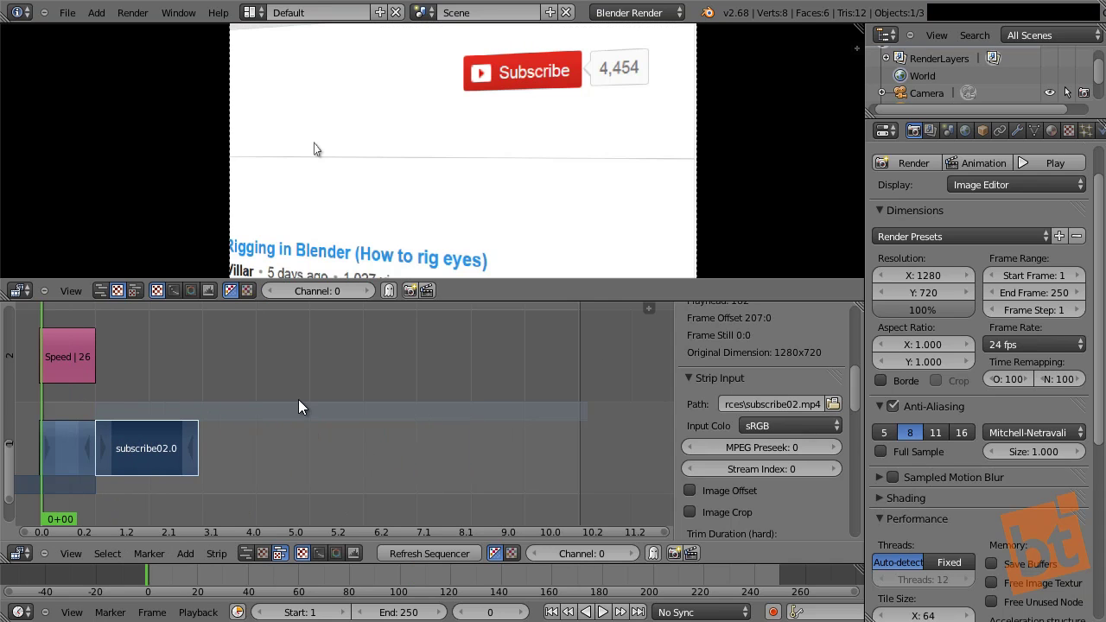
middle_click_drag(174, 402, 387, 402)
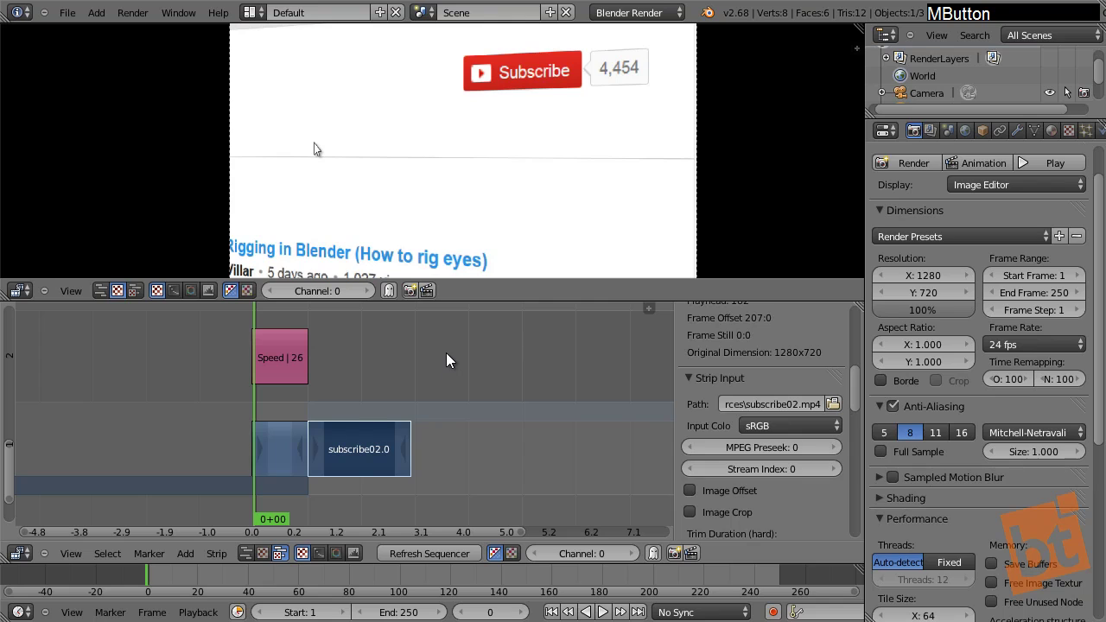
key("alt+a")
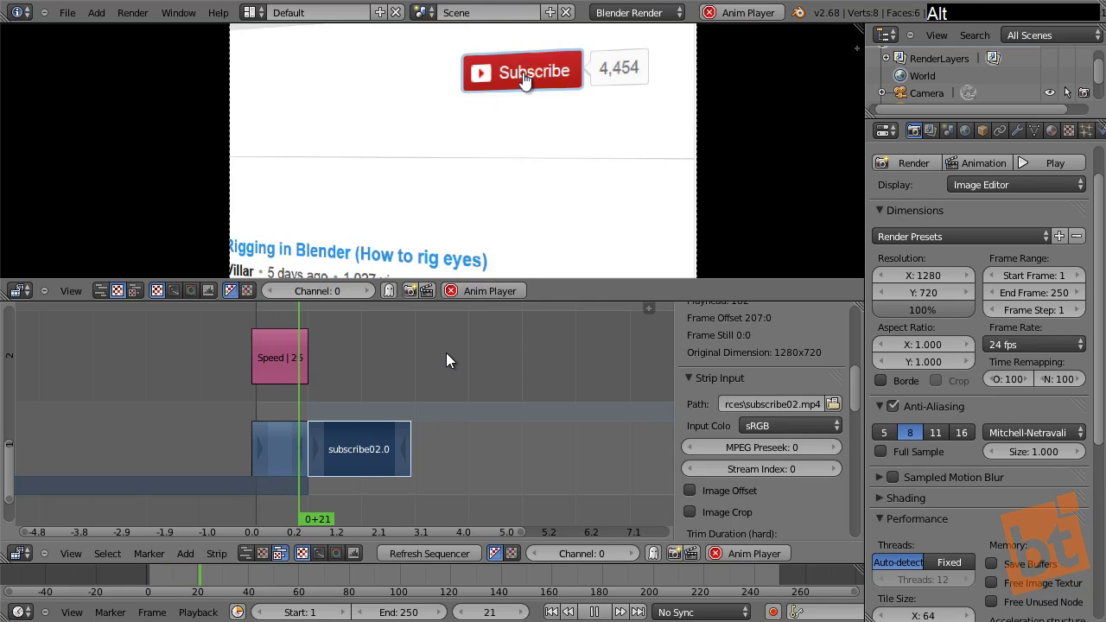
left_click(192, 400)
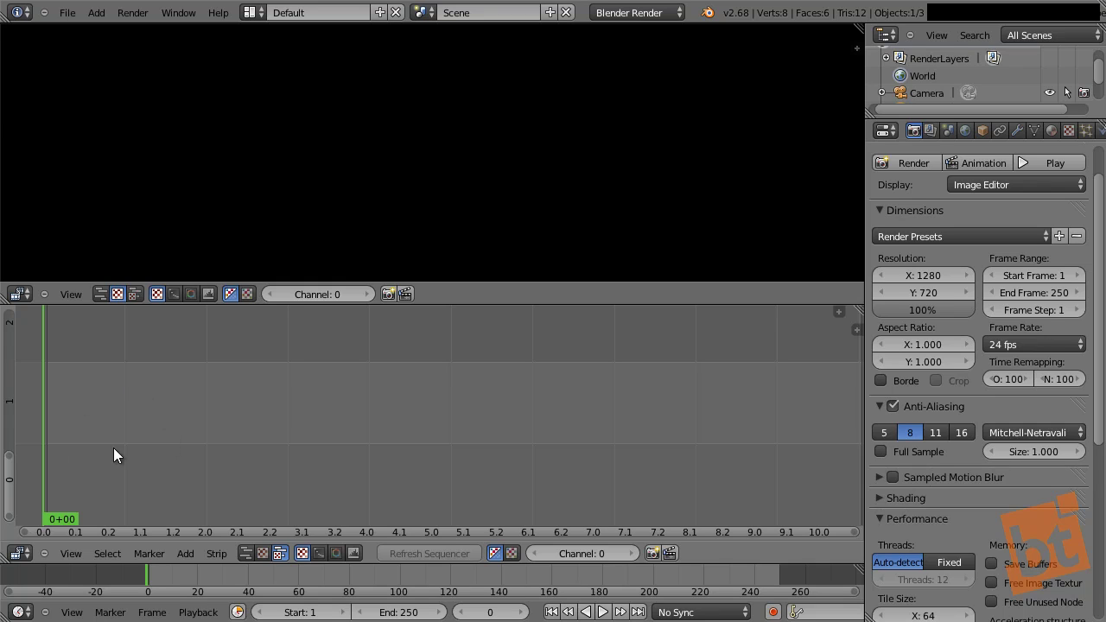
Add all images from the 01_resources\01 folder as one image-sequence strip in channel 1, starting at frame 0
key("shift")
key("shift+a")
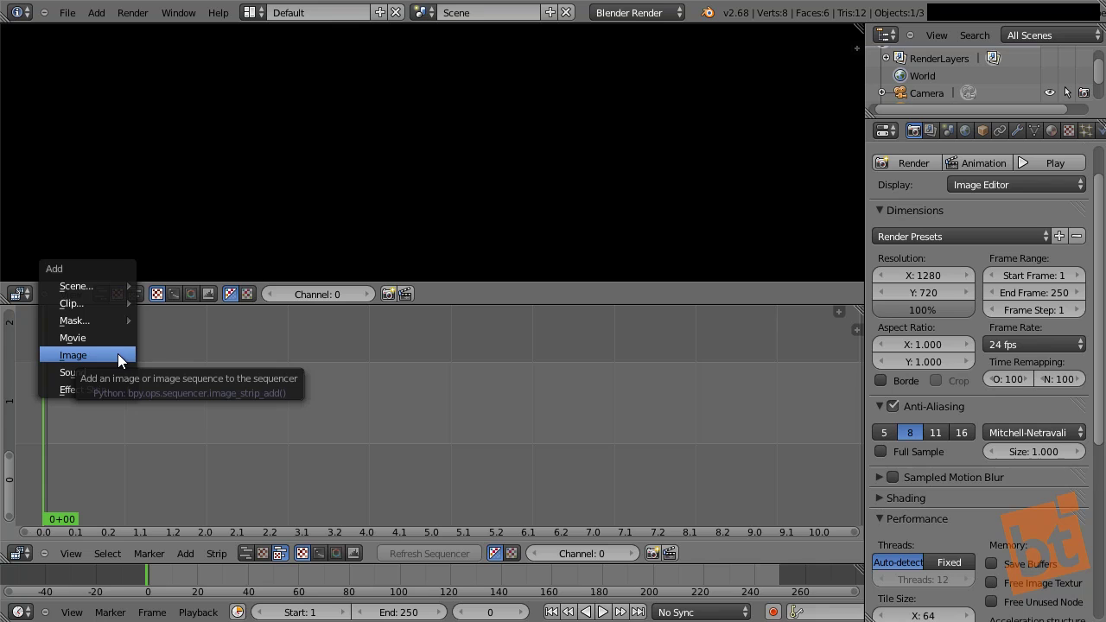
left_click(96, 351)
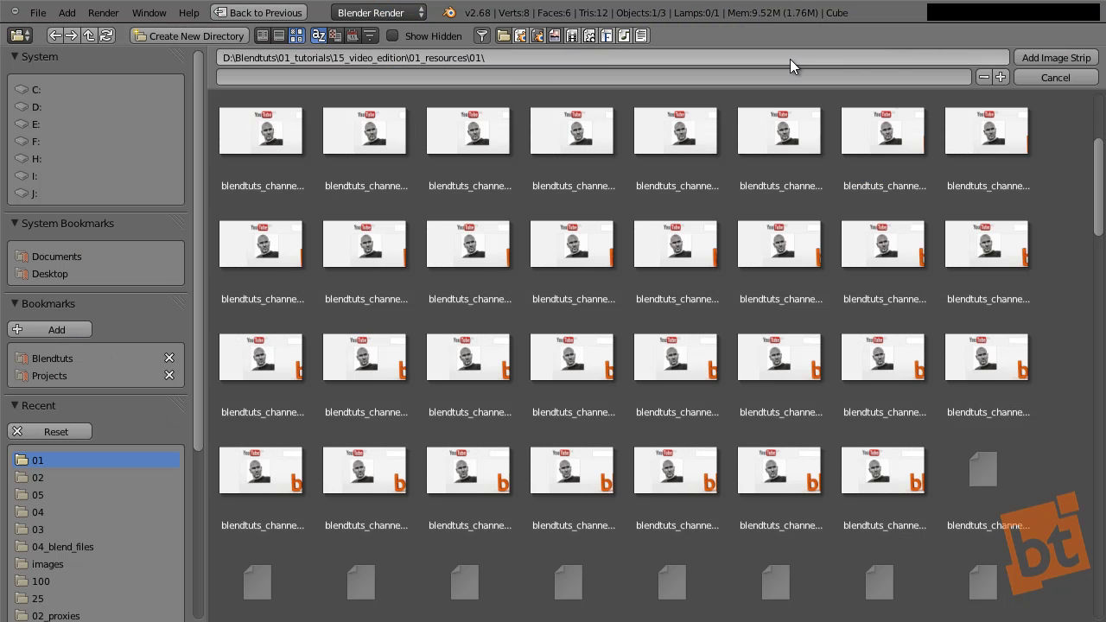
left_click_drag(1102, 163, 1101, 111)
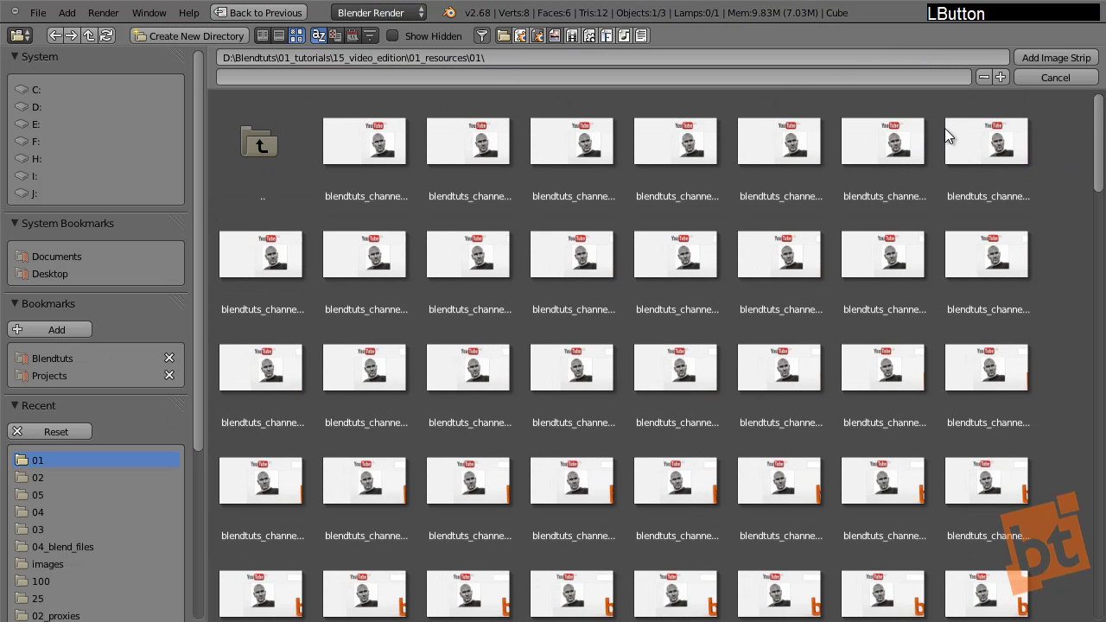
left_click(268, 142)
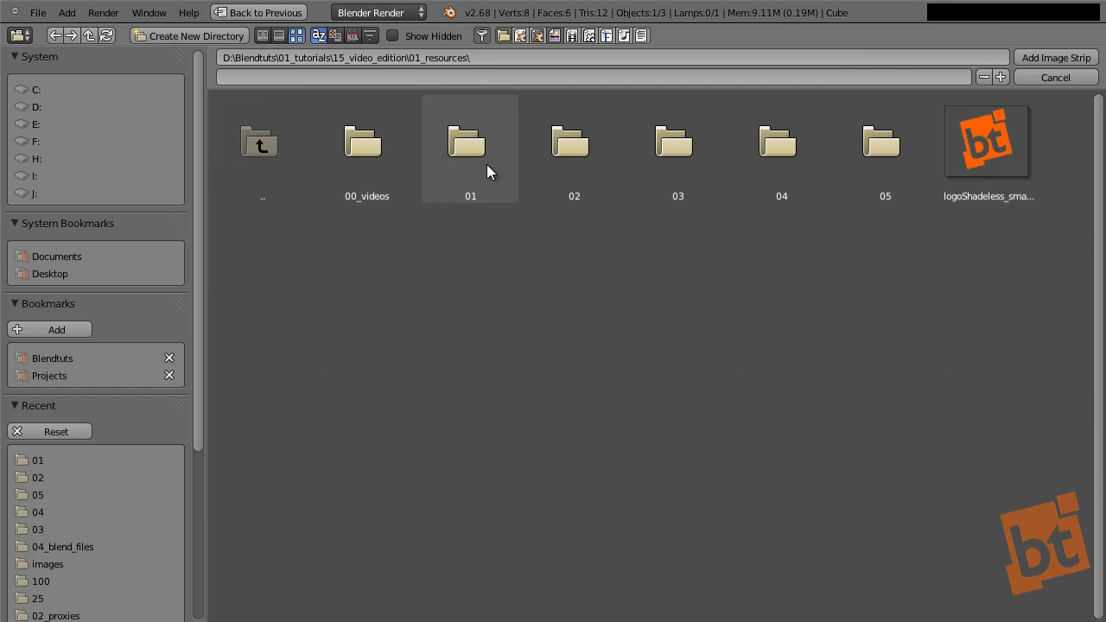
left_click(467, 138)
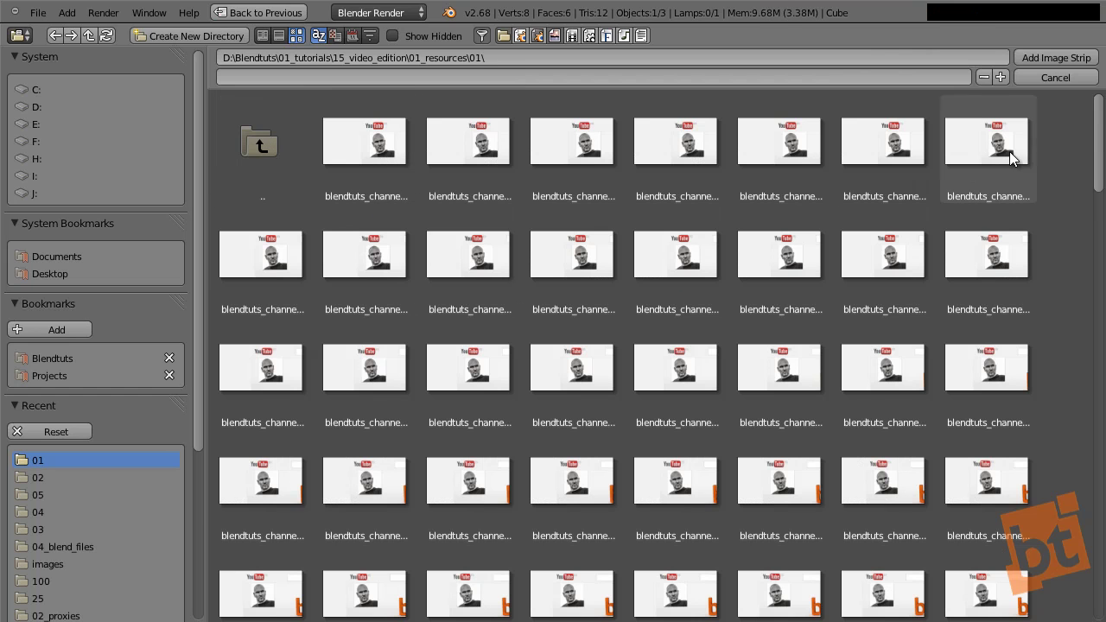
left_click_drag(1099, 200, 1099, 169)
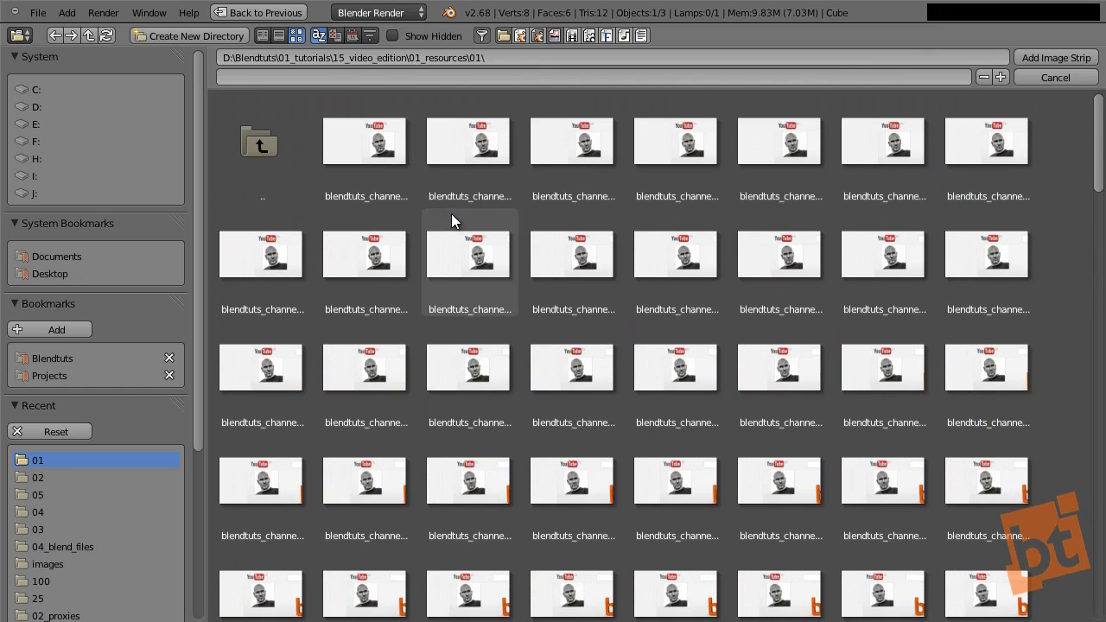
key("a")
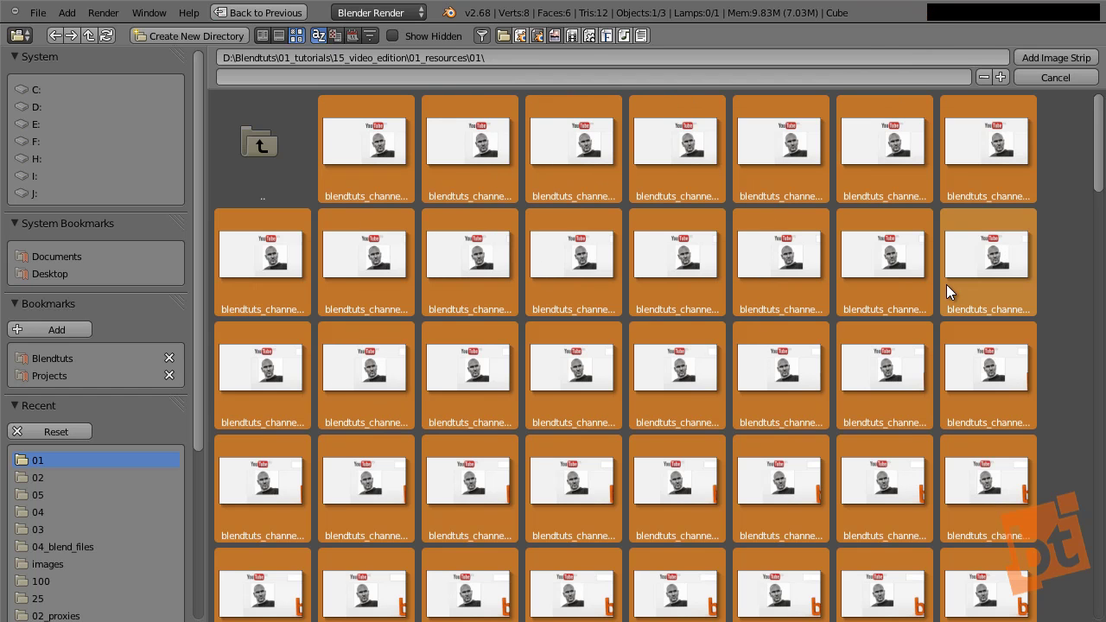
left_click(1053, 57)
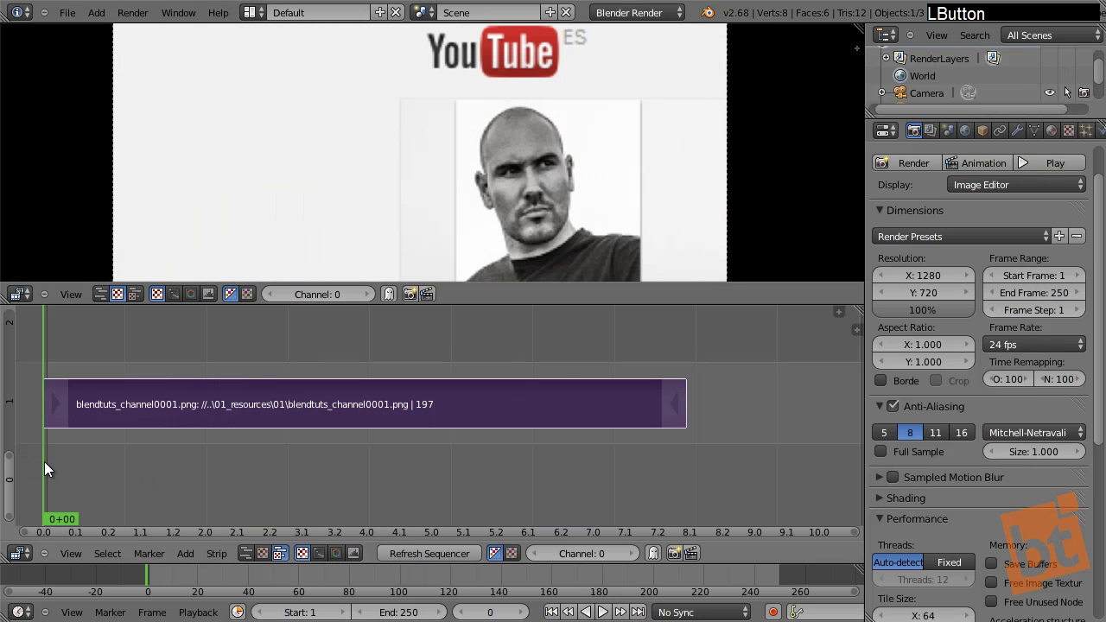
Scrub through the image-sequence strip and set the playhead just past its end at 8+16
left_click_drag(45, 462, 719, 447)
middle_click_drag(719, 446, 532, 448)
mouse_move(532, 448)
left_mouse_down()
mouse_move(501, 455)
mouse_move(538, 461)
left_mouse_up()
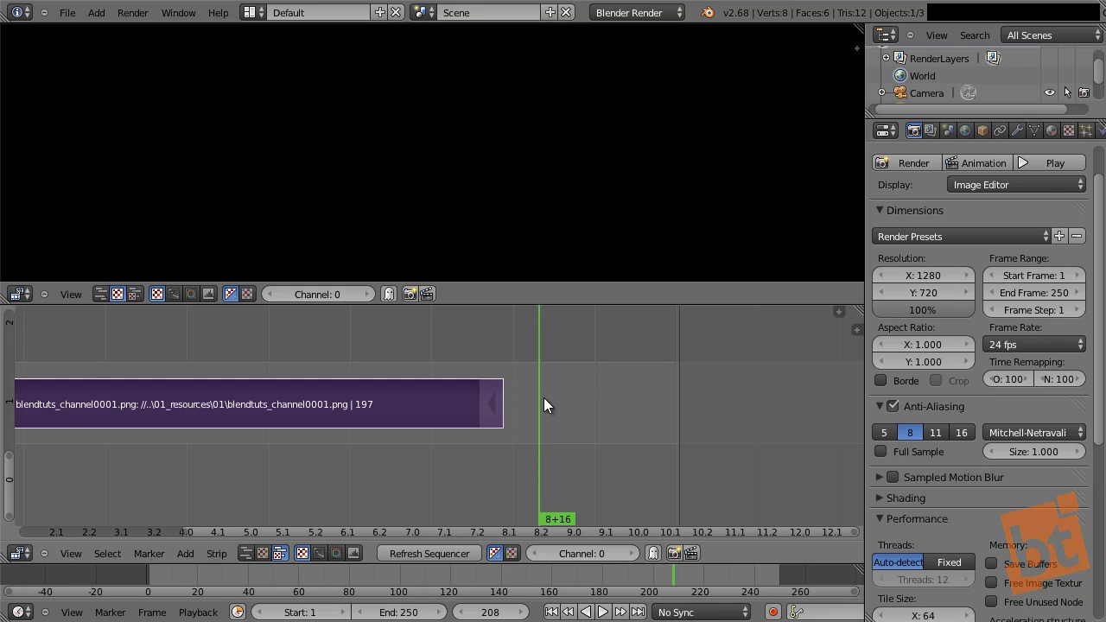
Add all images from the 01_resources\02 folder as one image-sequence strip in channel 1, starting at 8+16
key("shift+a")
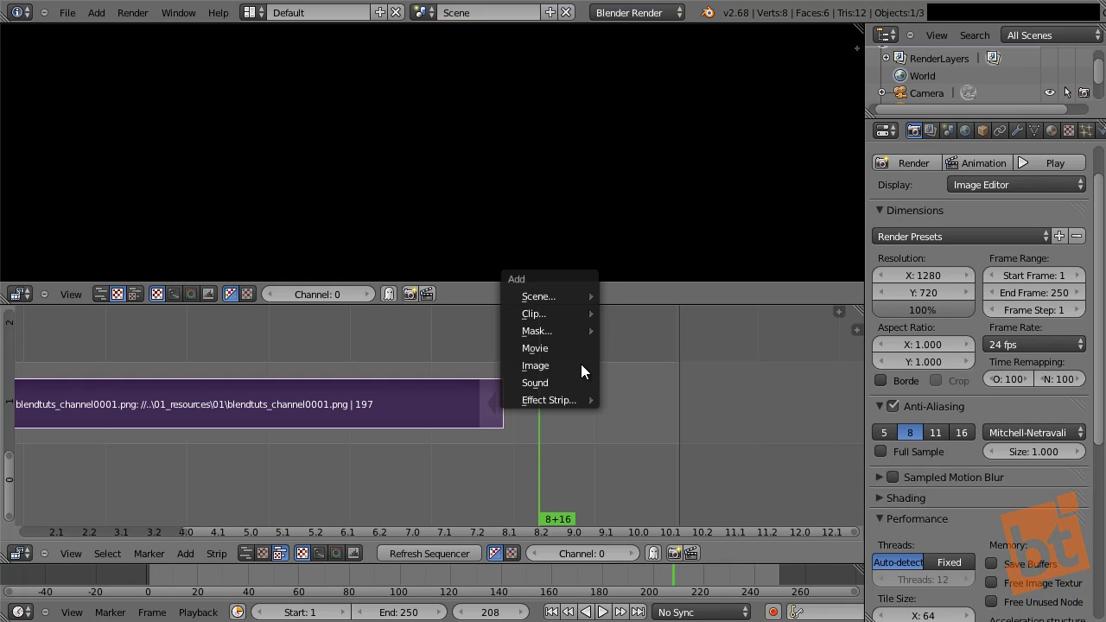
left_click(580, 364)
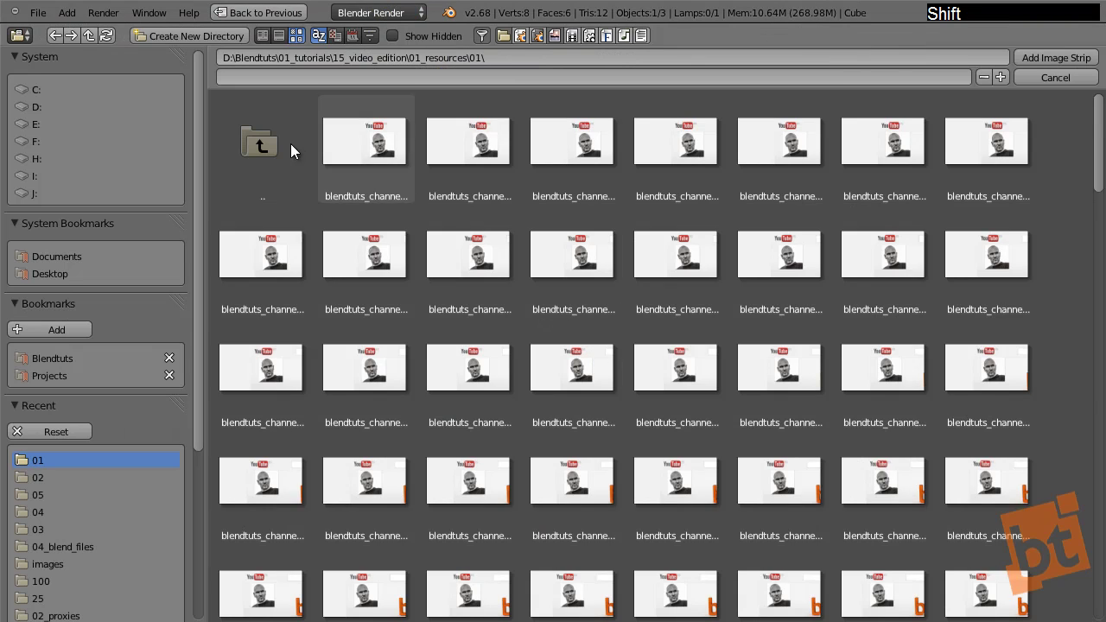
left_click(285, 144)
left_click(577, 158)
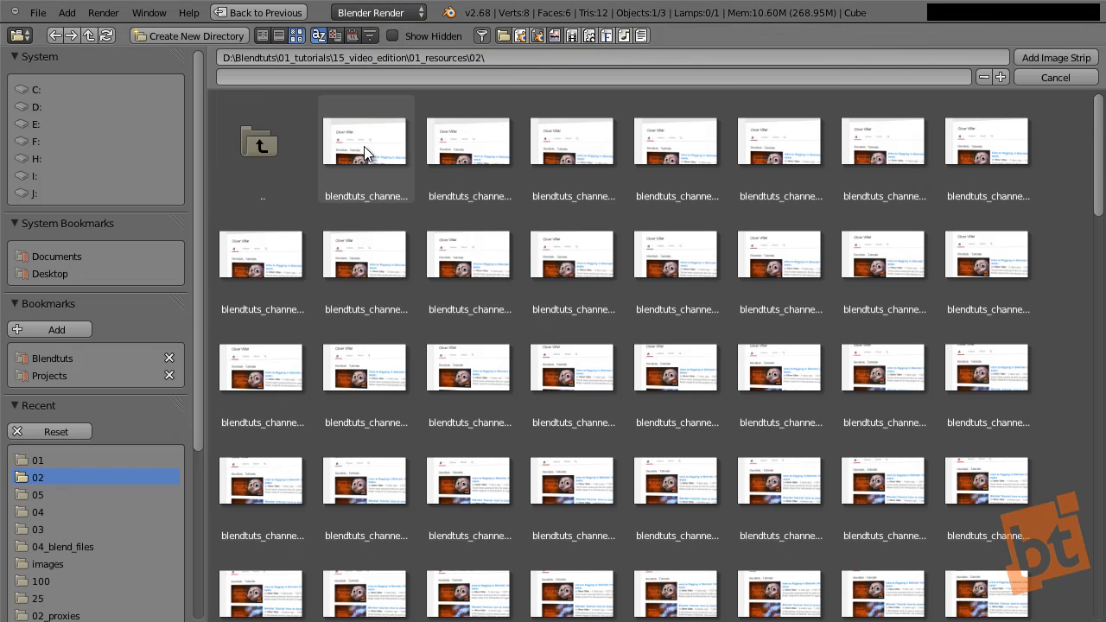
key("a")
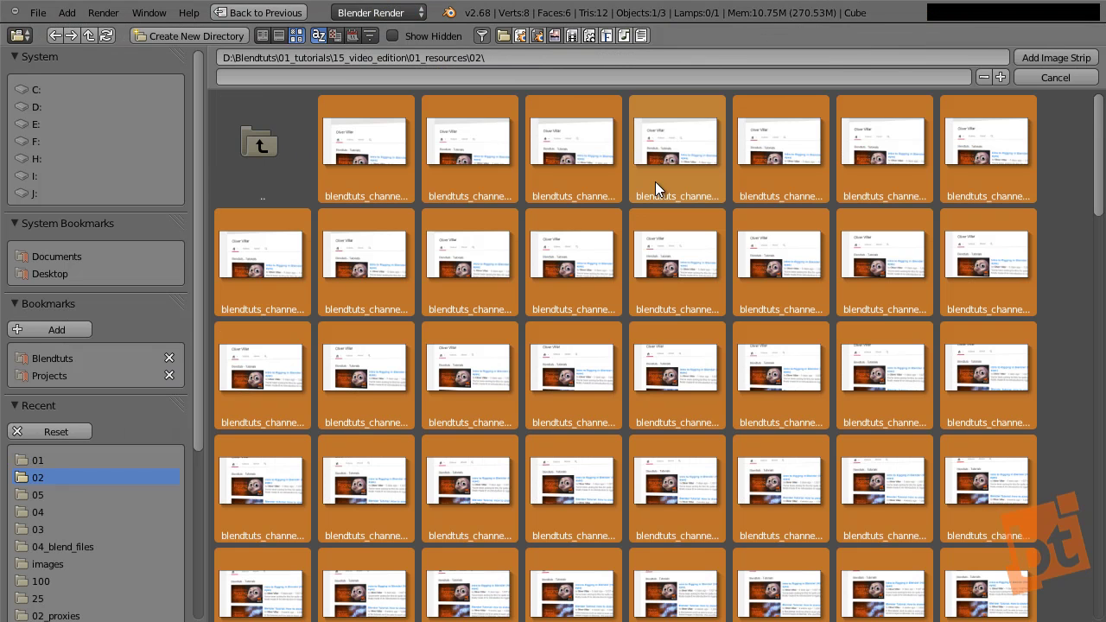
left_click(1050, 59)
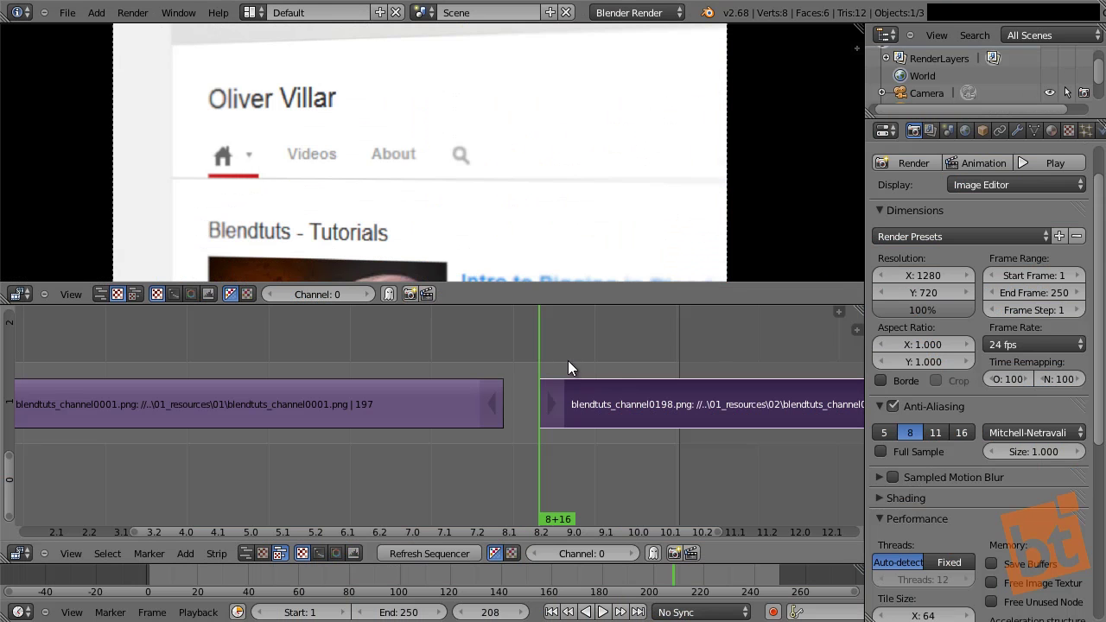
Play and scrub through the two image-sequence strips, leaving the playhead at 10+04 in the second strip
left_click_drag(568, 362, 450, 359)
key("alt+a")
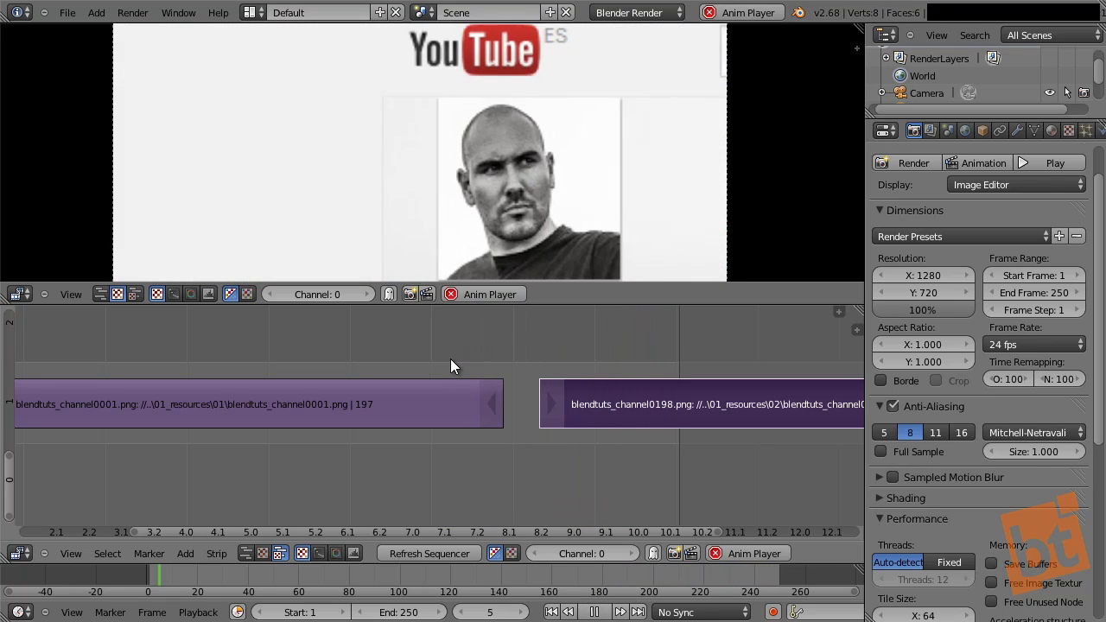
key("alt+a")
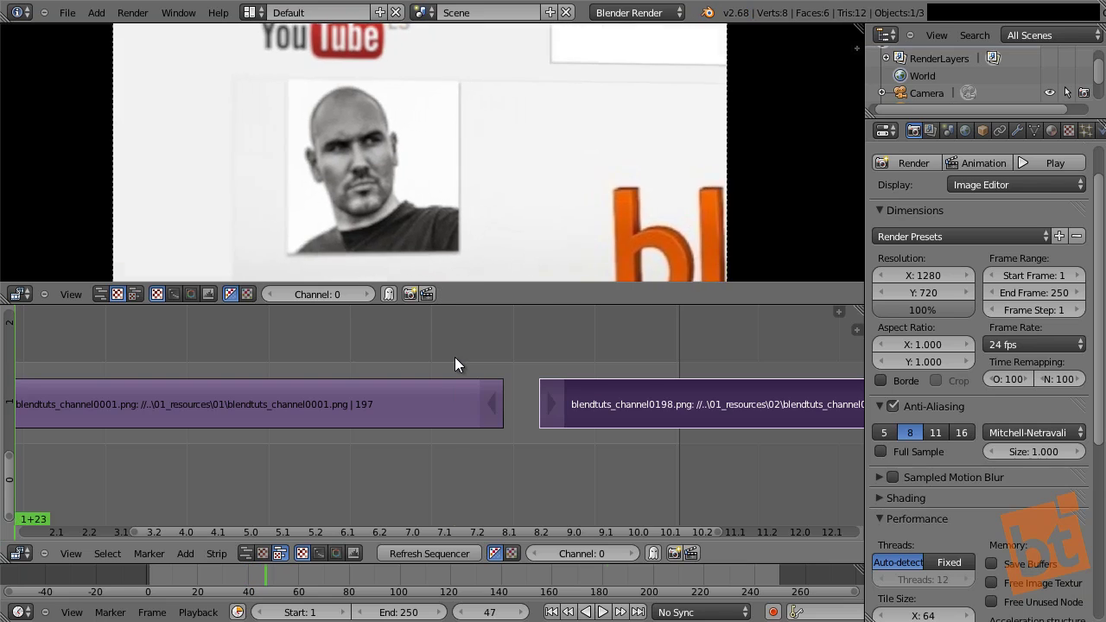
left_click(454, 357)
scroll(455, 357, "down", 4)
left_click(549, 357)
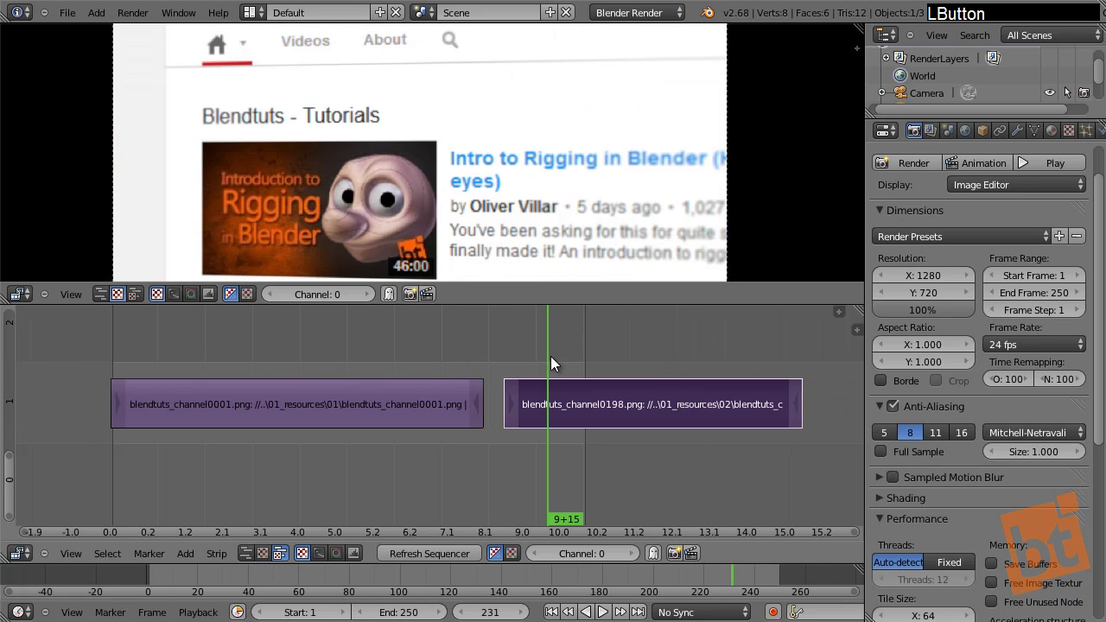
key("alt+a")
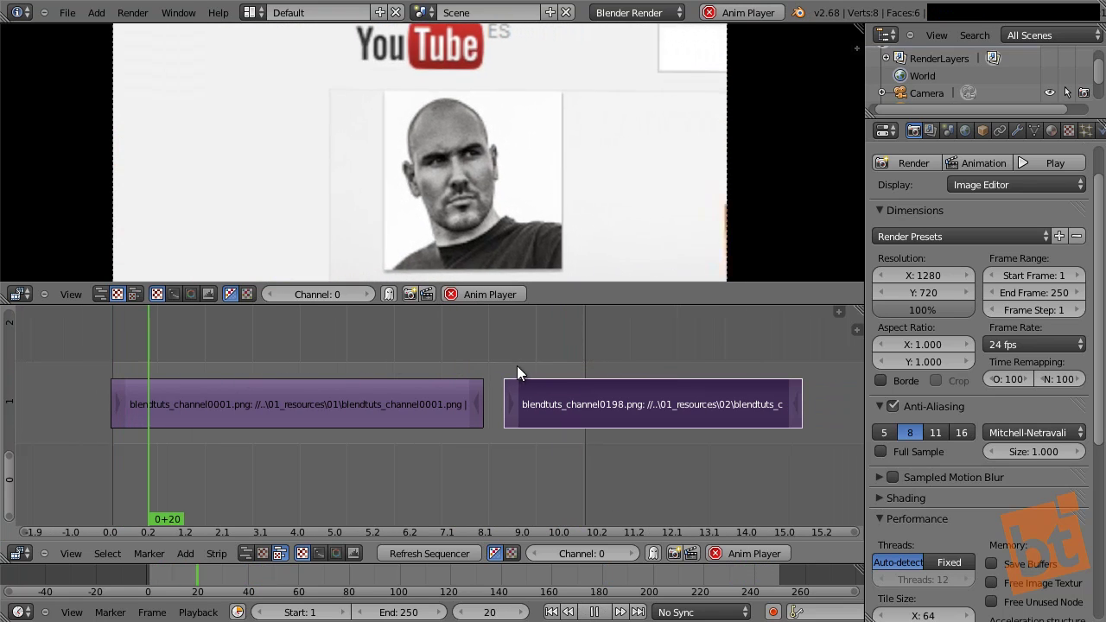
mouse_move(566, 353)
left_mouse_down()
mouse_move(582, 359)
mouse_move(571, 358)
left_mouse_up()
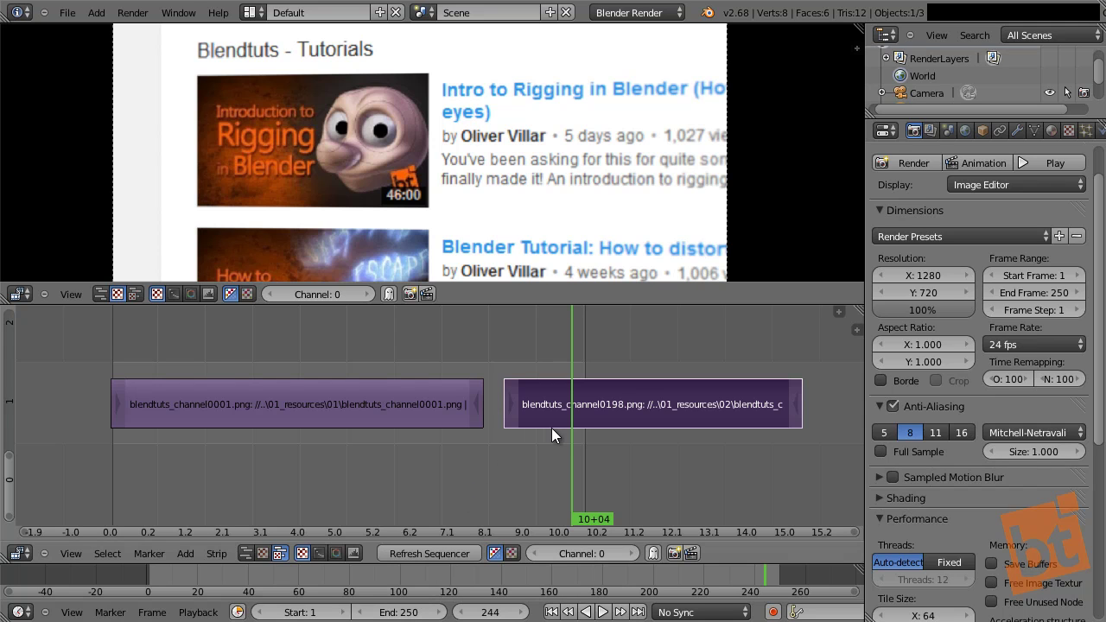
Move the playhead to 15+04 near the second strip's end and set the scene's end frame there, at 364
middle_click_drag(551, 428, 463, 435)
scroll(483, 379, "down", 1)
left_click_drag(483, 378, 677, 371)
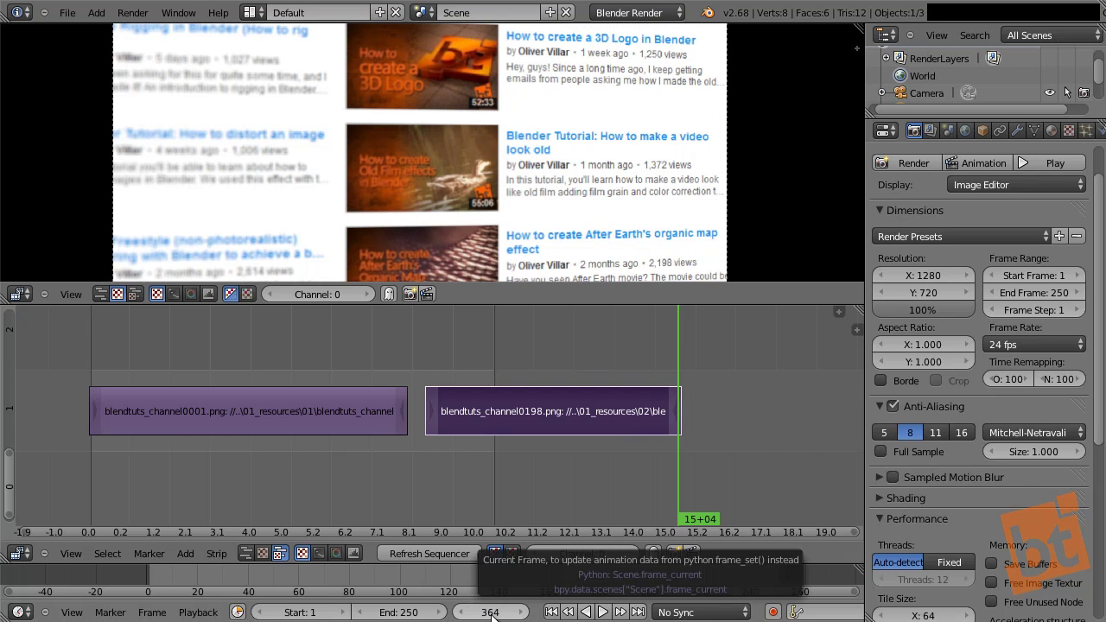
left_click(396, 613)
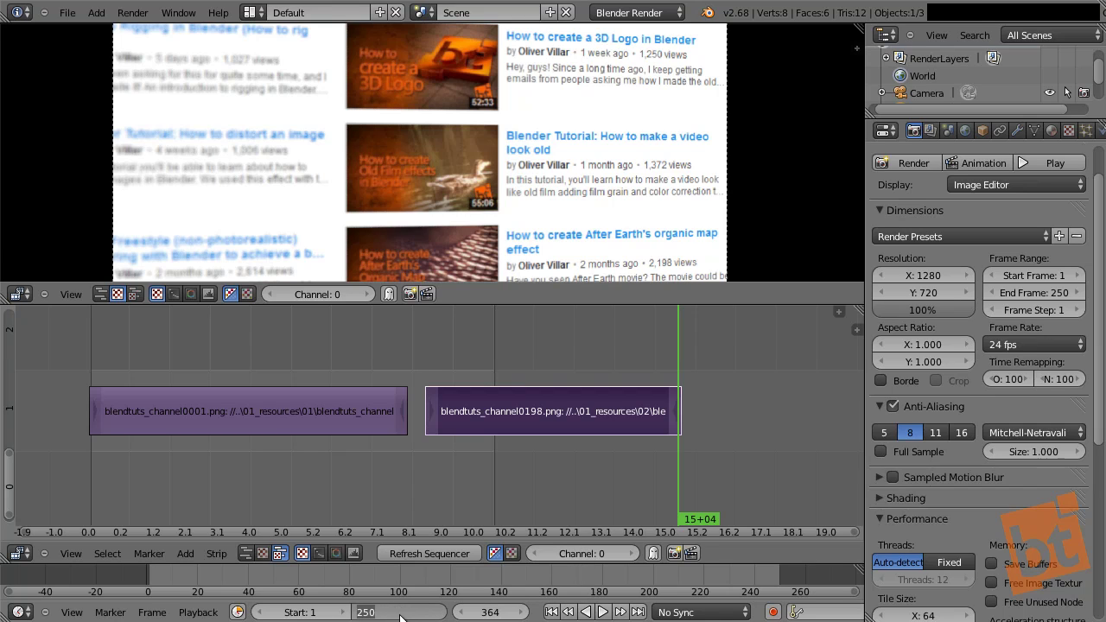
key("Escape")
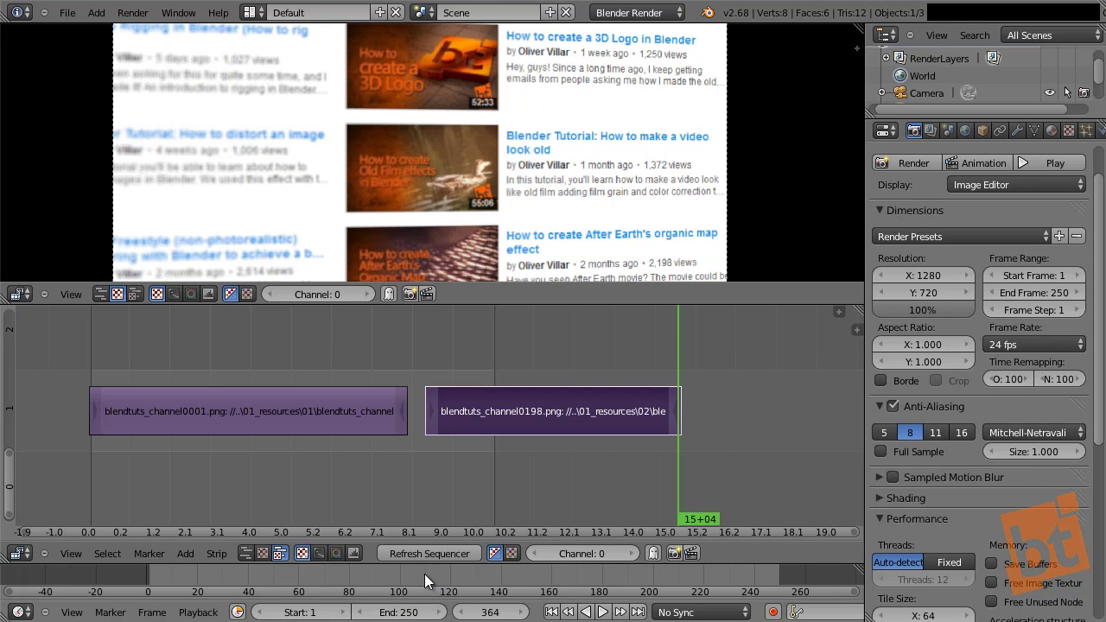
scroll(432, 573, "down", 3)
scroll(432, 573, "down", 4, "ctrl")
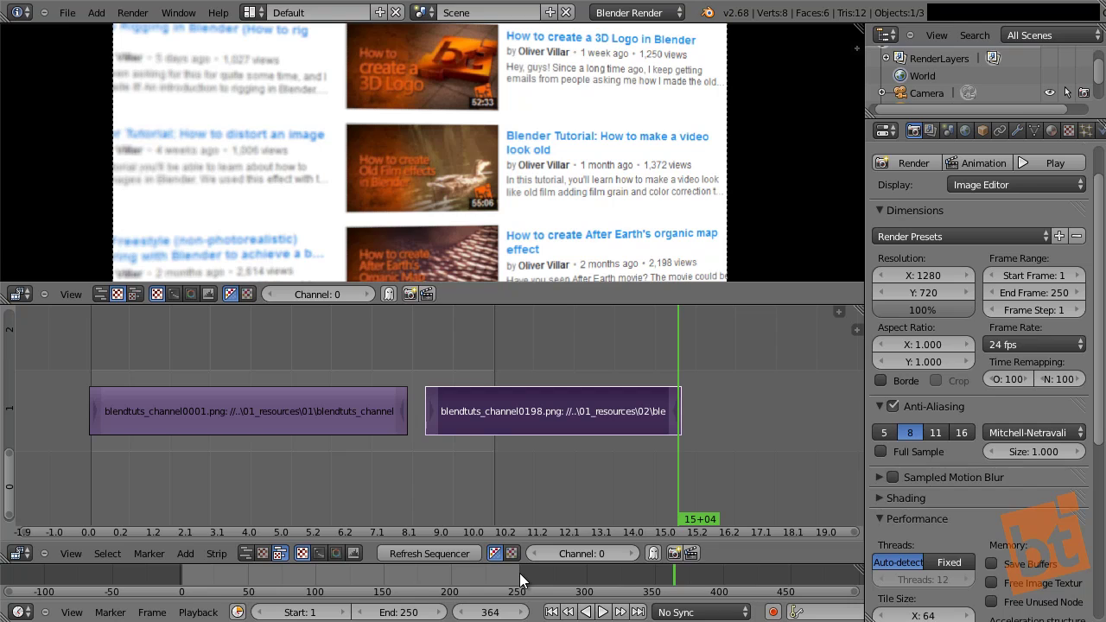
key("e")
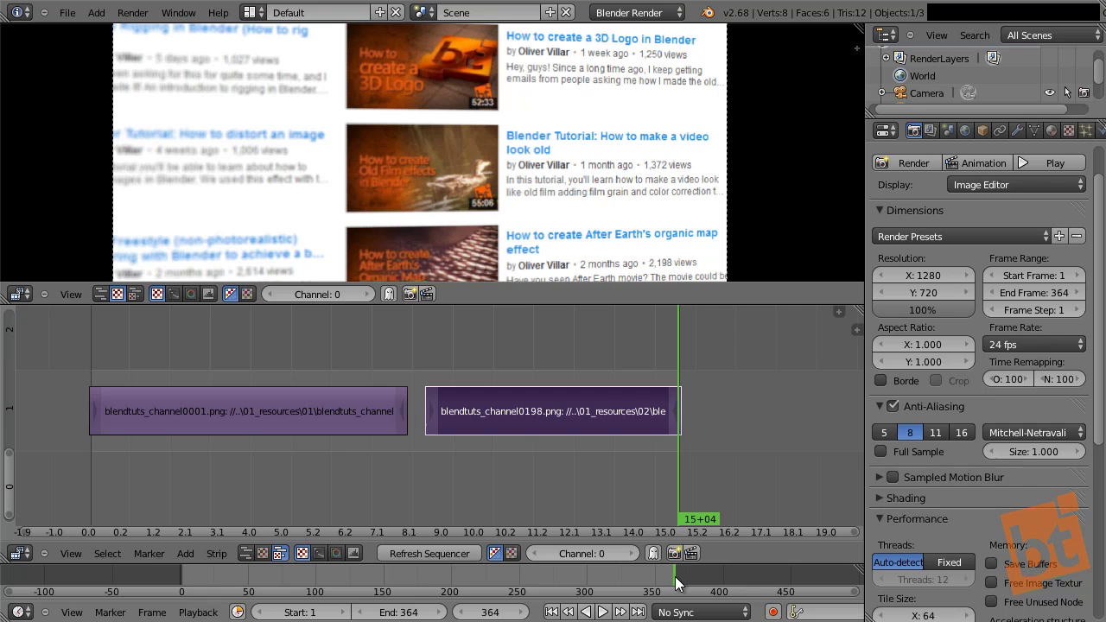
Set the scene's start frame at the playhead just past the first strip, at frame 199
left_click_drag(294, 578, 450, 580)
key("s")
left_click(353, 574)
key("s")
key("s")
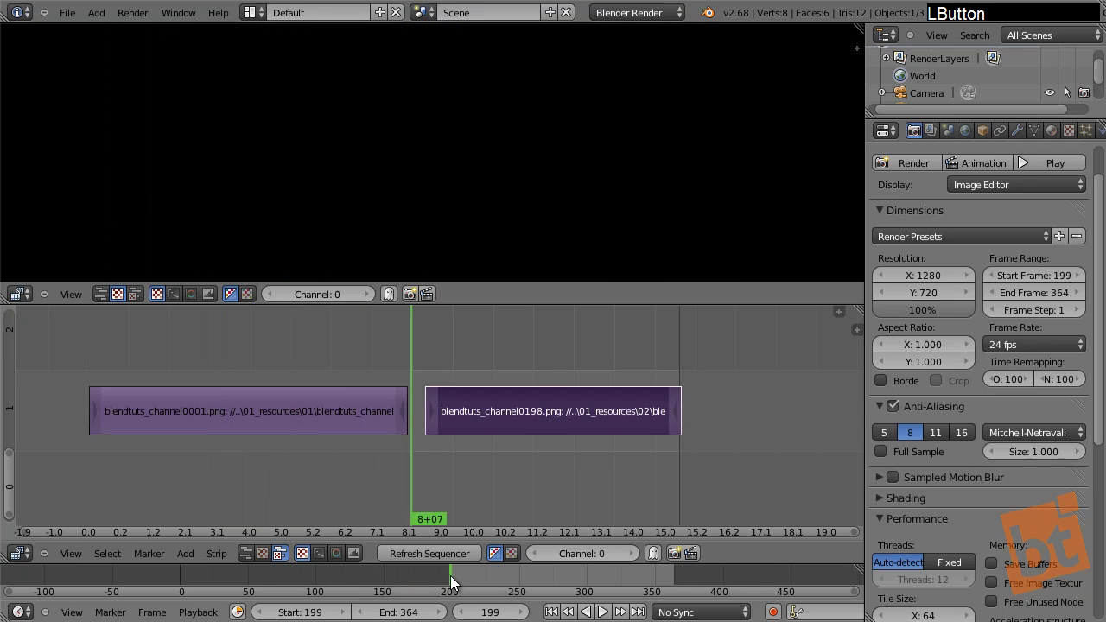
Set the scene's end frame to 322 and its start frame to 0 from the playhead position
left_click_drag(541, 574, 617, 575)
key("e")
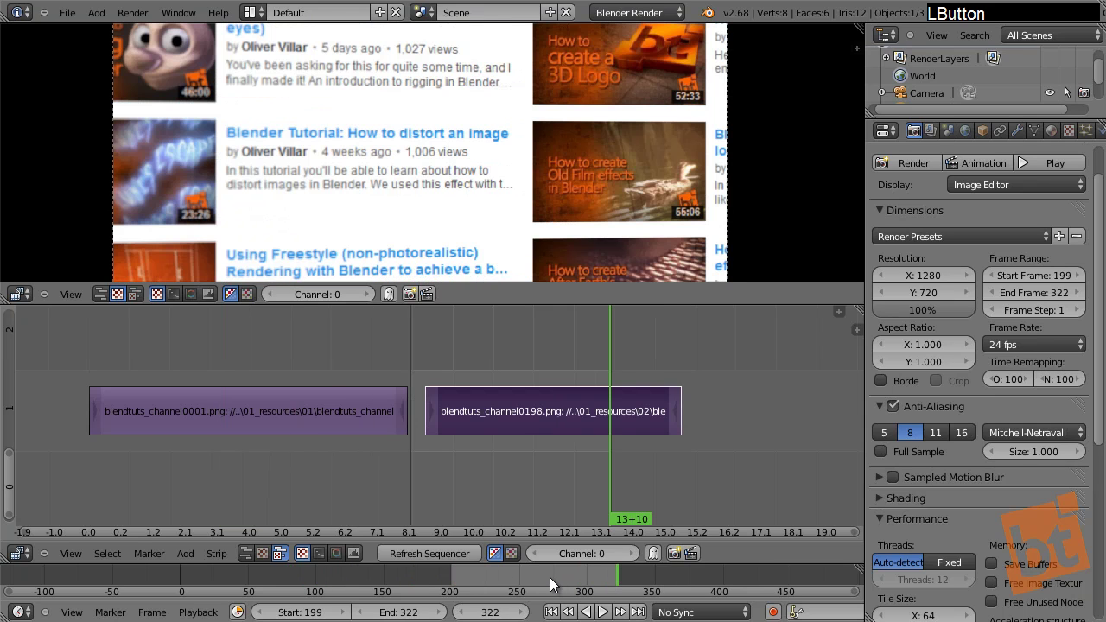
middle_click_drag(373, 458, 386, 474)
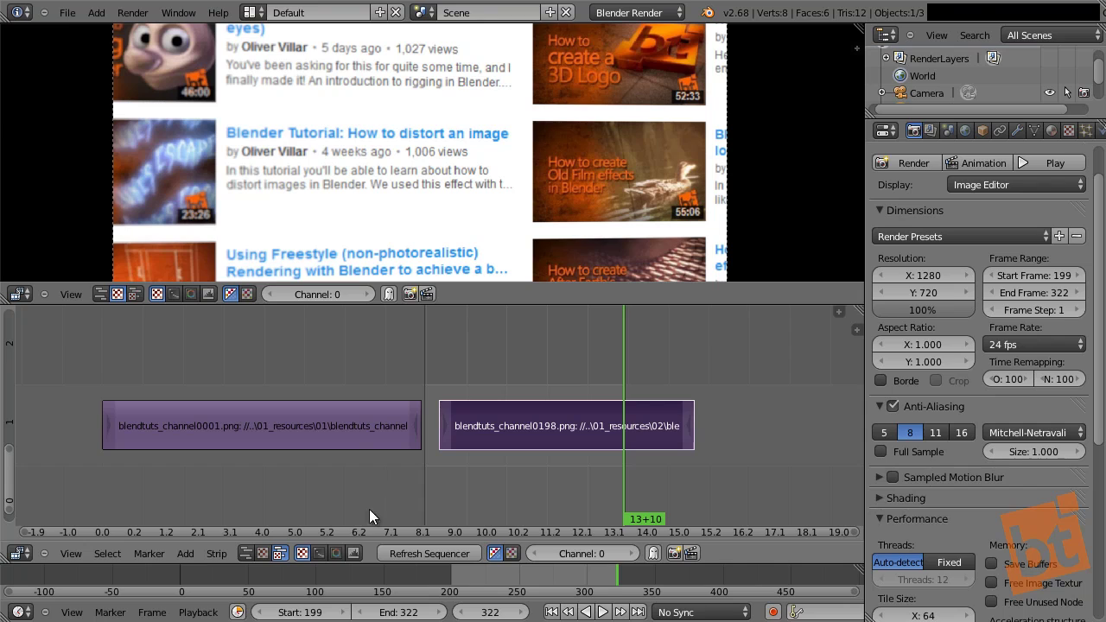
left_click_drag(247, 571, 137, 571)
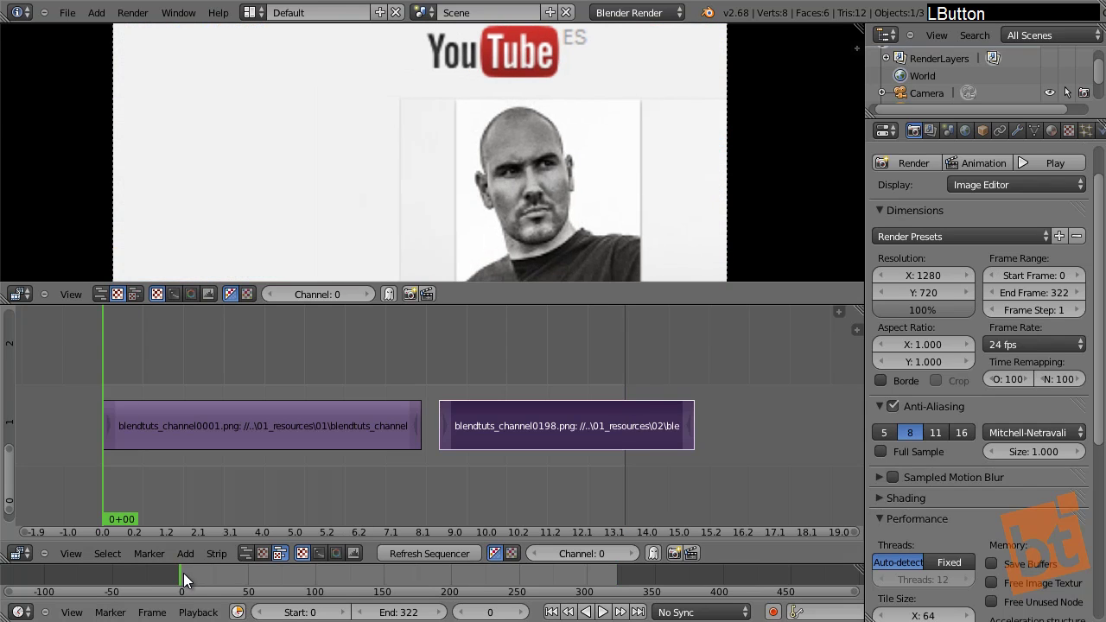
key("s")
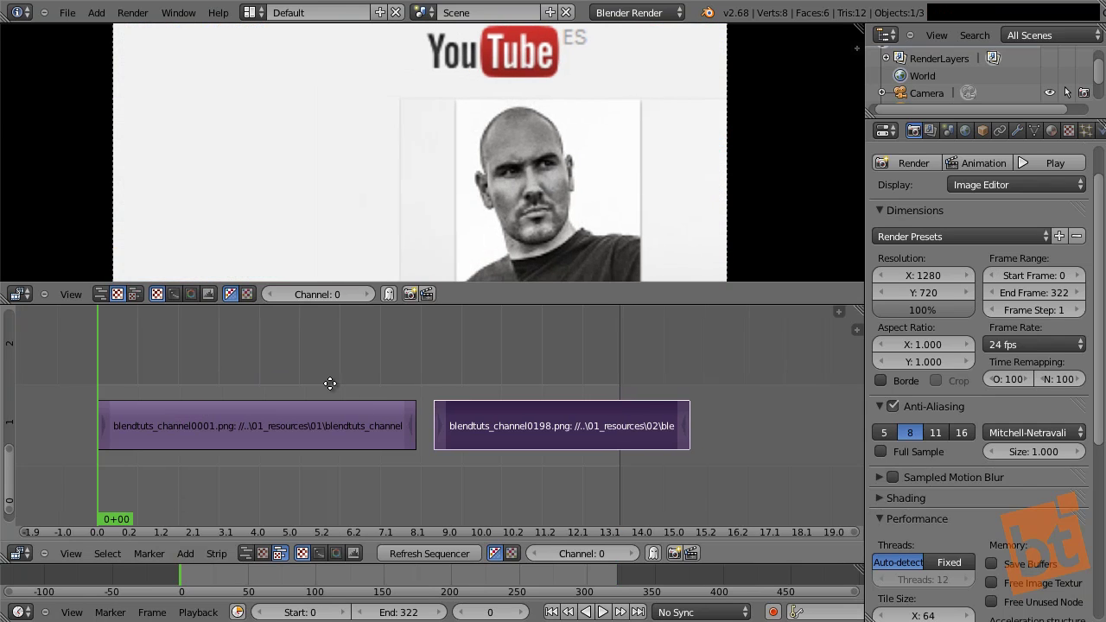
Define a preview range from frame 0 to 366 spanning both strips, and scrub the playhead to 5+04
middle_click_drag(328, 383, 338, 384)
key("p")
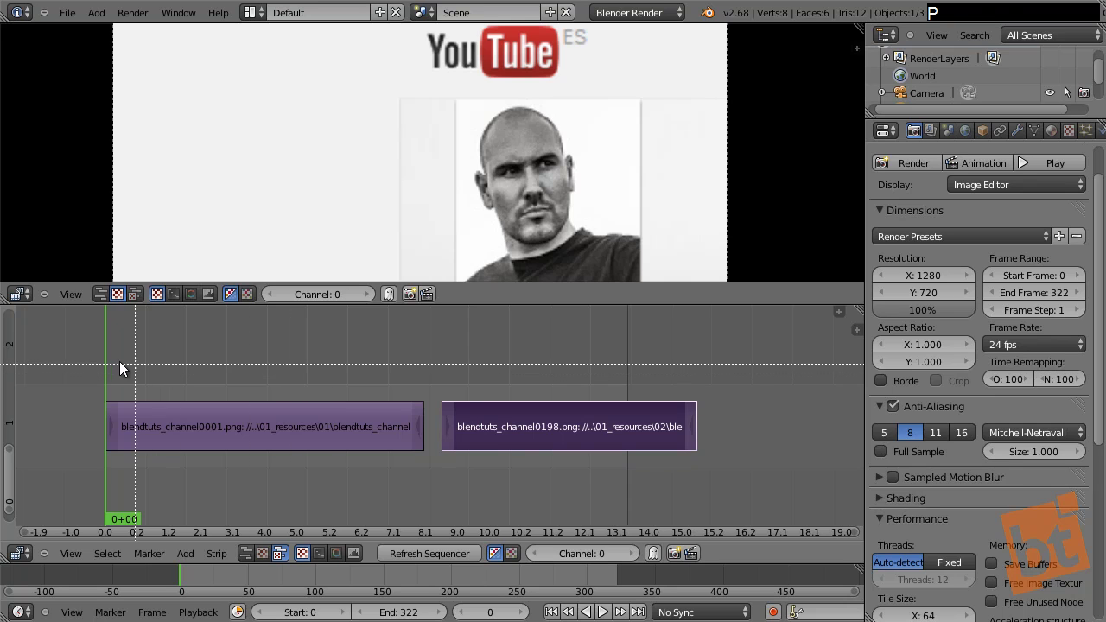
left_click_drag(105, 356, 697, 498)
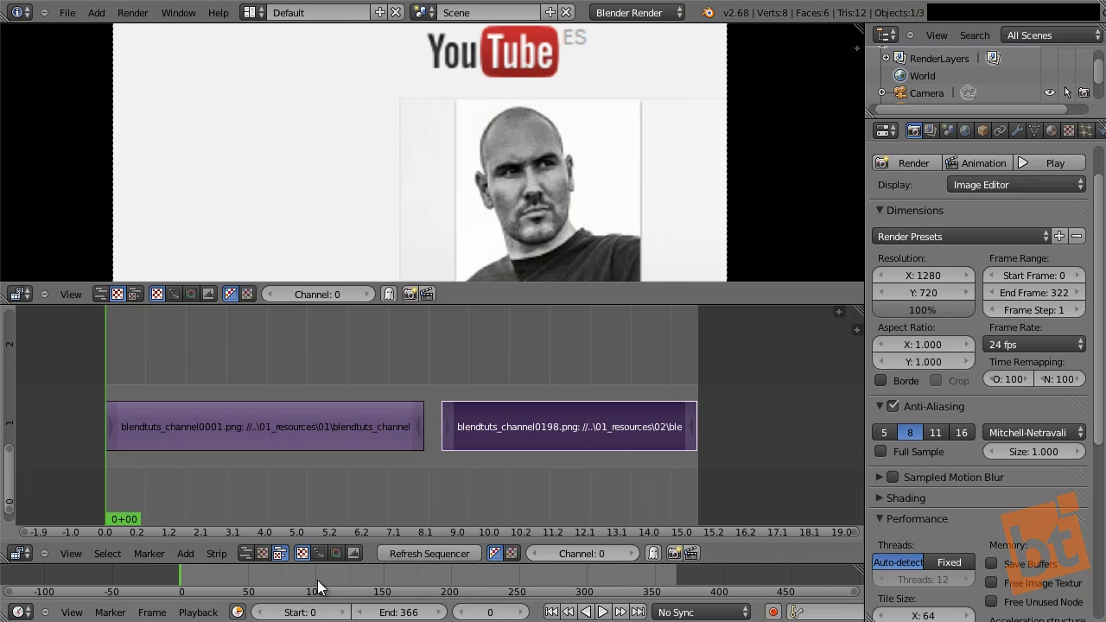
left_click_drag(317, 580, 348, 579)
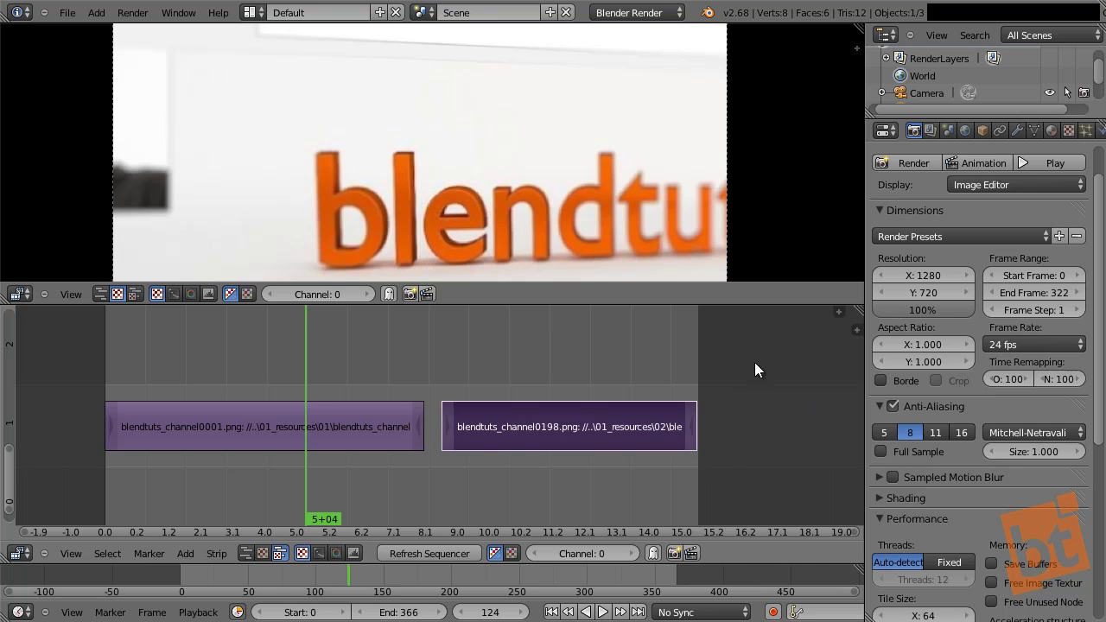
Add a Cross effect strip between the first and second image-sequence strips
middle_click_drag(533, 390, 412, 432)
right_click(407, 430)
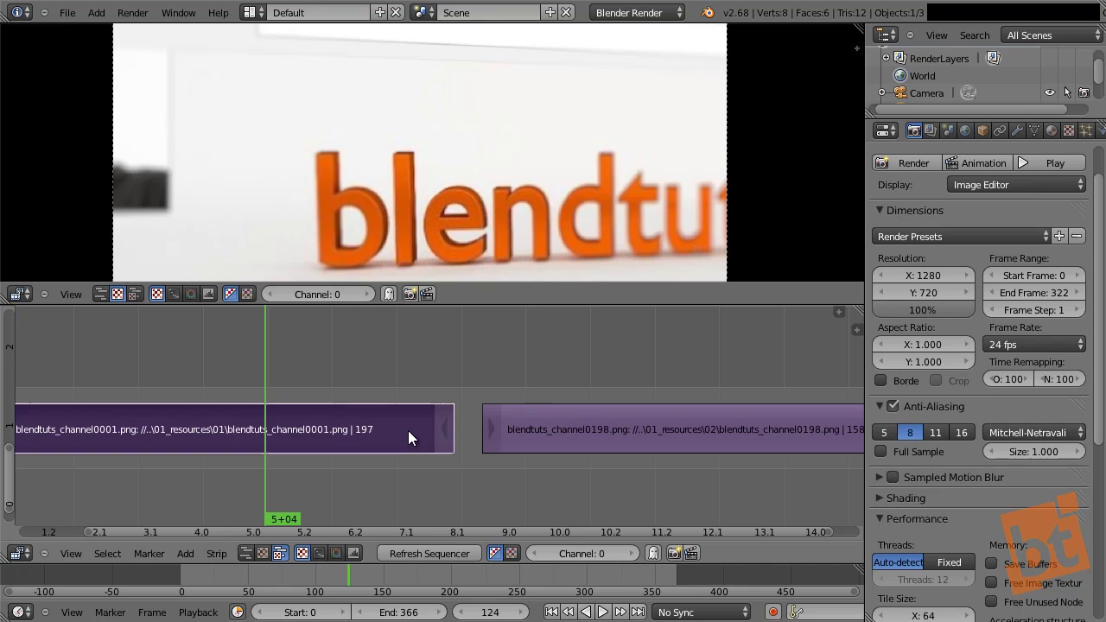
right_click(518, 427)
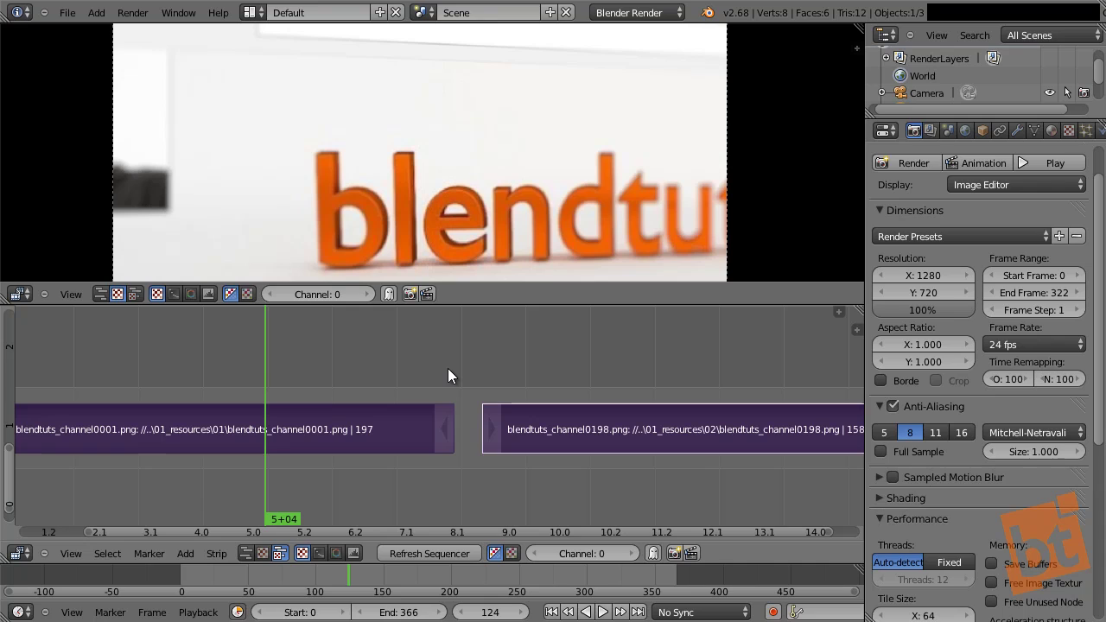
key("shift+a")
mouse_move(433, 407)
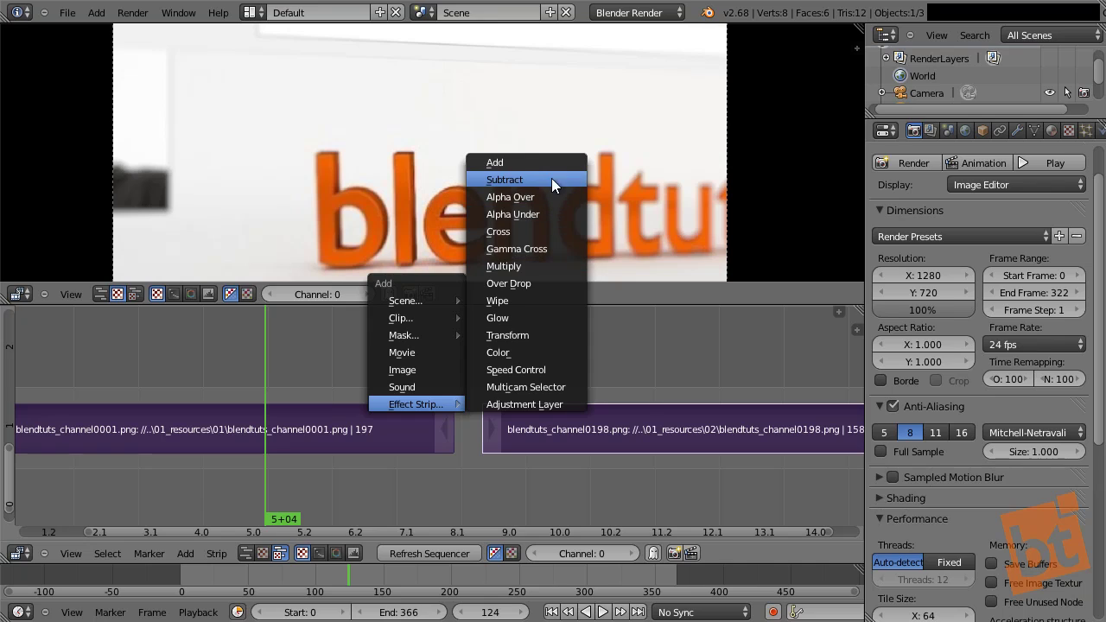
left_click(534, 231)
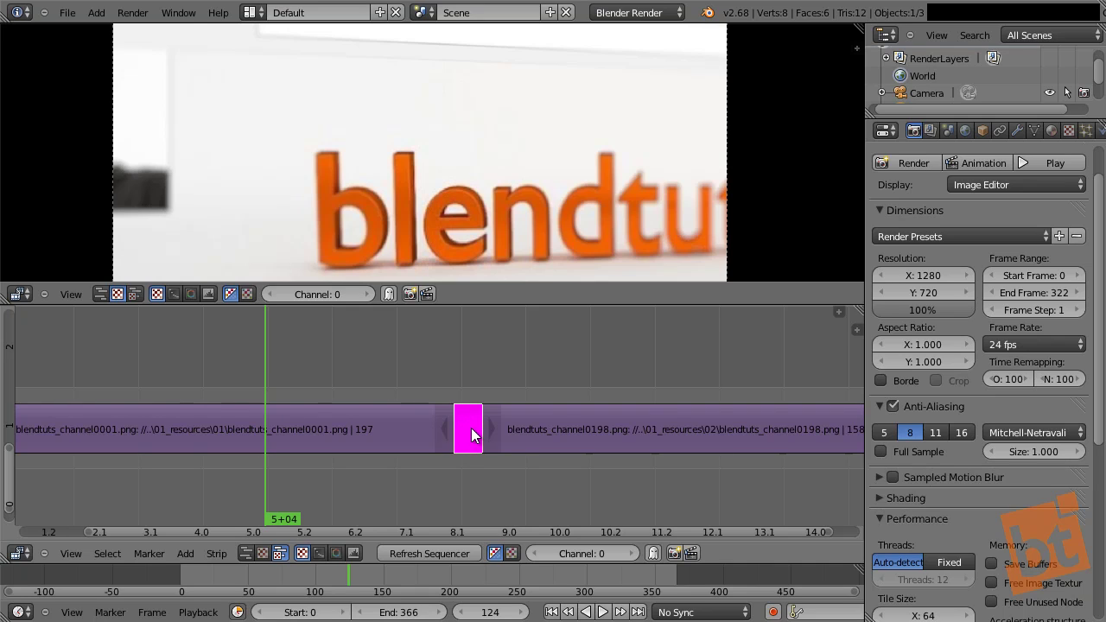
Show the Cross effect strip's properties and rename the strip to Crossfade
scroll(497, 424, "up", 5)
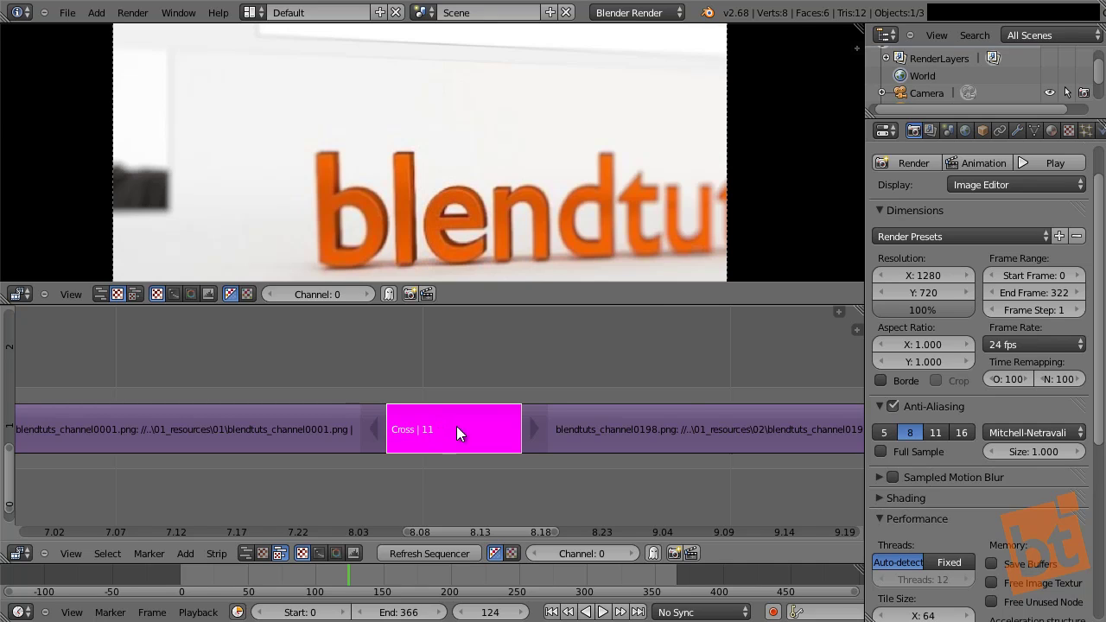
key("n")
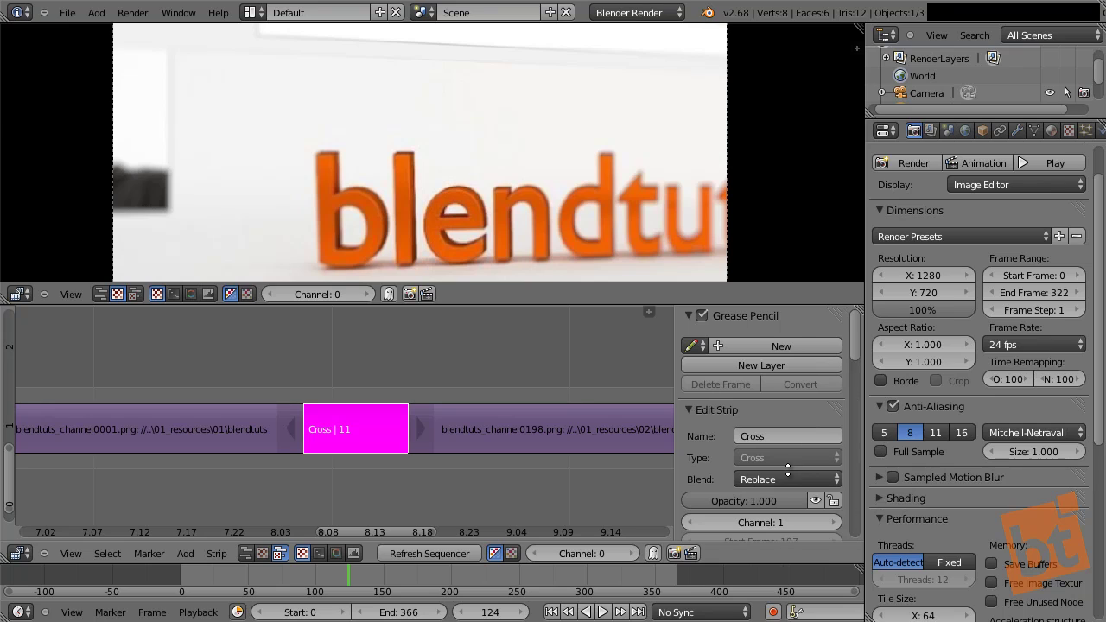
middle_click(778, 454)
left_click(779, 435)
type("Crossfade")
key("Return")
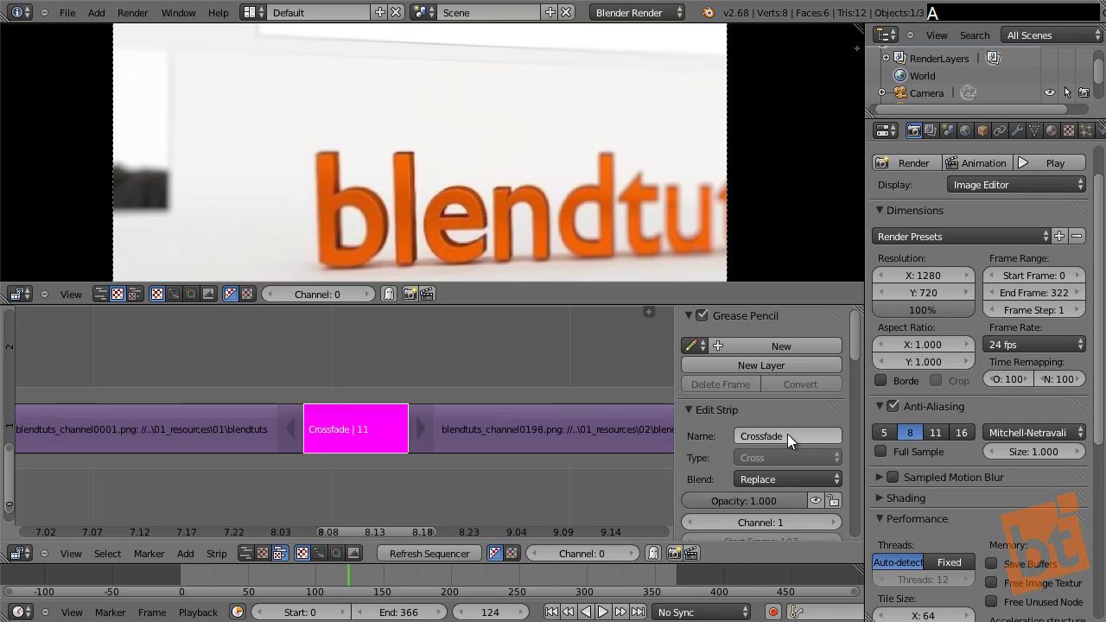
Change the cross effect strip's name to transition
left_click(787, 434)
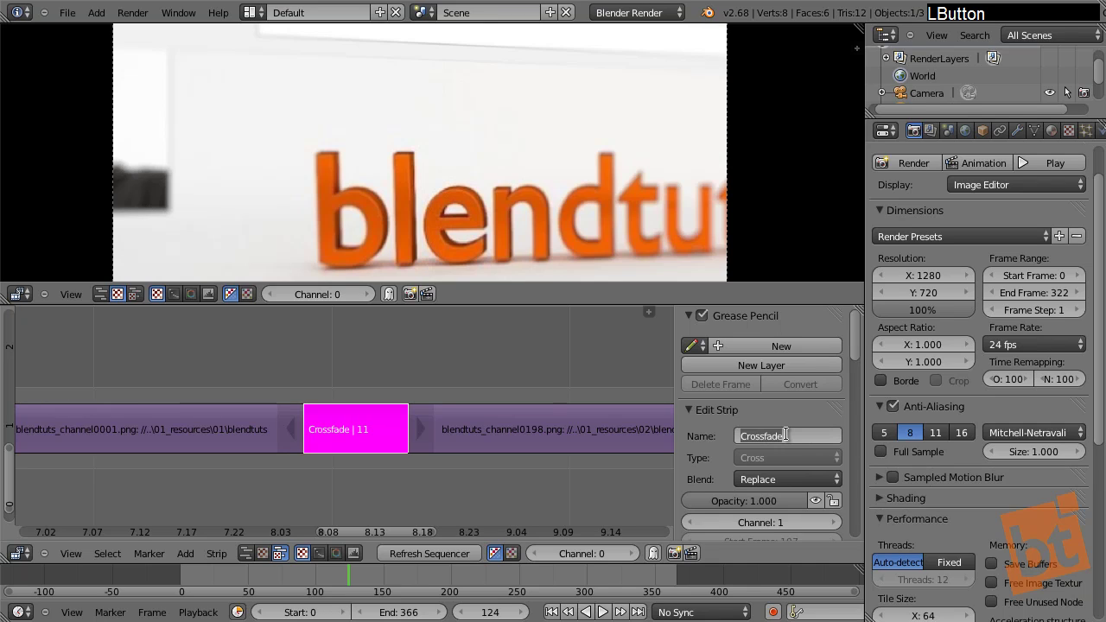
type("transic")
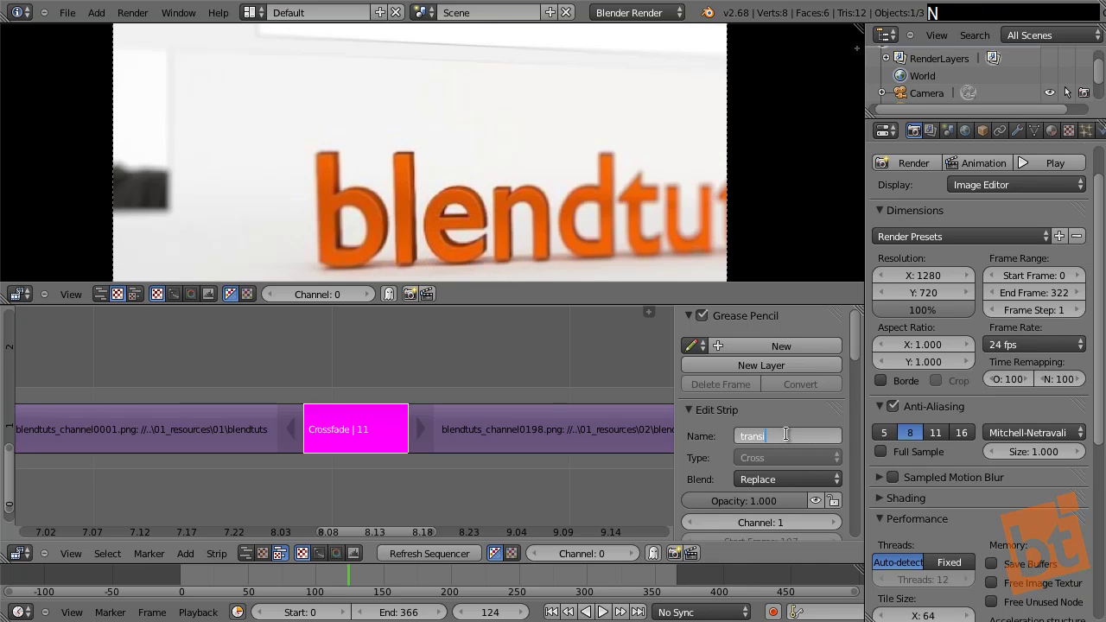
type("tion")
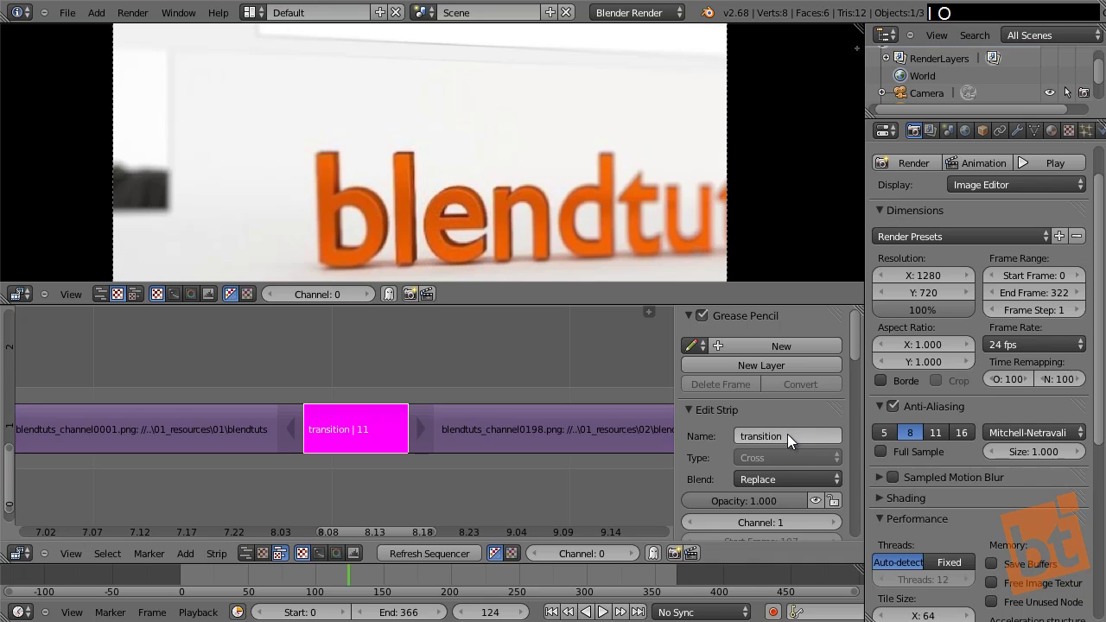
key("Return")
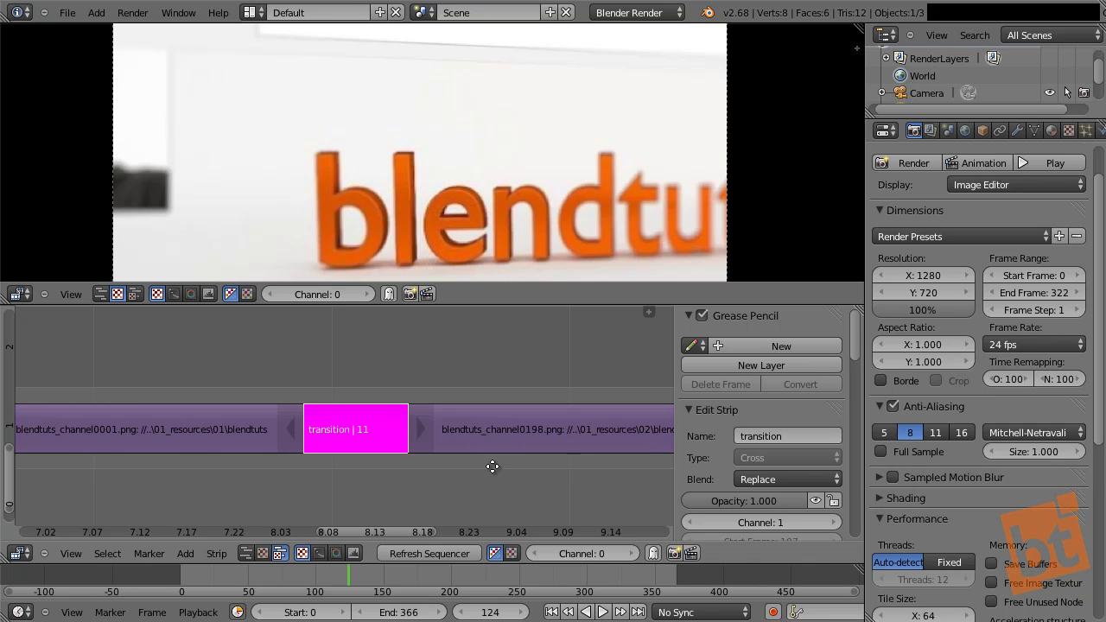
Scrub the playhead across the transition strip between 8+16 and 8+10 to examine the blend of both image sequences
middle_click_drag(492, 466, 407, 389)
left_click(413, 370)
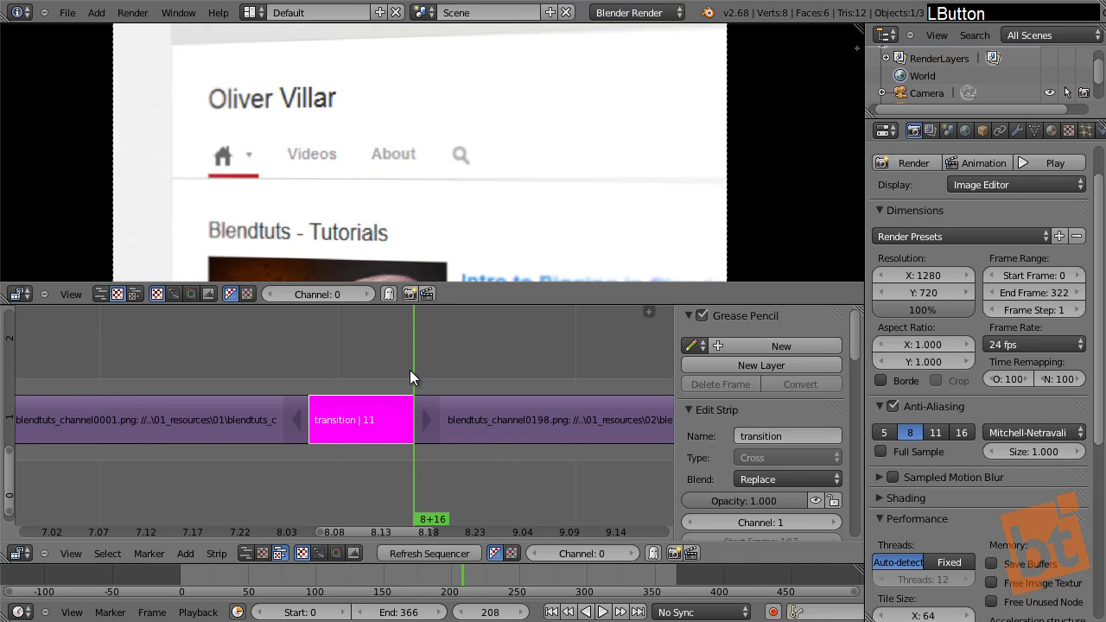
mouse_move(410, 370)
left_mouse_down()
mouse_move(321, 367)
mouse_move(311, 377)
mouse_move(417, 387)
mouse_move(307, 381)
mouse_move(417, 381)
left_mouse_up()
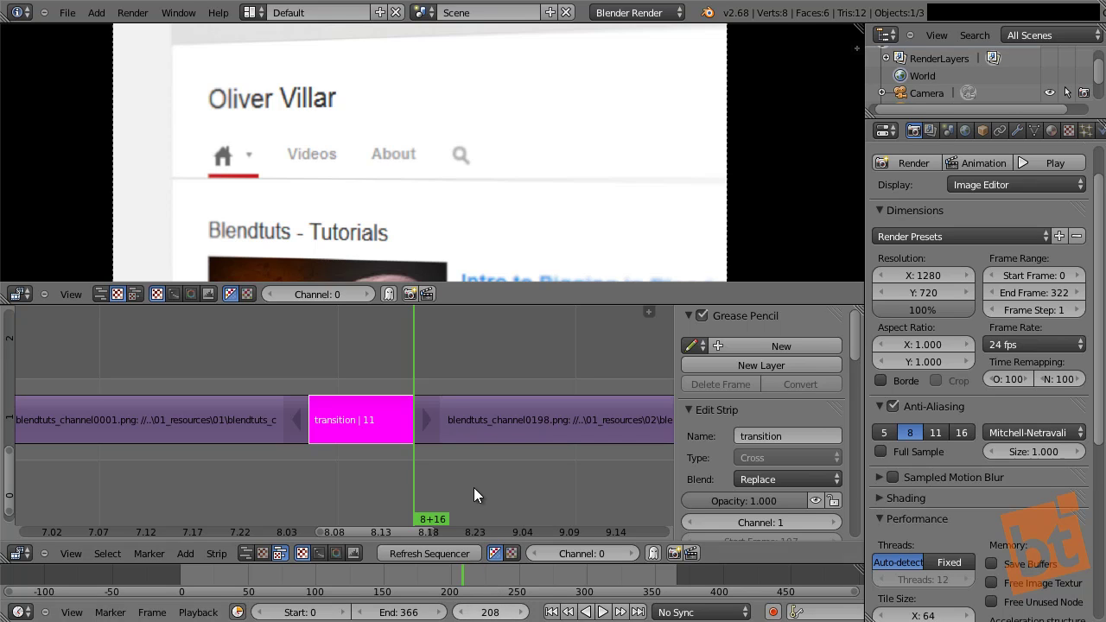
middle_click_drag(444, 408, 375, 393)
left_click_drag(361, 367, 302, 362)
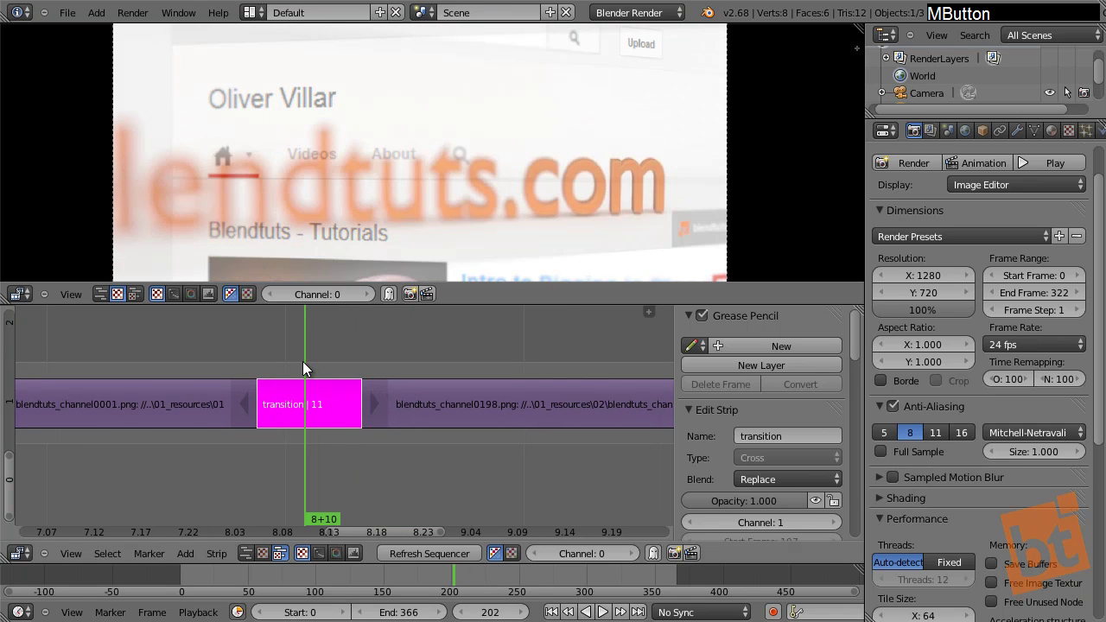
Shift the second image strip later so the transition lasts 21 frames, and play the preview across it from 7+11
right_click_drag(446, 391, 546, 395)
left_click_drag(305, 348, 86, 363)
scroll(133, 405, "down", 11)
middle_click_drag(139, 408, 252, 444)
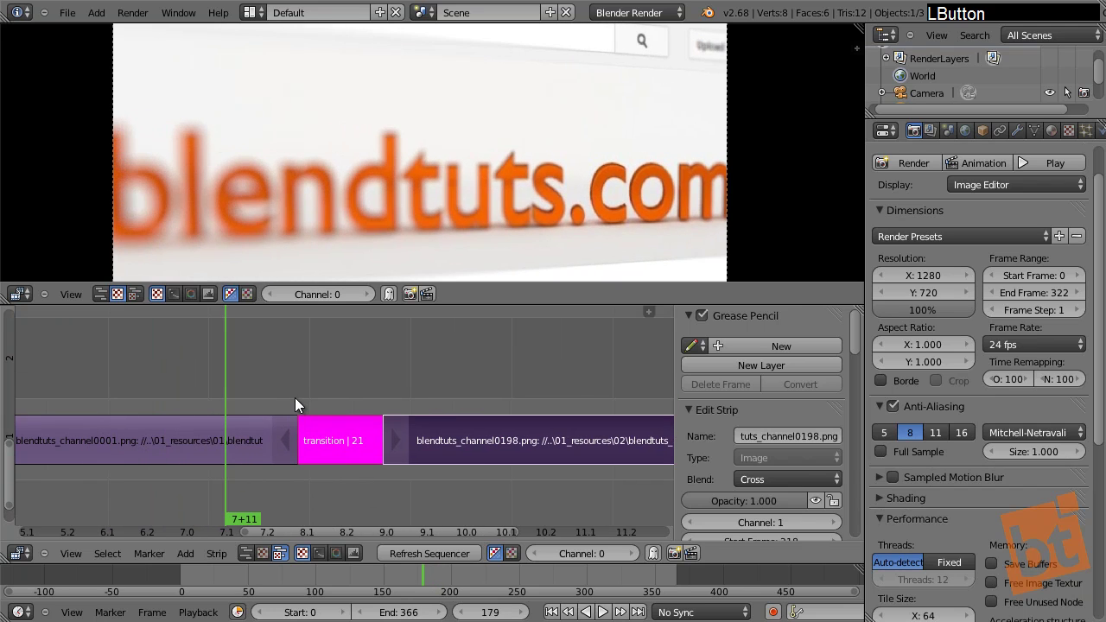
key("alt+a")
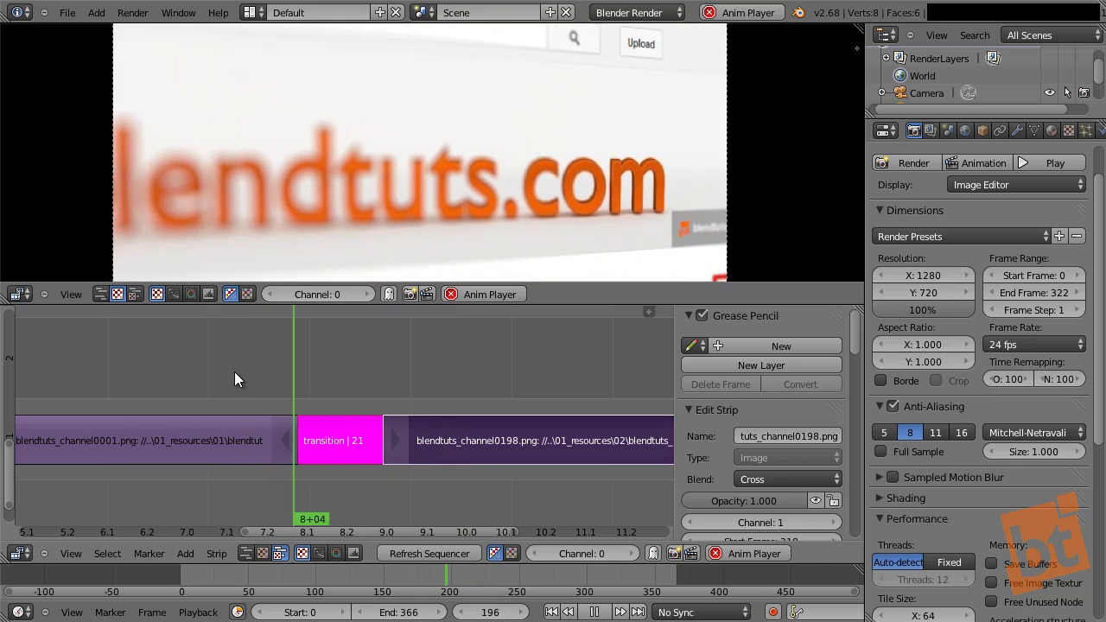
key("alt+a")
Examine which frames the transition covers by selecting its neighbouring strips and placing the playhead at its start and end
right_click(233, 430)
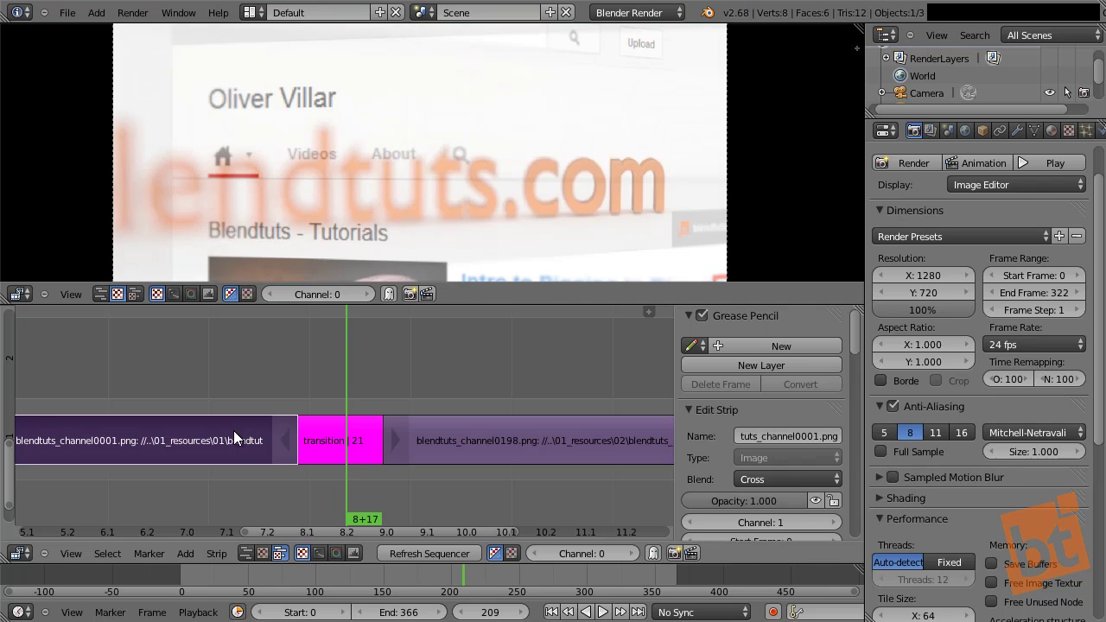
right_click(396, 419)
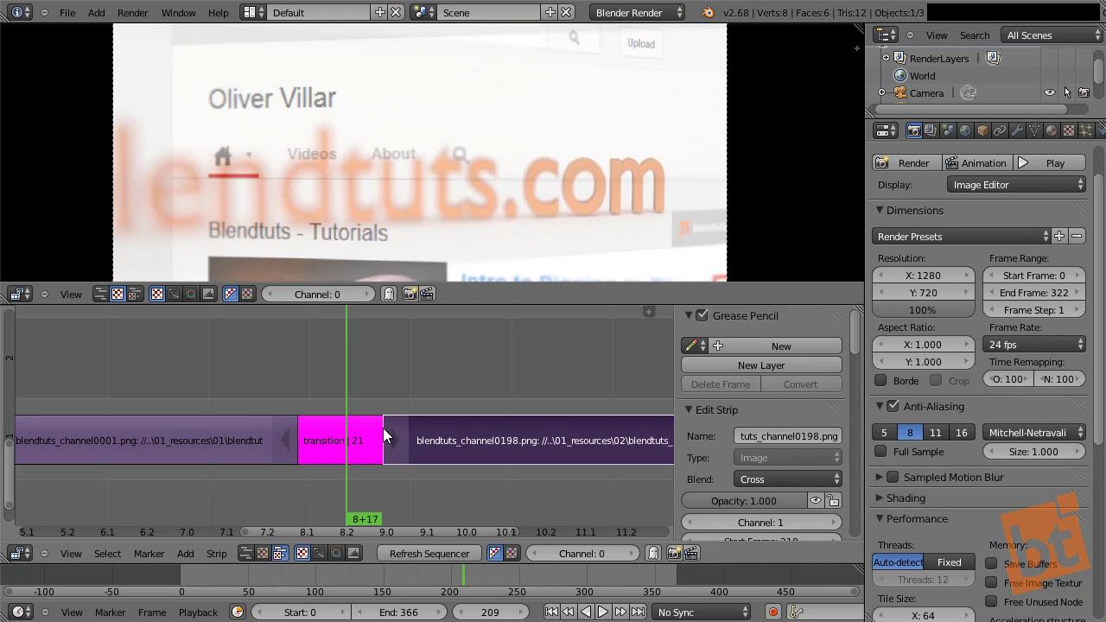
left_click(297, 399)
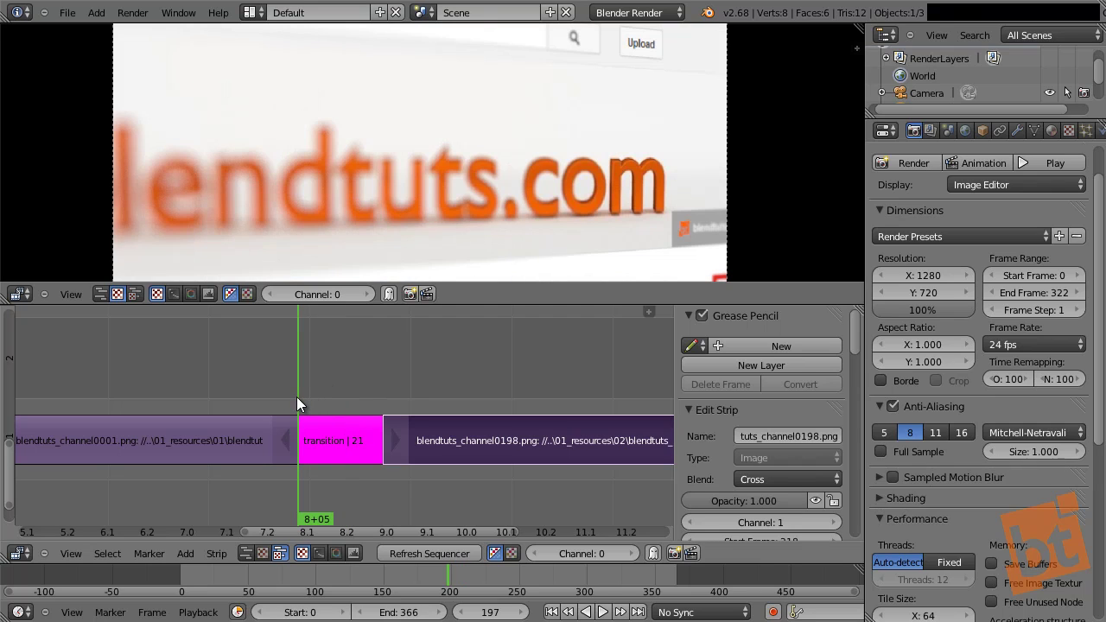
left_click(383, 385)
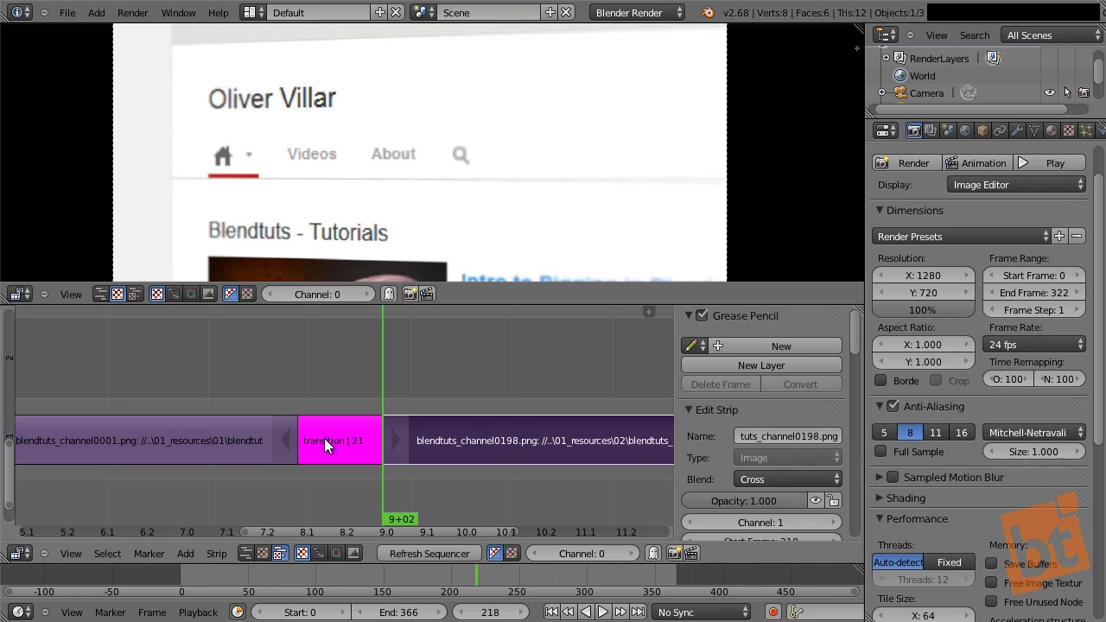
left_click(269, 393)
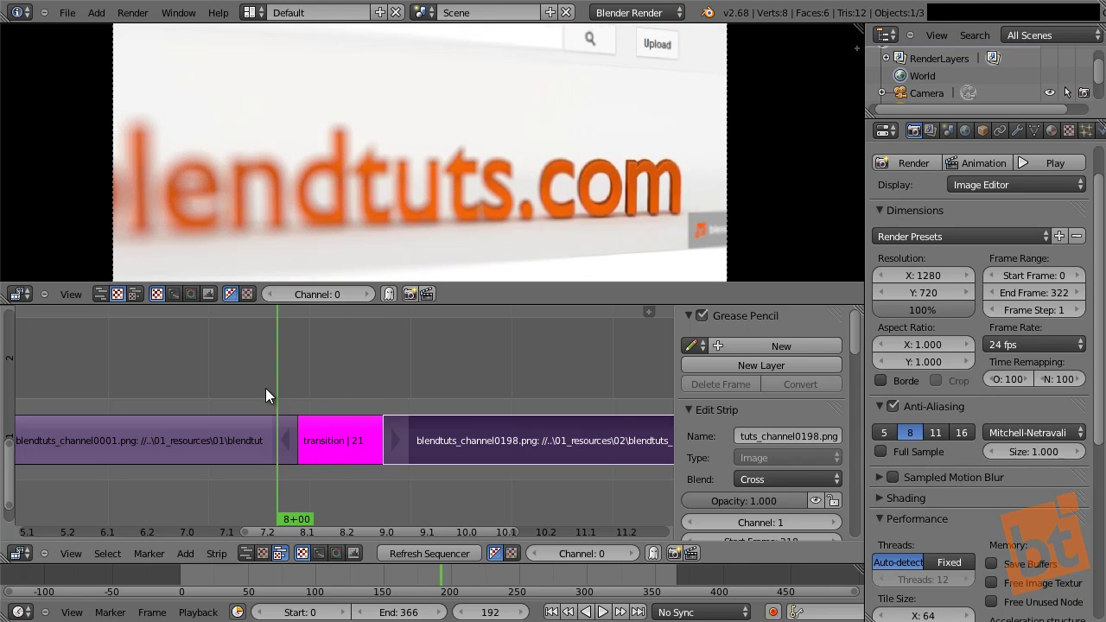
Trim the first image strip's end back to frame 181, and scrub through the 36-frame transition
right_click_drag(284, 445, 229, 446)
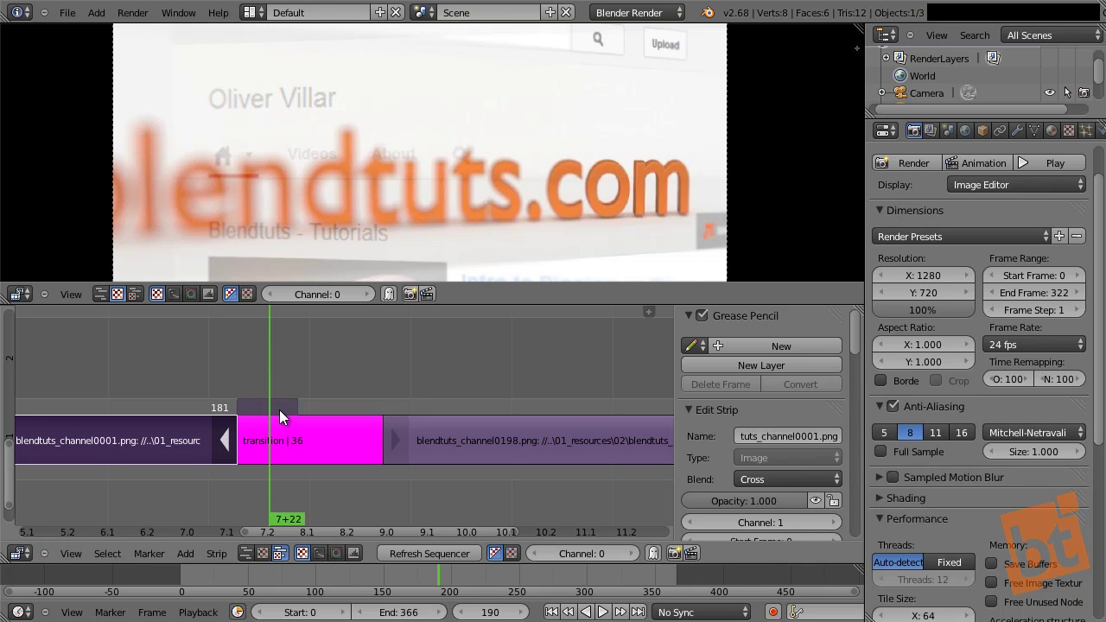
left_click(237, 389)
left_click(239, 390)
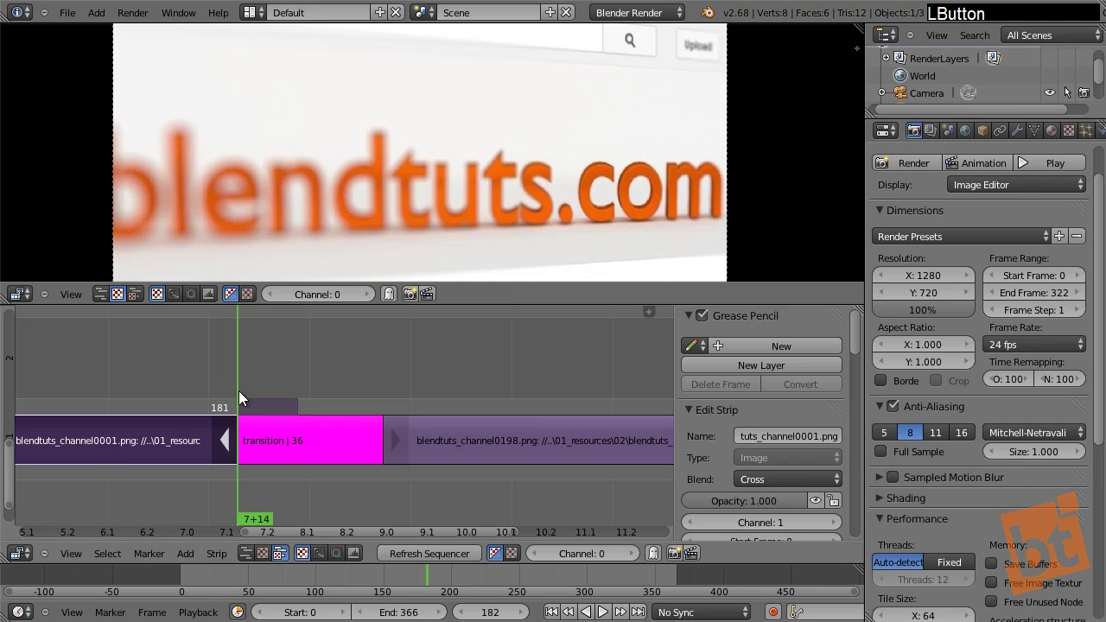
left_click_drag(238, 428, 325, 441)
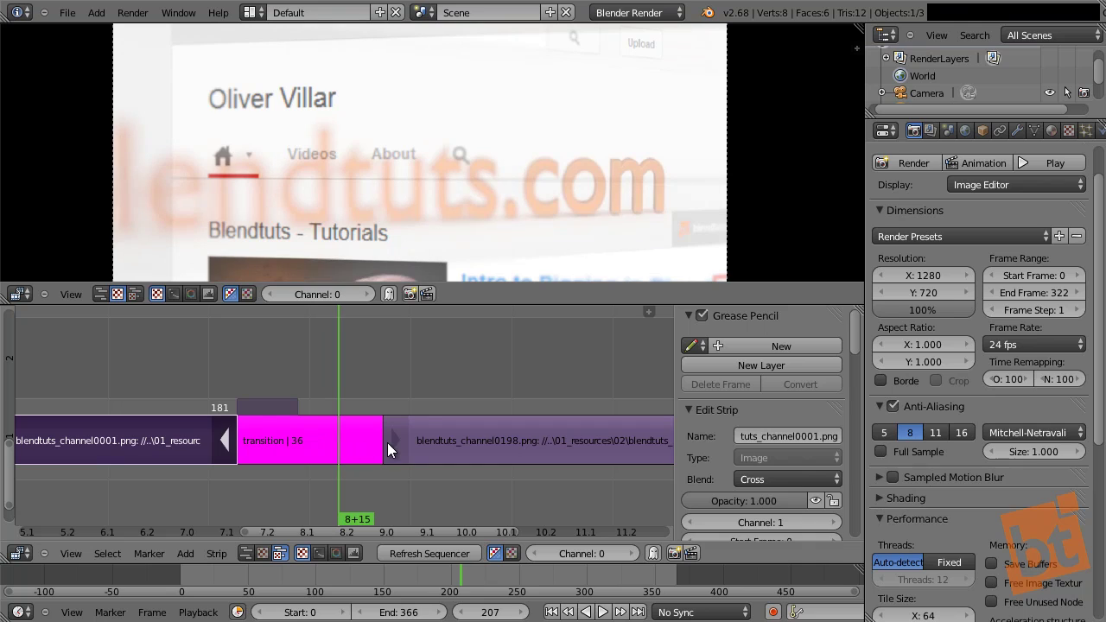
Trim the second image strip's start to frame 233, and shift the strip earlier so the transition becomes much shorter
right_click_drag(387, 442, 437, 472)
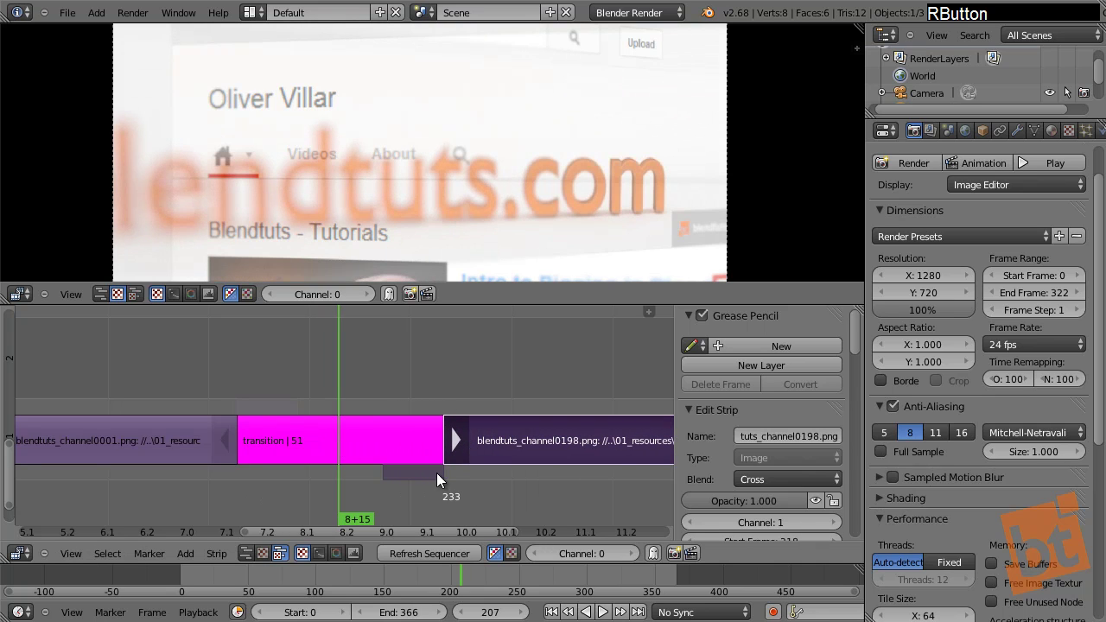
right_click_drag(522, 434, 359, 432)
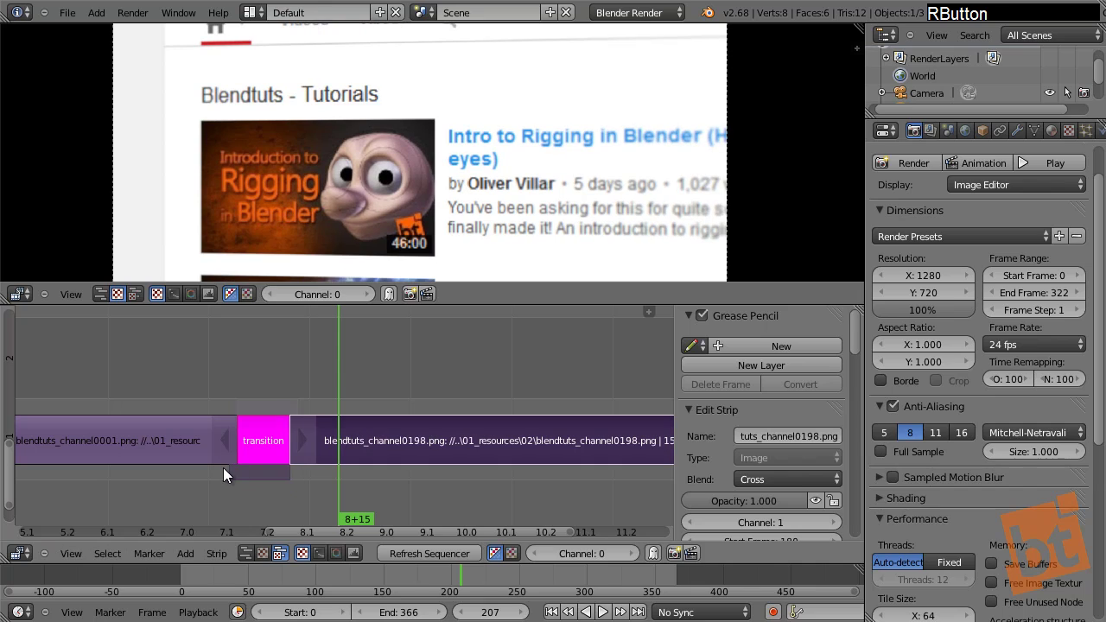
right_click(171, 439)
key("shift")
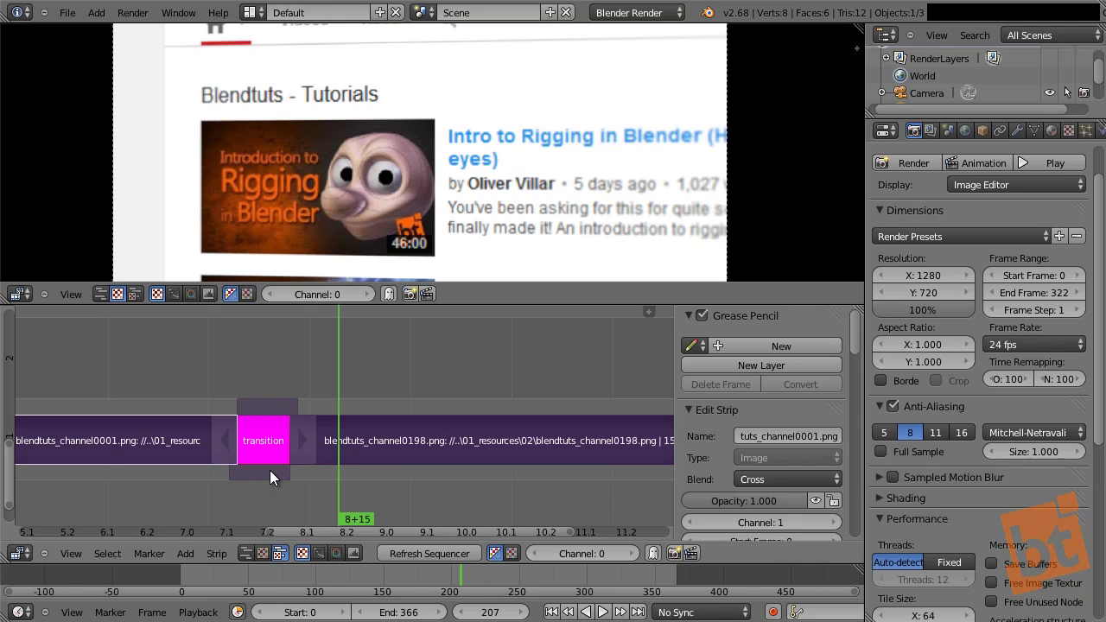
Play the preview repeatedly from just before the shortened transition to examine its speed
left_click_drag(342, 436, 186, 368)
key("alt+a")
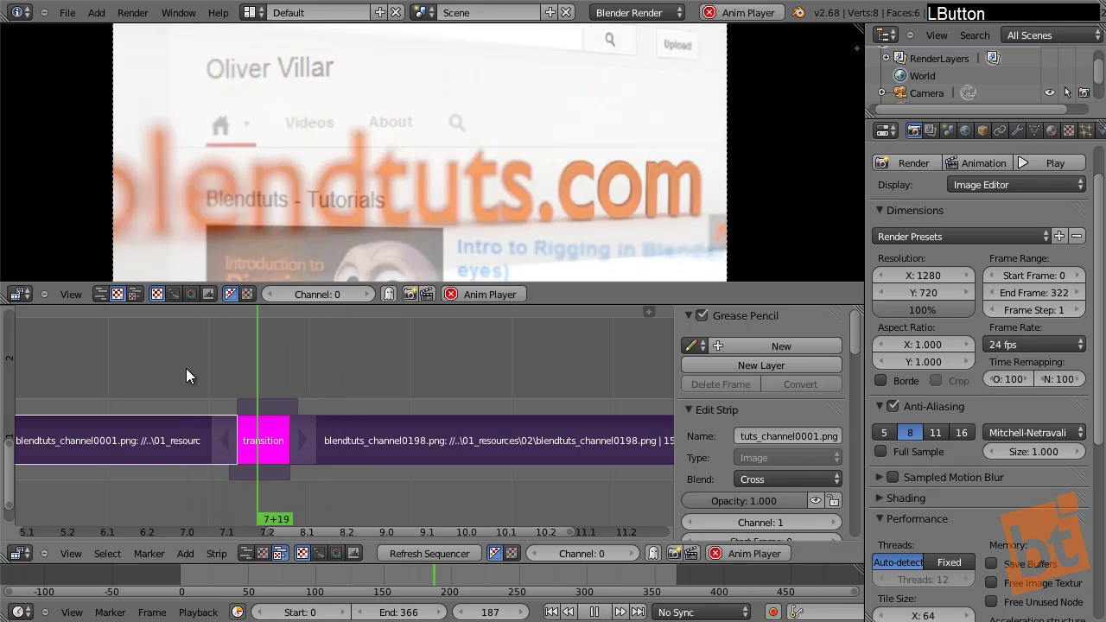
left_click(142, 361)
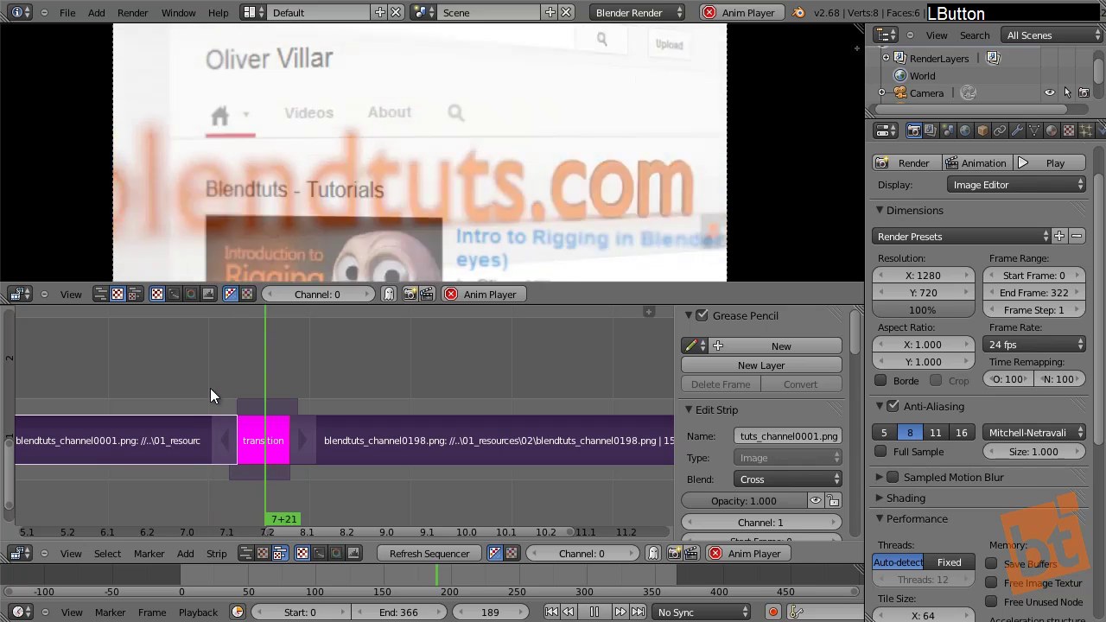
left_click(171, 386)
Try a 27-frame transition by shifting the second image strip later during playback, and shift the strip back
right_click_drag(363, 440, 428, 443)
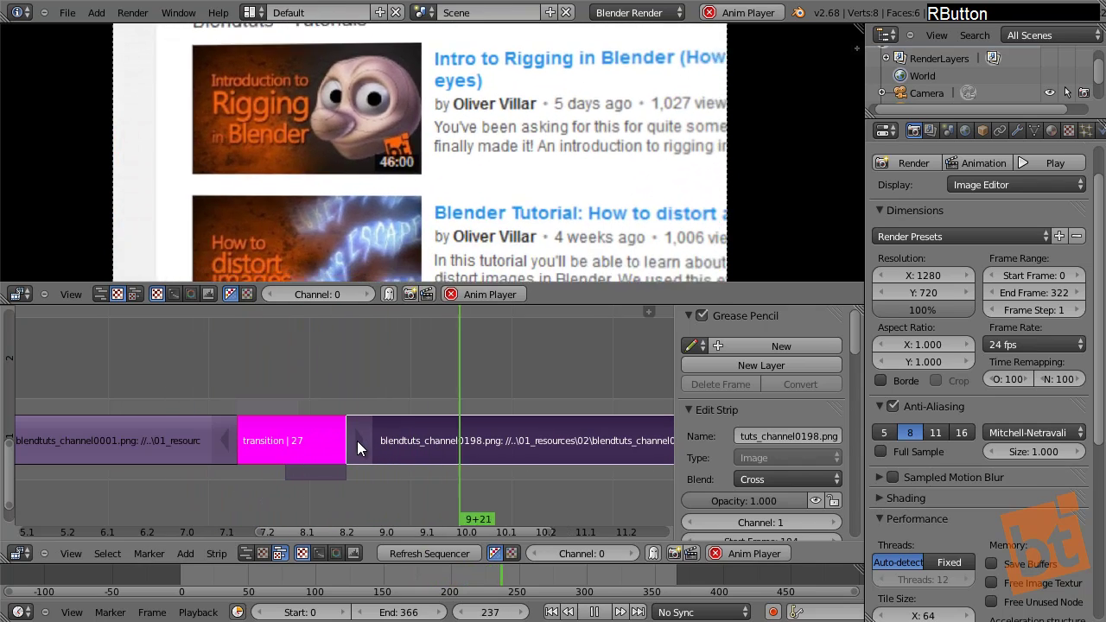
left_click(238, 422)
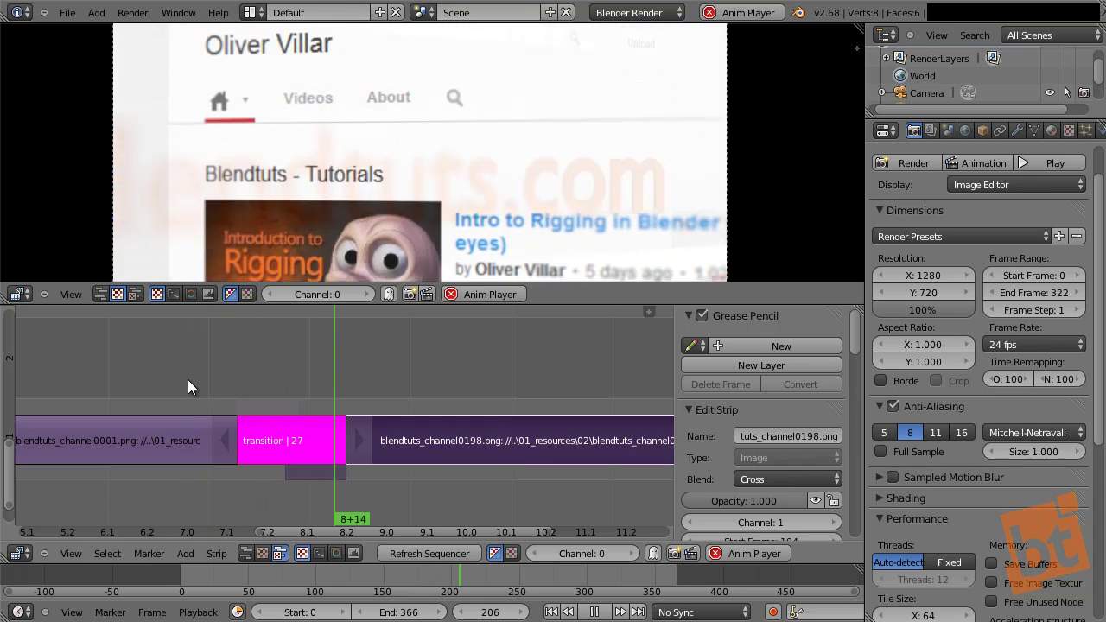
left_click(229, 423)
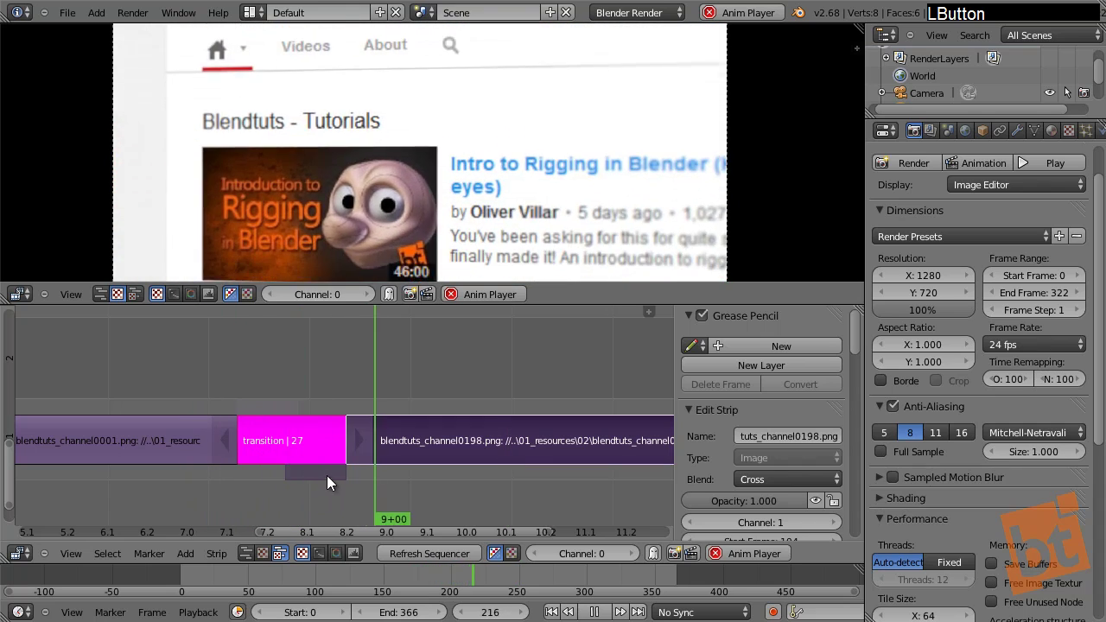
left_click(188, 394)
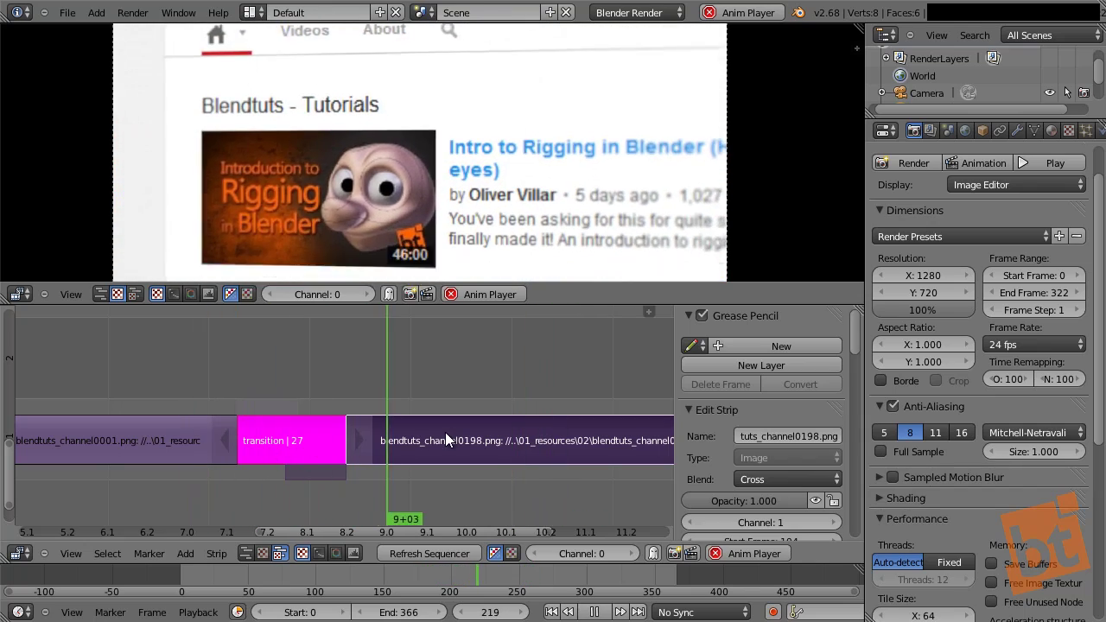
right_click_drag(445, 438, 377, 438)
left_click(169, 389)
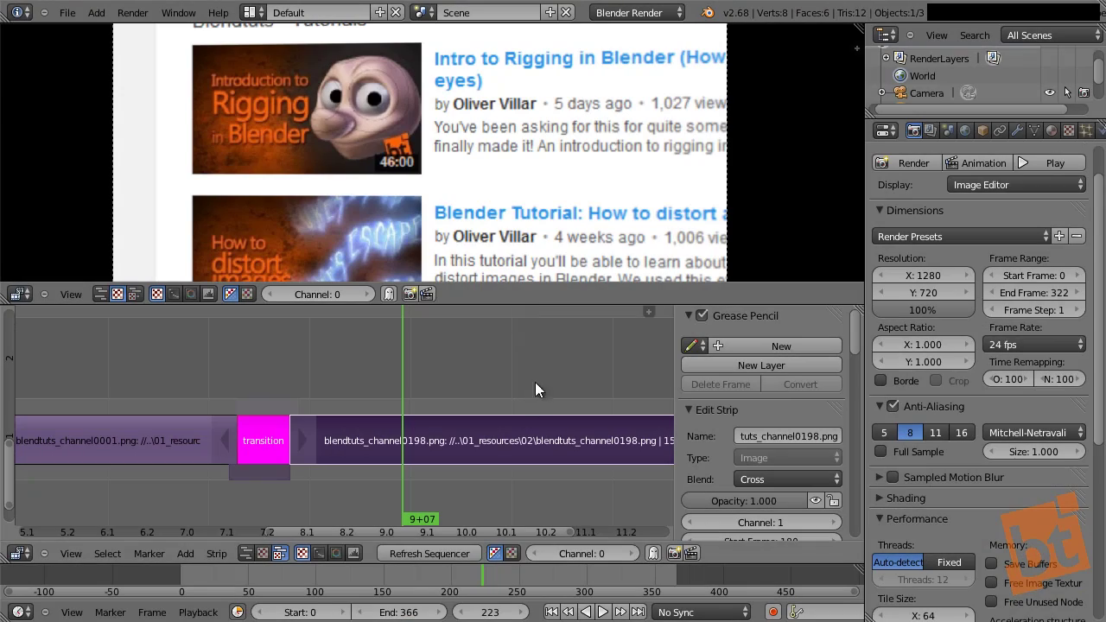
Add all images from folder 03 as an image-sequence strip at the end of the second strip, at 14+02
middle_click_drag(437, 401, 321, 414, "ctrl")
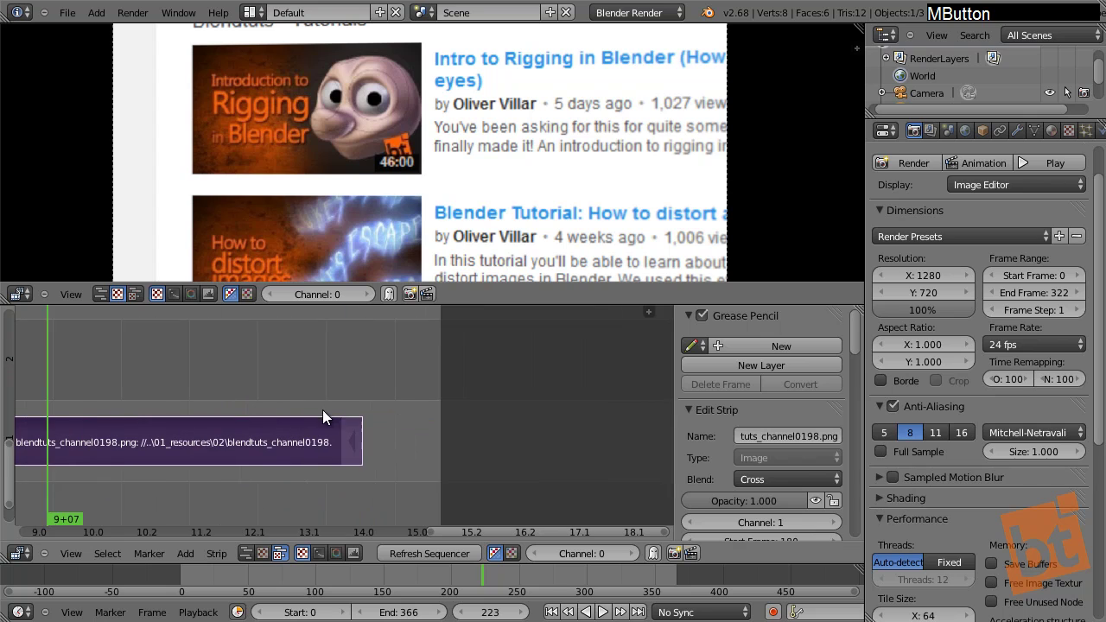
left_click(364, 401)
key("shift+a")
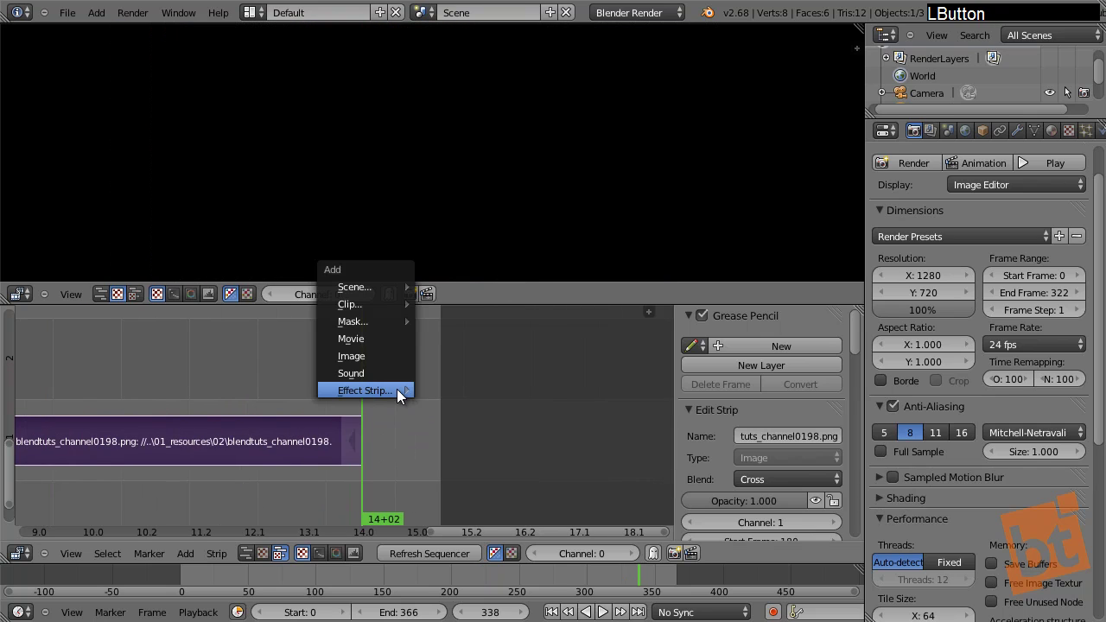
left_click(390, 356)
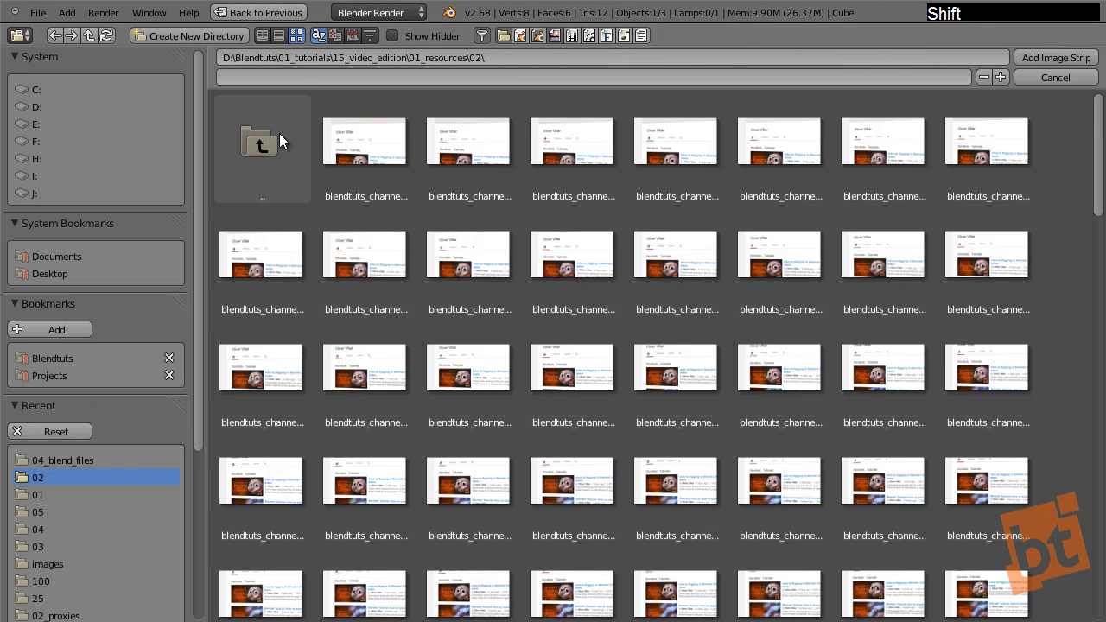
left_click(279, 135)
left_click(678, 146)
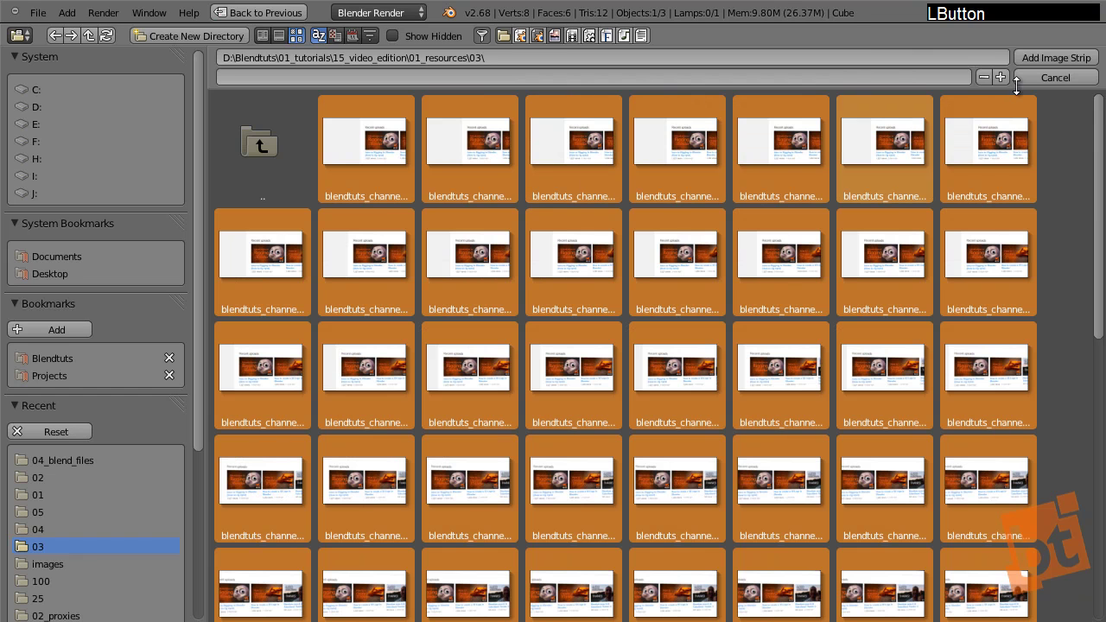
left_click(1041, 58)
Add all images from folder 04 as an image-sequence strip at the end of the third sequence, at 17+05
middle_click_drag(555, 378, 424, 383)
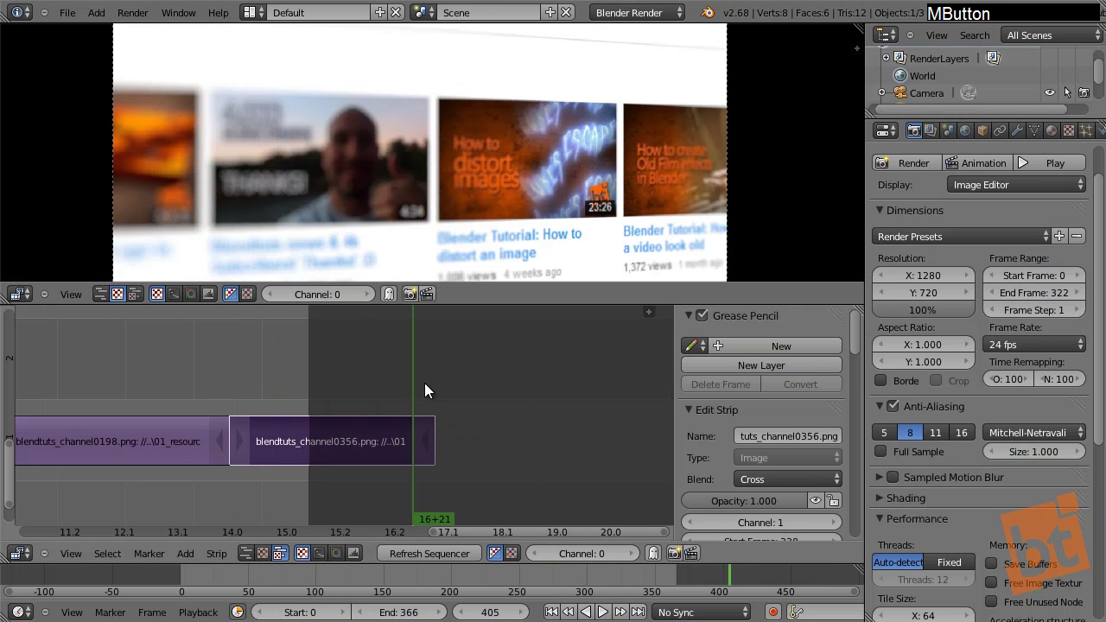
left_click(434, 383)
key("shift+a")
left_click(441, 384)
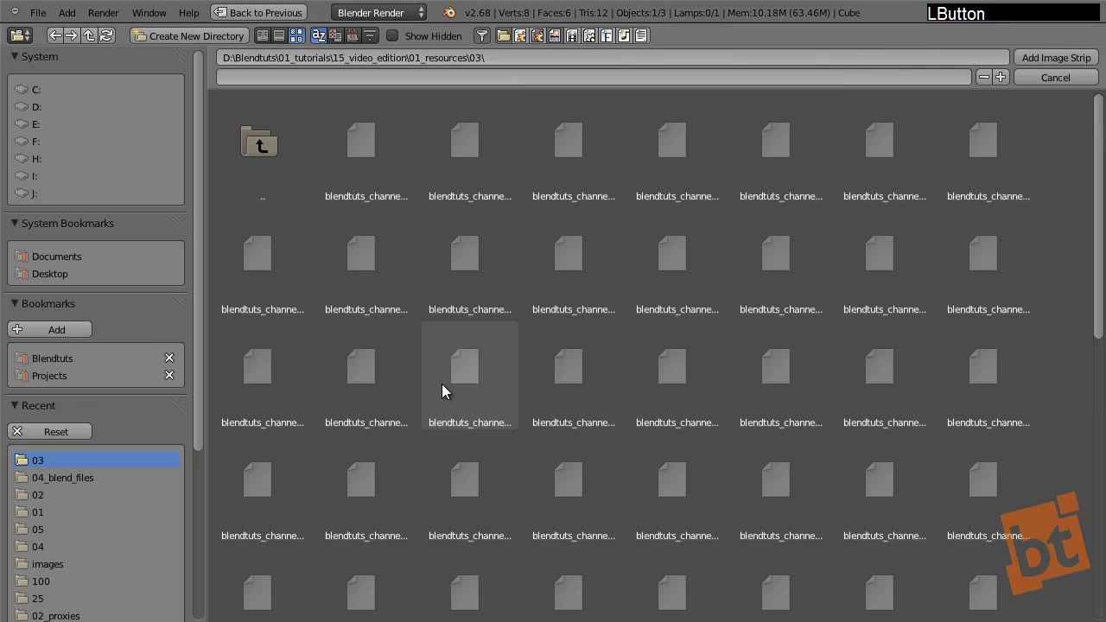
left_click(308, 153)
left_click(767, 164)
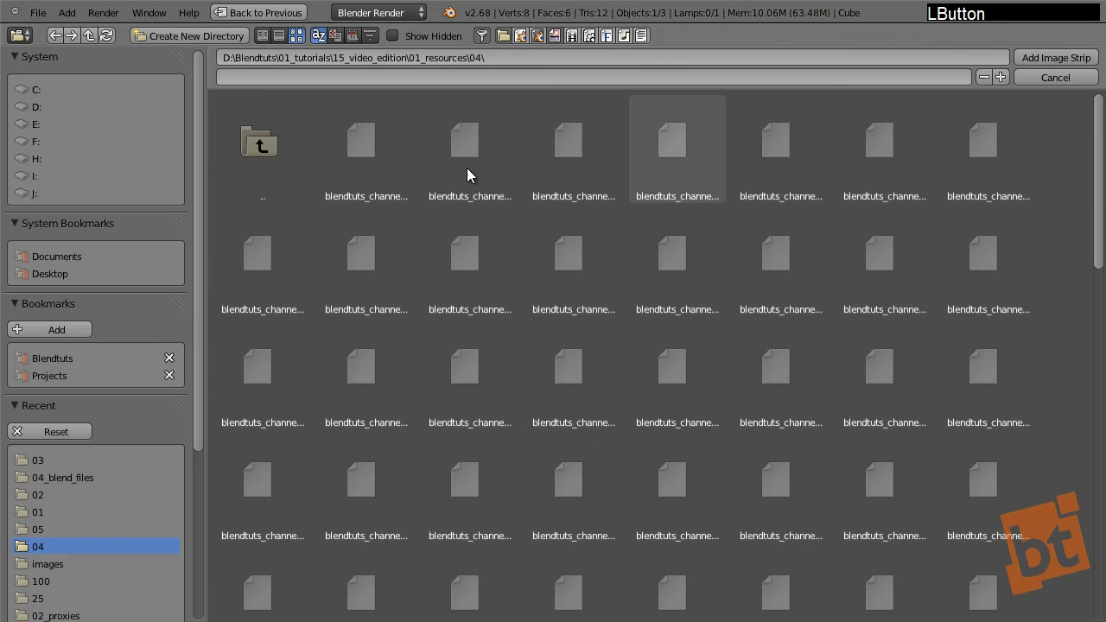
key("a")
left_click(1042, 57)
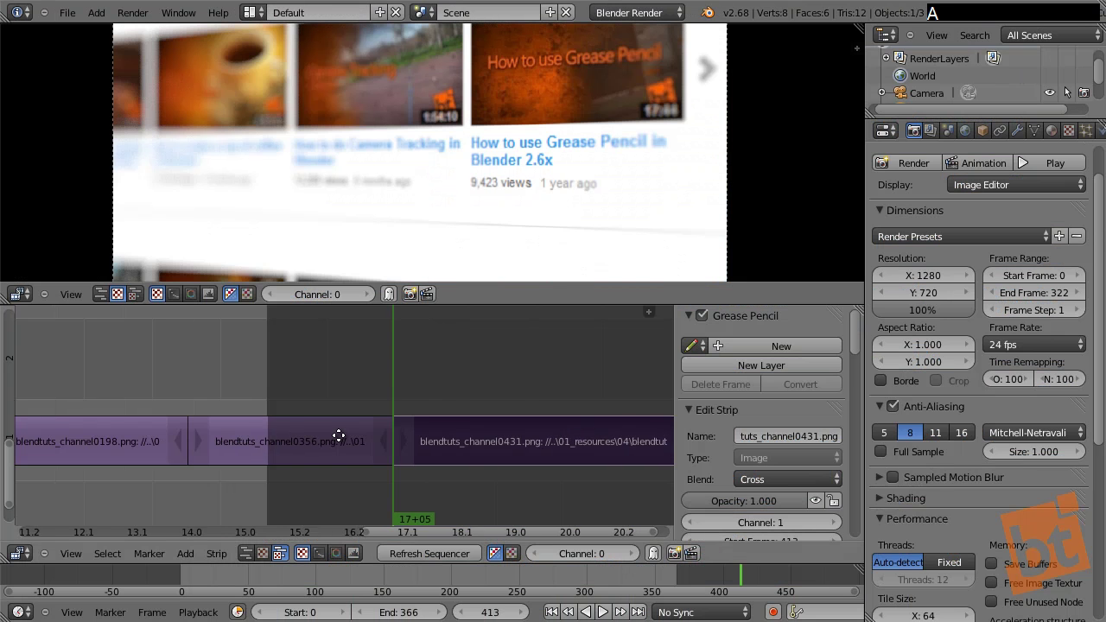
Add all images from folder 05 as an image-sequence strip at the end of the fourth sequence, at 21+19
left_click(454, 381)
key("shift+a")
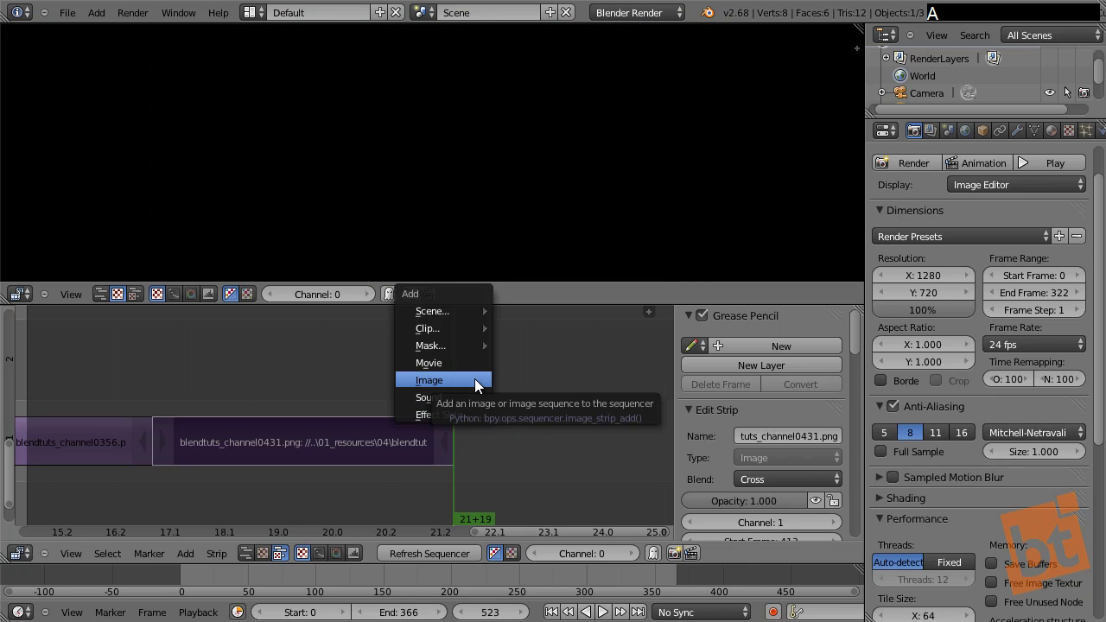
left_click(474, 378)
left_click(284, 142)
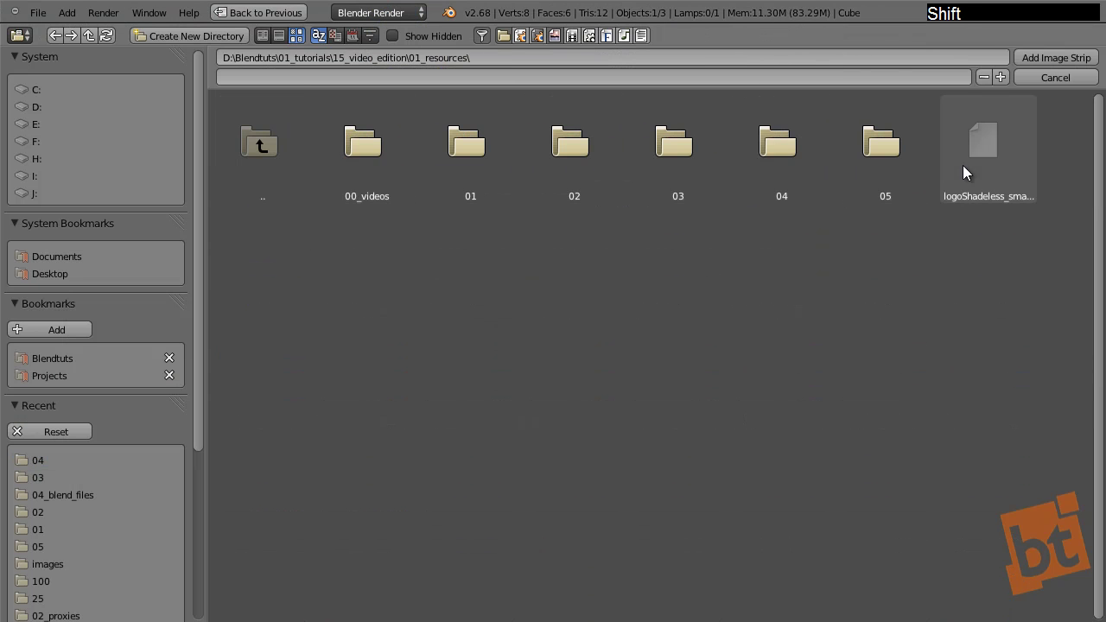
left_click(893, 158)
key("a")
left_click(1036, 57)
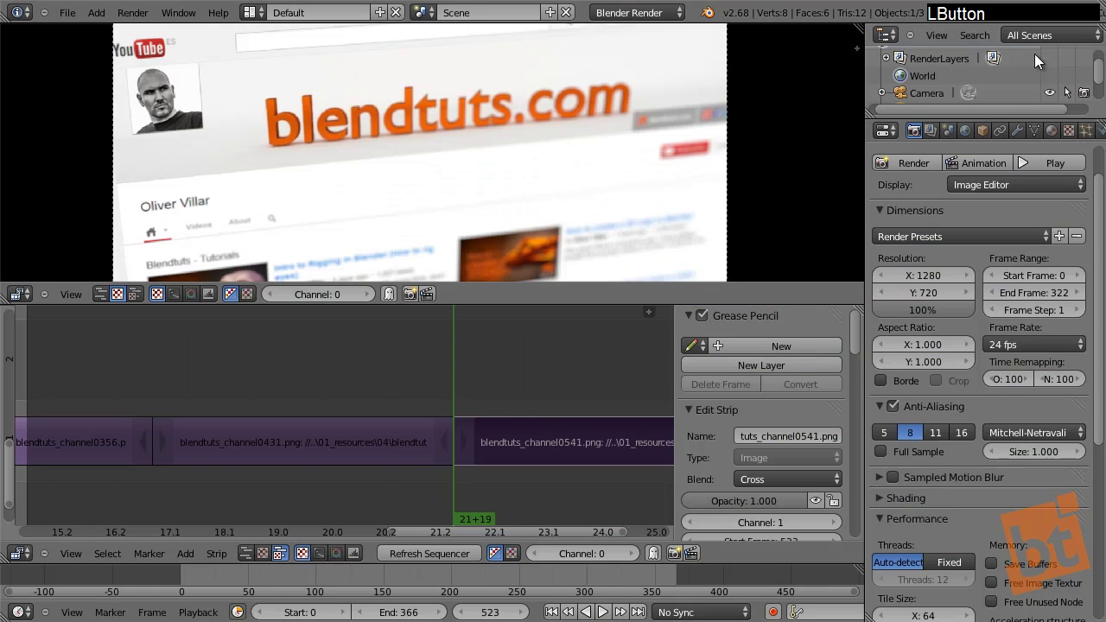
Set the end frame of the timeline to 643, at the end of the last image strip
scroll(356, 429, "down", 2)
left_click(559, 380)
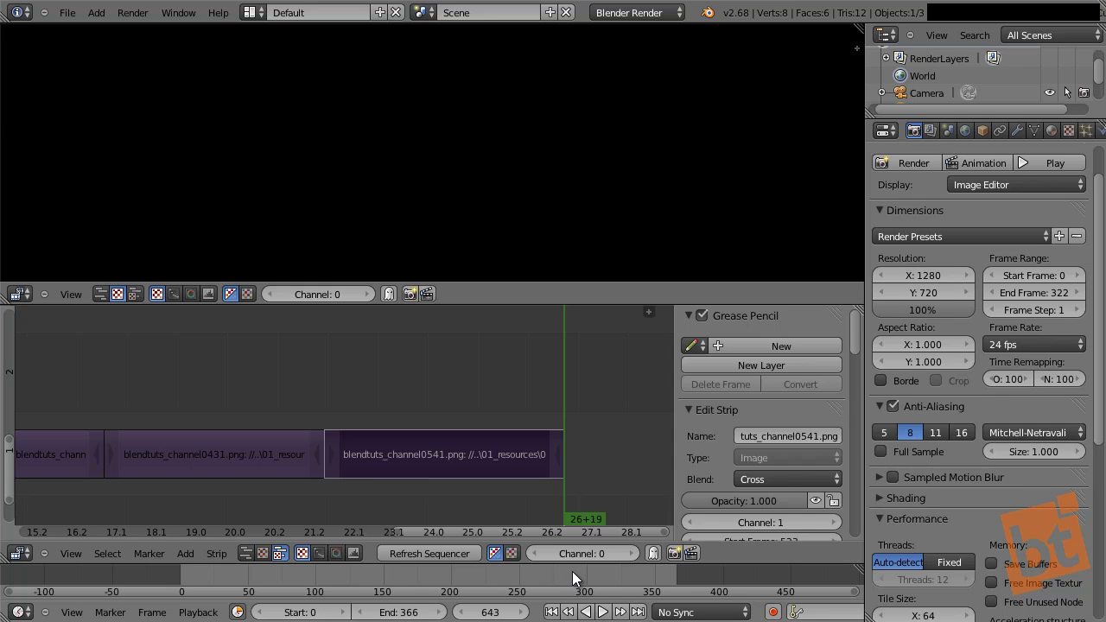
key("e")
middle_click_drag(362, 439, 590, 435)
scroll(590, 435, "down", 9)
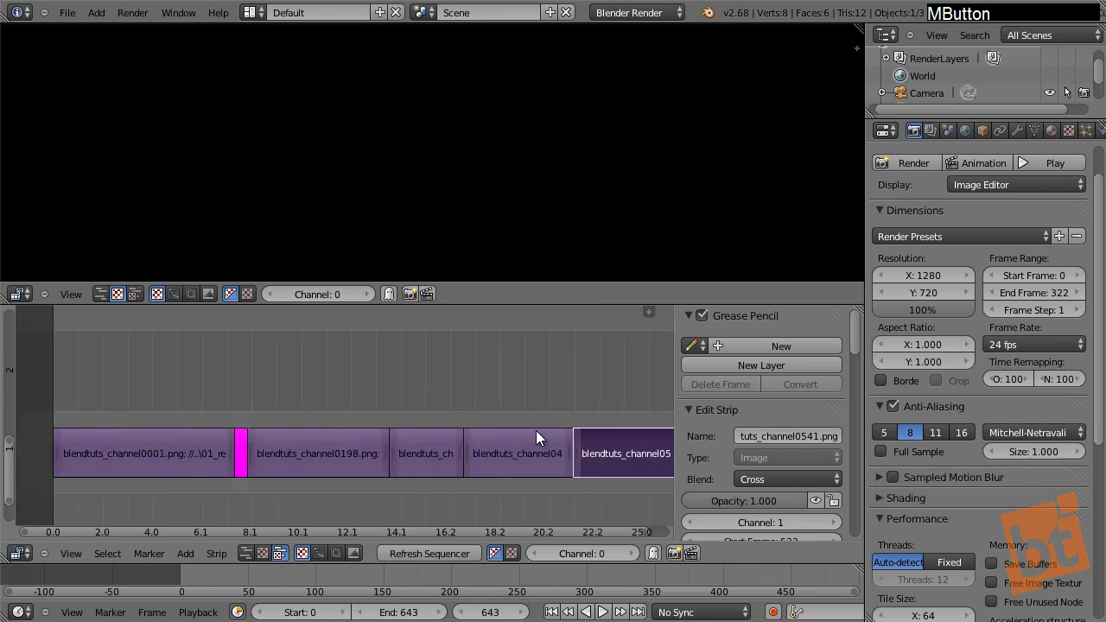
Fit all strips in the sequencer, play back the assembled timeline, and scrub to the third image strip
key("Home")
left_click(327, 408)
key("alt+a")
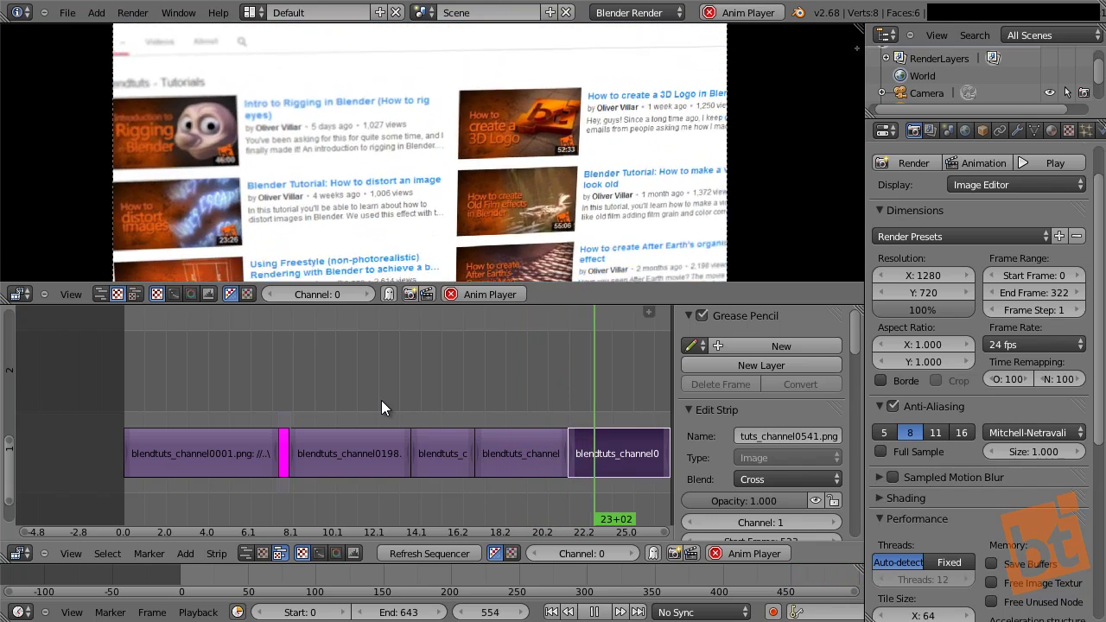
key("alt+a")
left_click_drag(409, 398, 345, 386)
middle_click_drag(347, 405, 308, 403)
left_click_drag(309, 403, 378, 397)
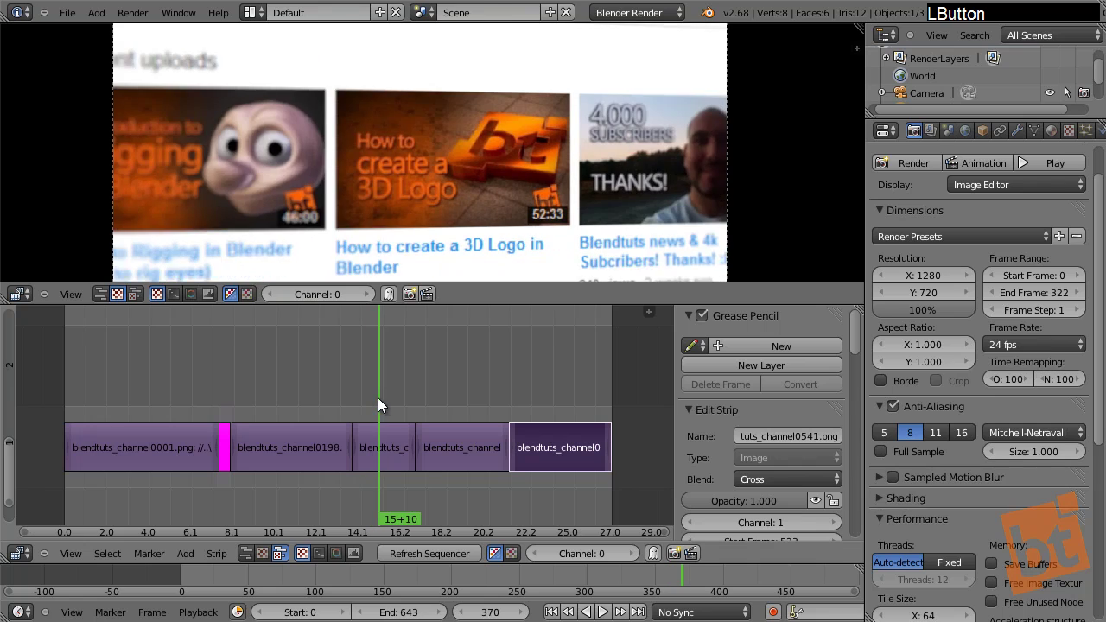
Add a Transform effect strip to the third image strip
right_click(386, 448)
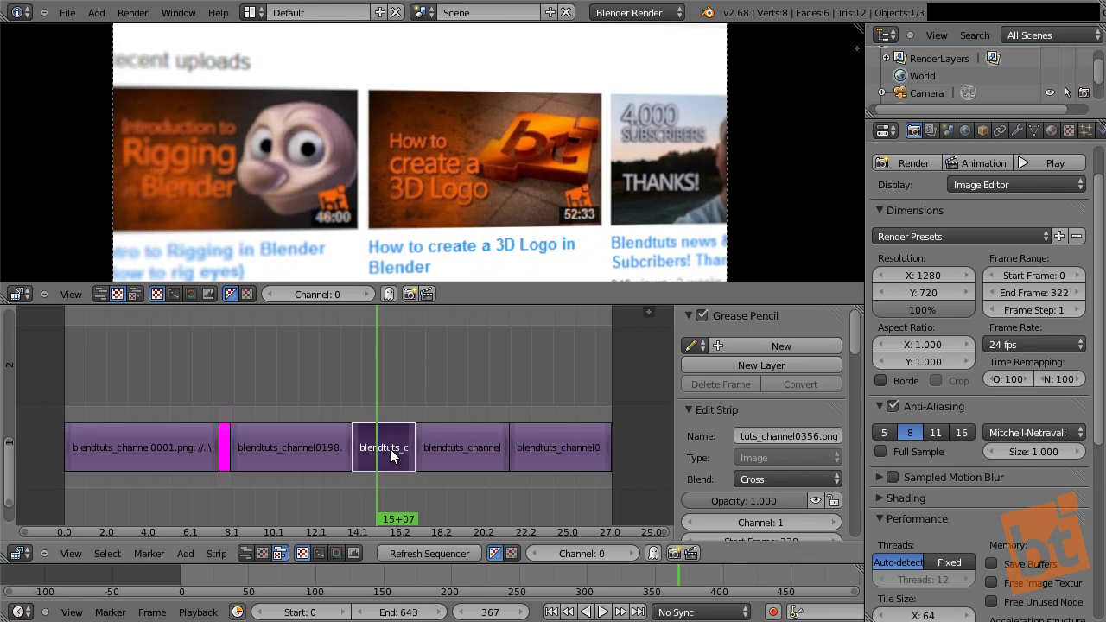
left_click_drag(385, 451, 380, 438)
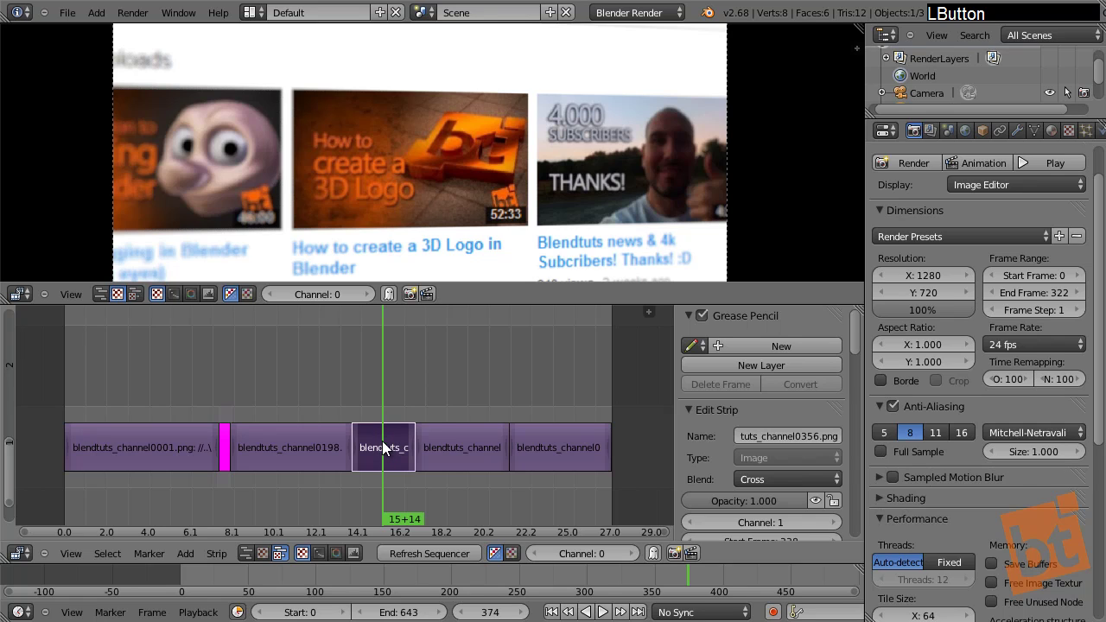
key("shift+a")
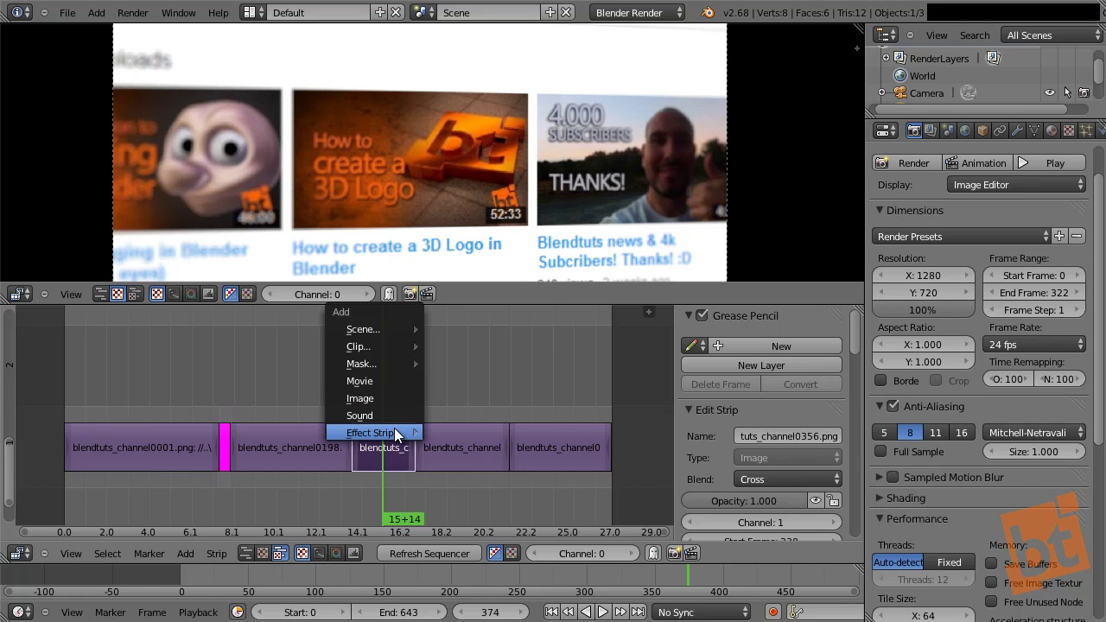
mouse_move(402, 432)
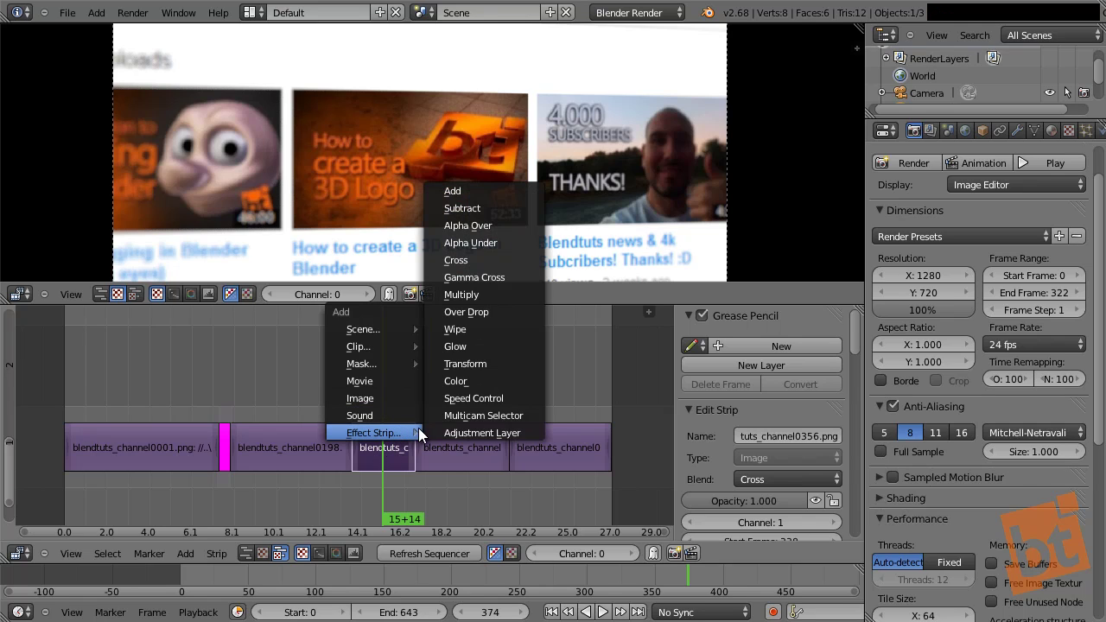
left_click(482, 363)
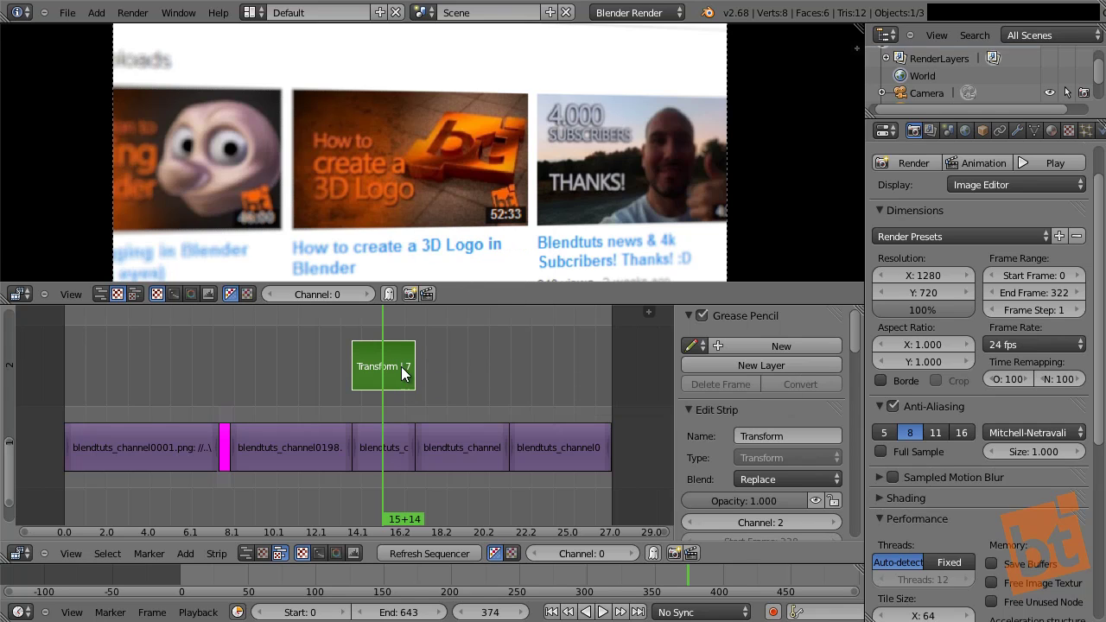
middle_click_drag(396, 359, 387, 427, "ctrl")
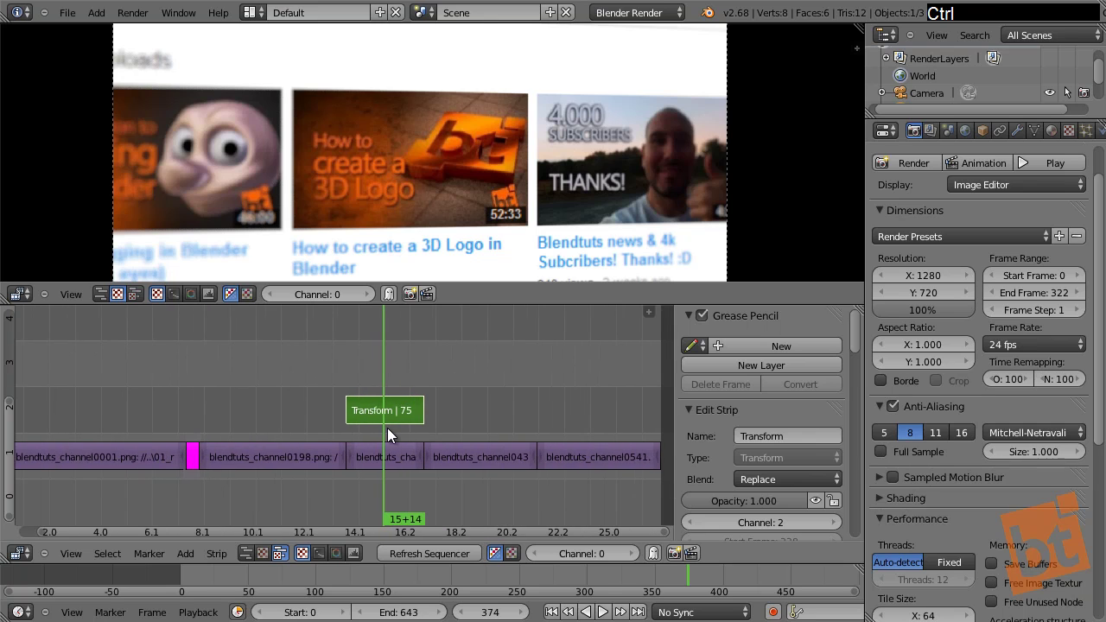
scroll(387, 428, "down", 3)
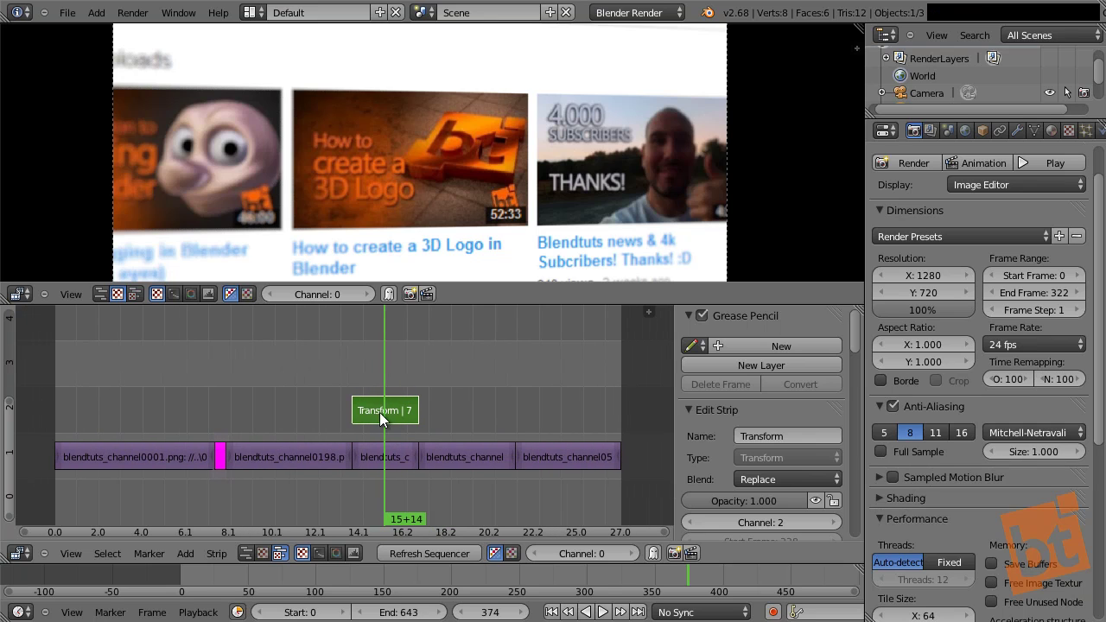
Enable Uniform Scale on the Transform strip and set its scale to 1.93
mouse_move(718, 458)
middle_mouse_down()
mouse_move(712, 383)
mouse_move(714, 449)
mouse_move(710, 401)
middle_mouse_up()
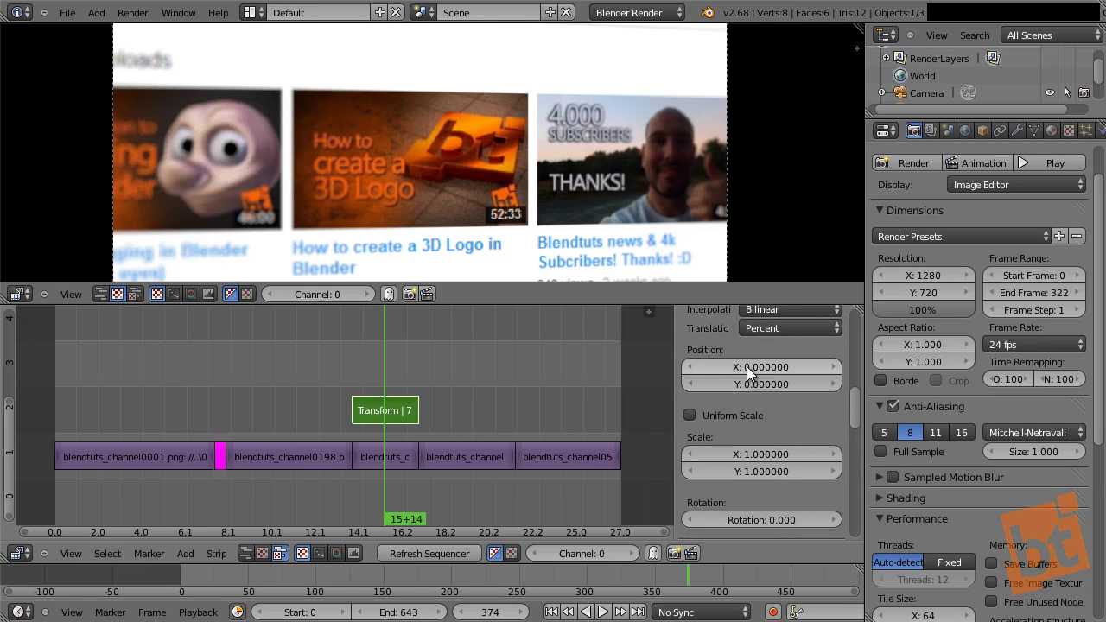
left_click(691, 415)
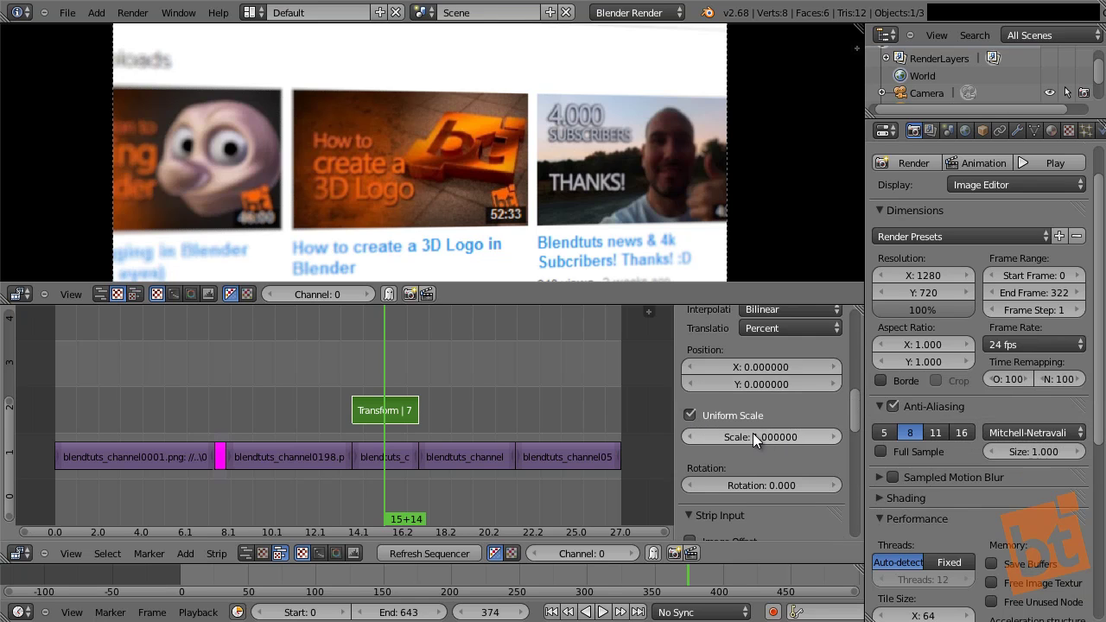
middle_click_drag(547, 235, 558, 200)
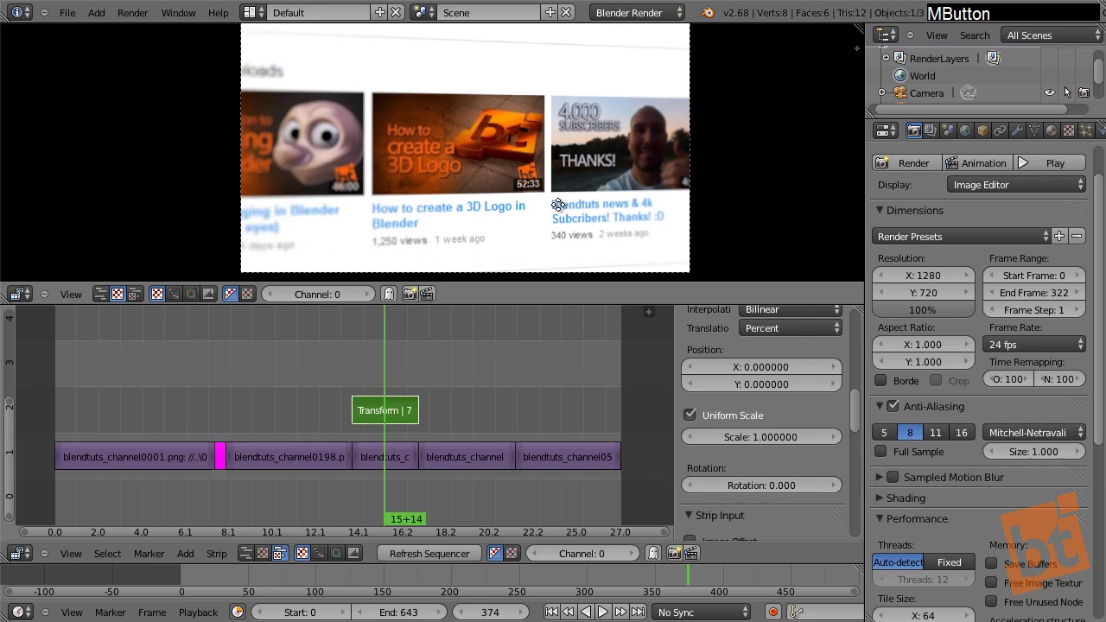
left_click_drag(754, 441, 779, 443)
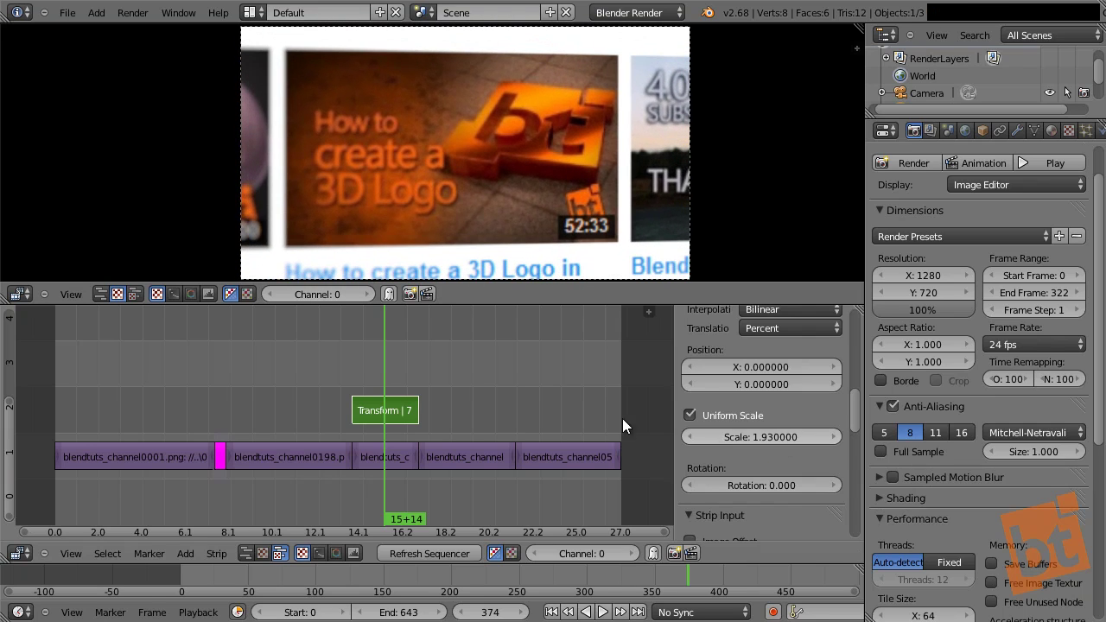
Set the Transform strip's position to X -0.81 and Y 28.2 and scrub to check the framing
left_click(372, 368)
left_click_drag(366, 367, 383, 373)
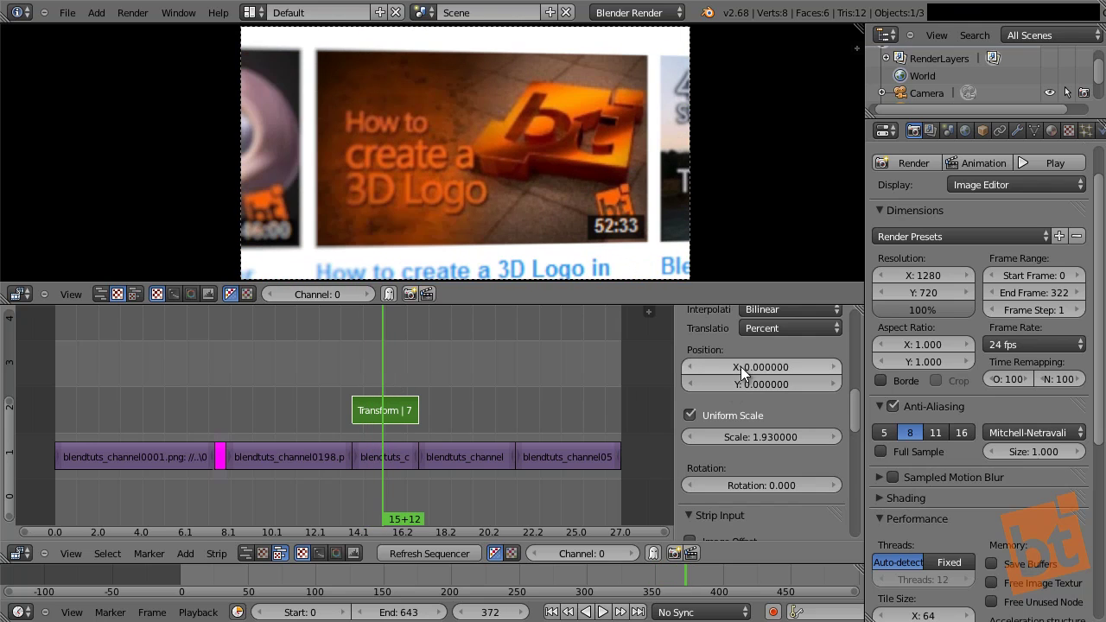
left_click_drag(740, 367, 643, 260)
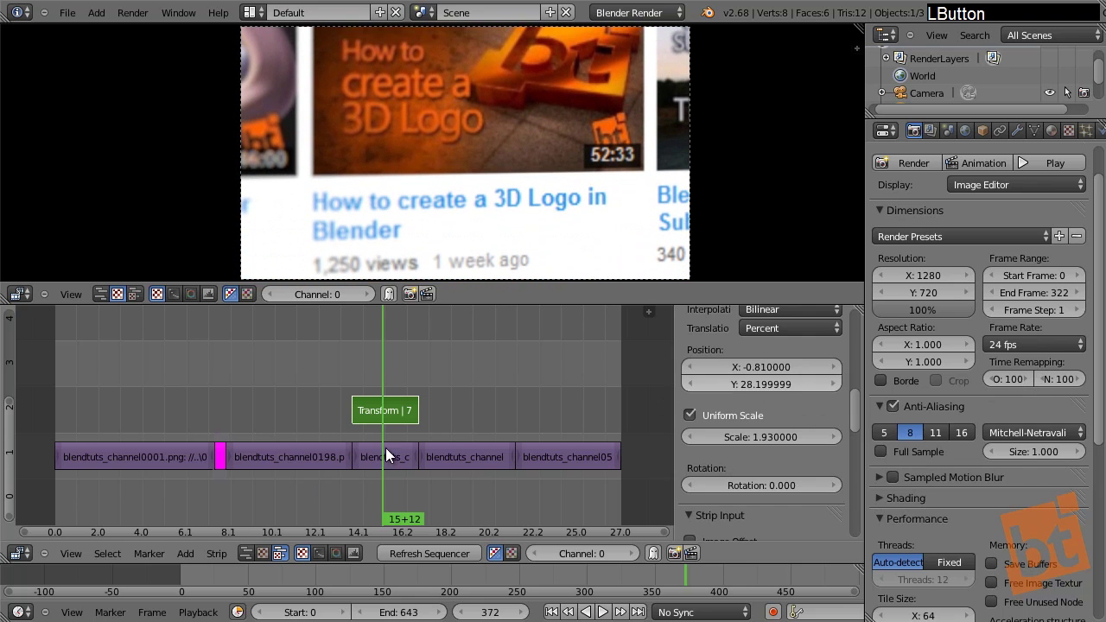
mouse_move(378, 362)
left_mouse_down()
mouse_move(343, 361)
mouse_move(397, 370)
left_mouse_up()
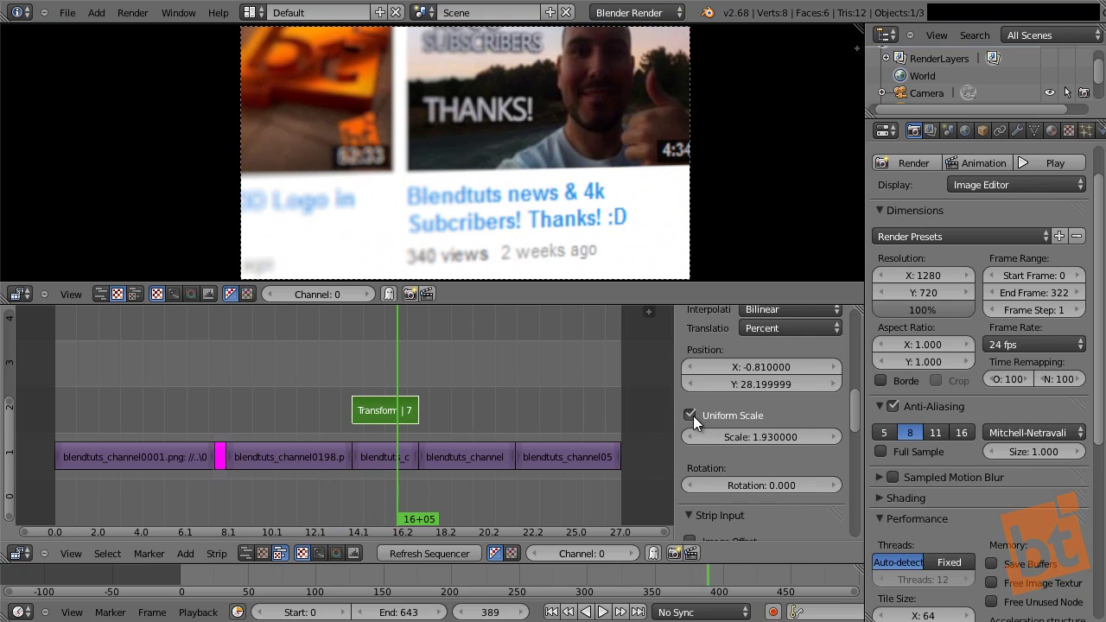
Erase the Transform effect strip and scrub over the third image strip
key("x")
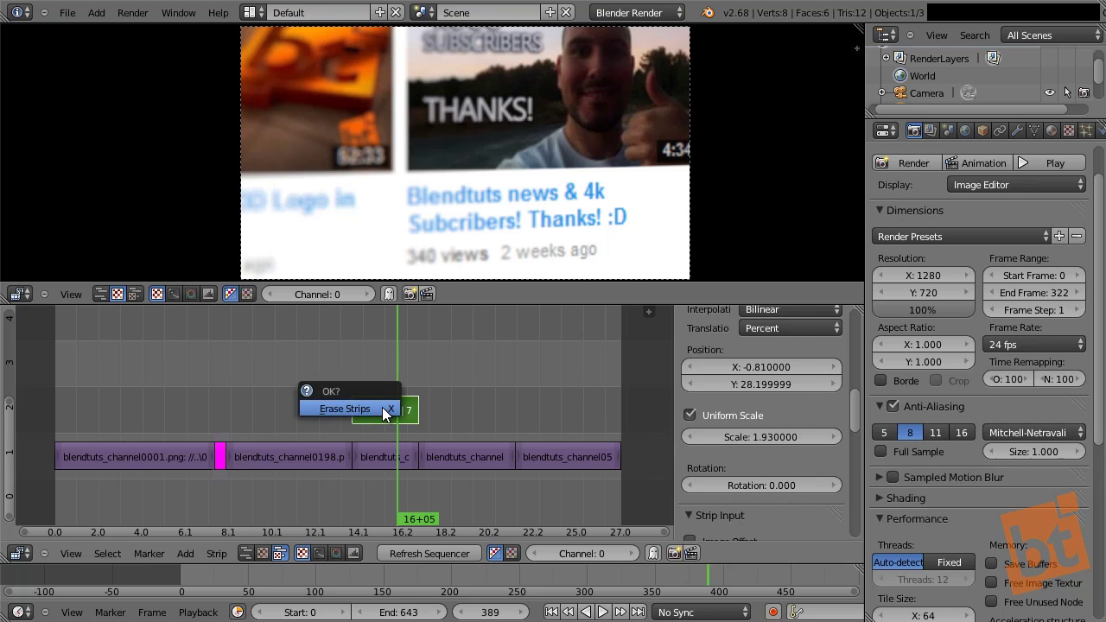
left_click(382, 407)
left_click(361, 400)
mouse_move(364, 400)
left_mouse_down()
mouse_move(398, 405)
mouse_move(376, 407)
left_mouse_up()
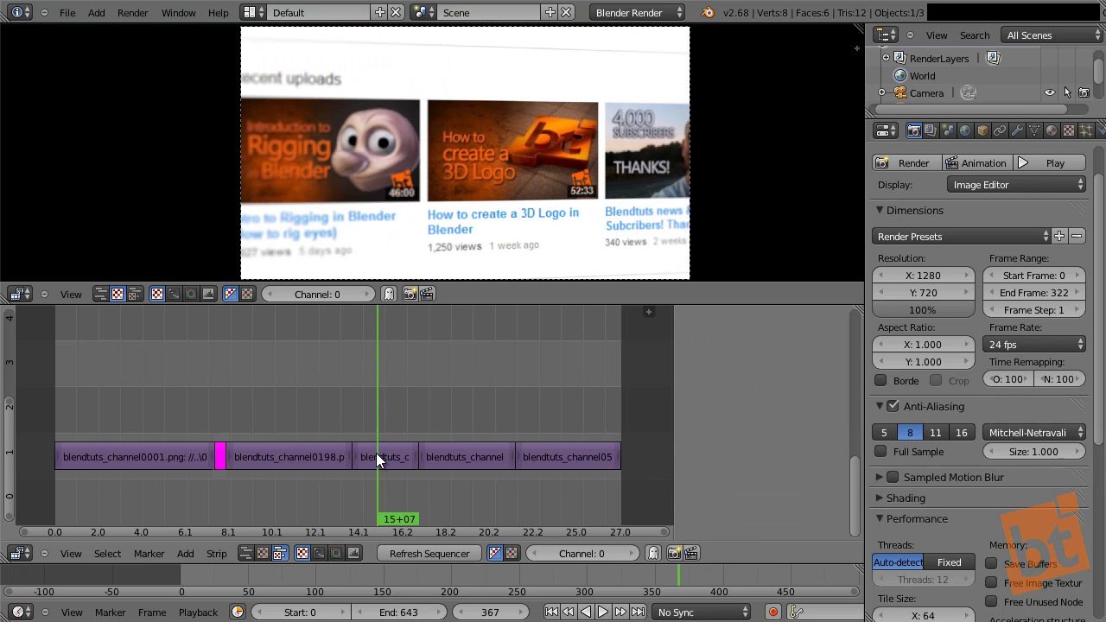
Add a Curves strip modifier to the third image strip
right_click(376, 452)
left_click(377, 418)
left_click_drag(371, 419, 375, 419)
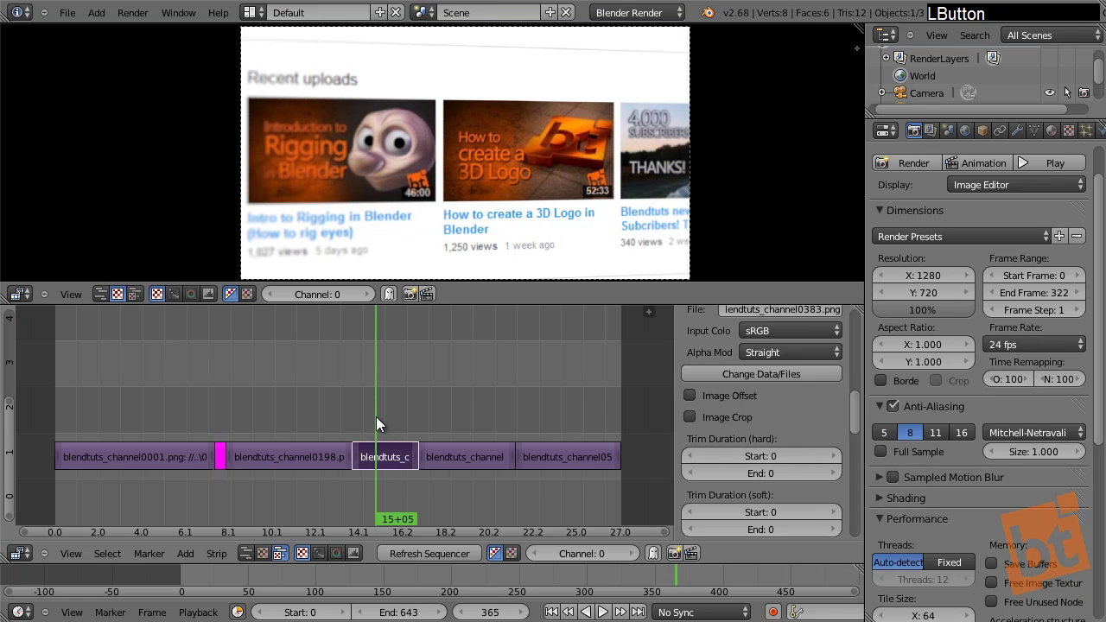
middle_click_drag(732, 470, 732, 208)
middle_click_drag(683, 409, 681, 383)
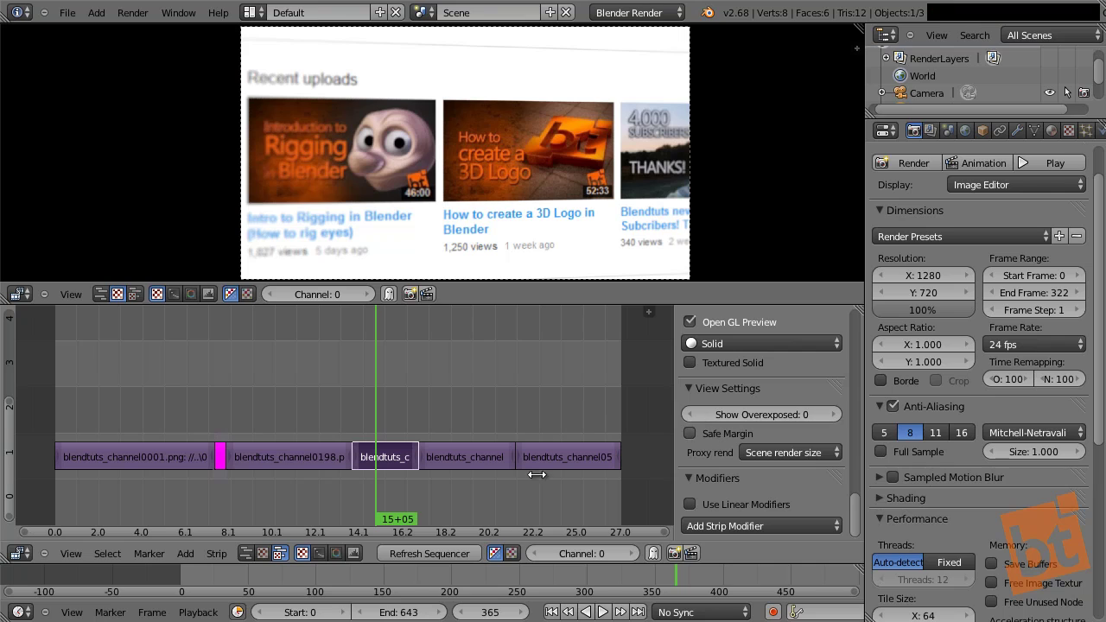
left_click(739, 526)
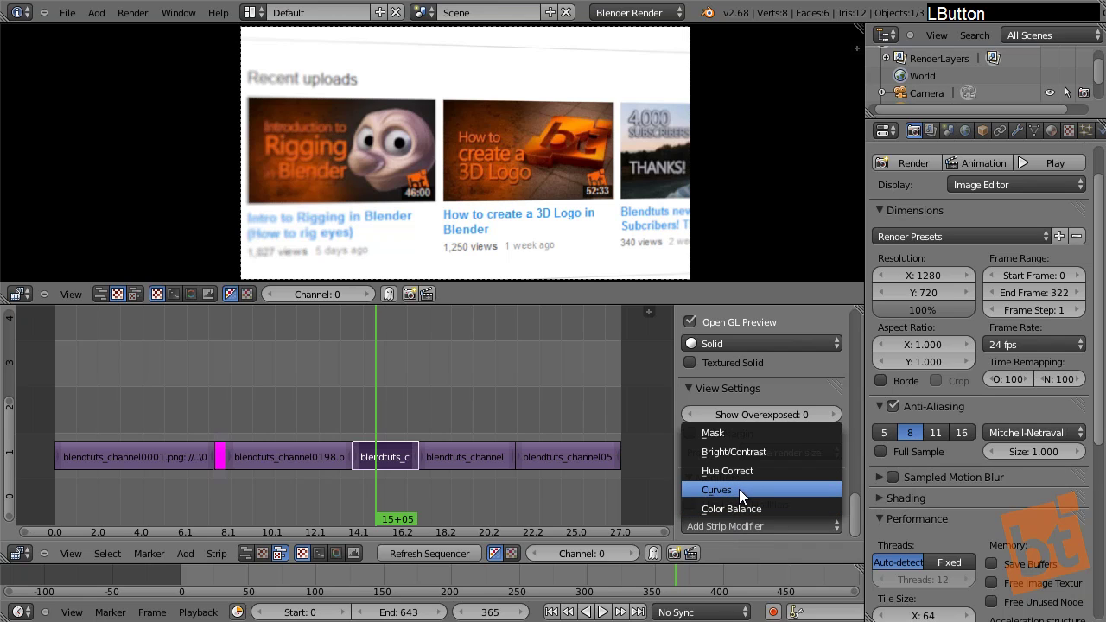
left_click(739, 489)
middle_click_drag(745, 519, 747, 483)
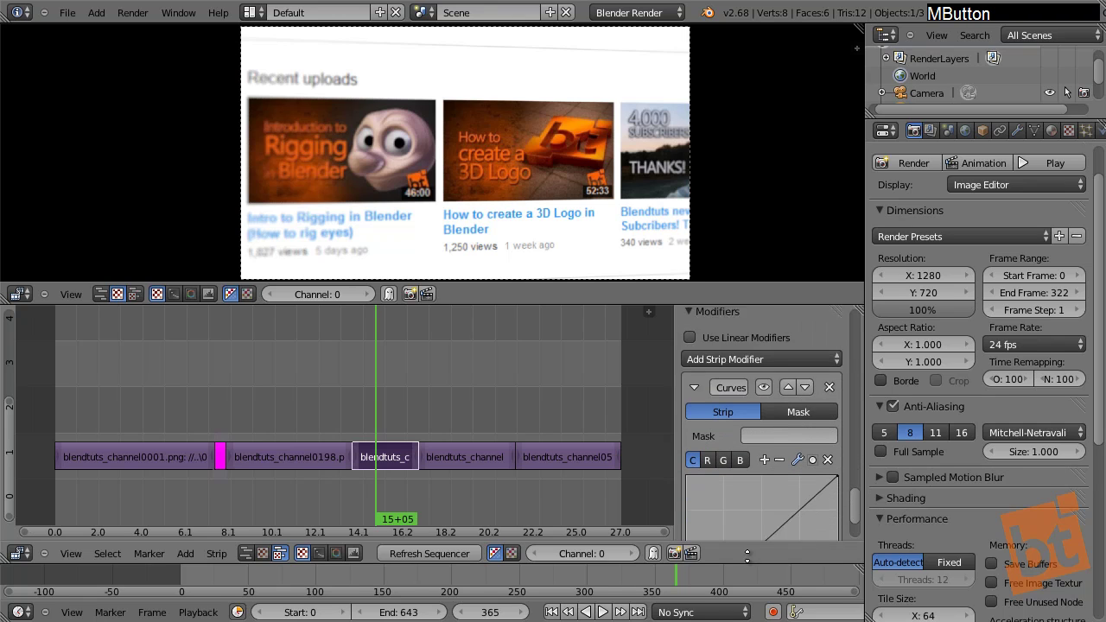
scroll(745, 497, "down", 2)
middle_click_drag(757, 439, 757, 478)
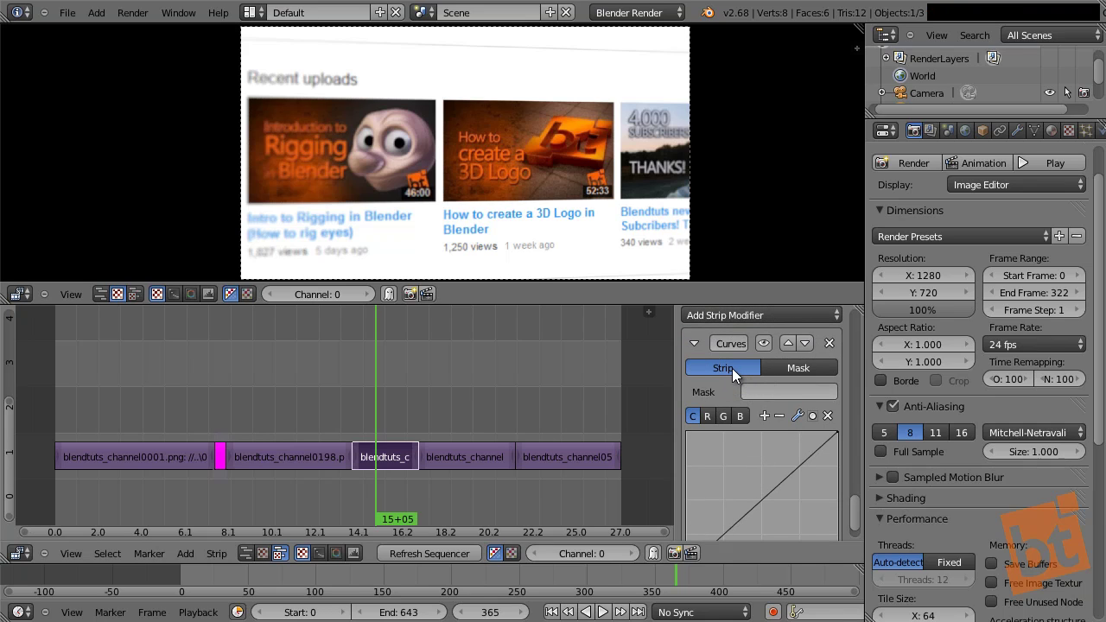
Shape the modifier's combined curve into an S to raise contrast, and pull the middle of the blue curve down
middle_click_drag(770, 490, 769, 405)
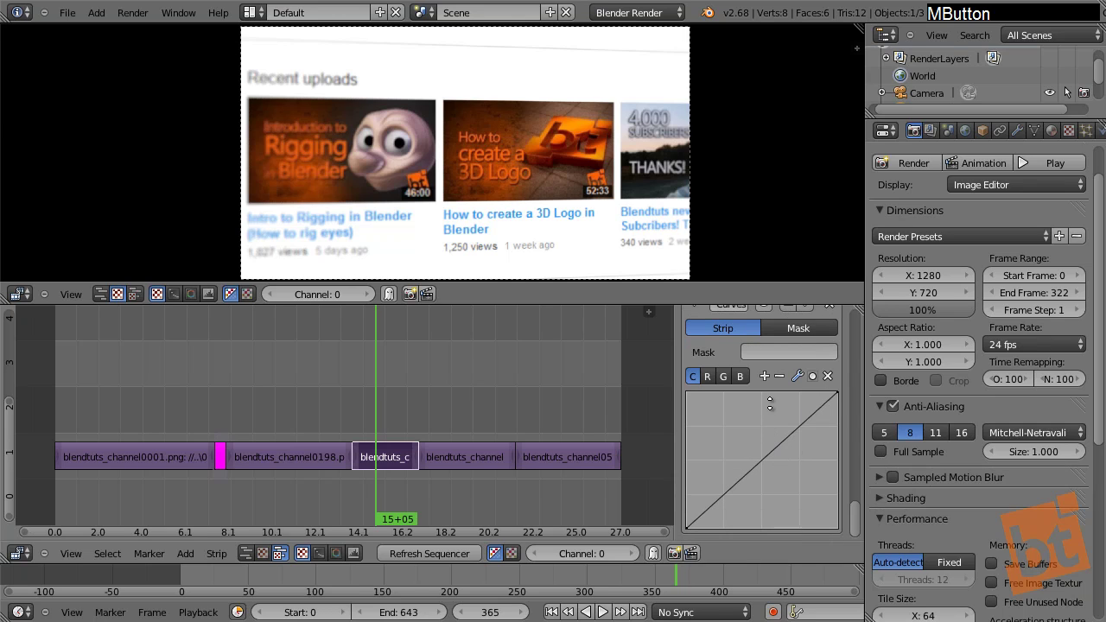
left_click_drag(788, 431, 783, 421)
left_click_drag(711, 498, 707, 469)
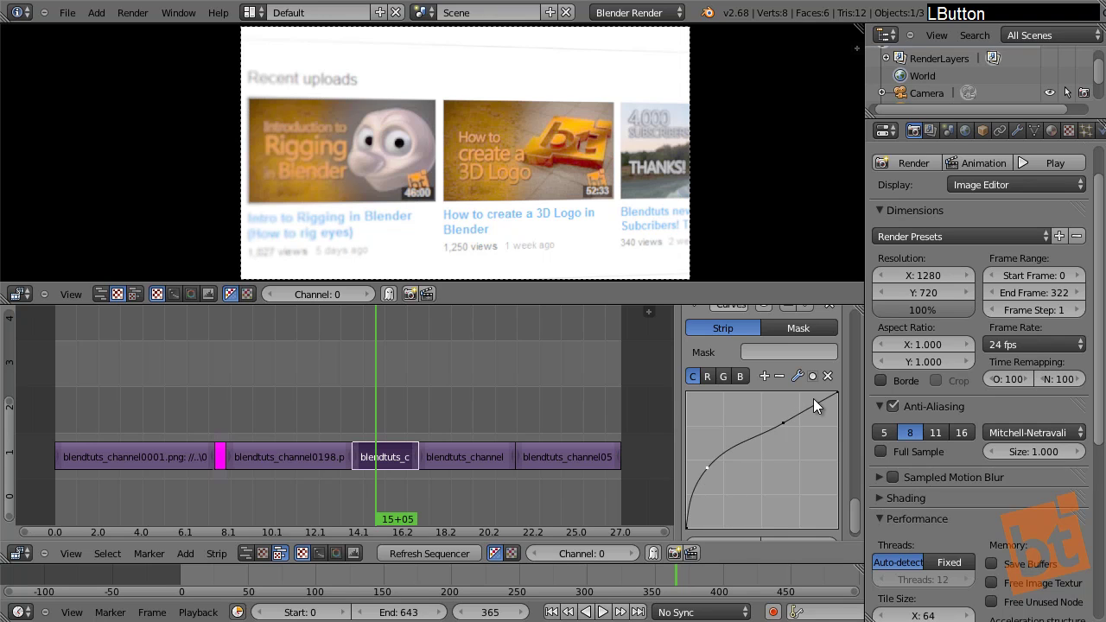
left_click(780, 412)
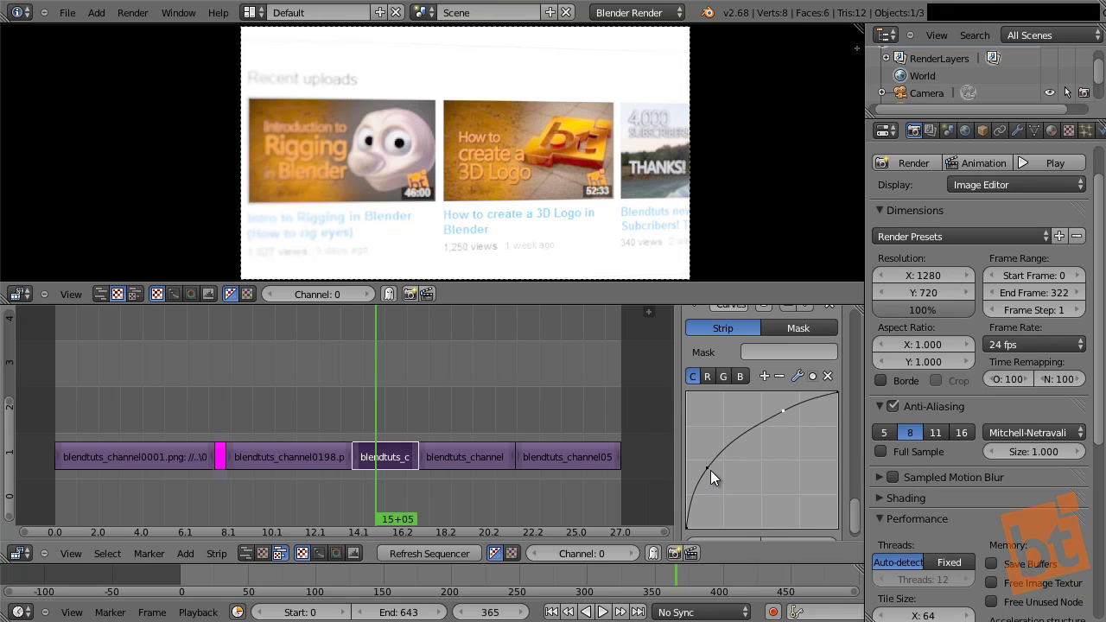
left_click_drag(710, 470, 721, 512)
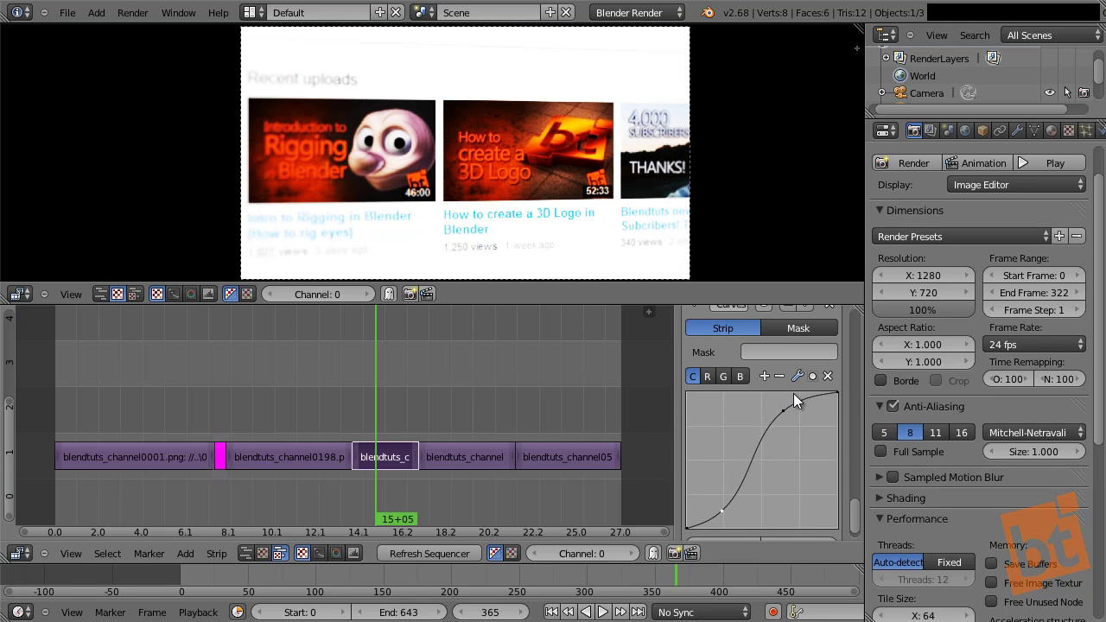
left_click_drag(793, 394, 780, 481)
left_click(739, 375)
Play the timeline from 12+16 through the third strip to preview the color correction
left_click(322, 396)
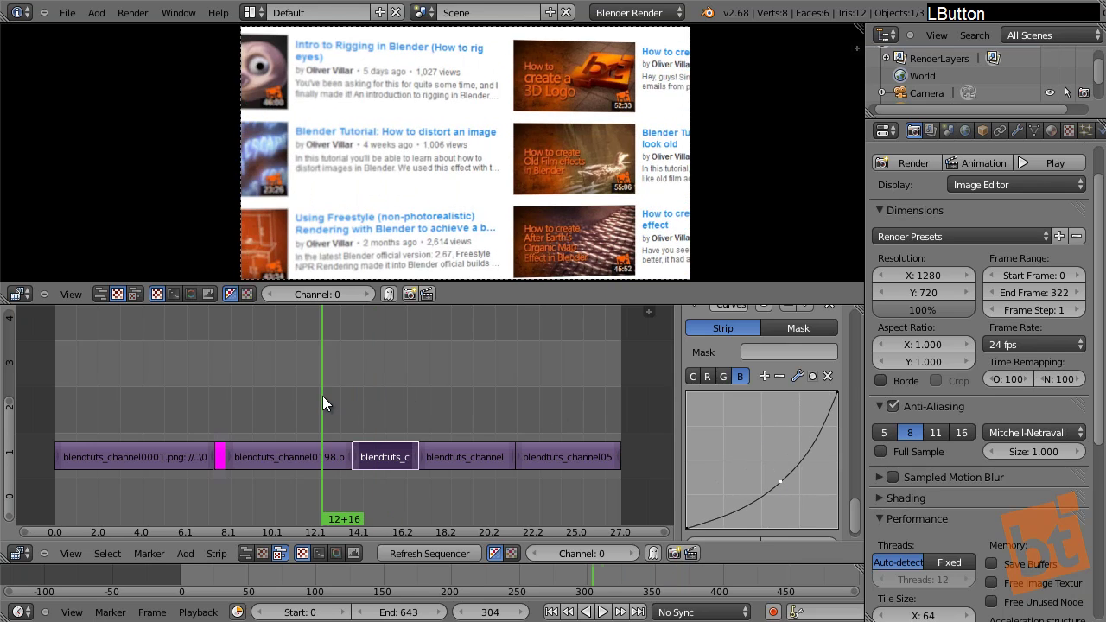
key("alt+a")
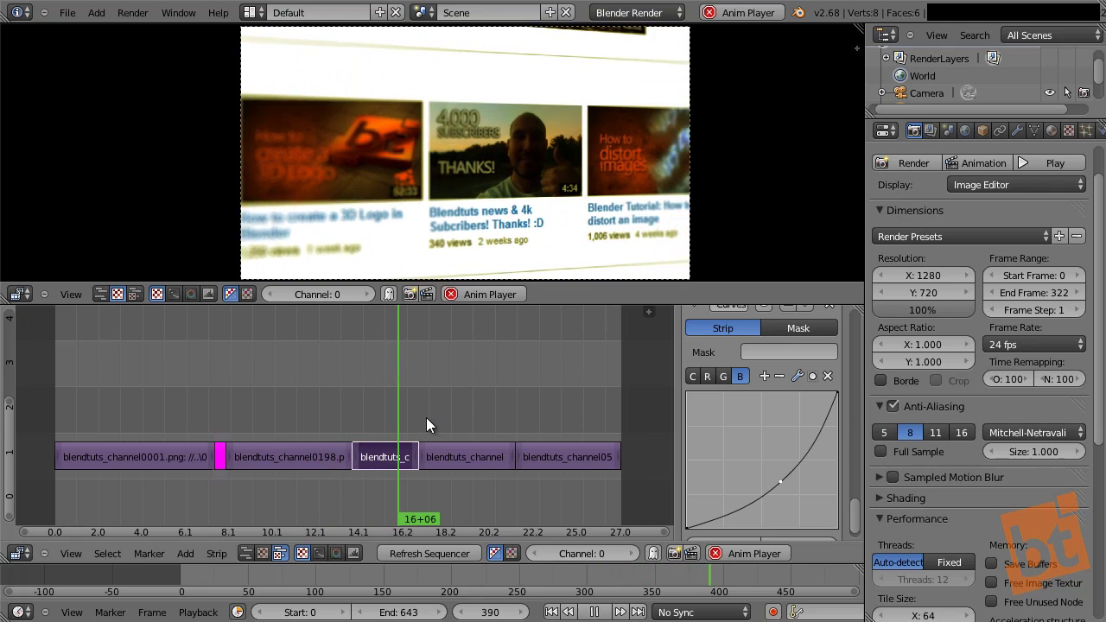
key("alt+a")
left_click_drag(389, 403, 386, 404)
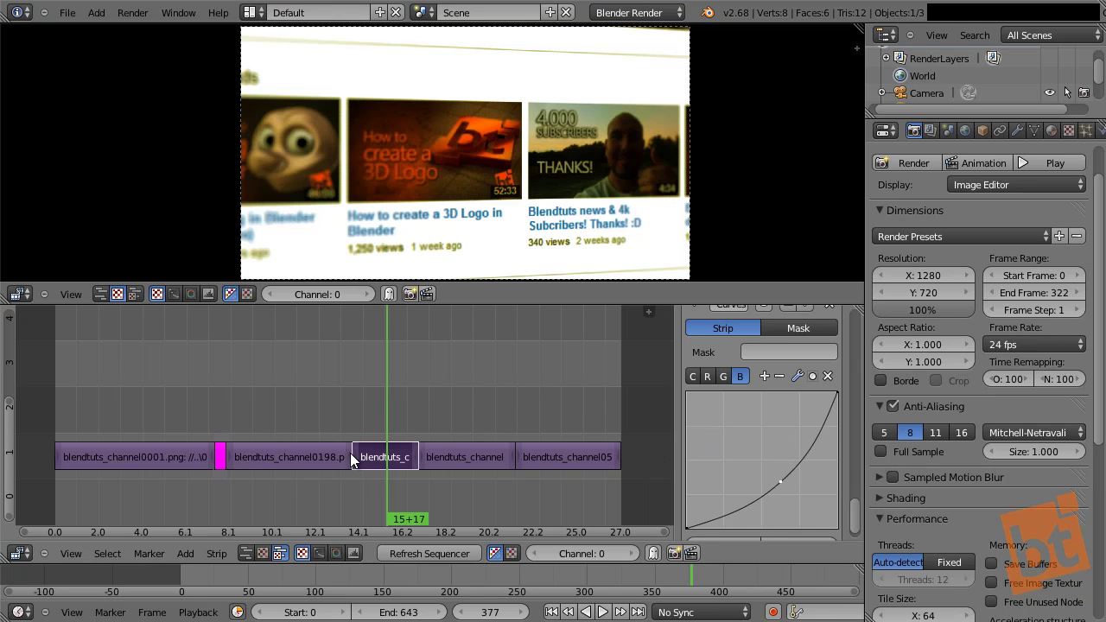
Remove the Curves modifier from the third image strip
left_click(383, 415)
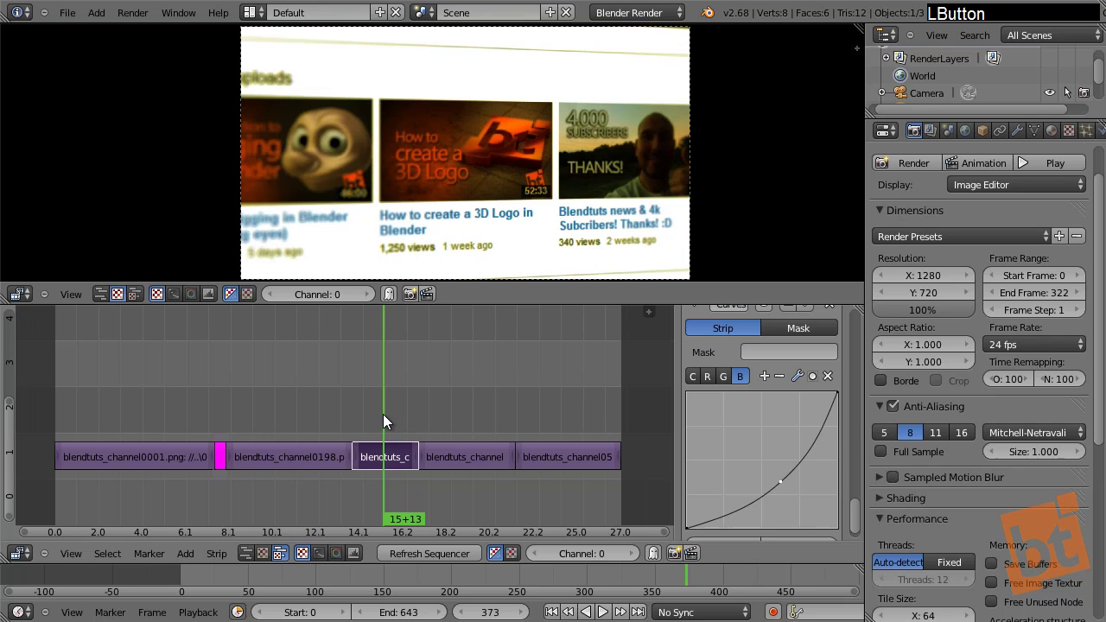
middle_click_drag(791, 311, 798, 380)
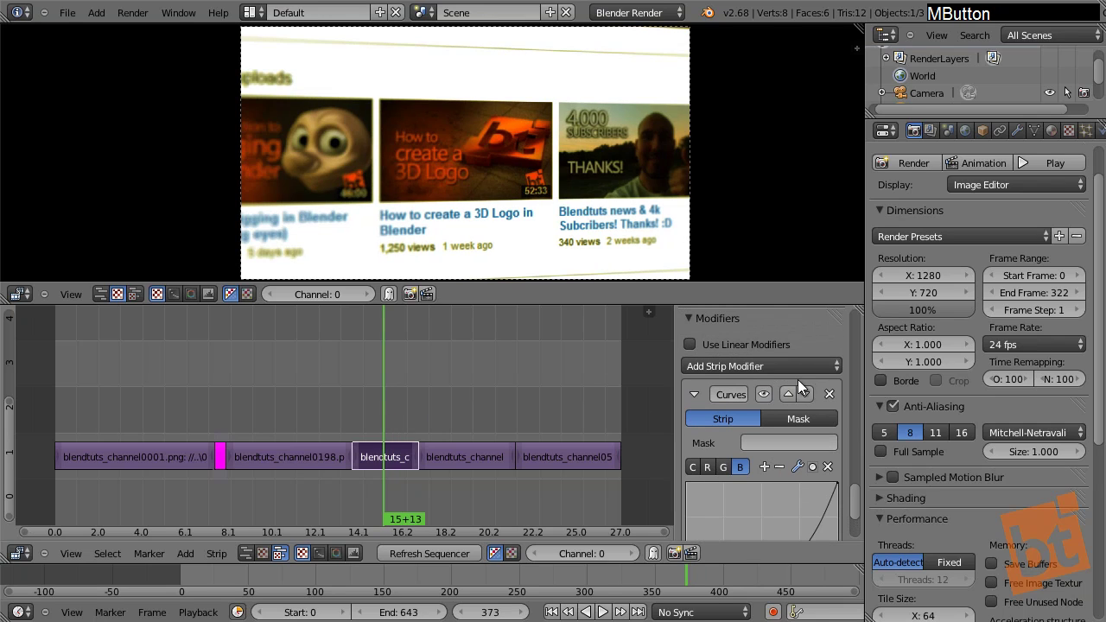
left_click(830, 395)
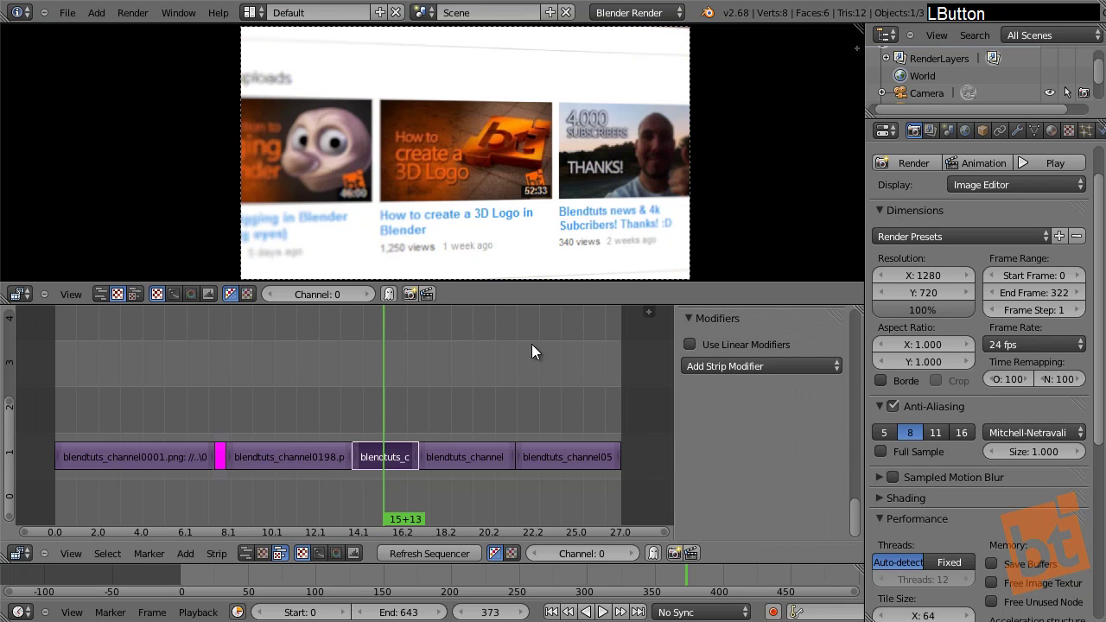
Add an Adjustment Layer effect strip on channel 2 at 15+15 and stretch it over the third and fourth image strips, ending at frame 486
left_click(385, 413)
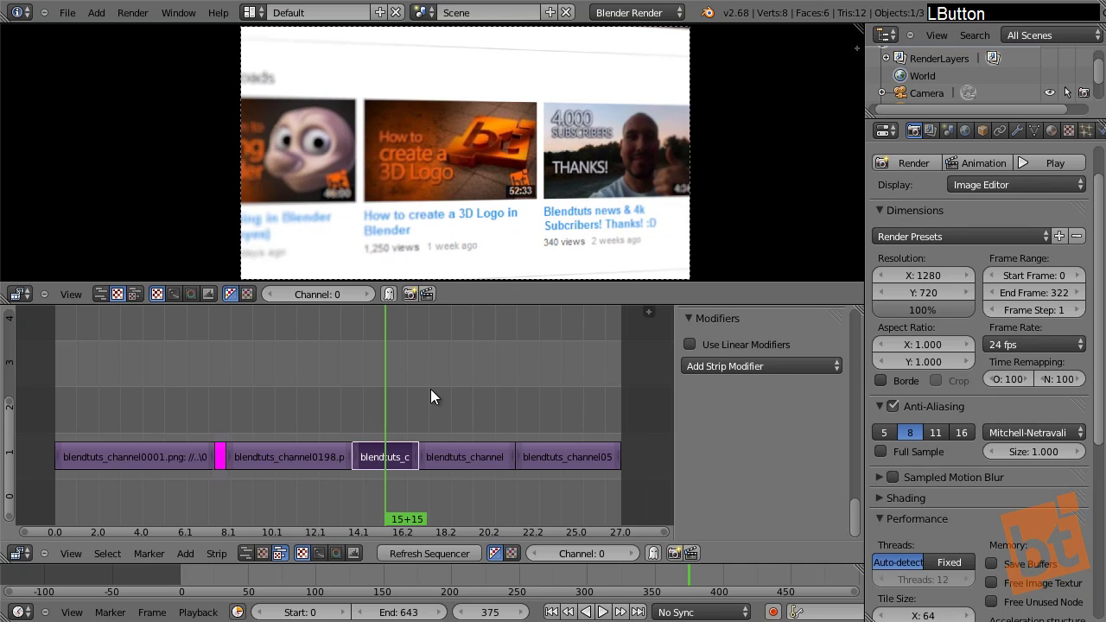
key("shift")
key("shift+a")
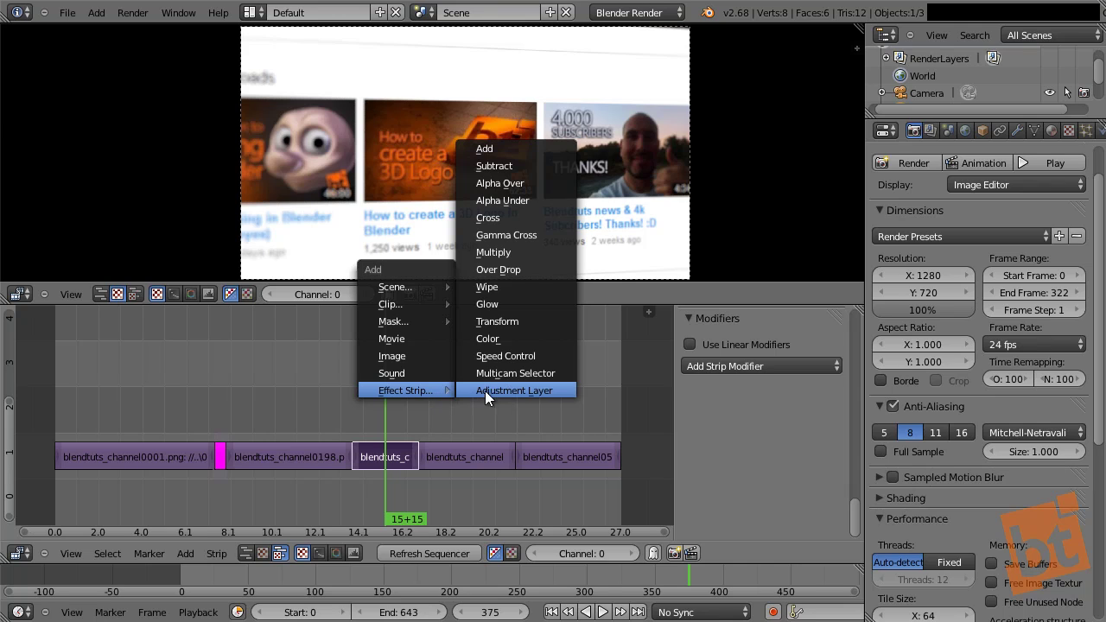
left_click(508, 391)
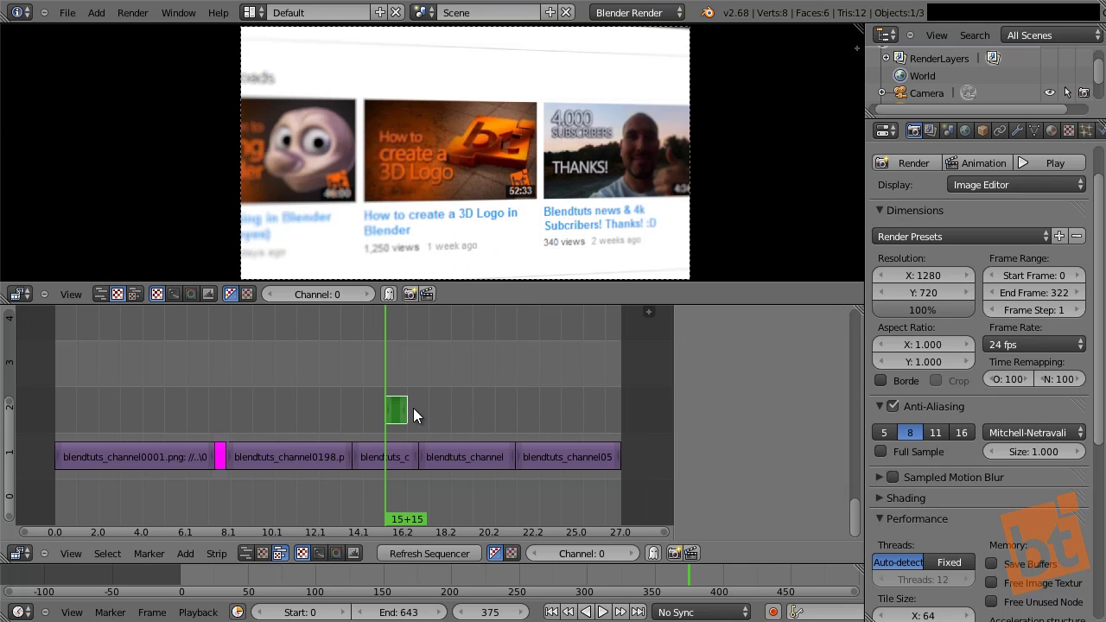
right_click_drag(403, 408, 474, 414)
right_click_drag(388, 408, 378, 411)
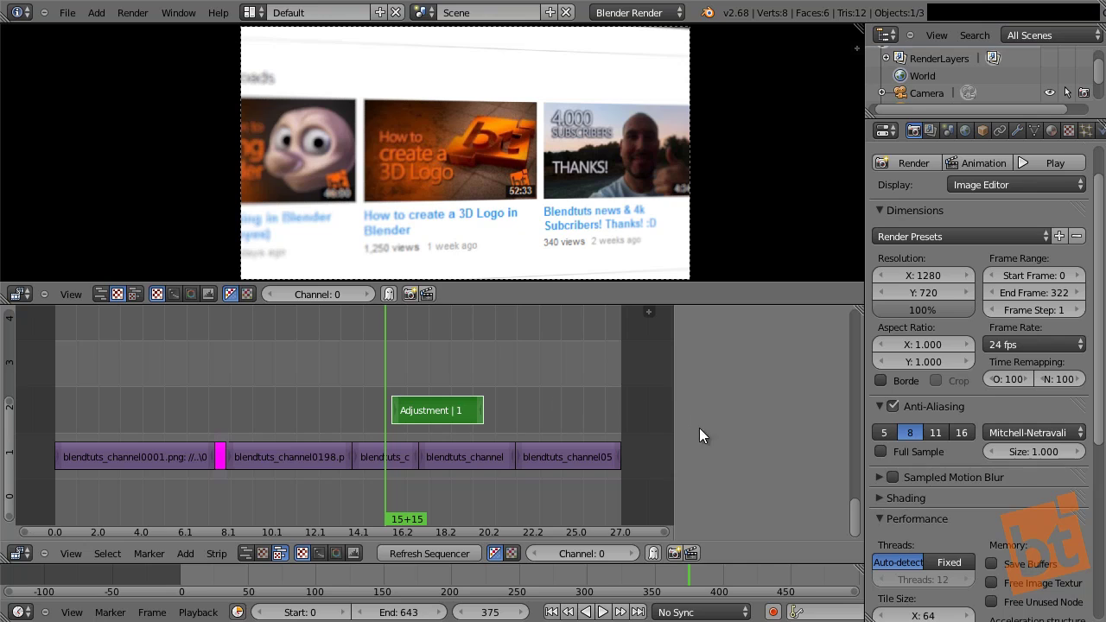
Add a Curves modifier to the adjustment strip and shape its combined curve into a steep S to raise contrast
middle_click_drag(709, 389, 757, 520)
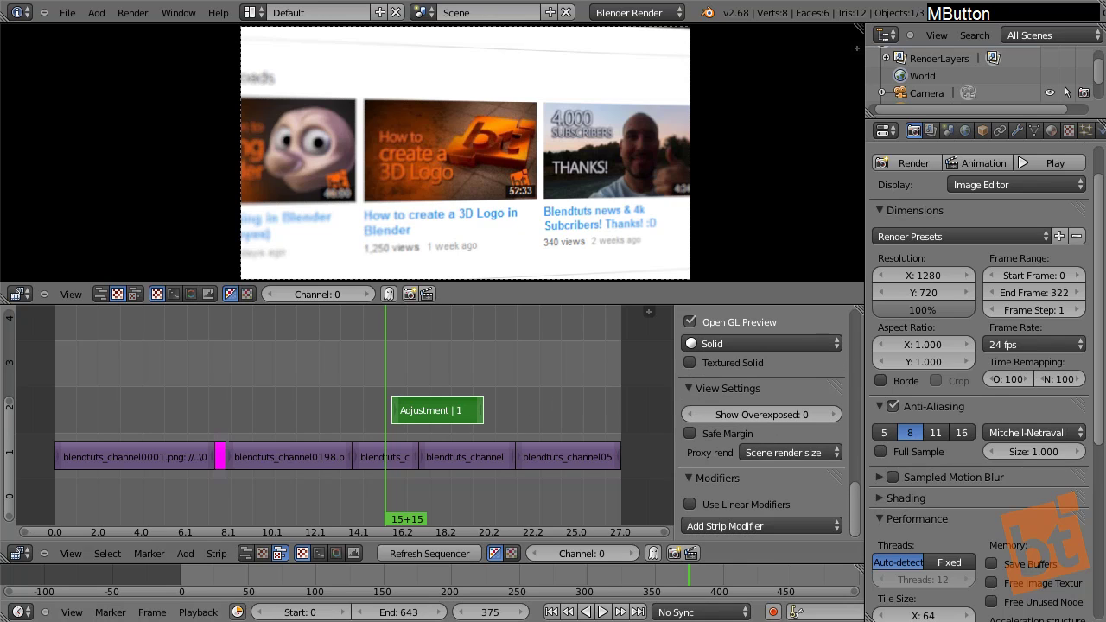
left_click(757, 526)
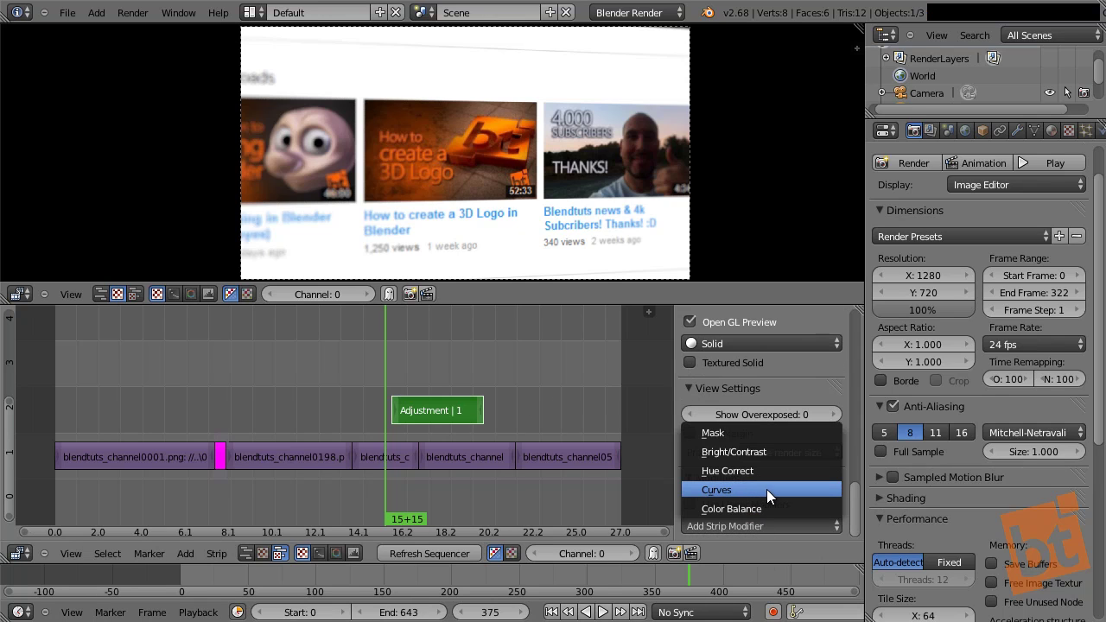
left_click(766, 489)
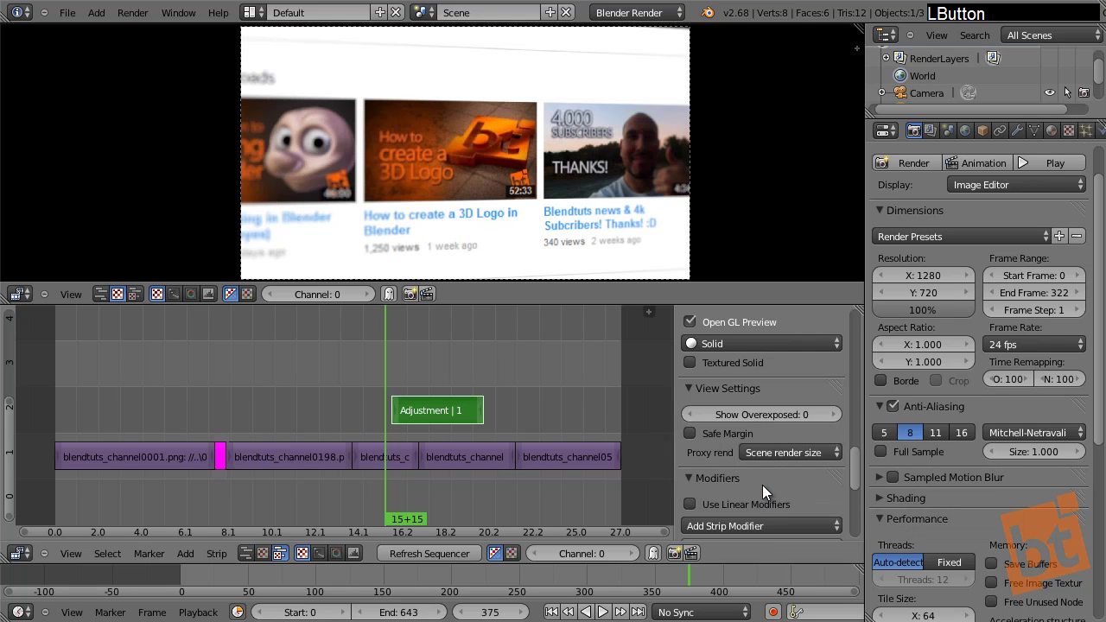
middle_click_drag(762, 485, 783, 420)
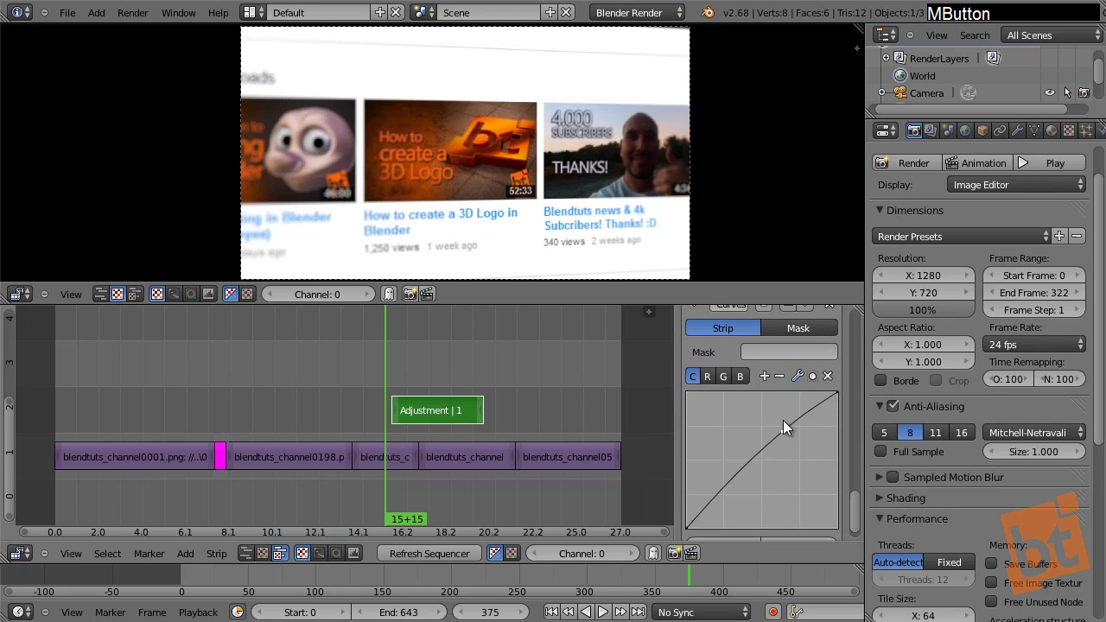
left_click_drag(783, 421, 772, 412)
left_click_drag(714, 485, 736, 508)
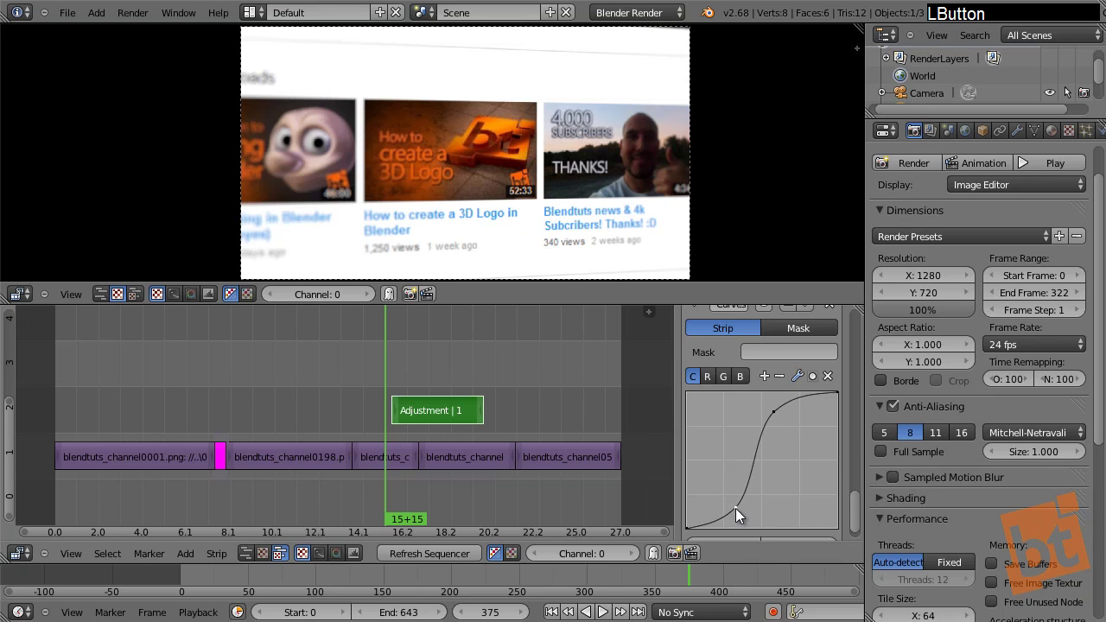
Scrub and play the timeline across the adjustment strip to preview its effect on the image strips below
left_click_drag(397, 363, 445, 418)
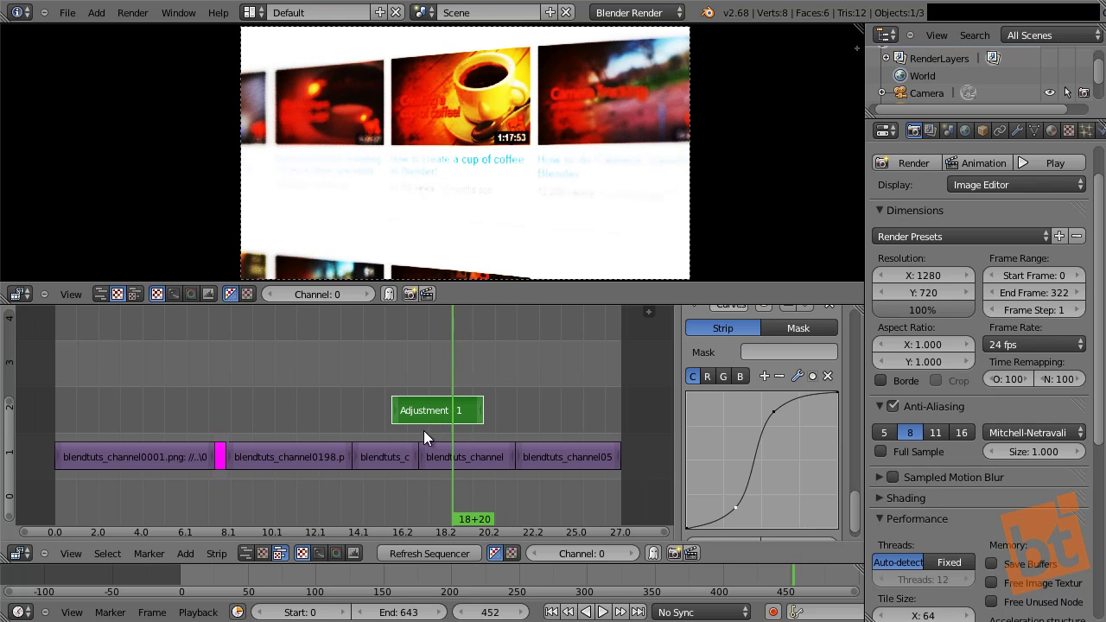
left_click_drag(446, 378, 433, 441)
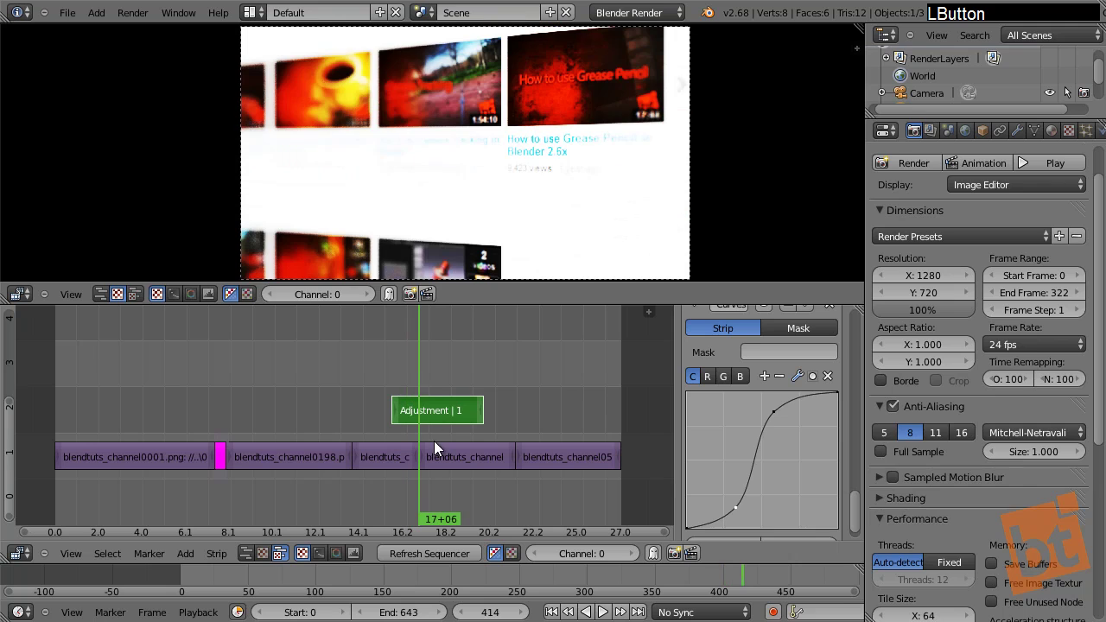
left_click_drag(419, 385, 400, 418)
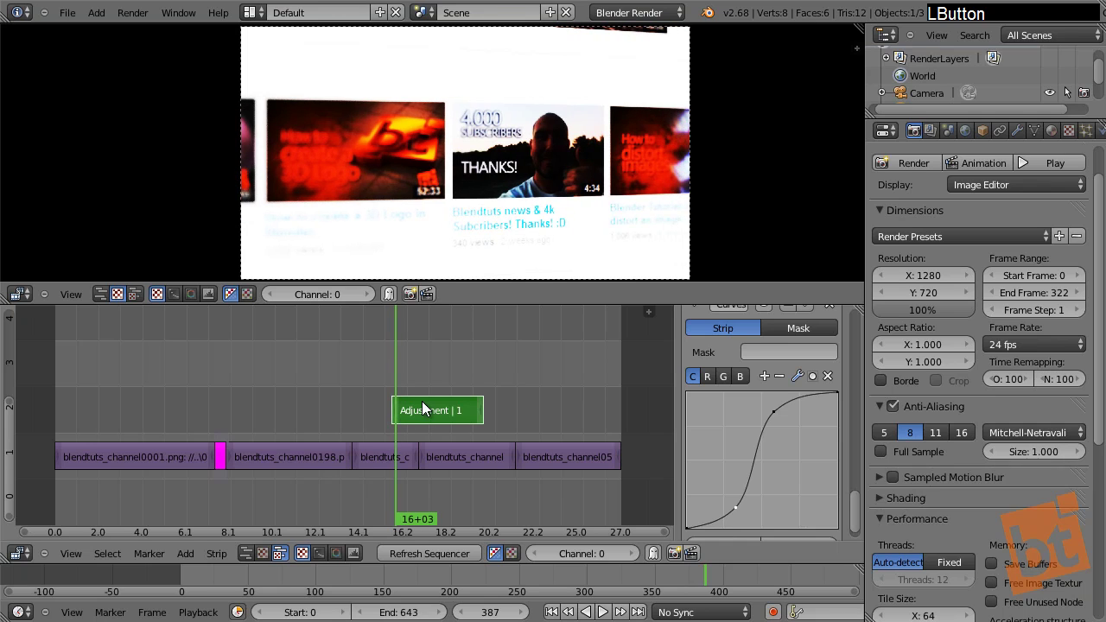
left_click(378, 372)
key("alt+a")
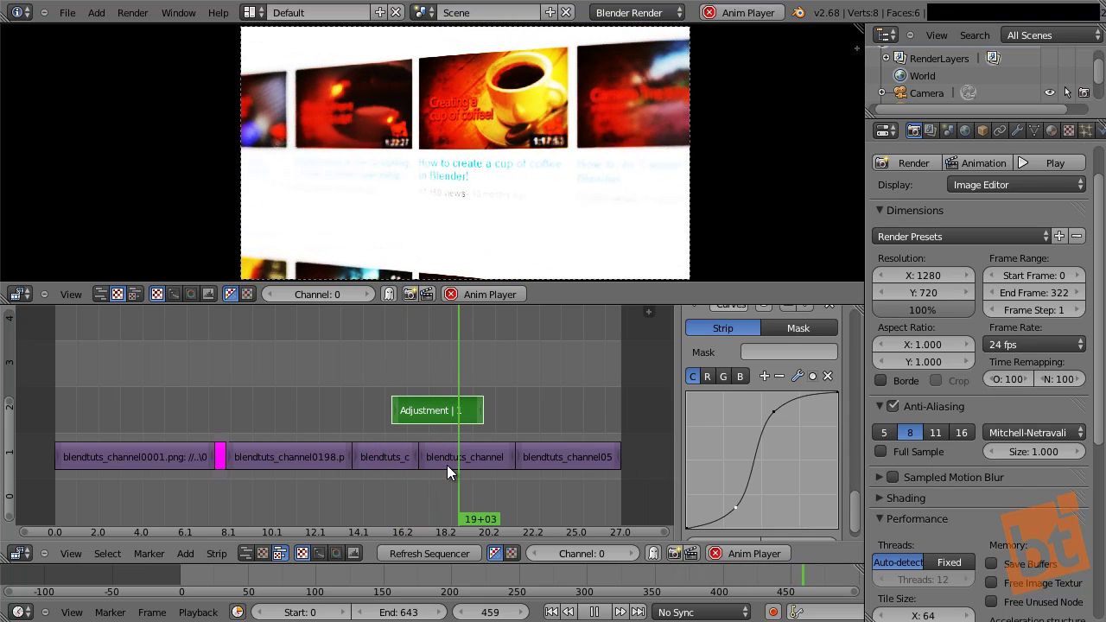
left_click_drag(394, 374, 415, 388)
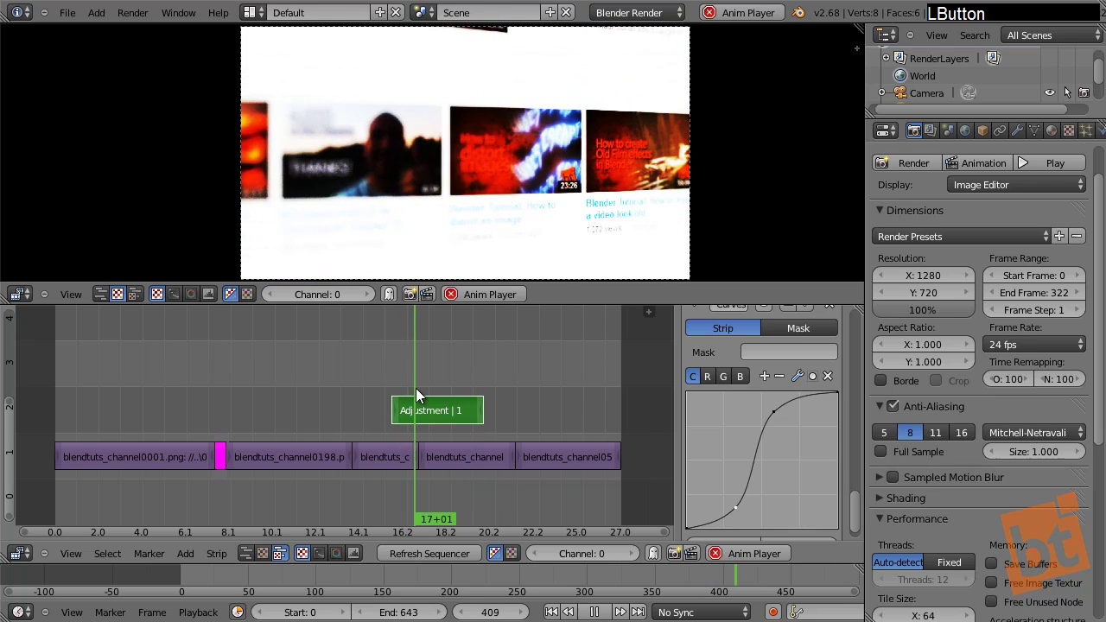
key("alt+a")
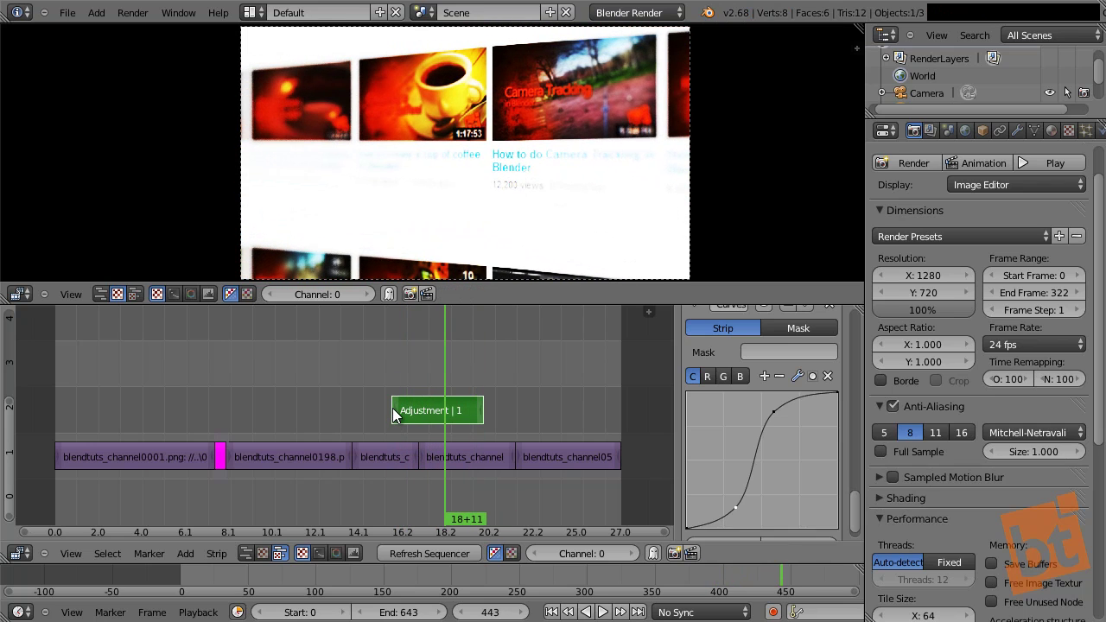
Extend the start of the adjustment strip back to frame 116, over the first image strip
right_click(393, 410)
key("g")
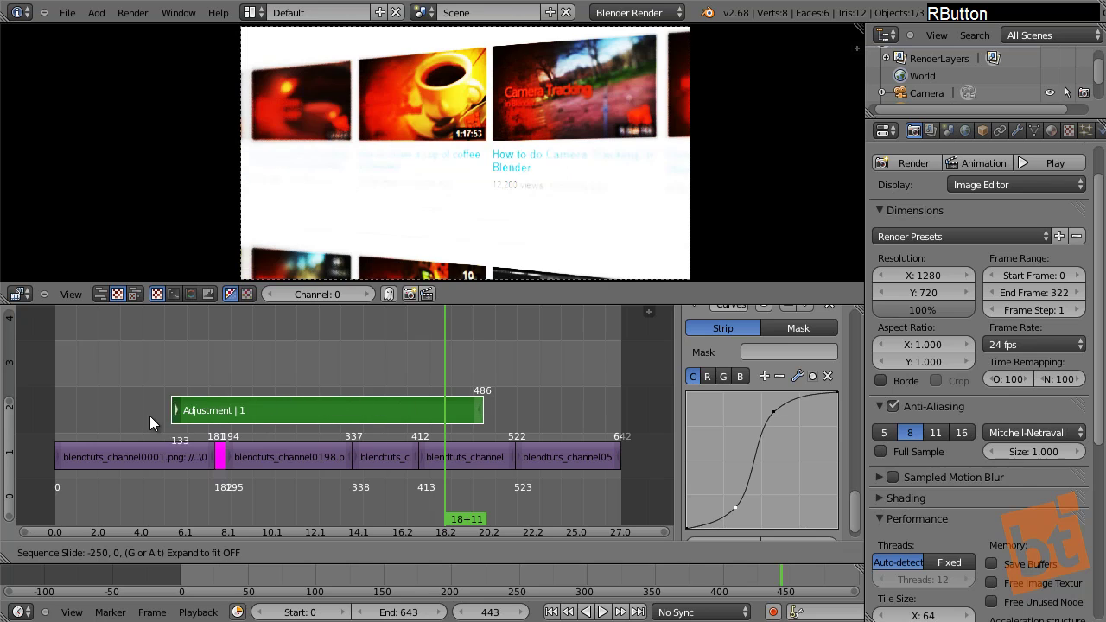
left_click(150, 416)
Refresh the sequencer and play the timeline from before the extended adjustment strip to review its color correction
left_click_drag(114, 371, 138, 378)
key("alt+a")
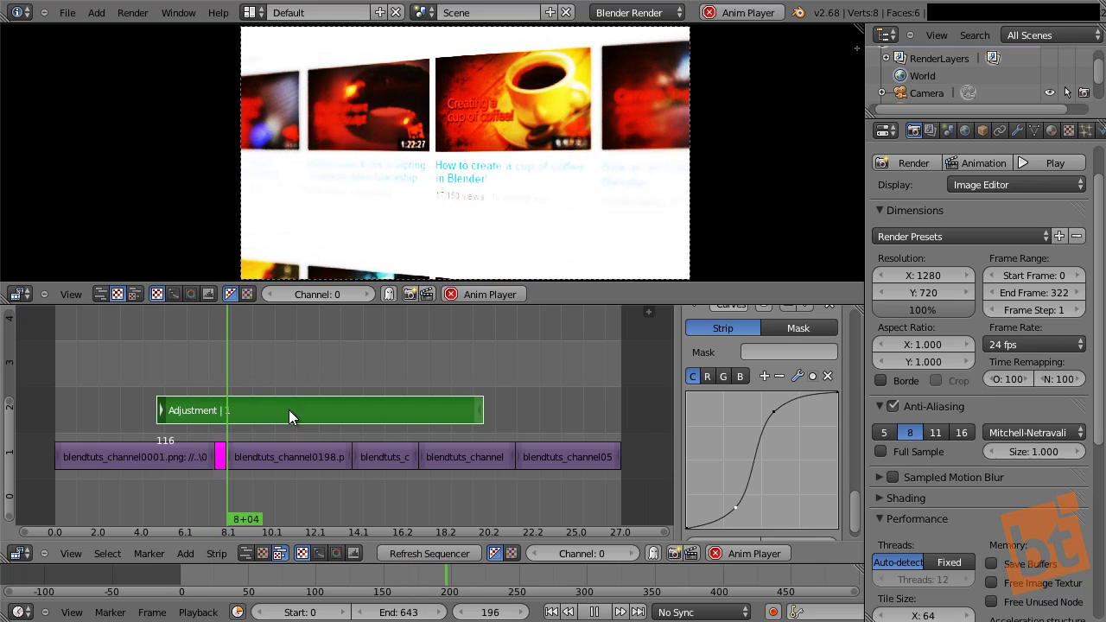
key("alt+a")
left_click_drag(184, 378, 187, 457)
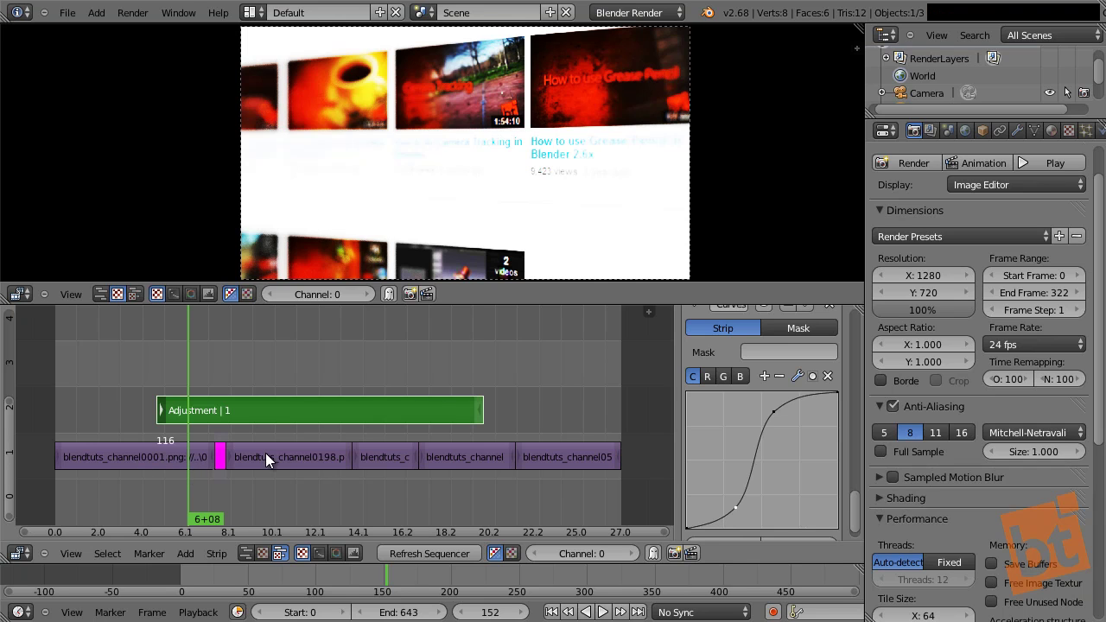
left_click_drag(242, 356, 378, 380)
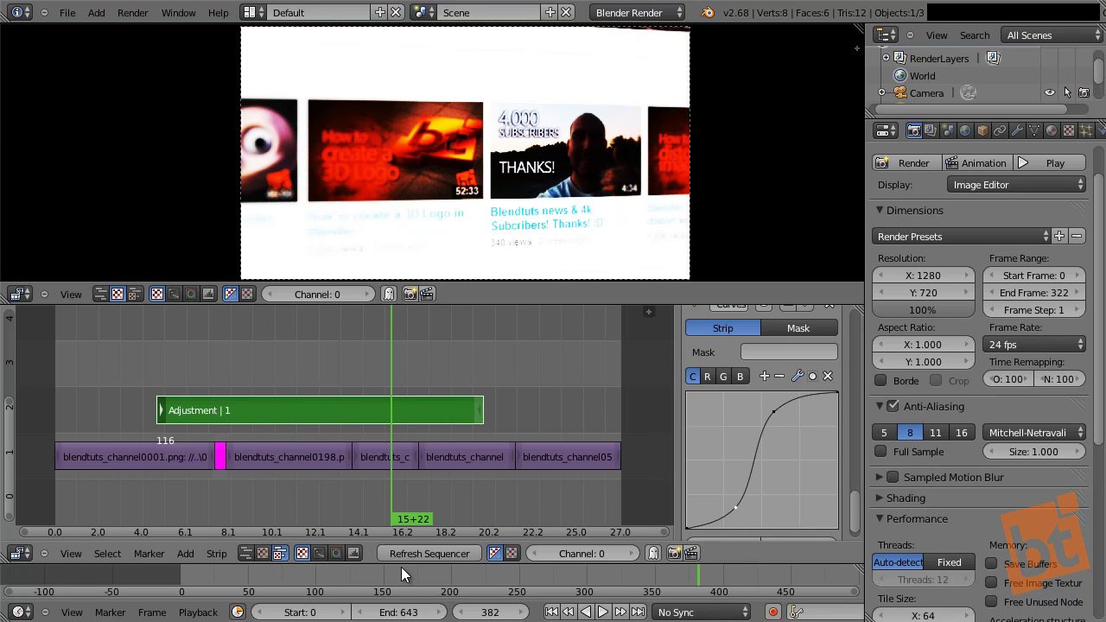
left_click(427, 553)
left_click_drag(255, 383, 131, 377)
key("alt+a")
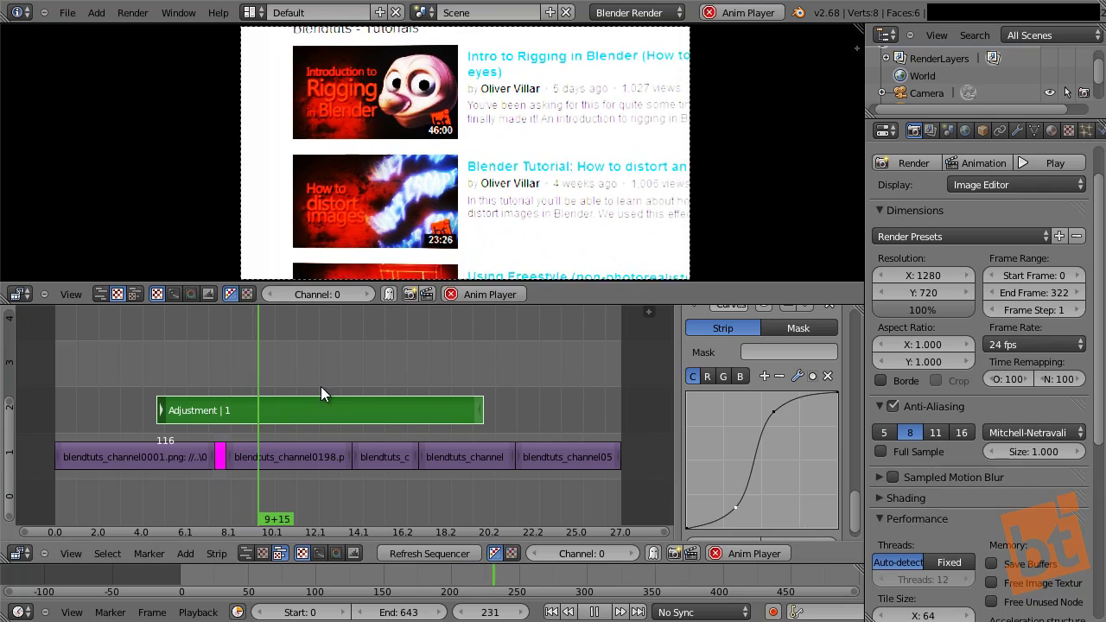
key("alt+a")
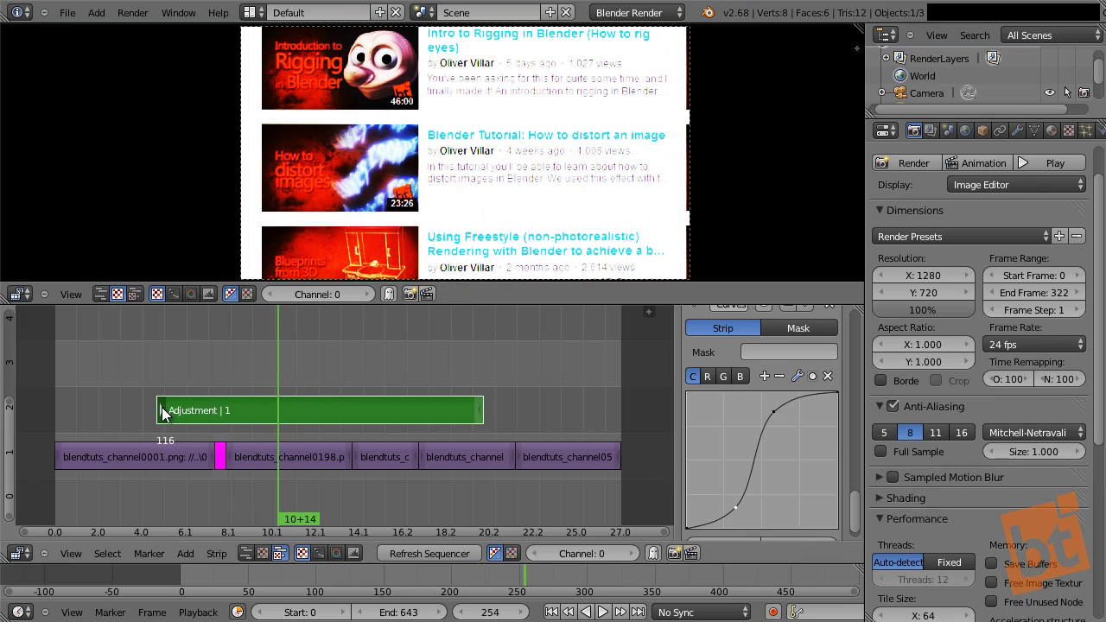
Shorten the adjustment strip by moving its start to frame 301
right_click_drag(165, 413, 337, 411)
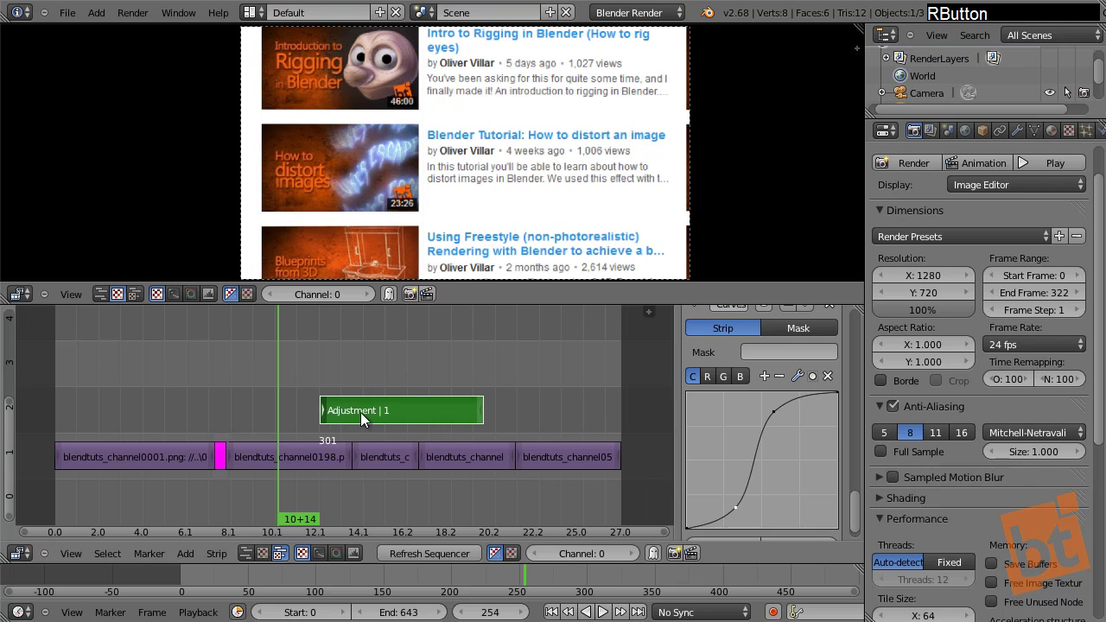
right_click(402, 411)
Play and scrub the timeline around the adjustment strip's start to examine how the color correction begins
mouse_move(309, 376)
left_mouse_down()
mouse_move(325, 378)
mouse_move(305, 382)
left_mouse_up()
key("alt+a")
key("alt+a")
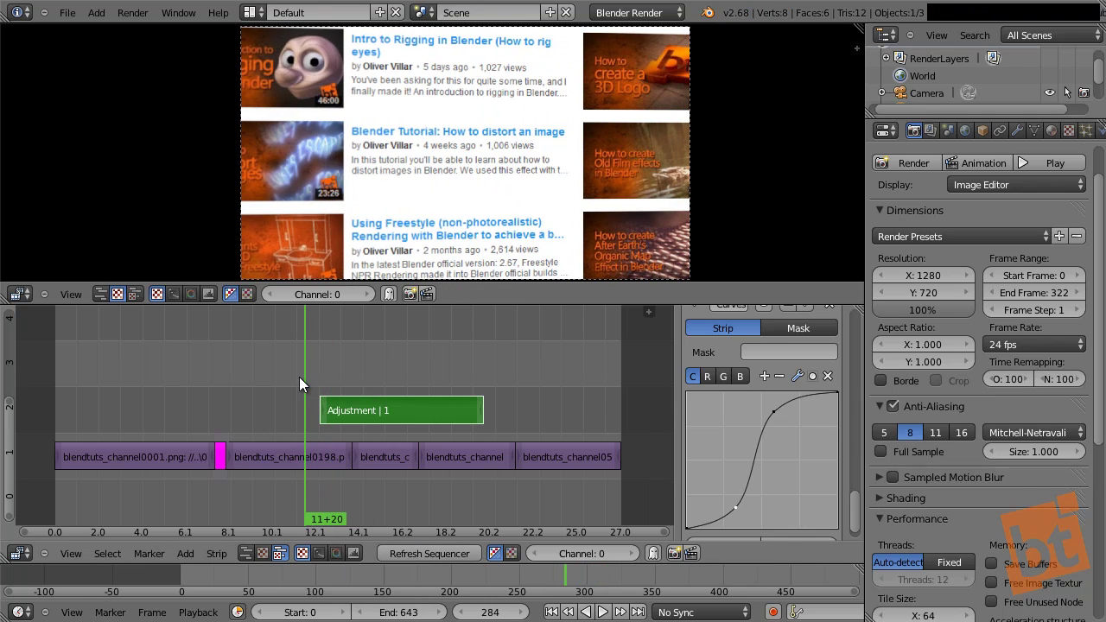
key("alt+a")
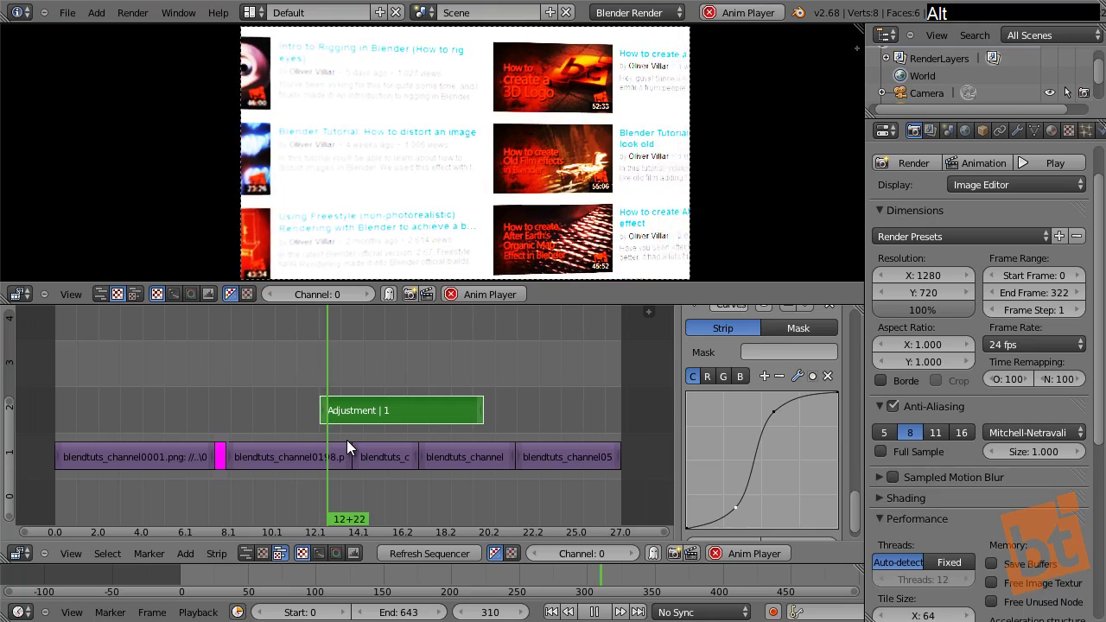
left_click(277, 388)
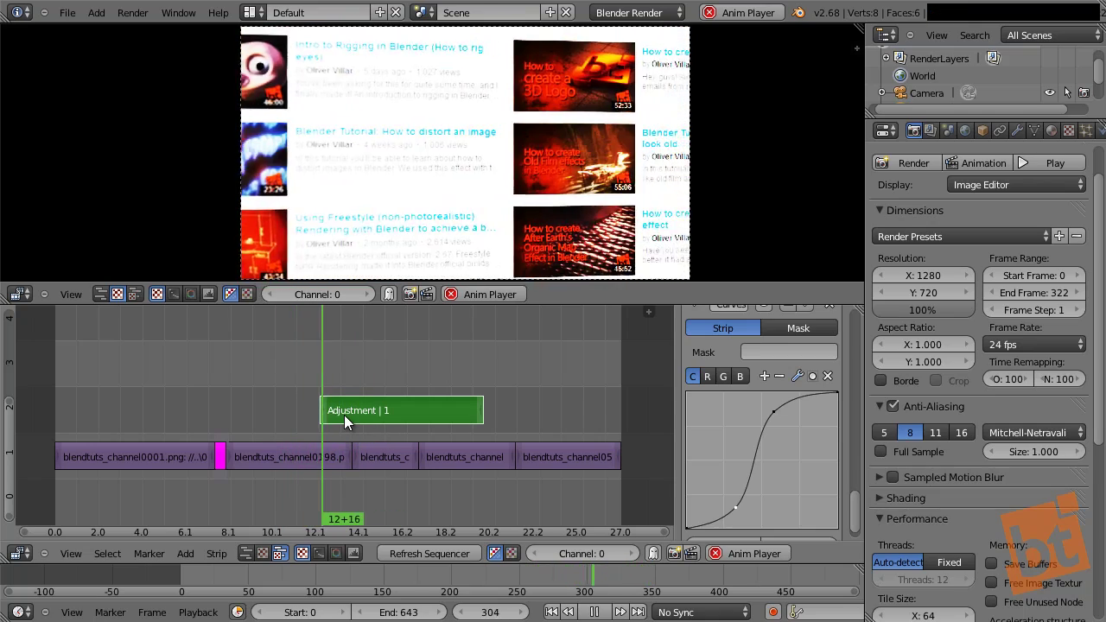
left_click(299, 408)
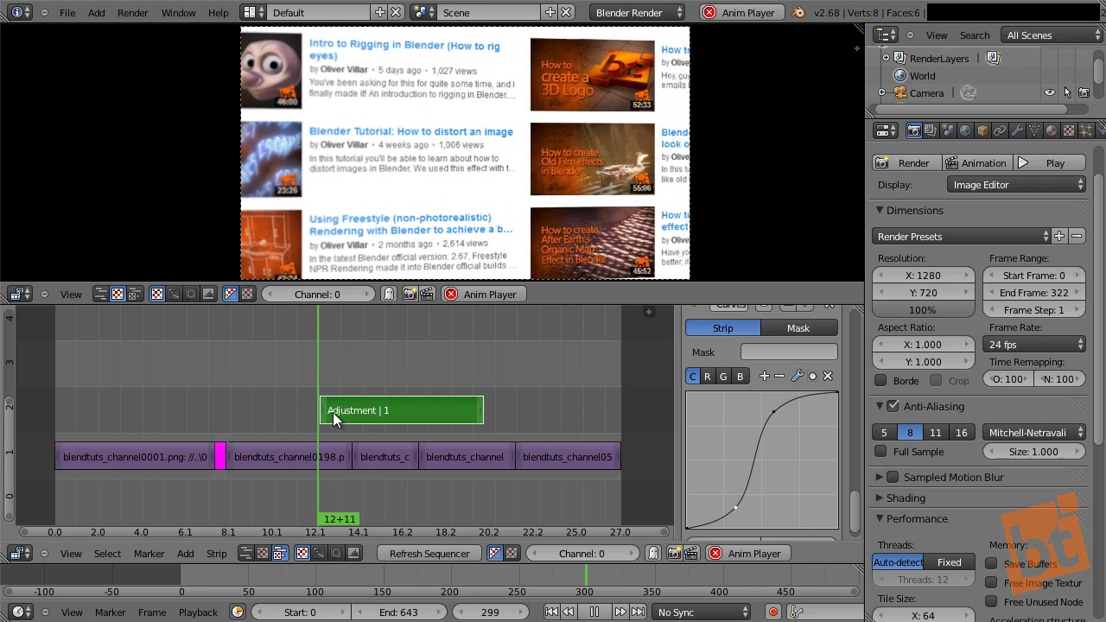
key("alt+a")
left_click(321, 378)
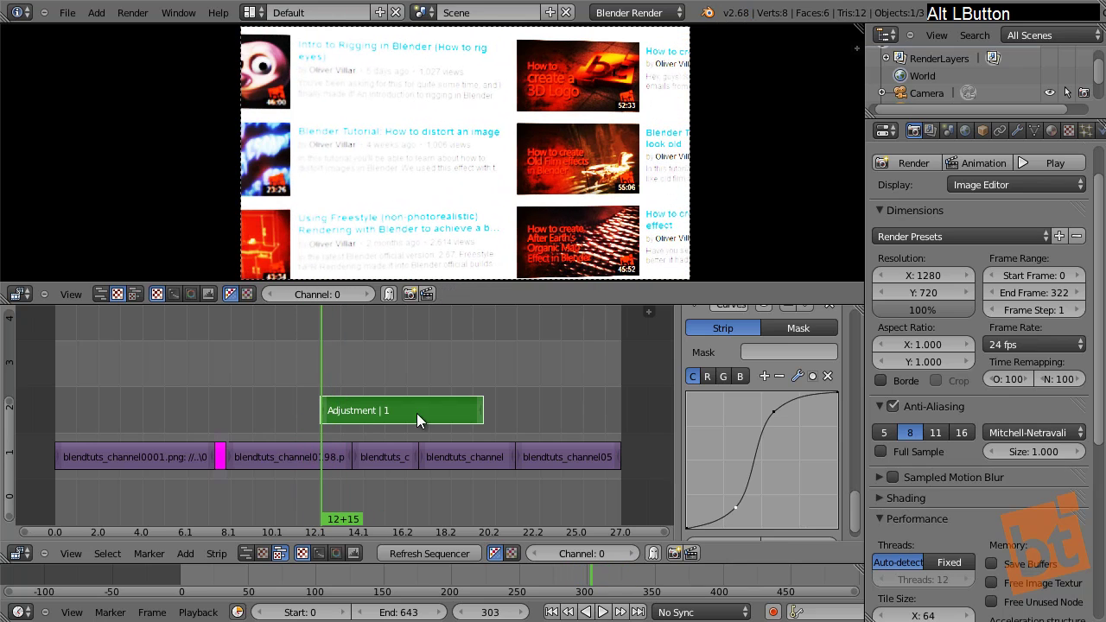
Set the adjustment strip's opacity to 0 at 12+15 and insert a keyframe for it
mouse_move(796, 414)
middle_mouse_down()
mouse_move(785, 531)
mouse_move(770, 395)
mouse_move(758, 484)
mouse_move(739, 324)
mouse_move(734, 439)
mouse_move(733, 356)
mouse_move(741, 432)
middle_mouse_up()
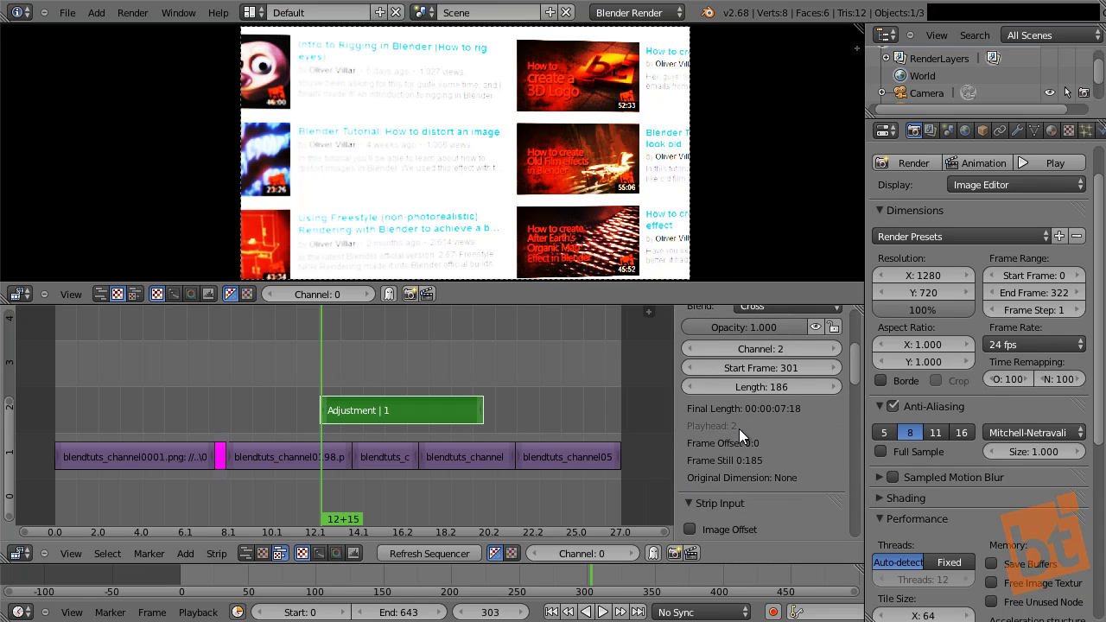
middle_click_drag(756, 381, 754, 453)
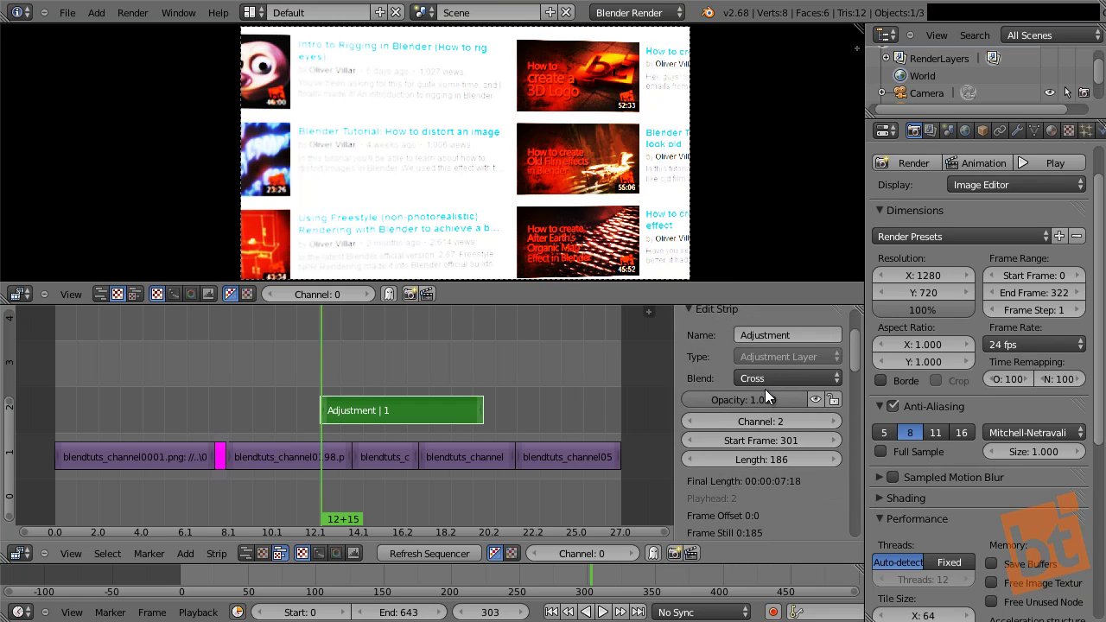
middle_click_drag(762, 359, 705, 398)
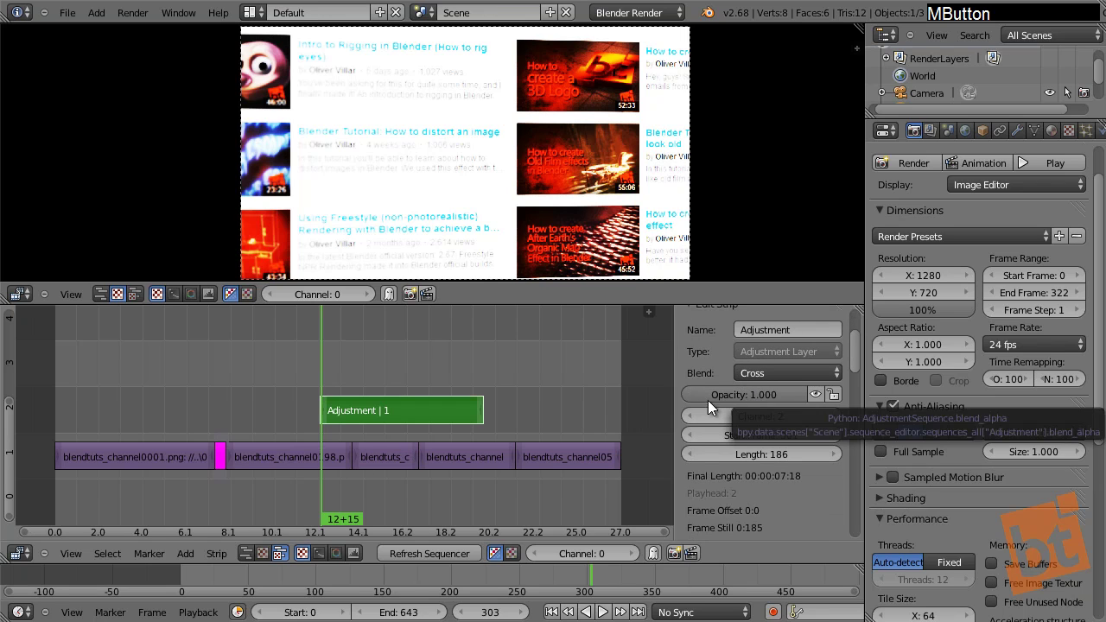
left_click(321, 375)
left_click(319, 373)
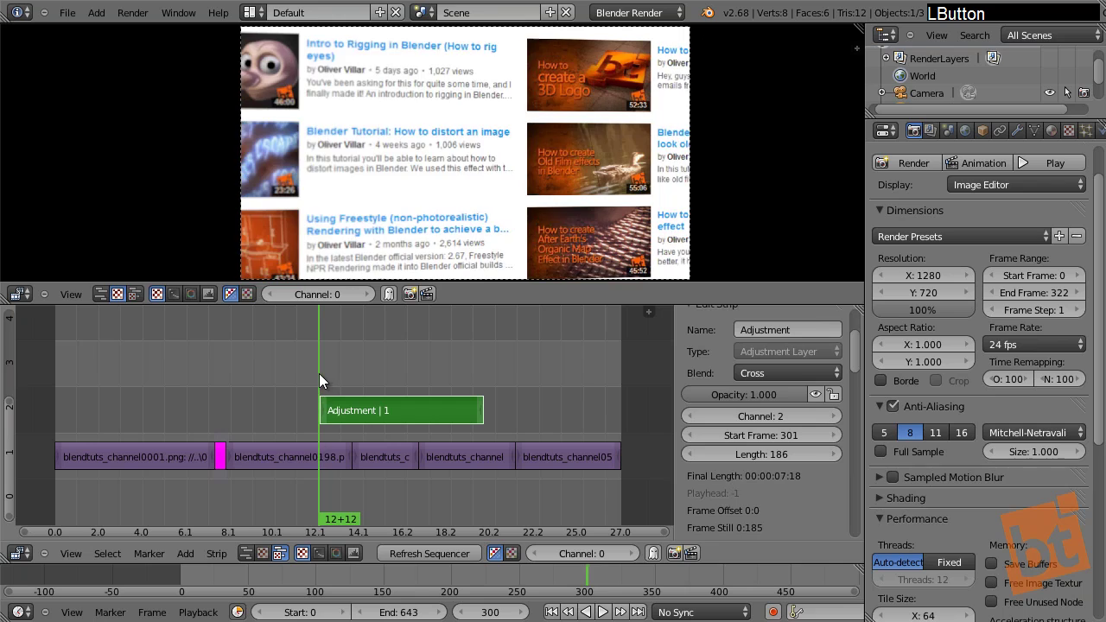
left_click_drag(774, 395, 467, 395)
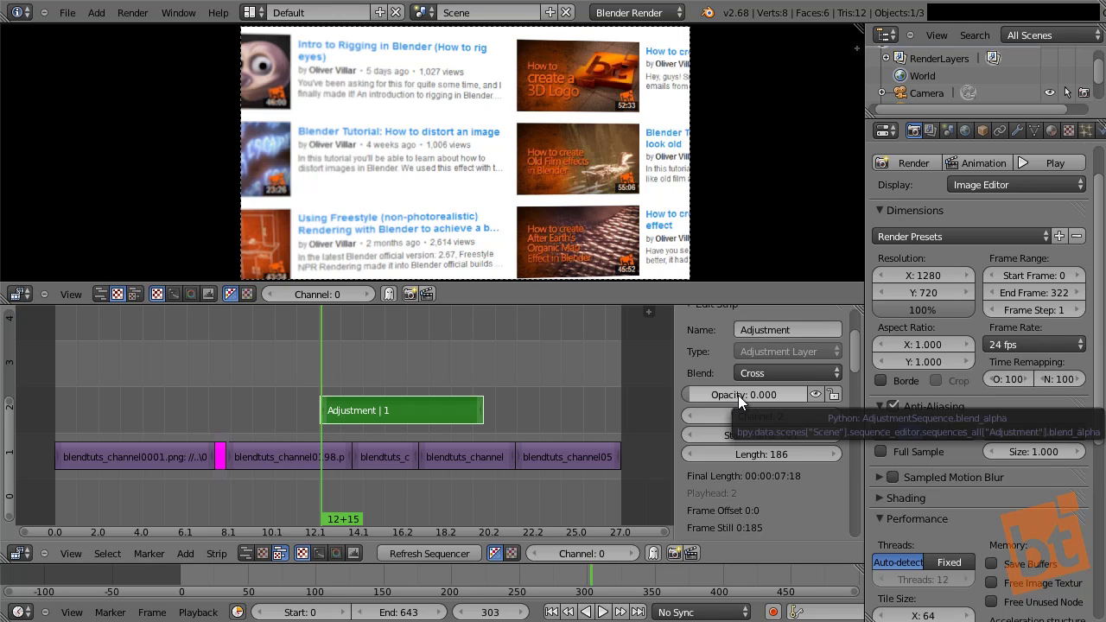
key("i")
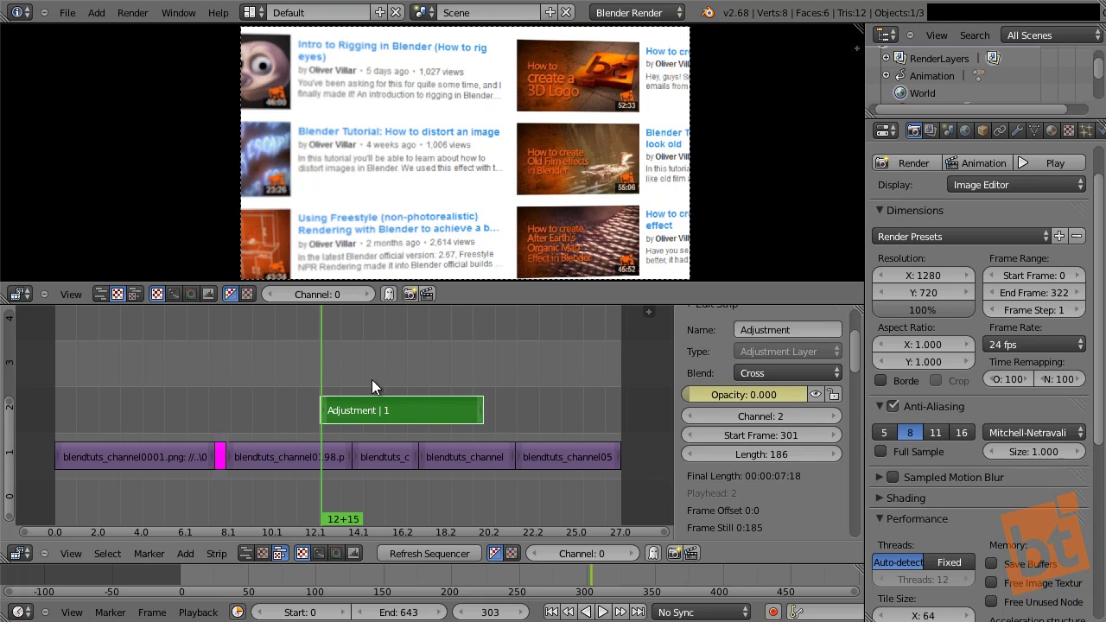
Set the adjustment strip's opacity to 1 at 13+19 and insert a keyframe for it
left_click_drag(326, 379, 347, 381)
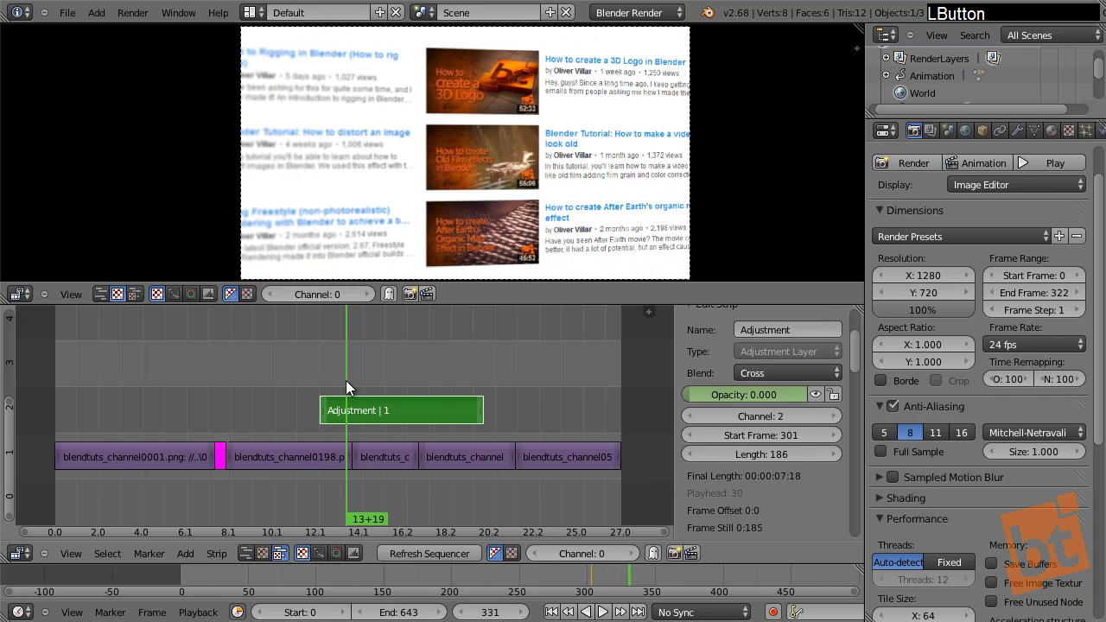
left_click_drag(742, 392, 990, 400)
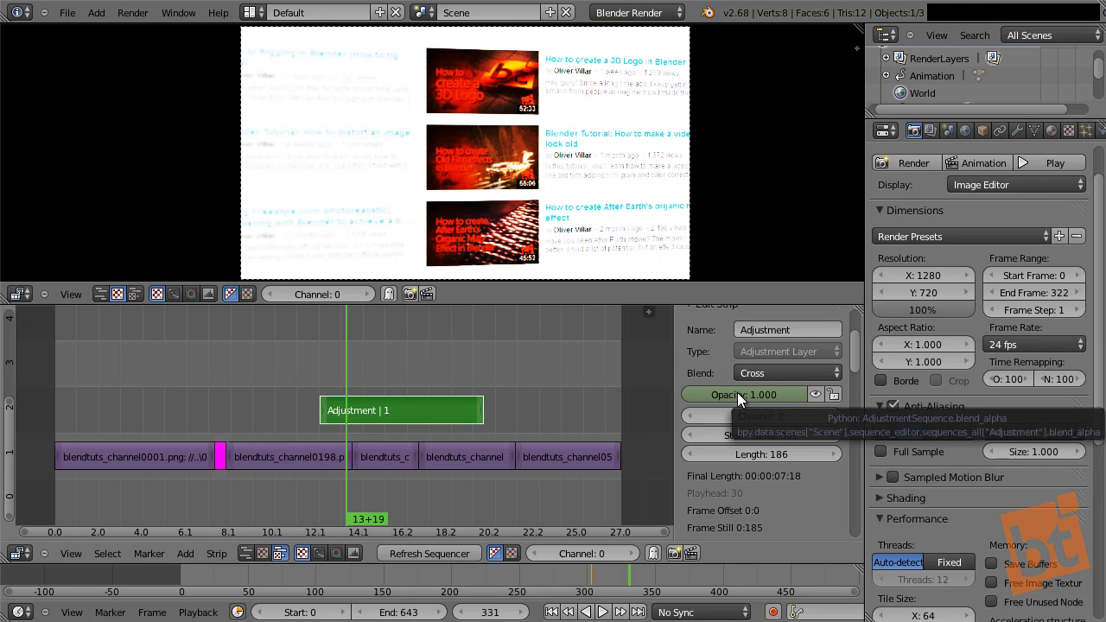
key("i")
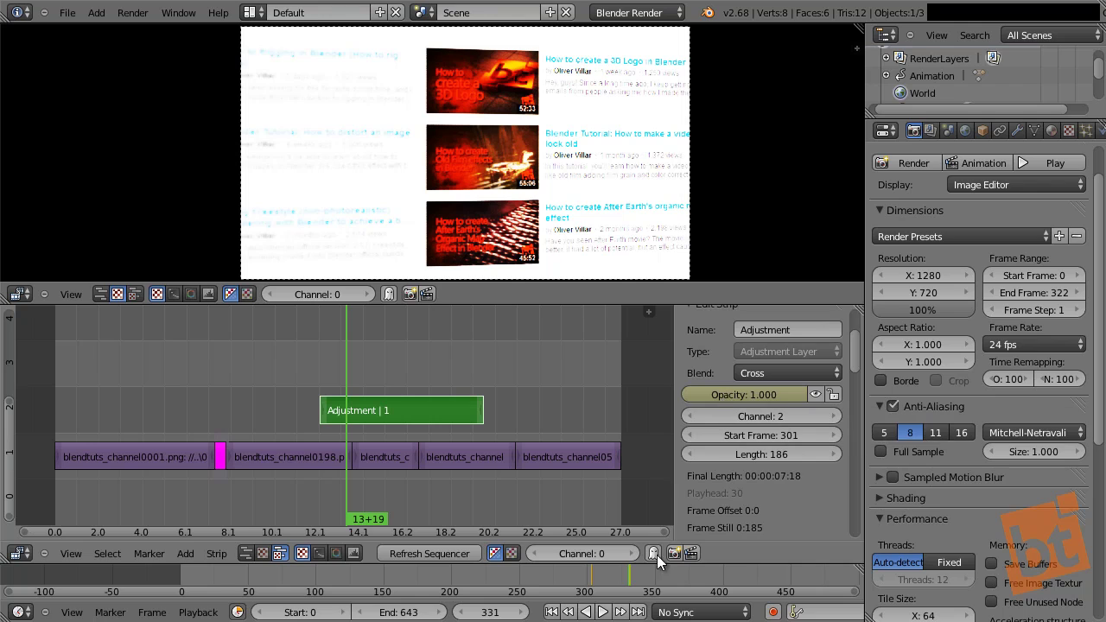
Scrub and play the timeline around the adjustment strip's start to review the opacity fade-in
mouse_move(629, 584)
left_mouse_down()
mouse_move(580, 582)
mouse_move(619, 581)
left_mouse_up()
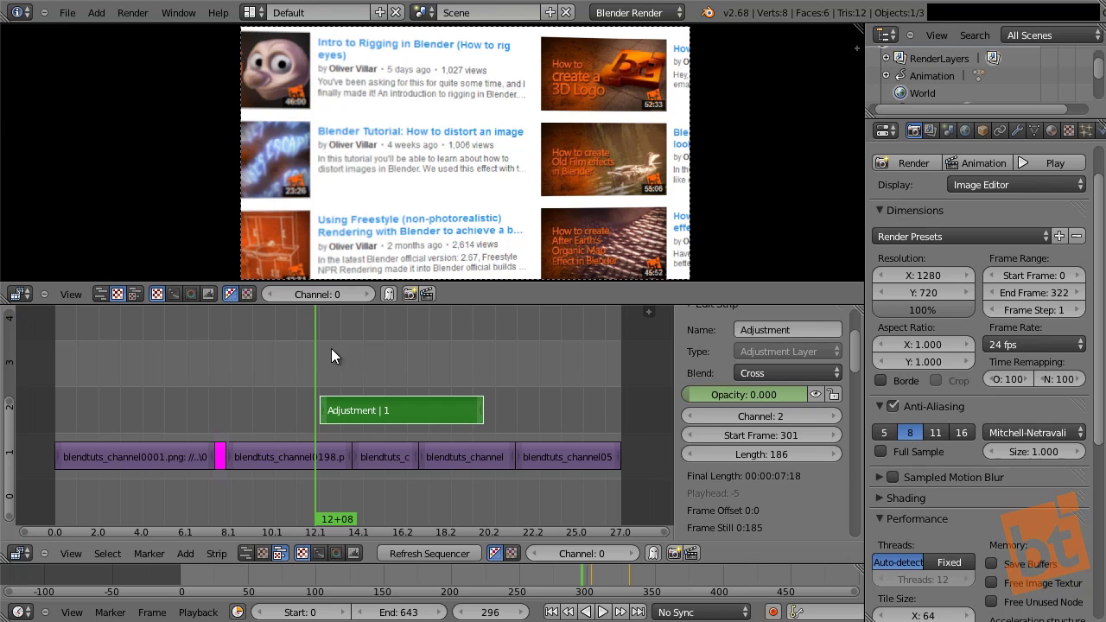
left_click(19, 294)
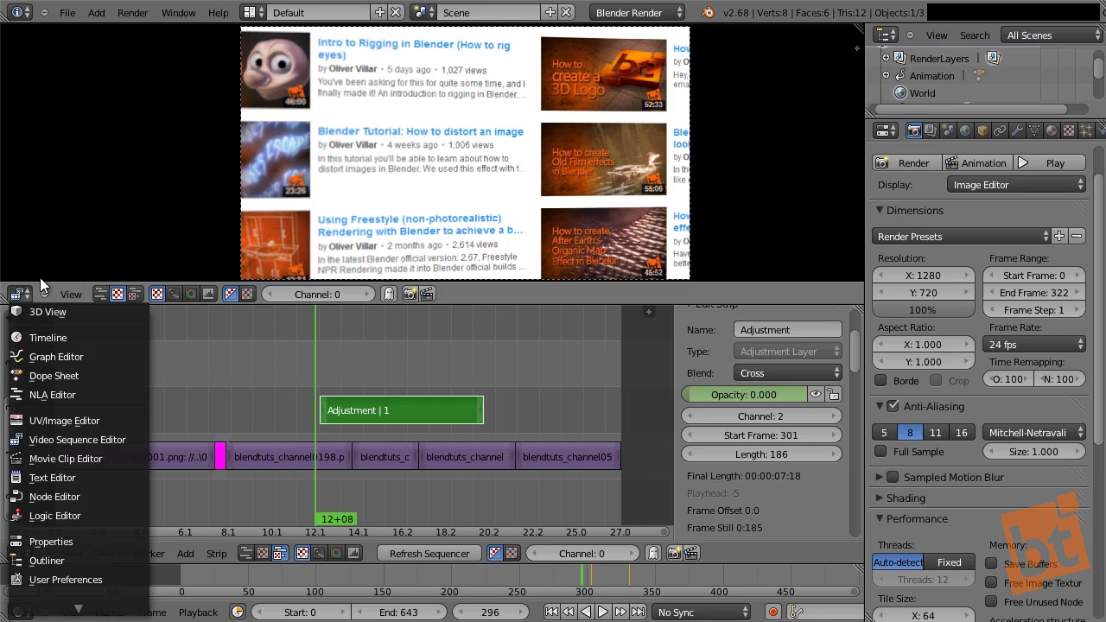
left_click(317, 357)
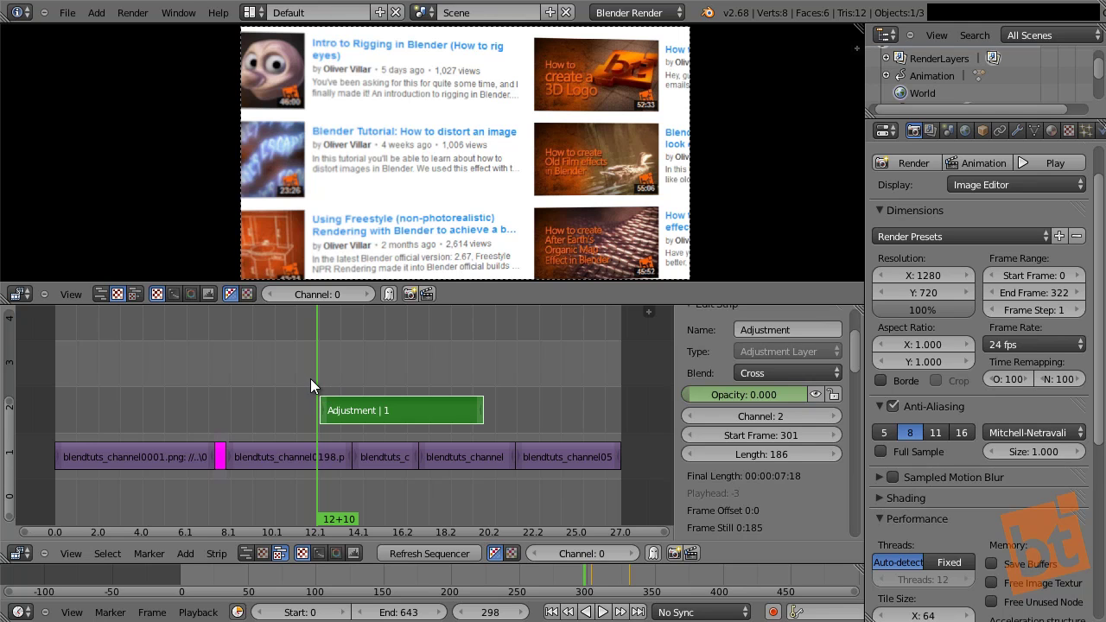
left_click_drag(318, 378, 279, 381)
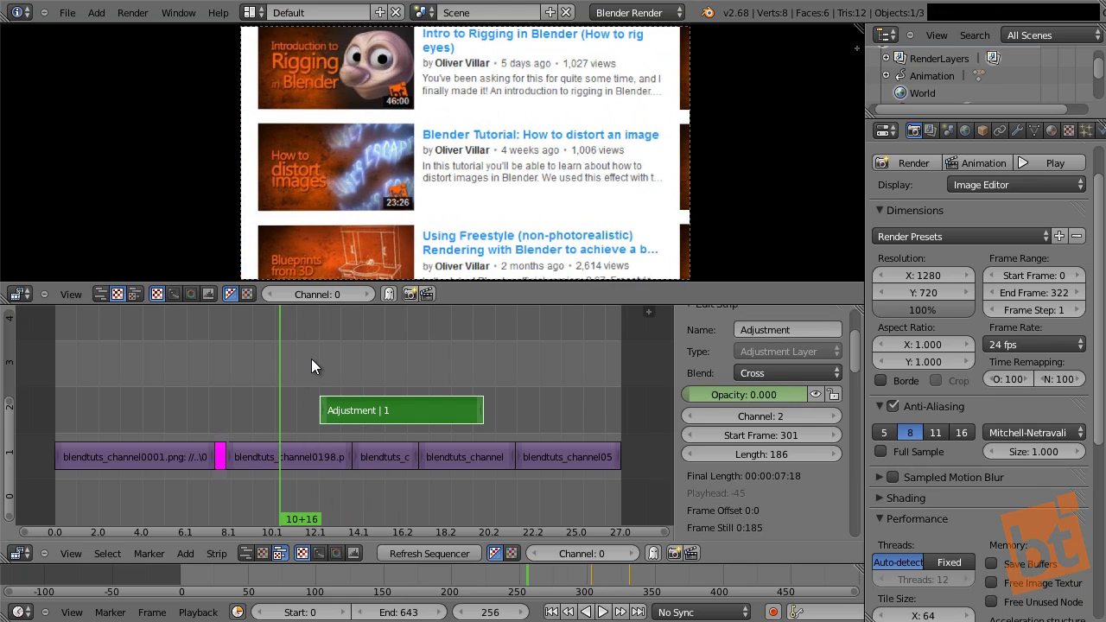
key("alt+a")
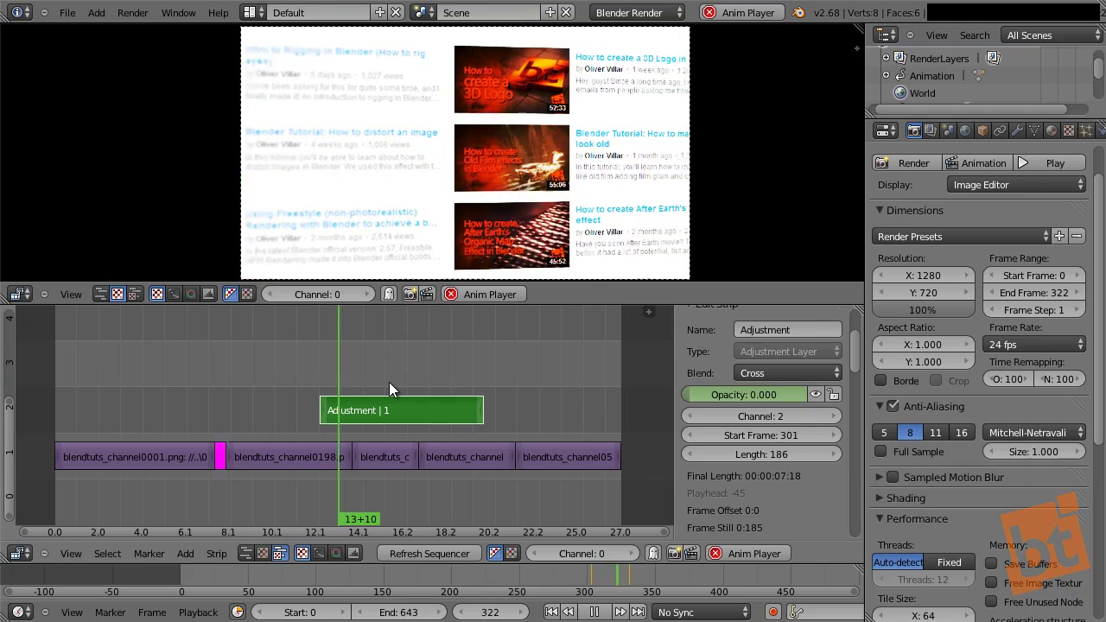
left_click_drag(320, 367, 298, 372)
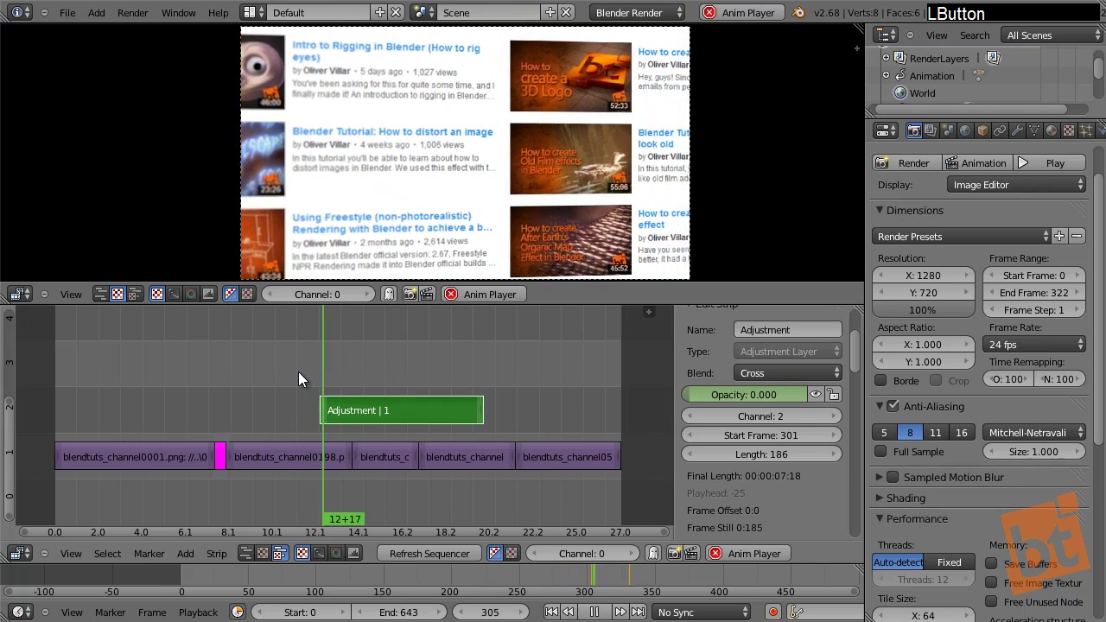
key("alt+a")
Erase the adjustment strip from channel 2
key("x")
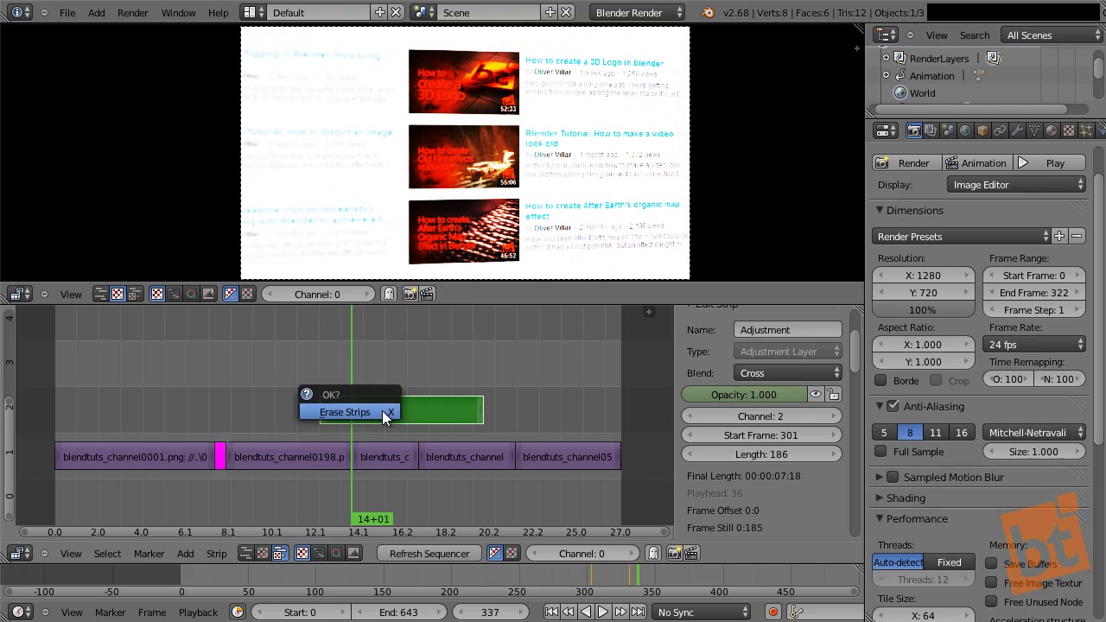
left_click(381, 411)
left_click(384, 451)
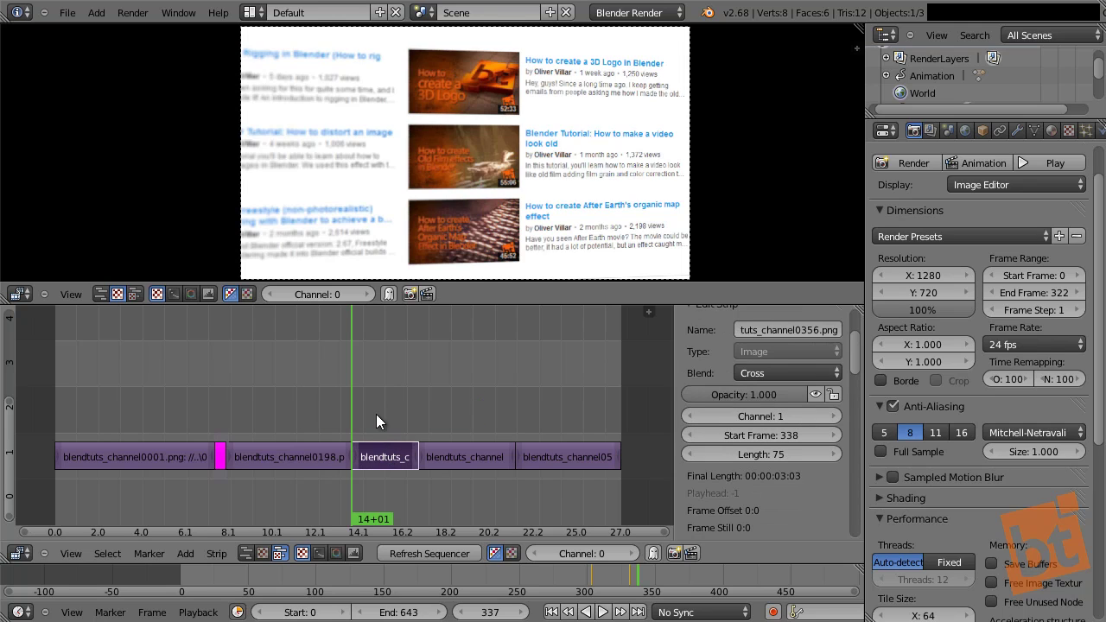
Add a Transform effect strip to the blendtuts_channel0356.png image strip that starts at frame 338
right_click(313, 453)
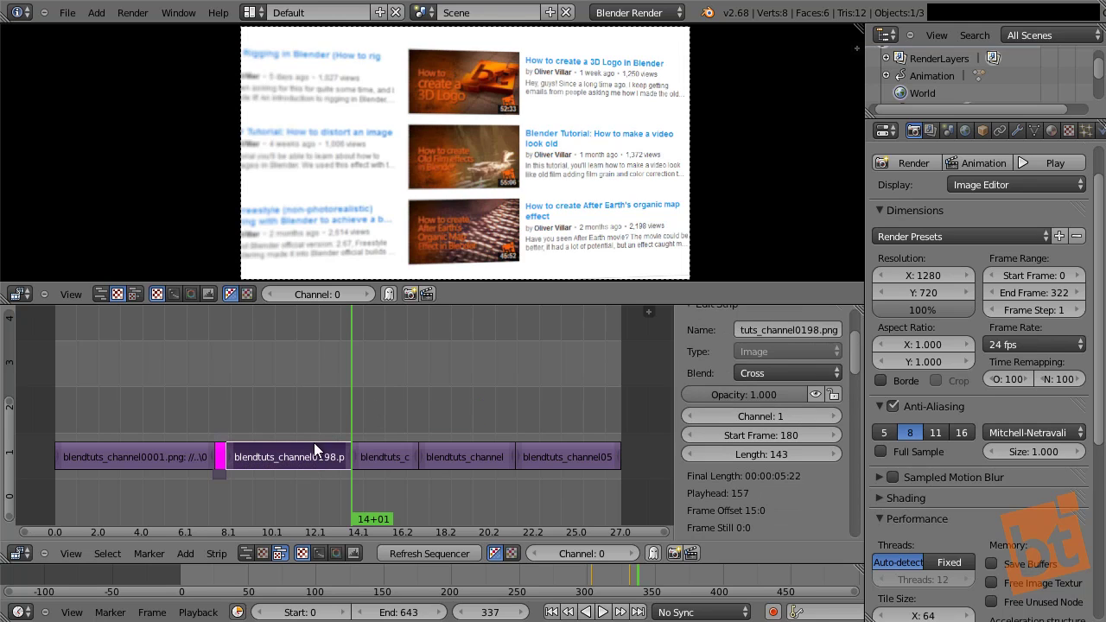
right_click(388, 458)
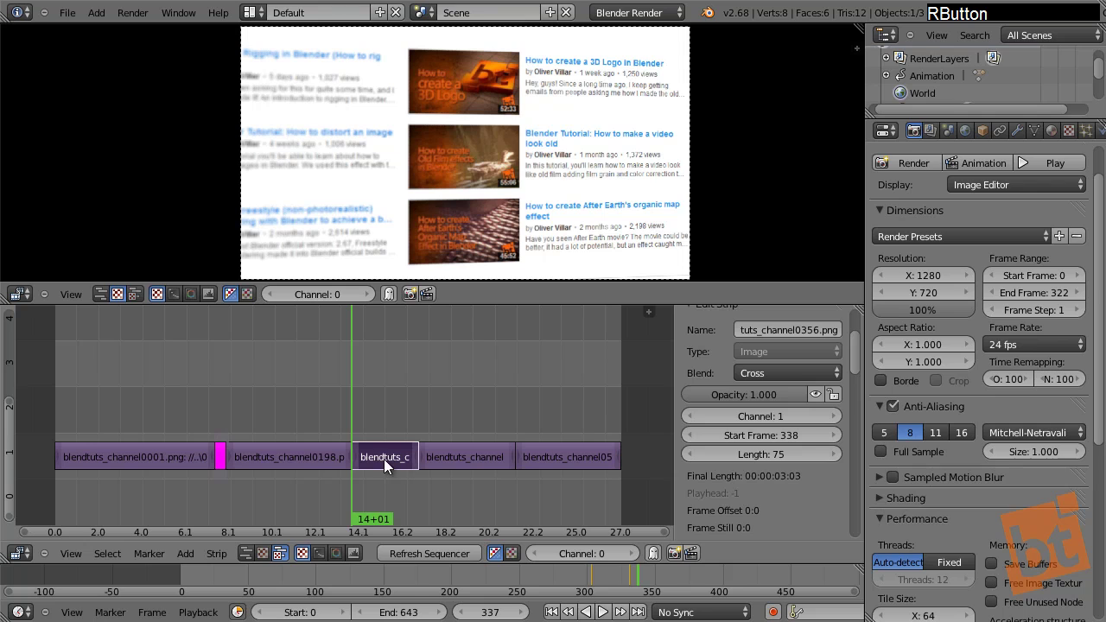
left_click_drag(388, 403, 359, 401)
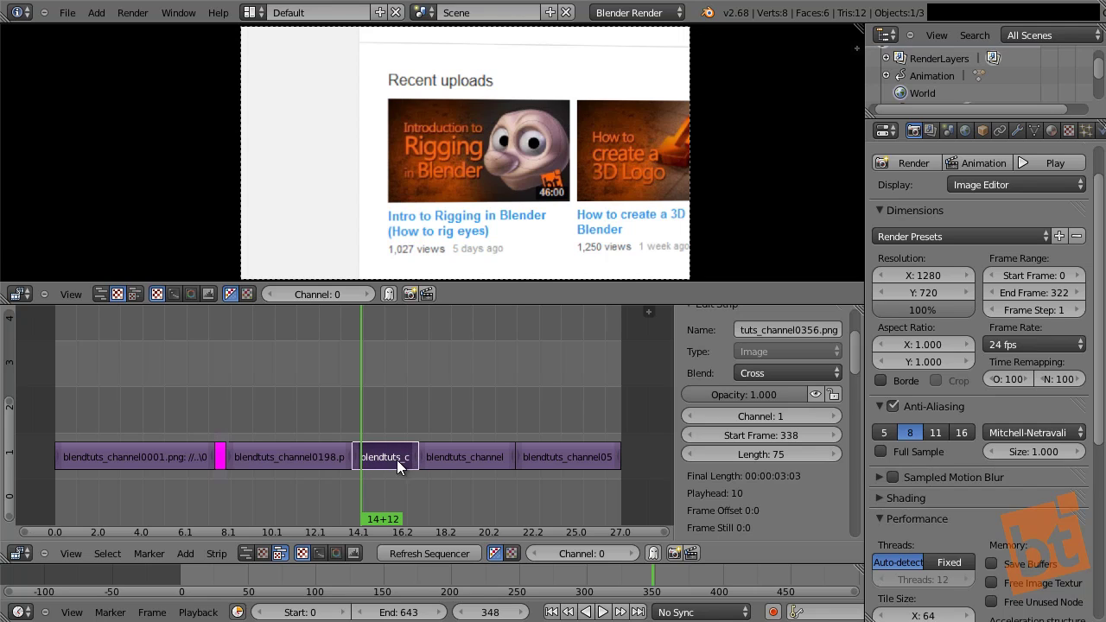
key("x")
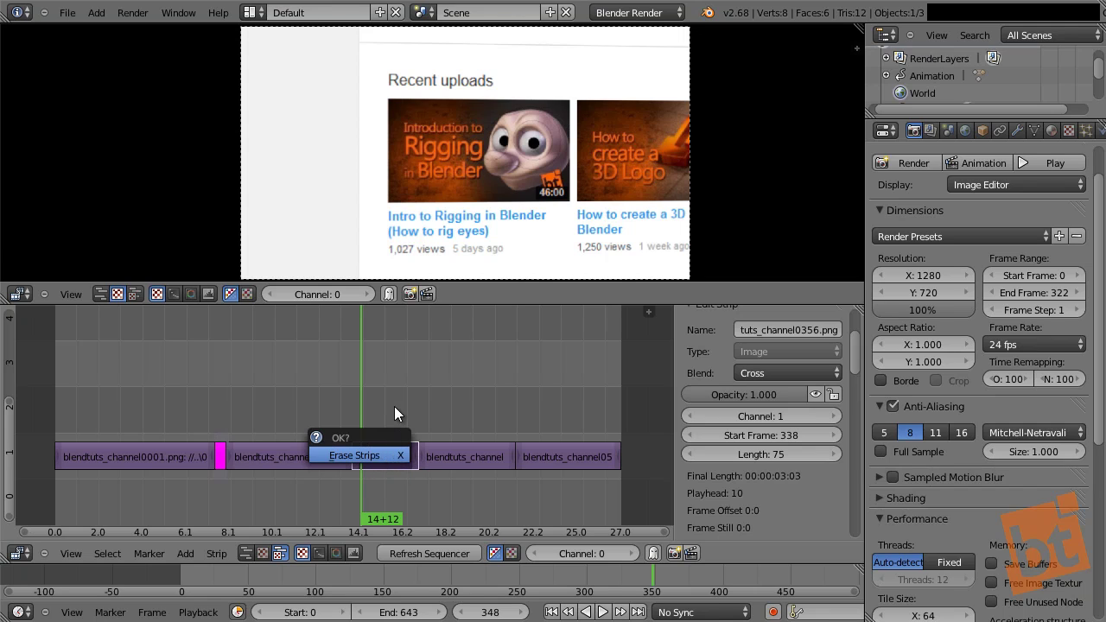
left_click_drag(355, 394, 353, 378)
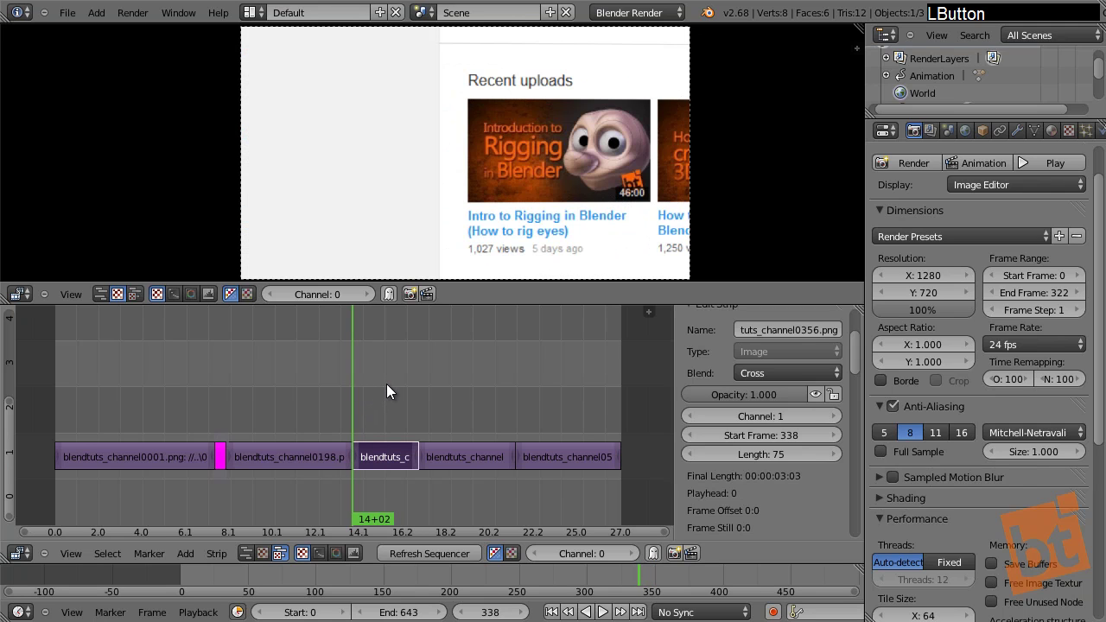
key("shift+a")
mouse_move(387, 383)
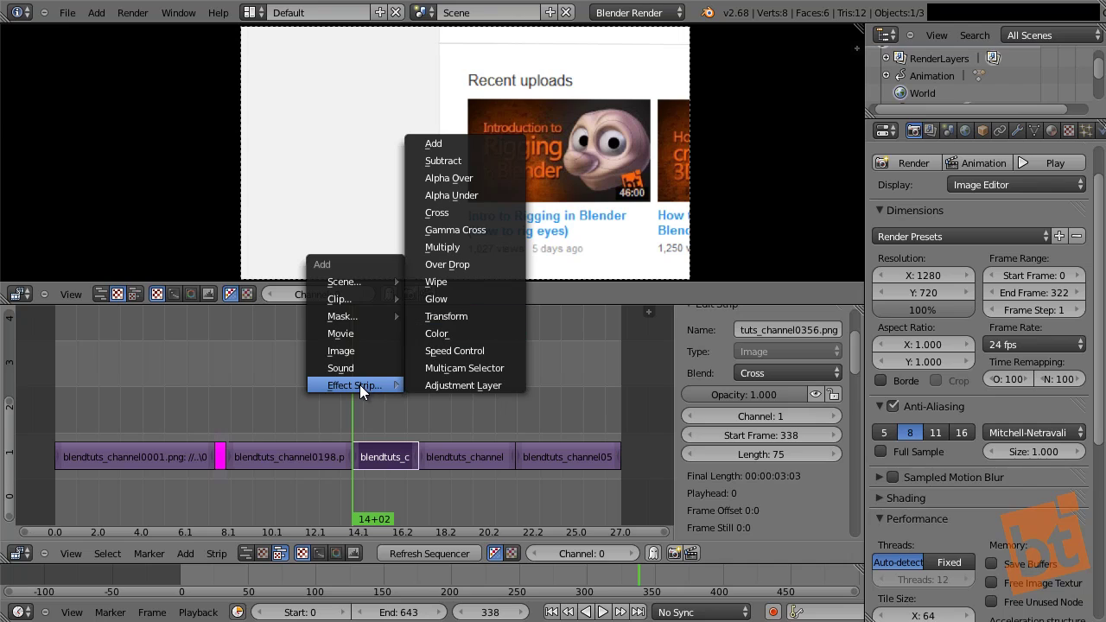
left_click(478, 316)
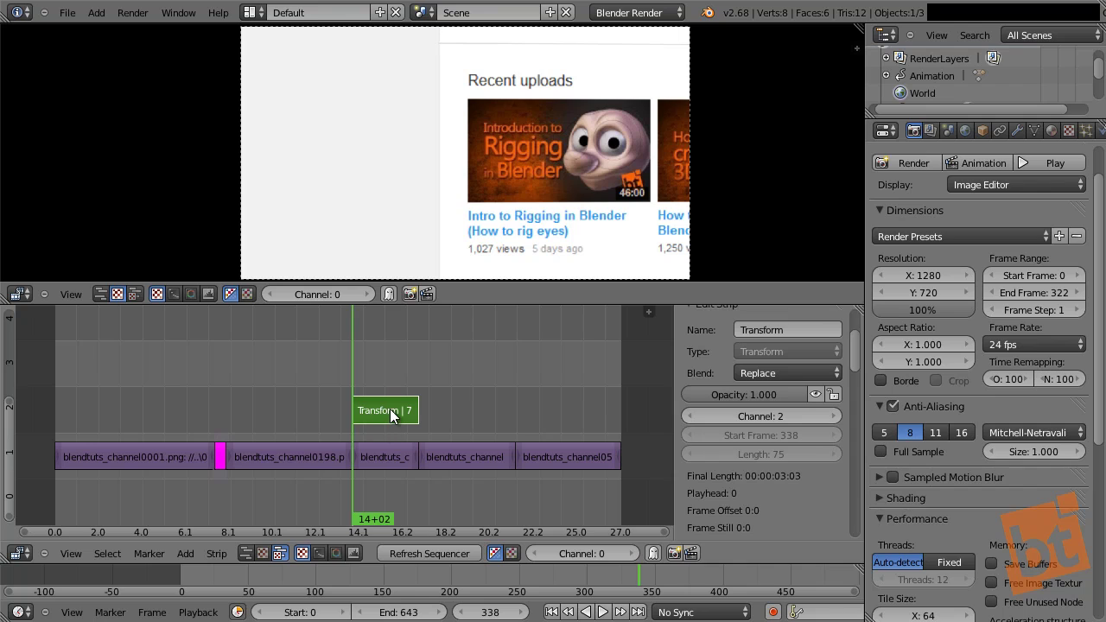
Enable Uniform Scale in the Transform strip's effect settings
left_click_drag(353, 367, 383, 368)
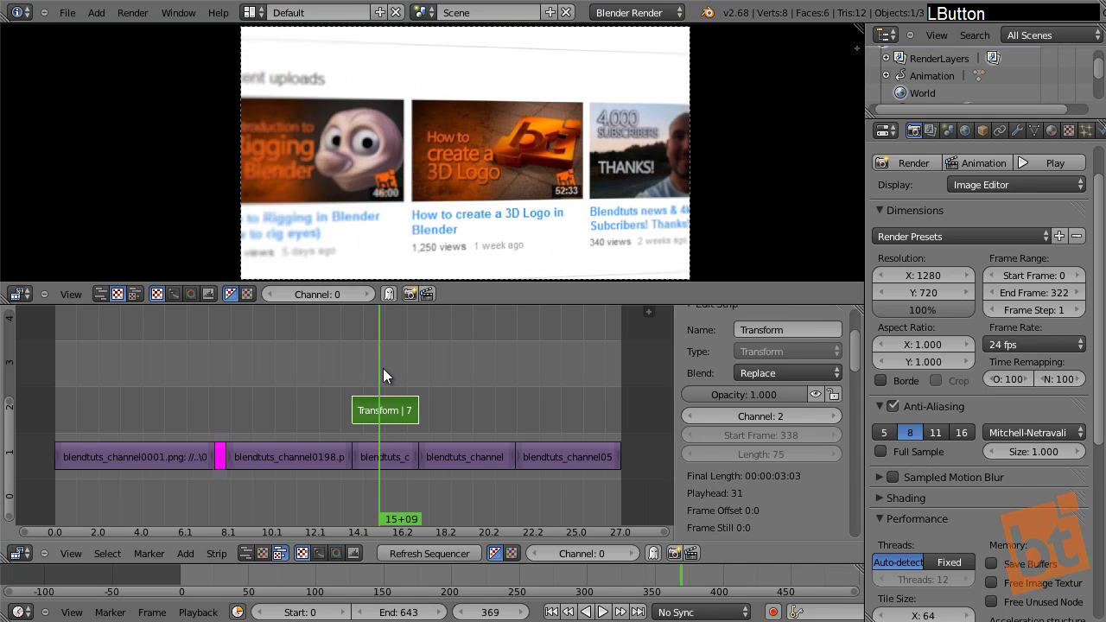
right_click(383, 413)
middle_click_drag(727, 414, 691, 178)
middle_click_drag(690, 465, 687, 379)
left_click(689, 384)
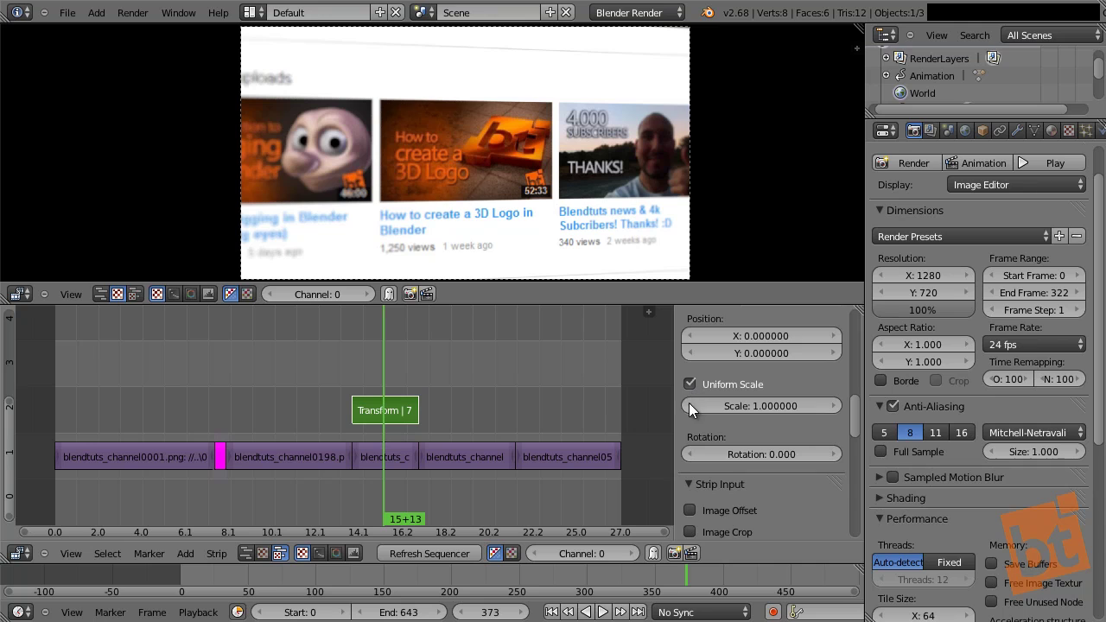
Keyframe the Transform strip's scale at 1.0 on 14+12 and at 3.01 on 16+07
left_click_drag(406, 379, 361, 377)
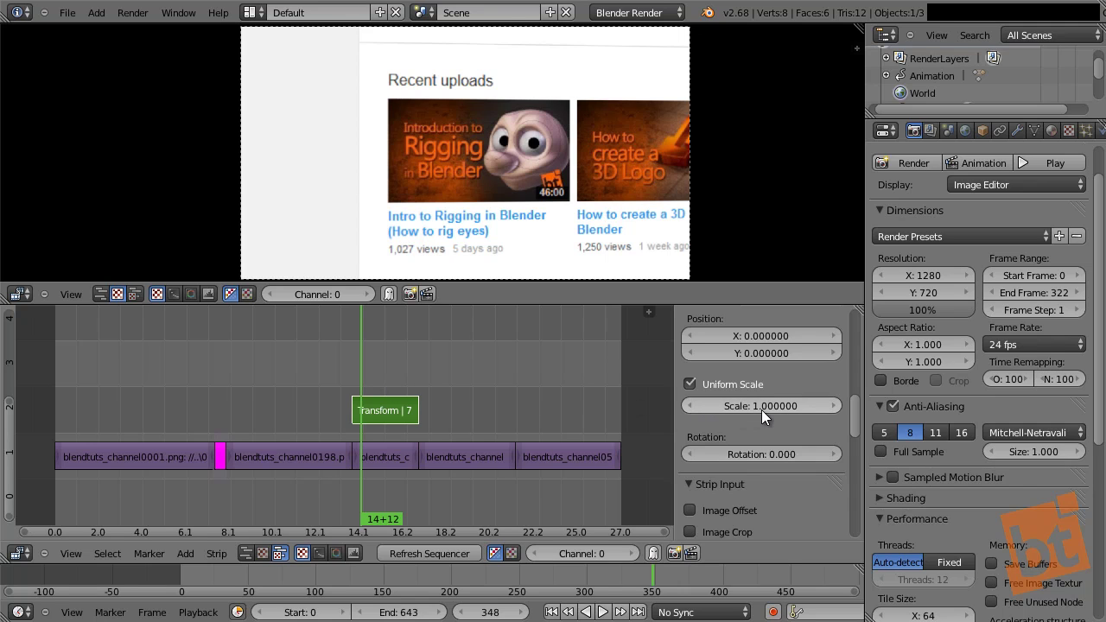
key("i")
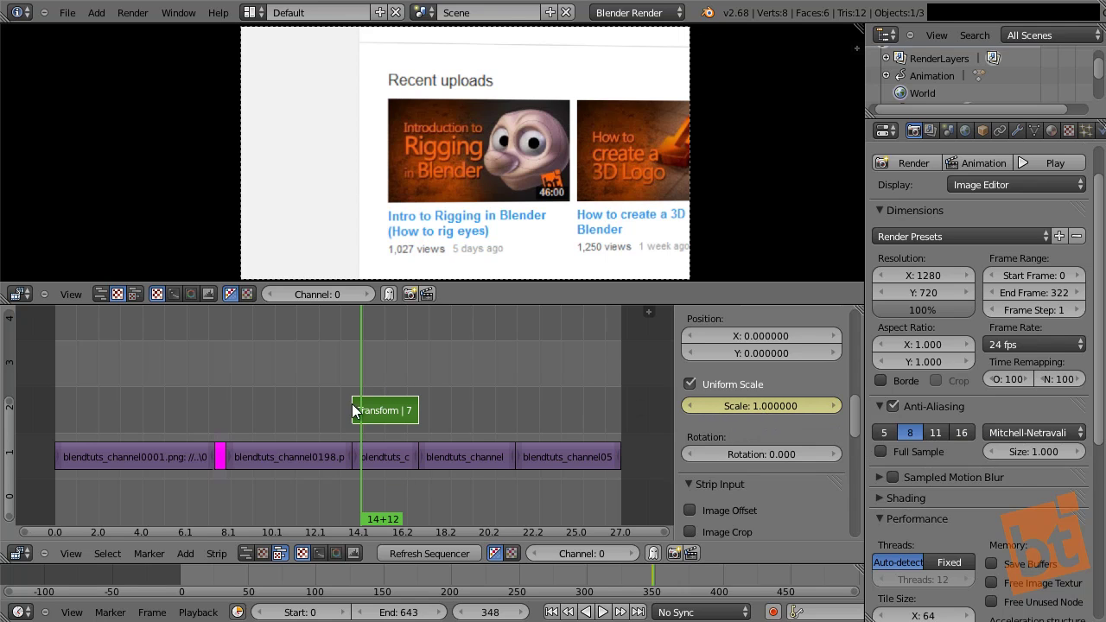
left_click_drag(363, 373, 396, 375)
left_click_drag(748, 408, 809, 419)
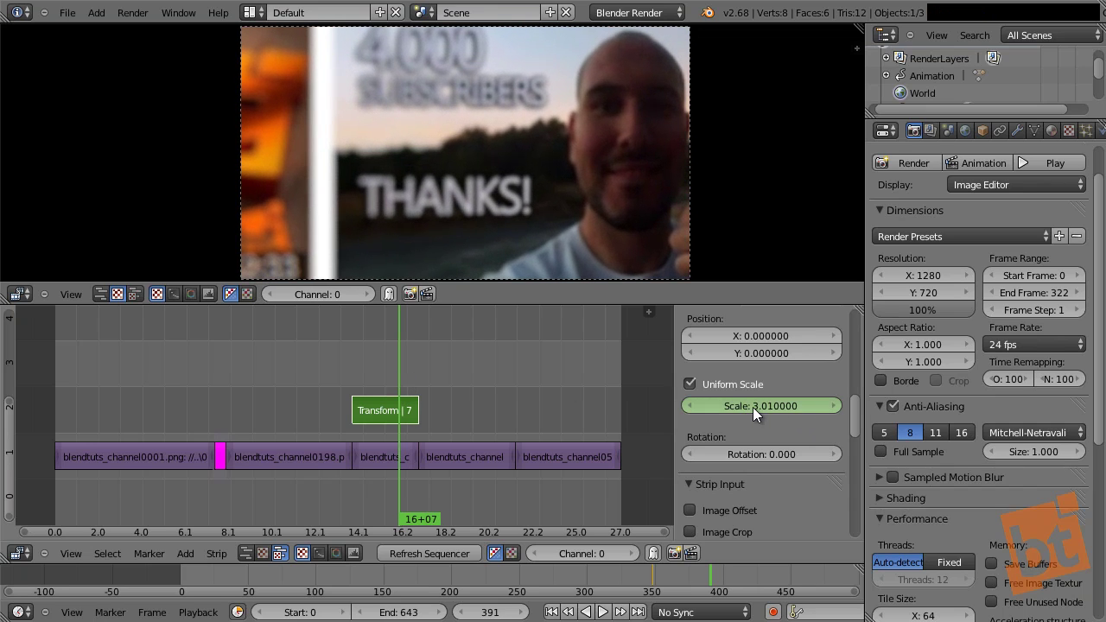
key("i")
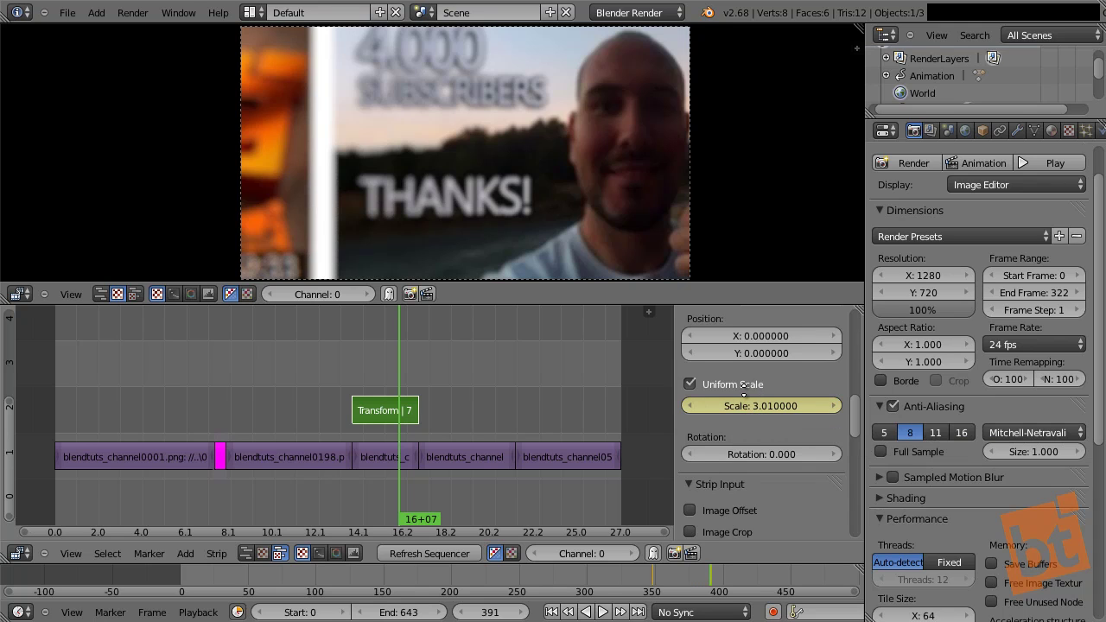
Insert keyframes for the Transform strip's X and Y position at 0 on 14+15
scroll(743, 399, "up", 1)
left_click_drag(388, 378, 364, 374)
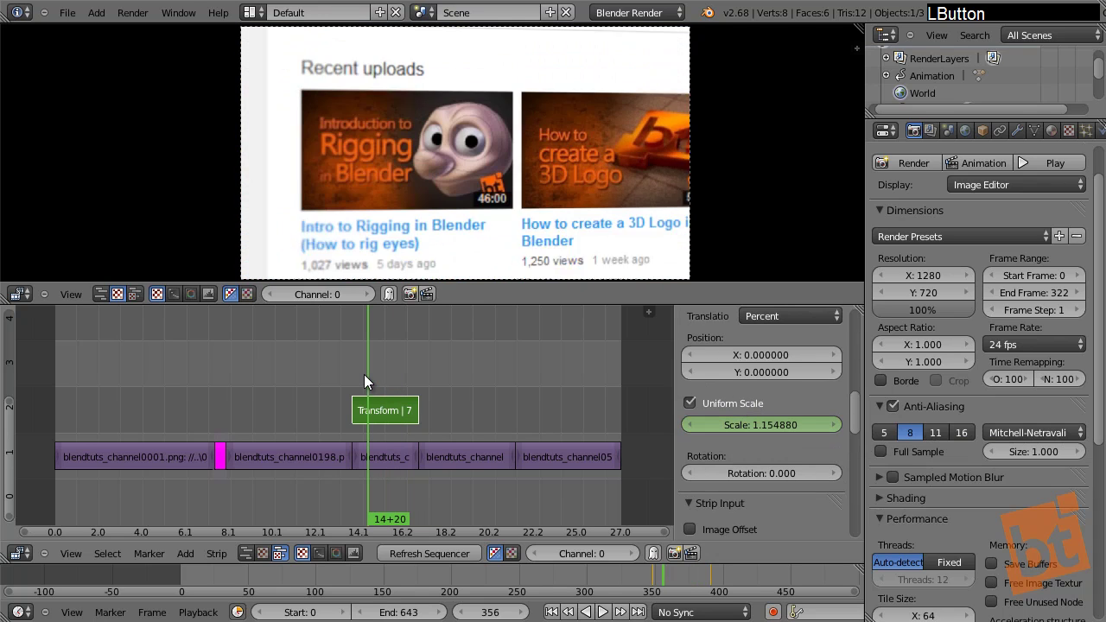
key("i")
key("i")
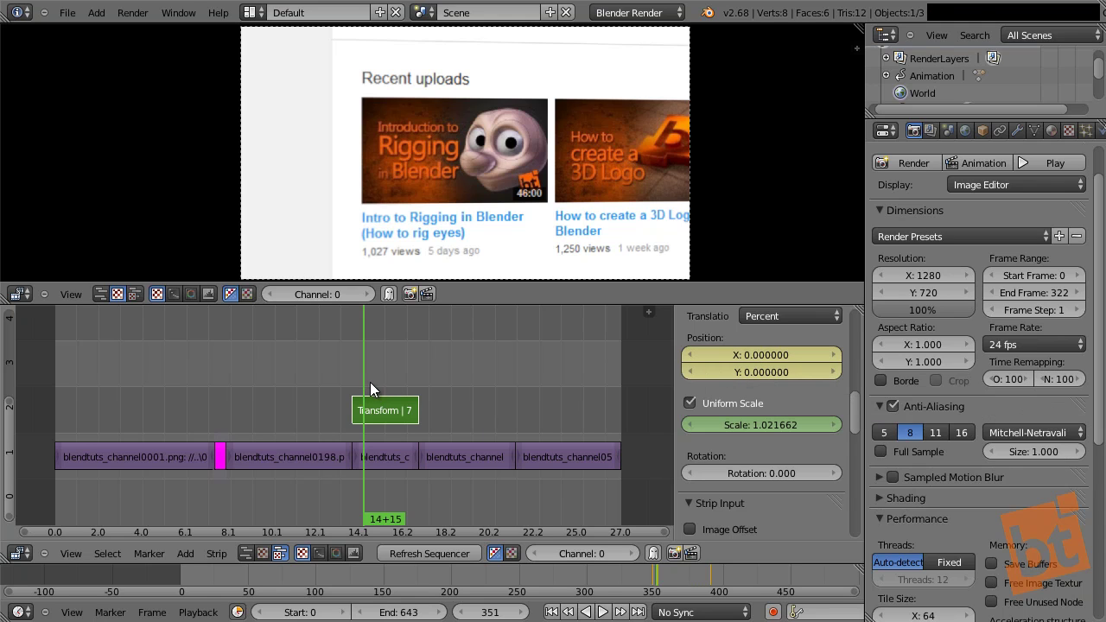
Set the Transform strip's position to X -54.57 and Y 0.39 at 16+00 and insert keyframes for it
mouse_move(373, 379)
left_mouse_down()
mouse_move(395, 385)
mouse_move(402, 370)
mouse_move(390, 367)
left_mouse_up()
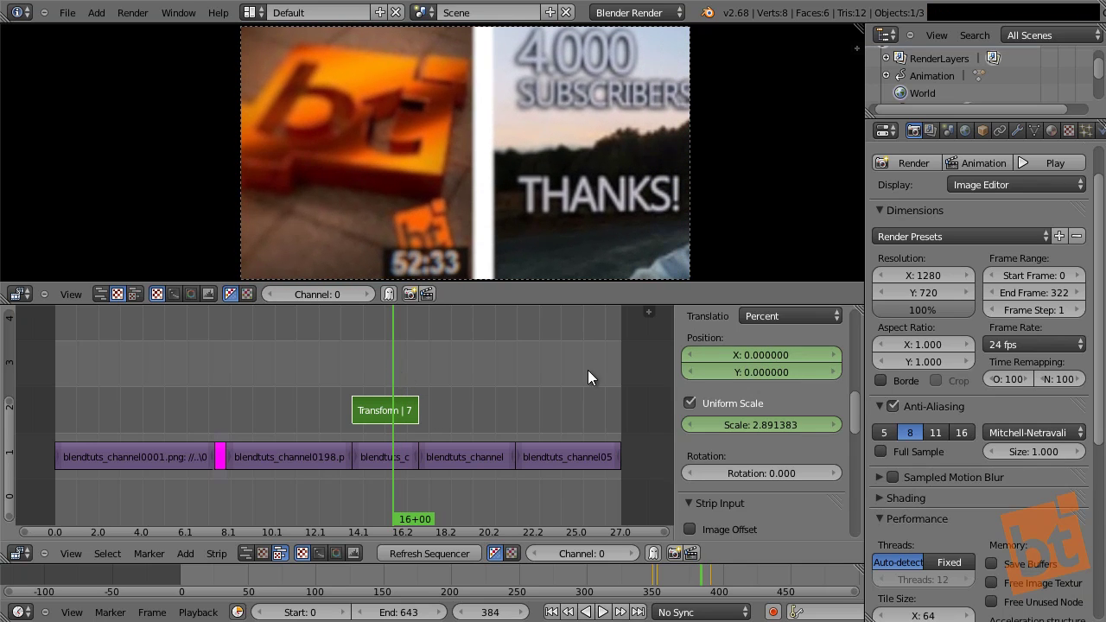
left_click_drag(738, 354, 274, 571)
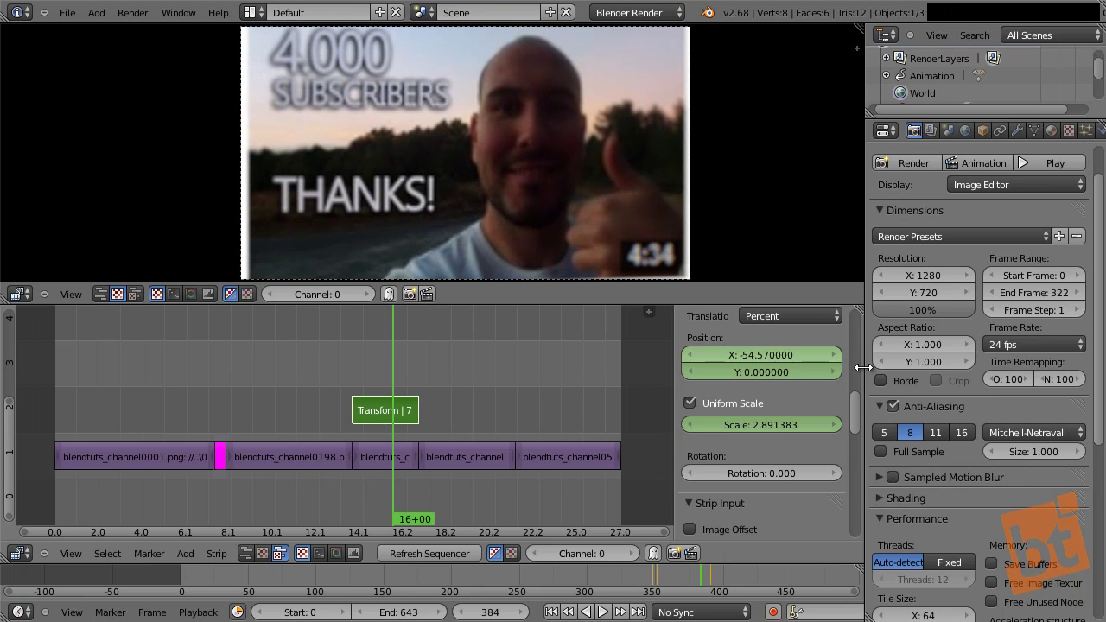
left_click_drag(756, 369, 770, 370)
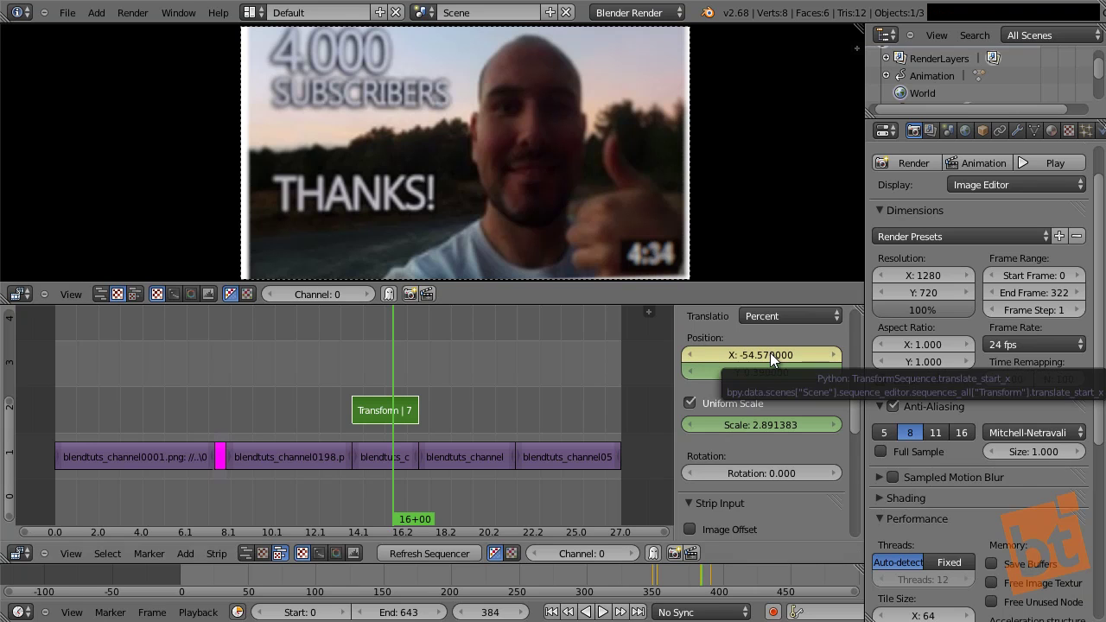
key("i")
Play the timeline repeatedly from just before the Transform strip to review its animated scale and position
left_click_drag(380, 379, 340, 385)
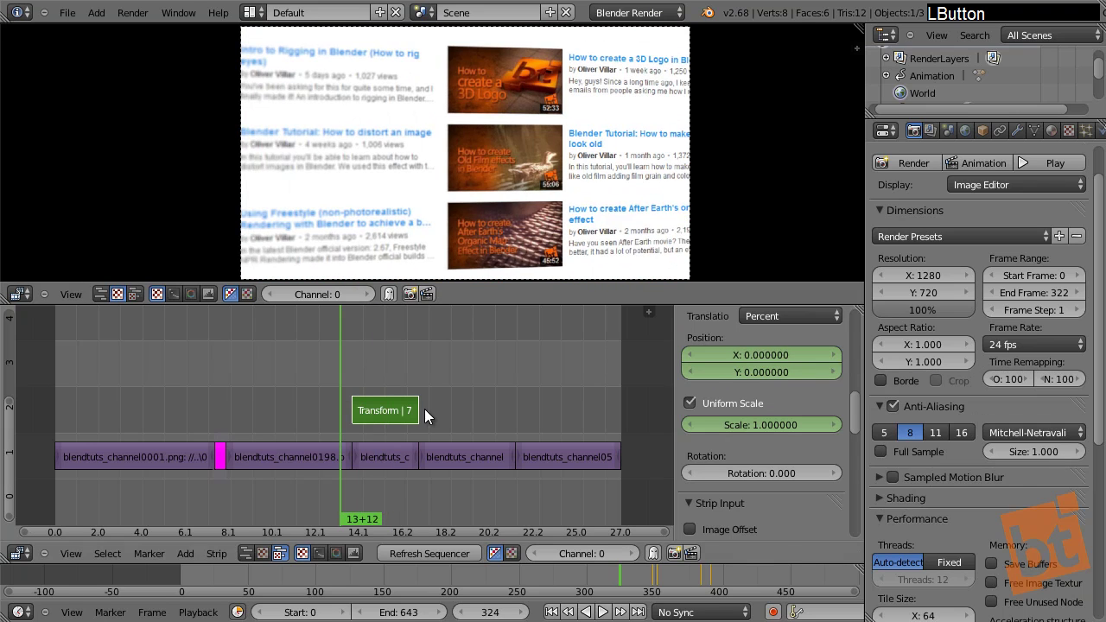
key("alt+a")
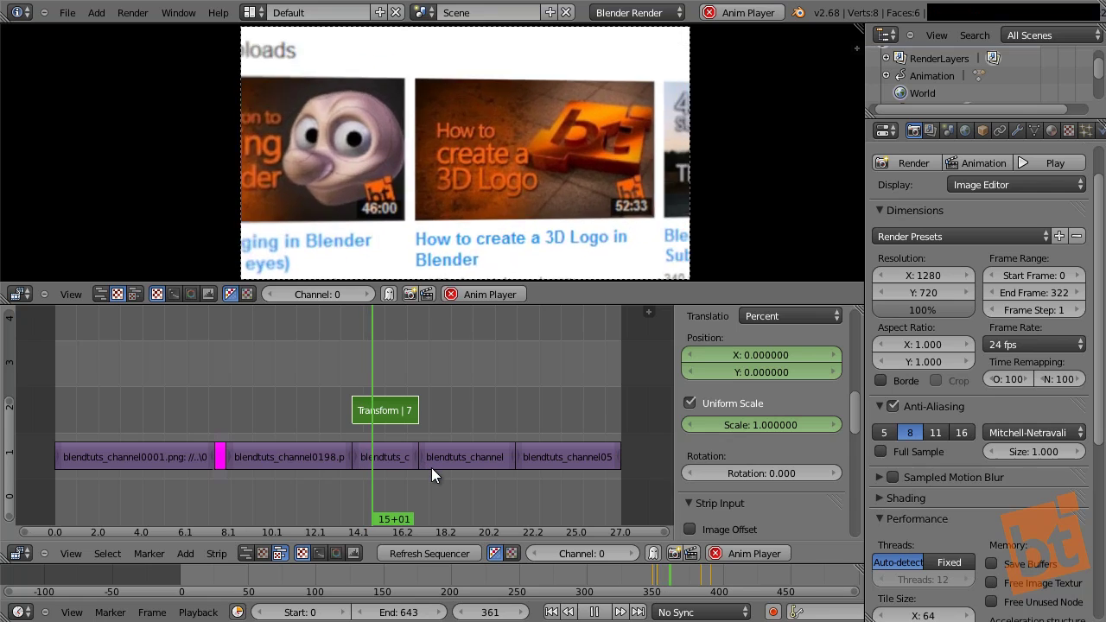
left_click(352, 365)
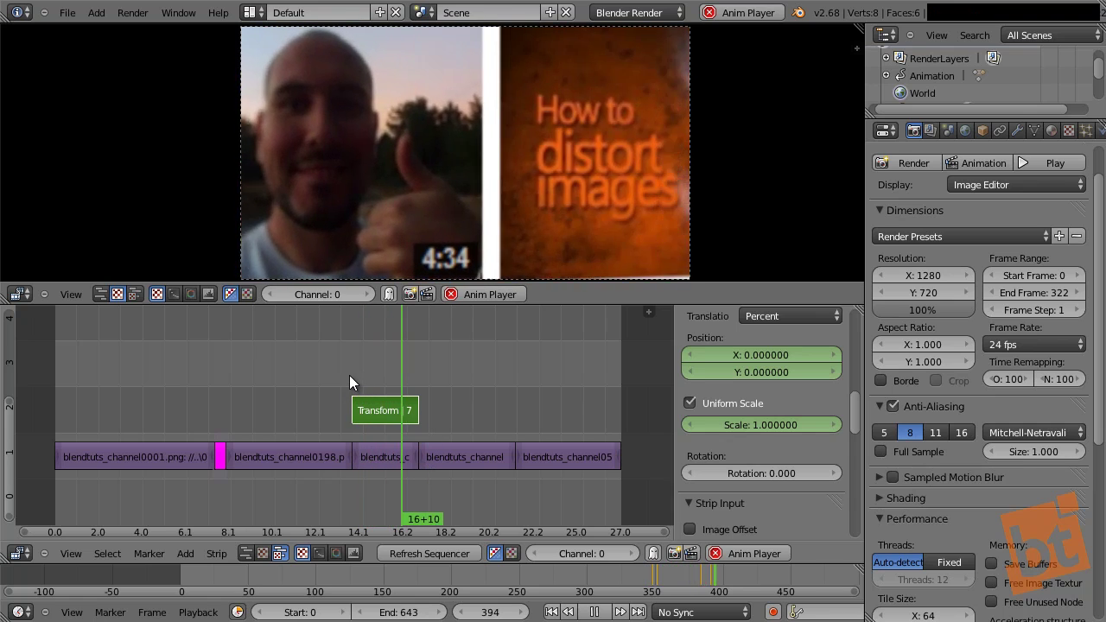
left_click(353, 380)
left_click(357, 380)
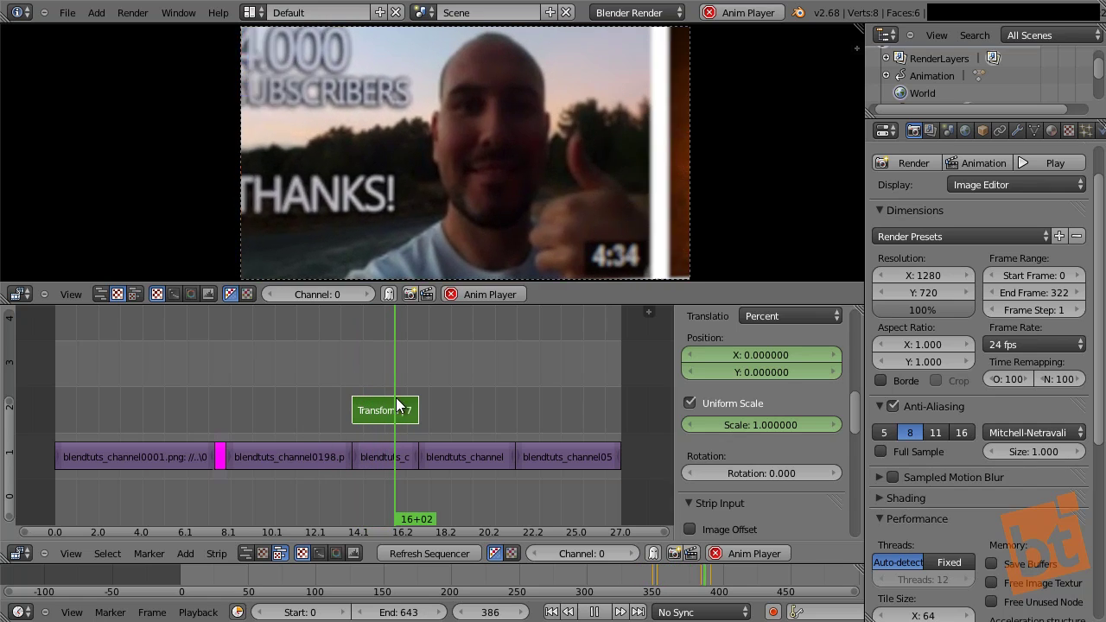
left_click(343, 364)
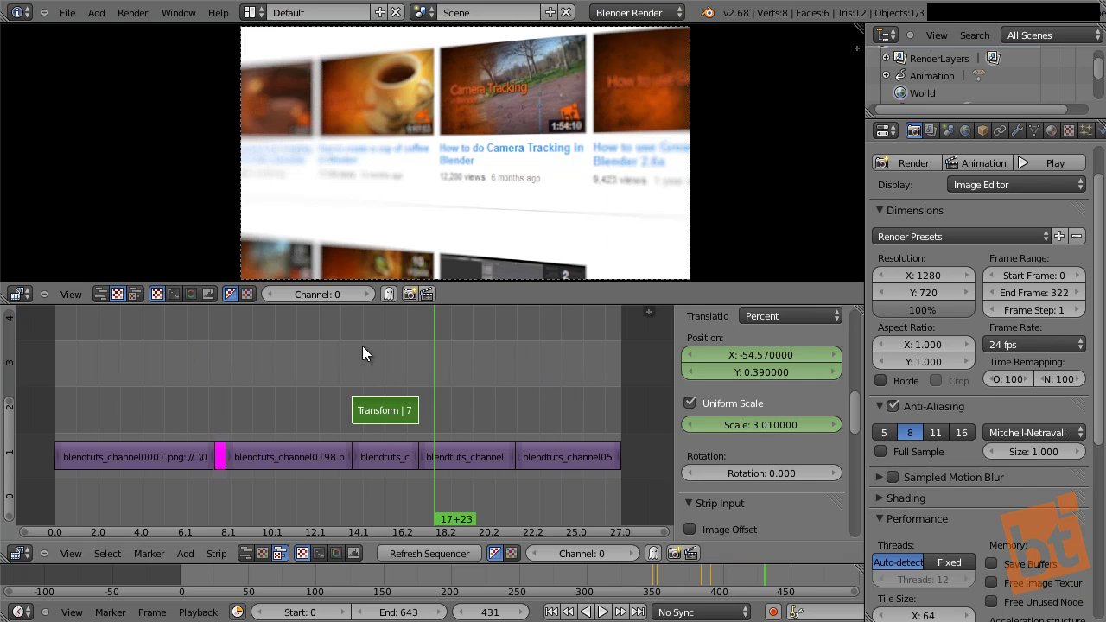
middle_click_drag(452, 372, 441, 400)
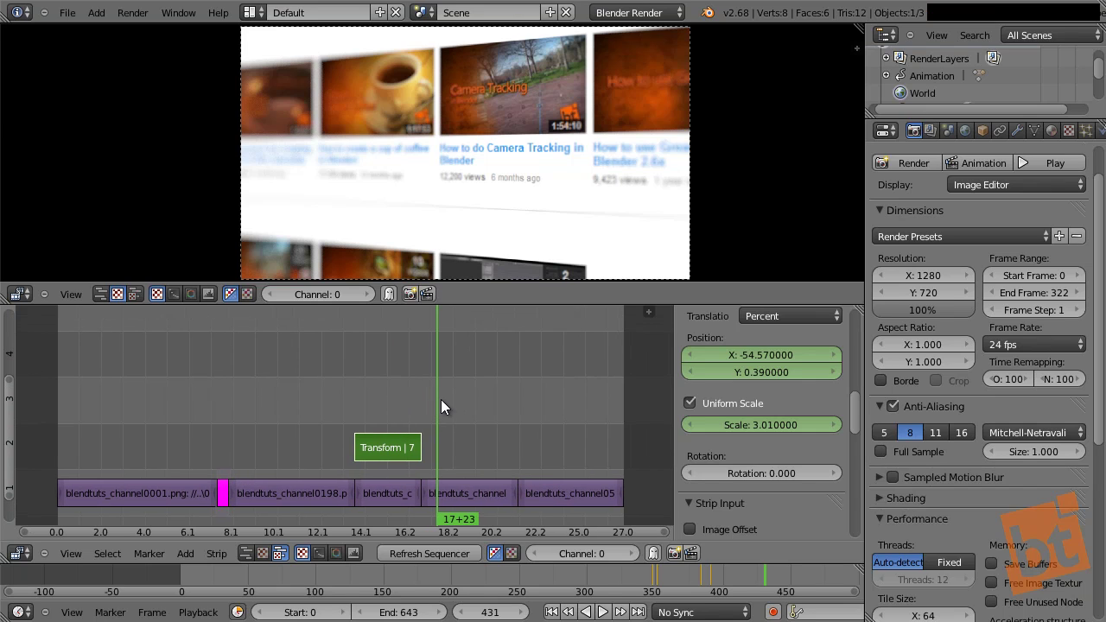
Go to 11+03, add logoShadeless_small.png on channel 3 and extend its end to frame 645 so it spans the edit
left_click_drag(434, 410, 292, 420)
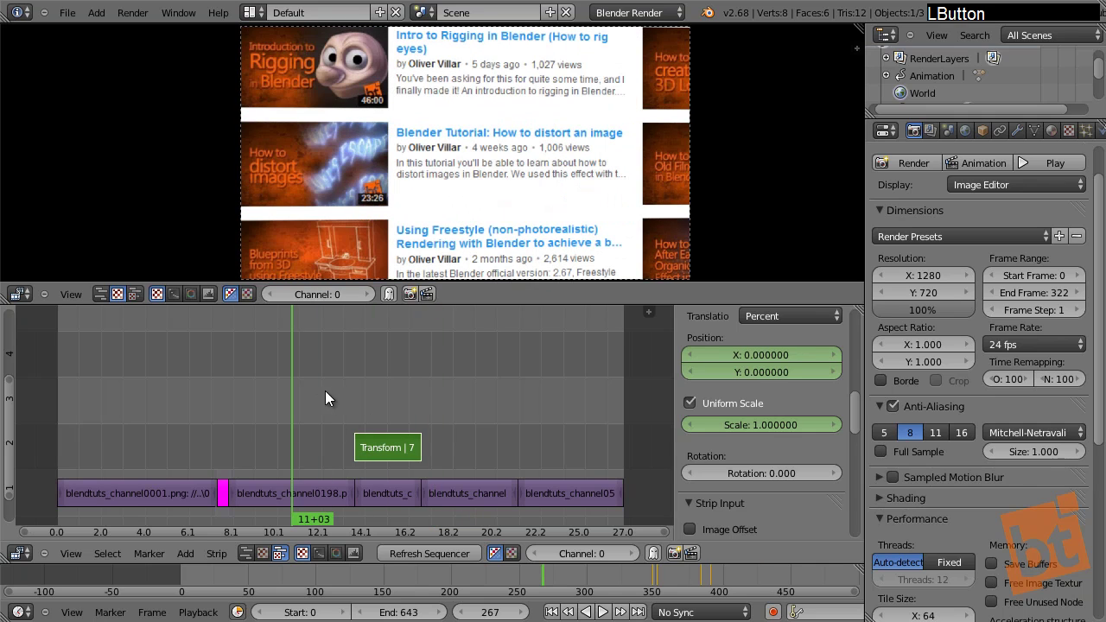
left_click(292, 420)
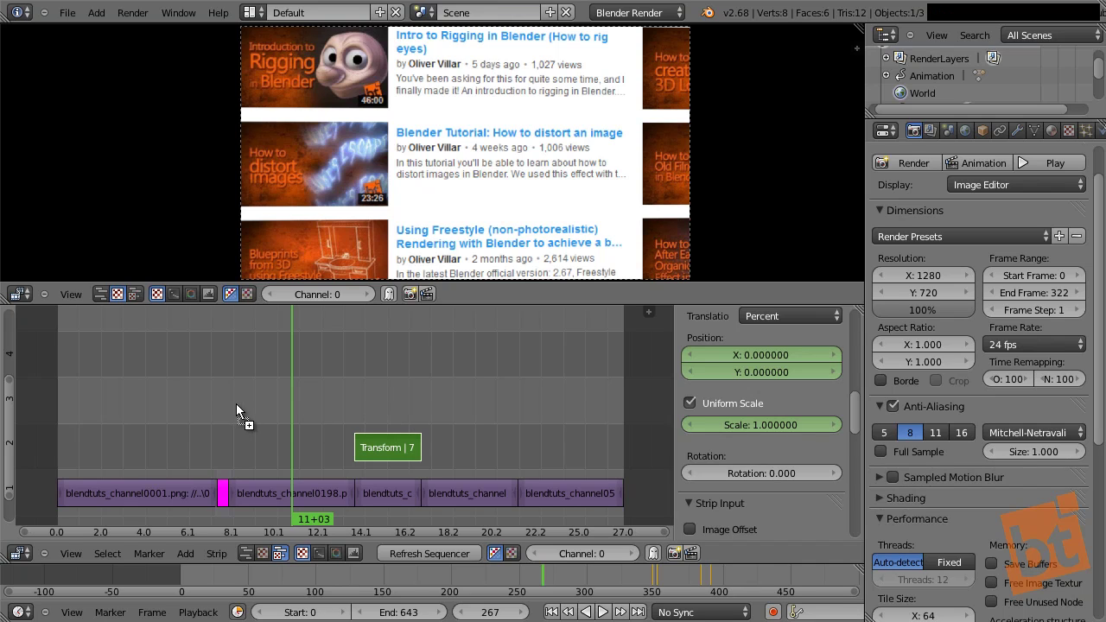
left_click_drag(253, 402, 291, 424)
right_click_drag(301, 444, 628, 417)
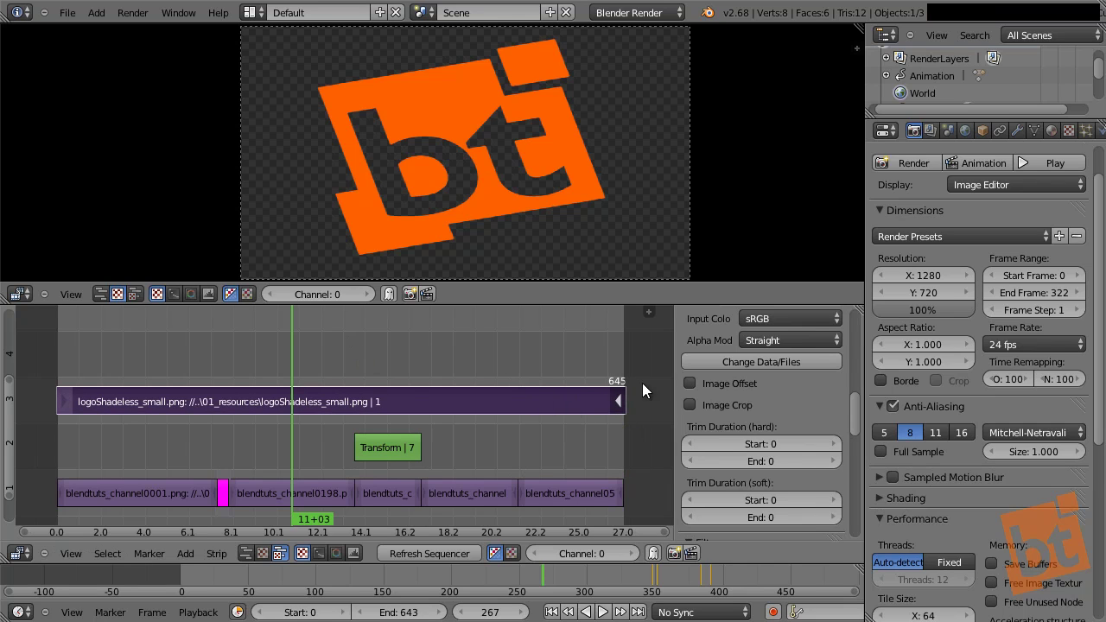
Enlarge the sequencer area and enable Image Offset on the logo strip to show it at its original size
middle_click_drag(722, 364, 713, 547)
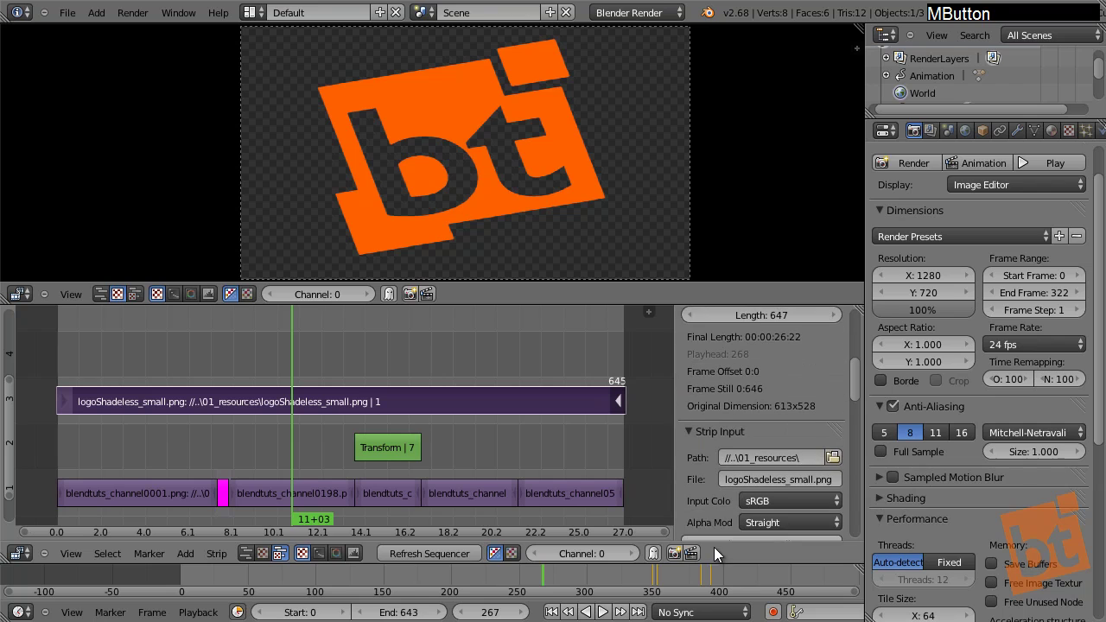
left_click_drag(678, 282, 648, 173)
scroll(572, 124, "down", 4)
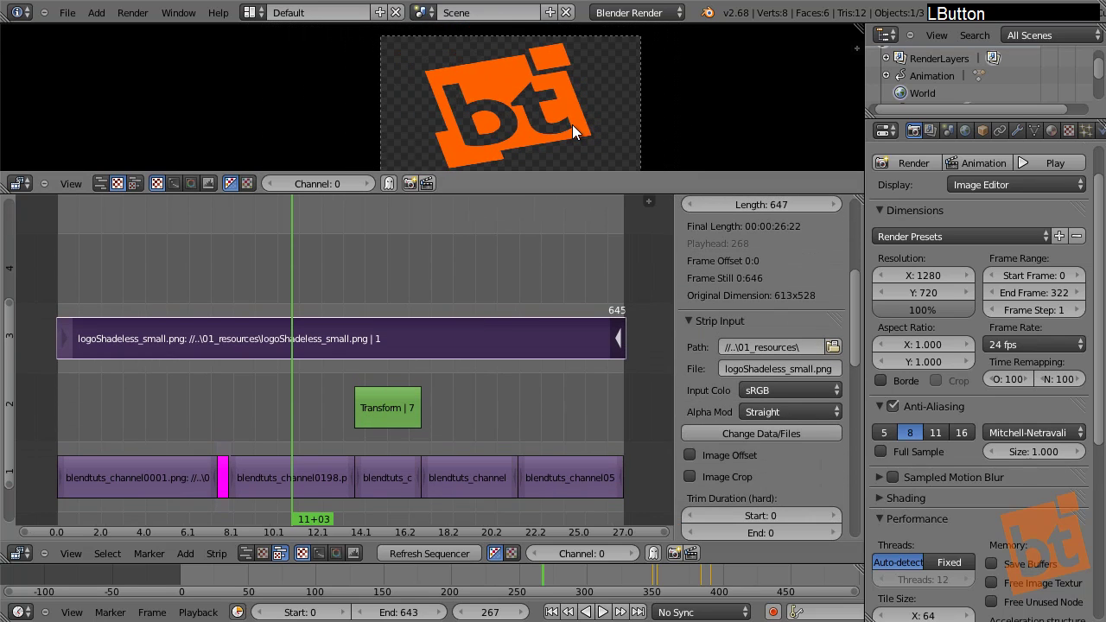
middle_click_drag(574, 131, 530, 114)
middle_click_drag(767, 328, 753, 254)
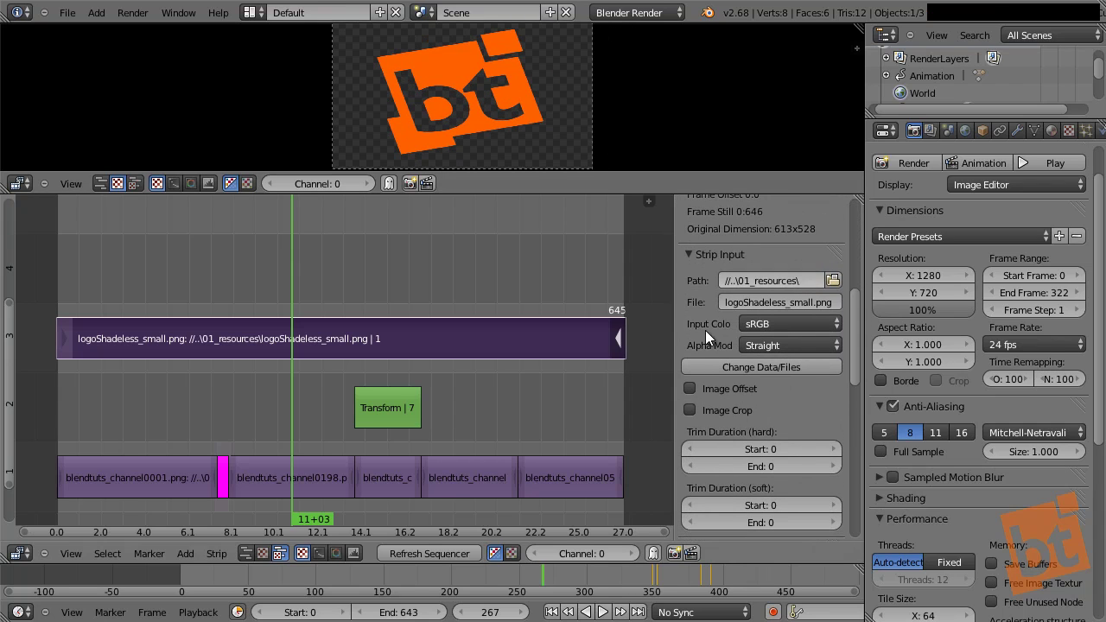
left_click(690, 389)
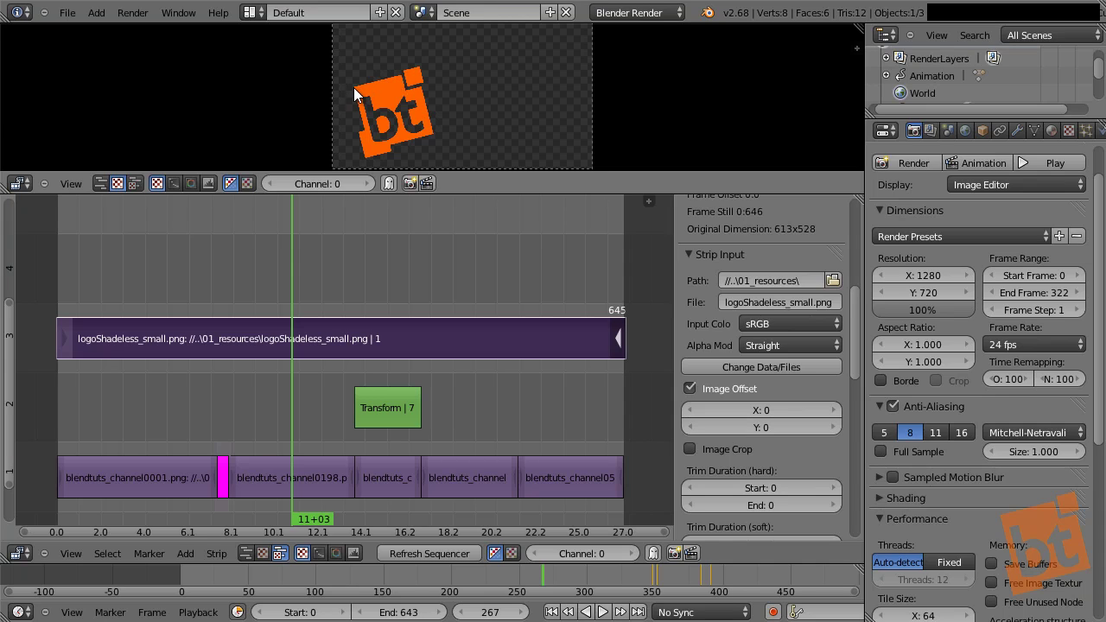
left_click(690, 388)
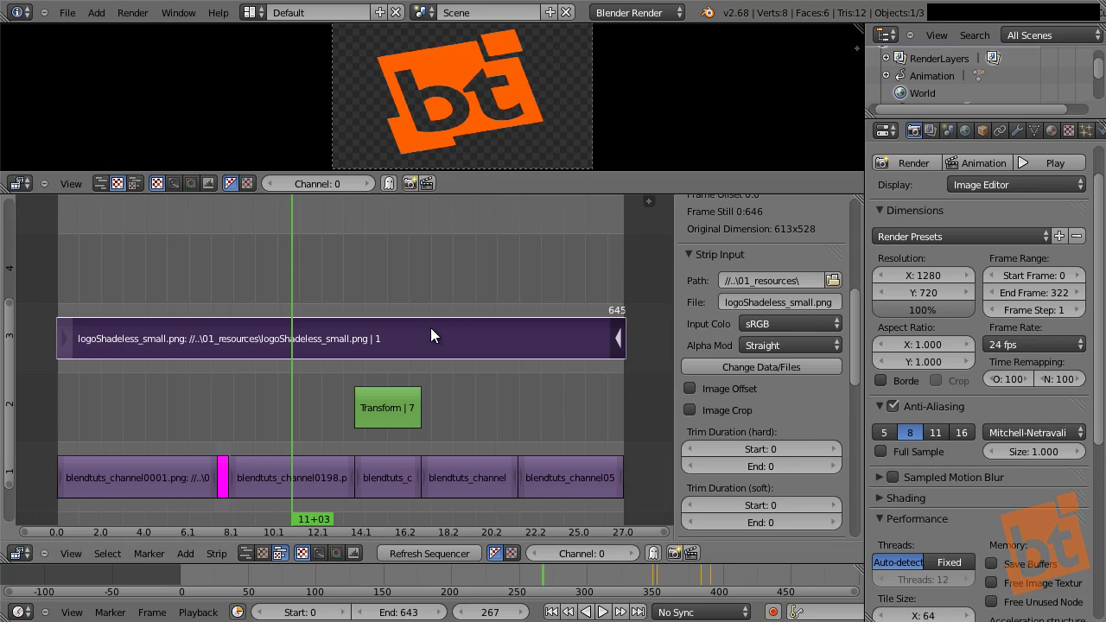
left_click(689, 389)
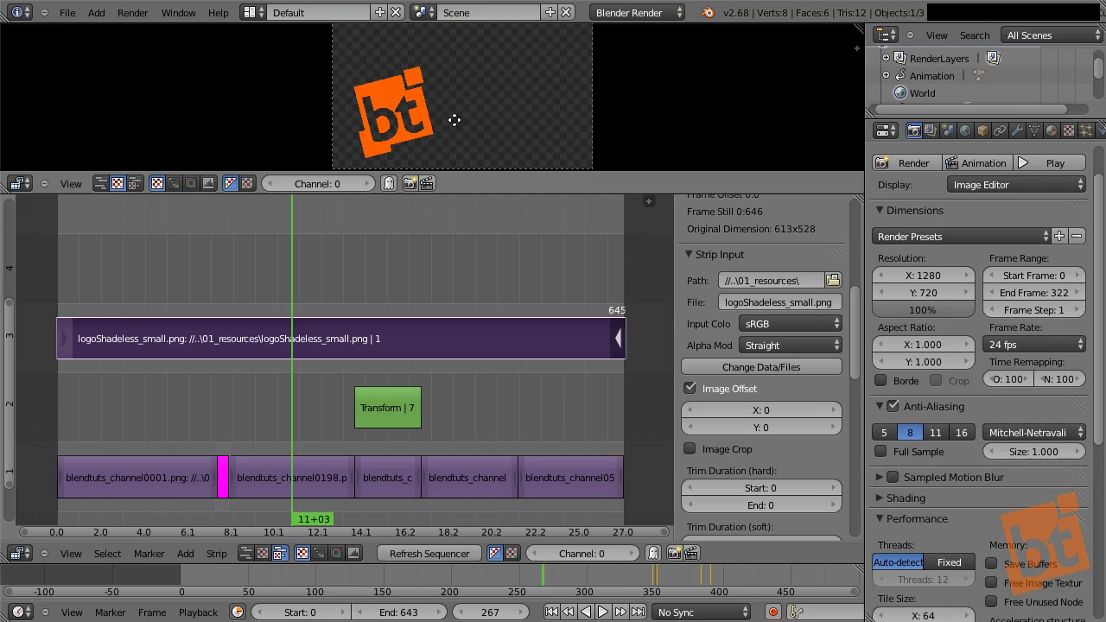
Set the logo strip's alpha mode to Premultiplied and its blend mode to Alpha Over
middle_click_drag(469, 132, 472, 134)
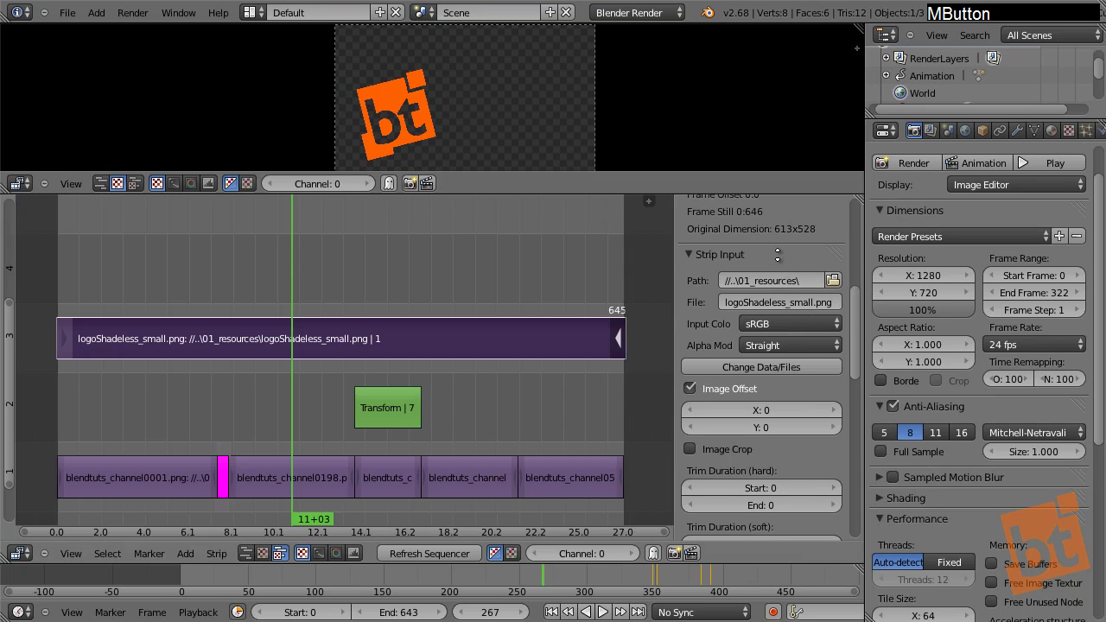
middle_click_drag(702, 355, 703, 391)
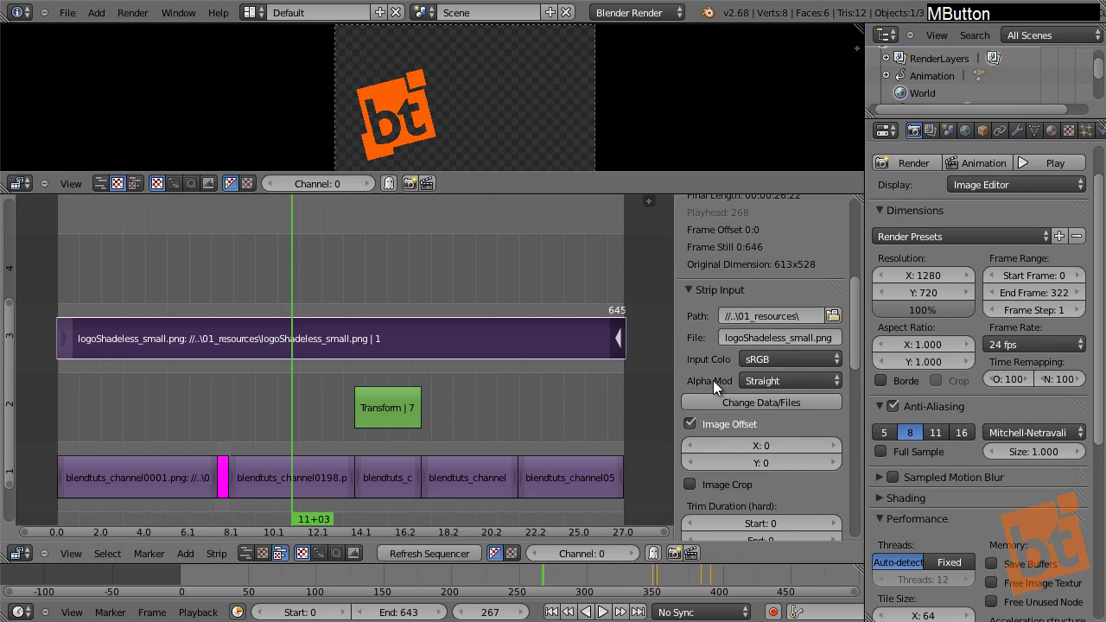
left_click(800, 381)
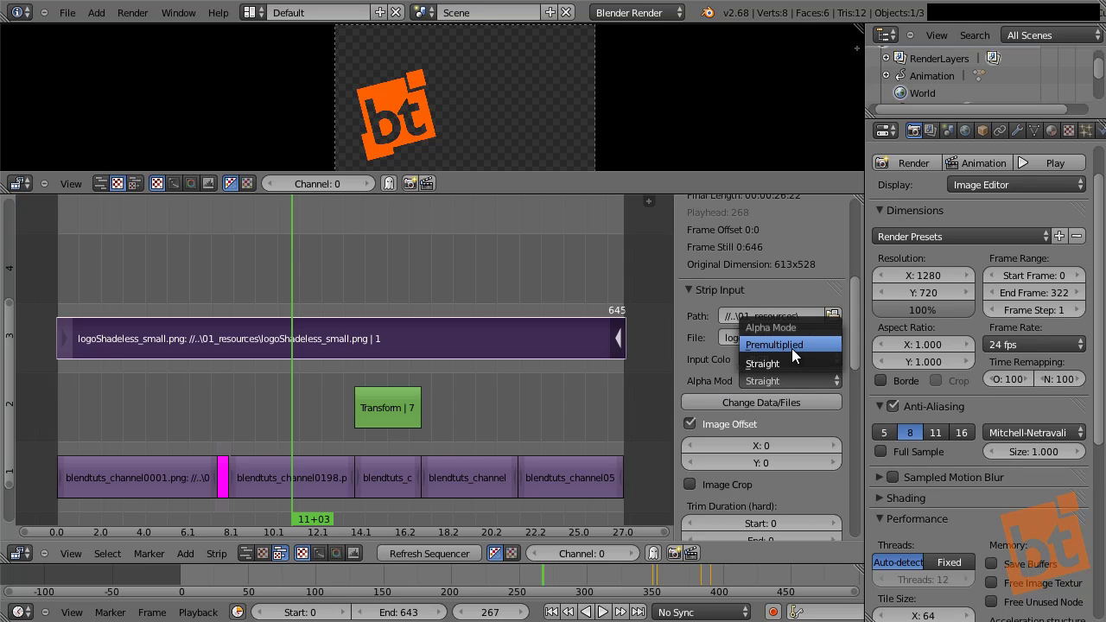
left_click(791, 347)
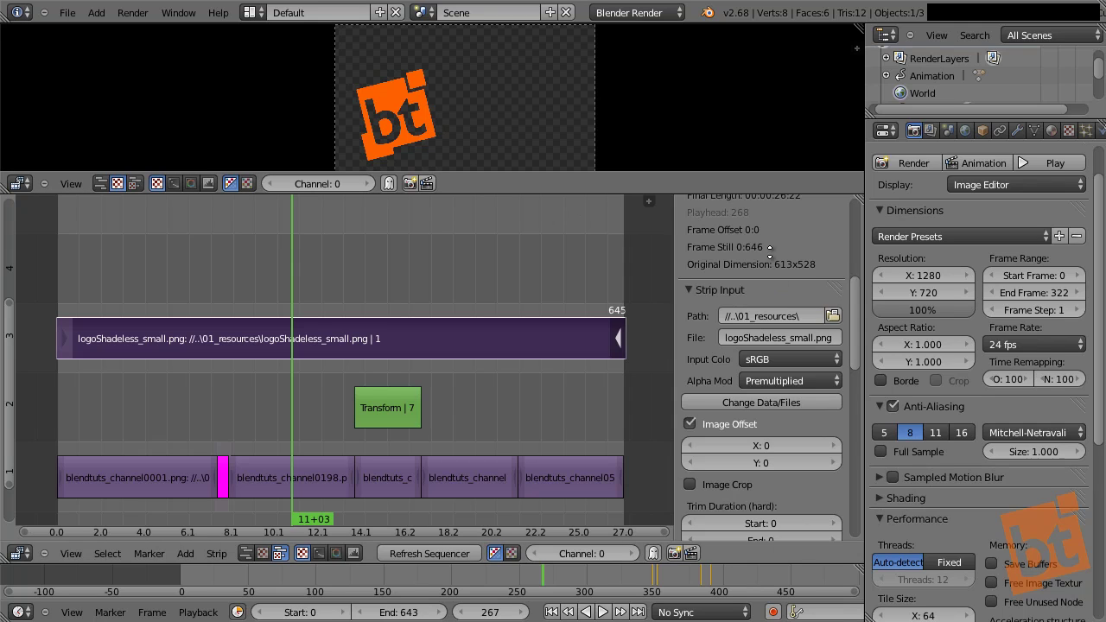
mouse_move(761, 203)
middle_mouse_down()
mouse_move(759, 324)
mouse_move(724, 479)
middle_mouse_up()
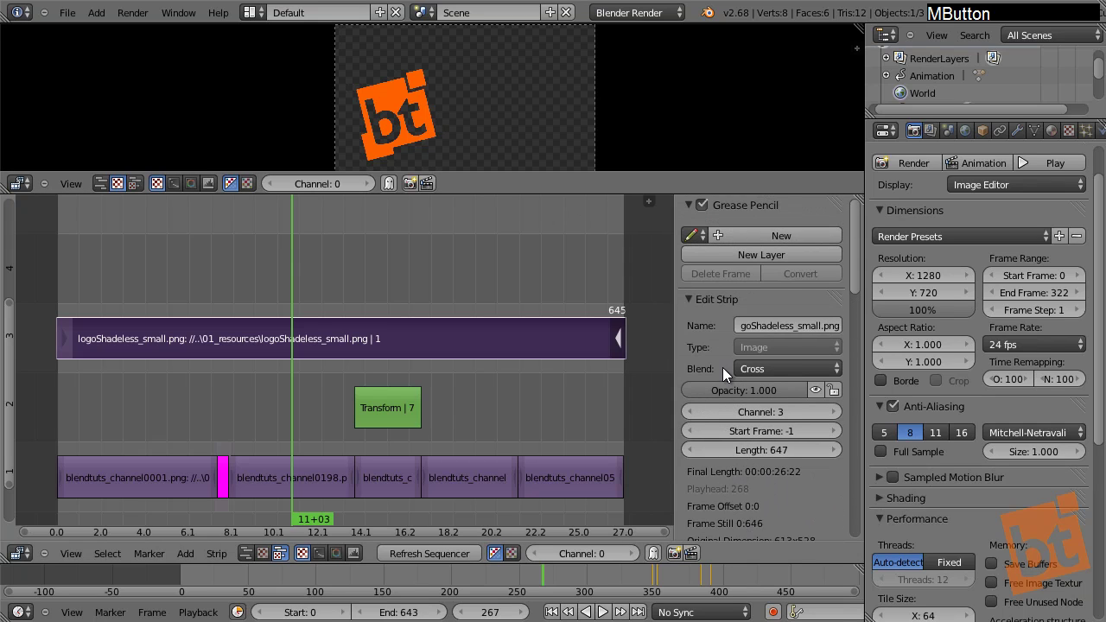
left_click(767, 368)
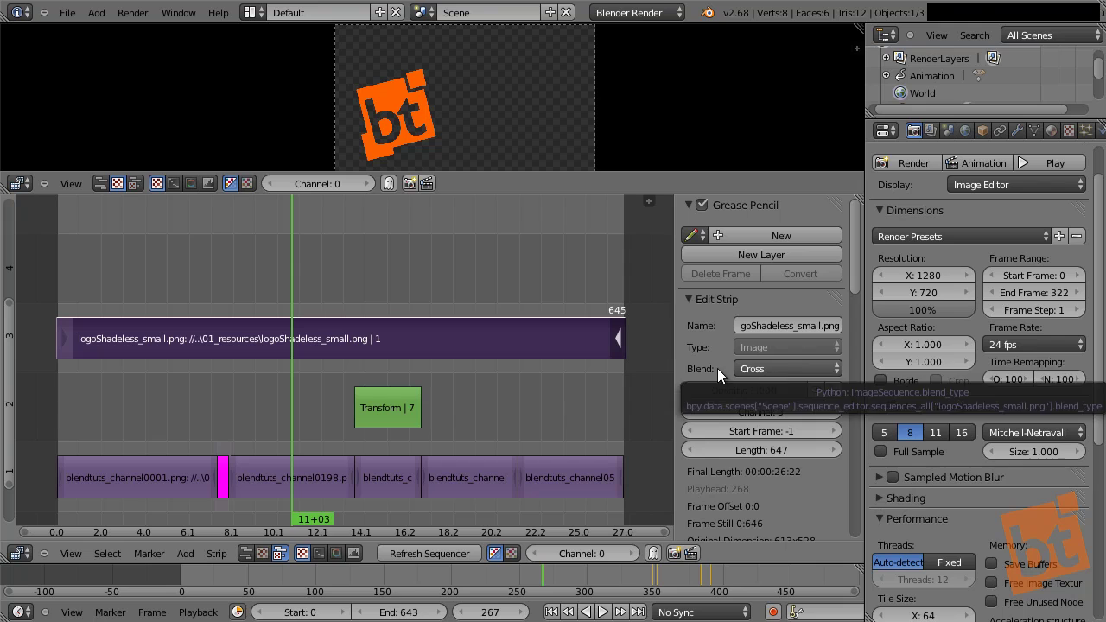
left_click(778, 369)
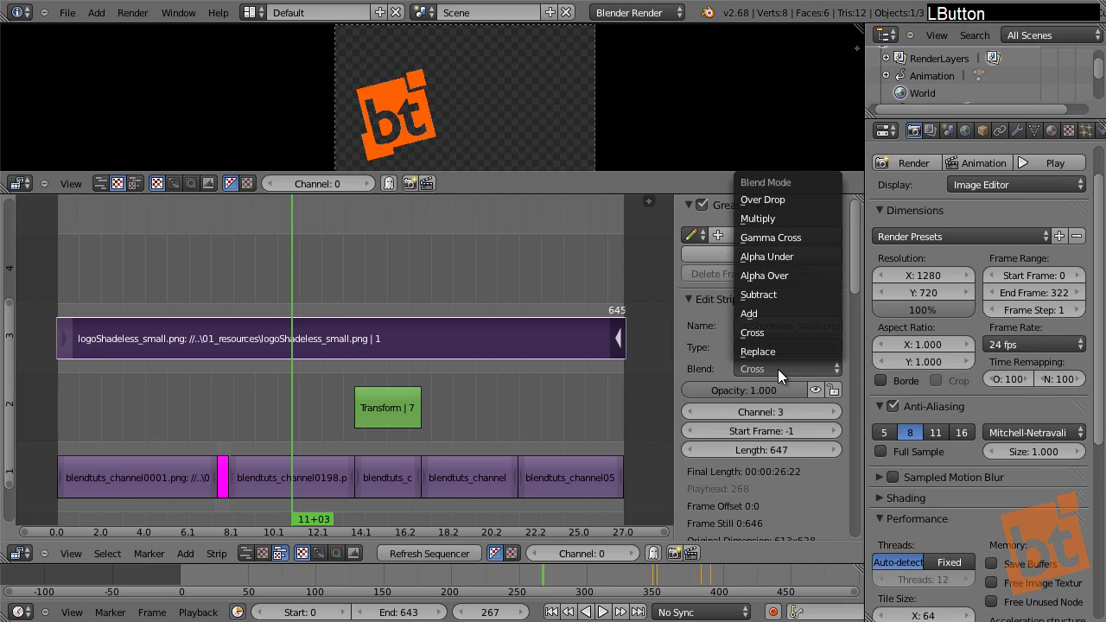
left_click(784, 275)
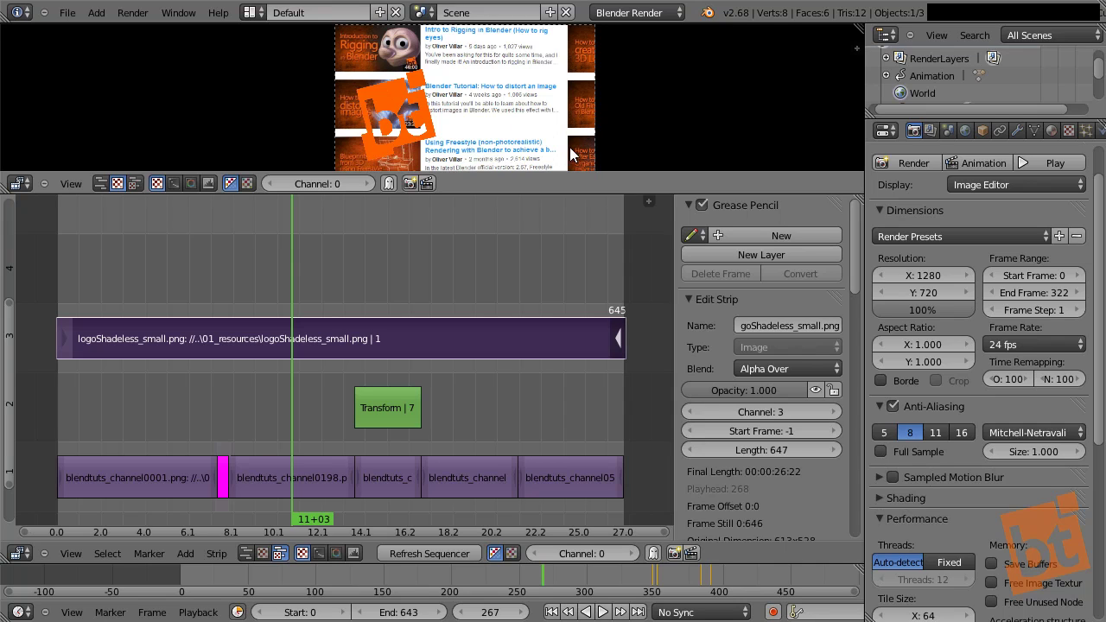
Set the logo strip's image offset to X 339 and Y 78
scroll(726, 420, "down", 8)
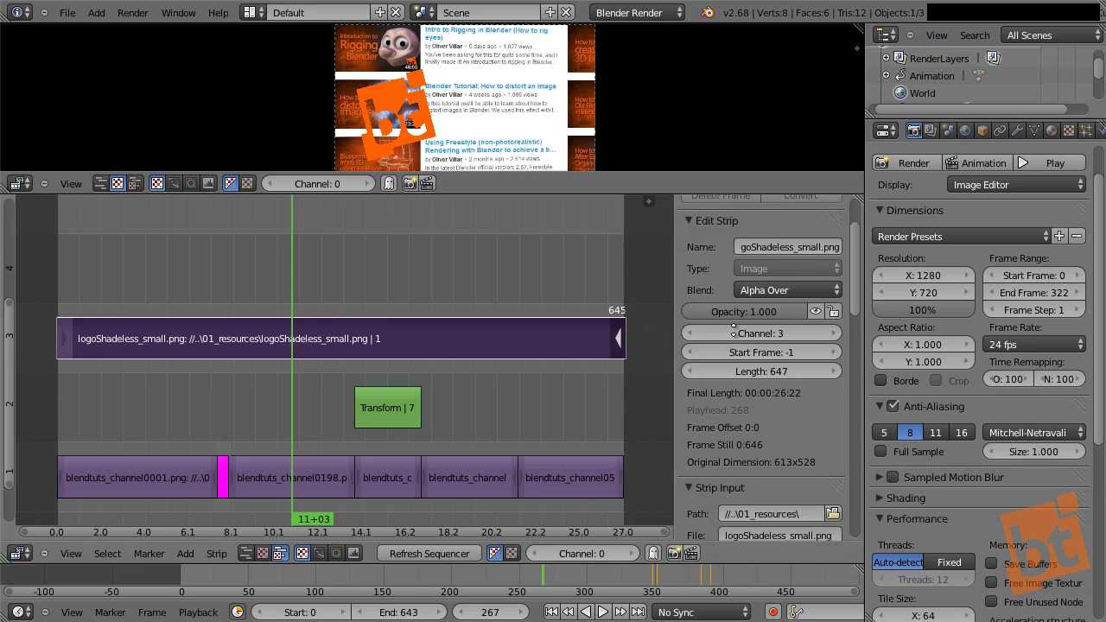
scroll(735, 380, "down", 3)
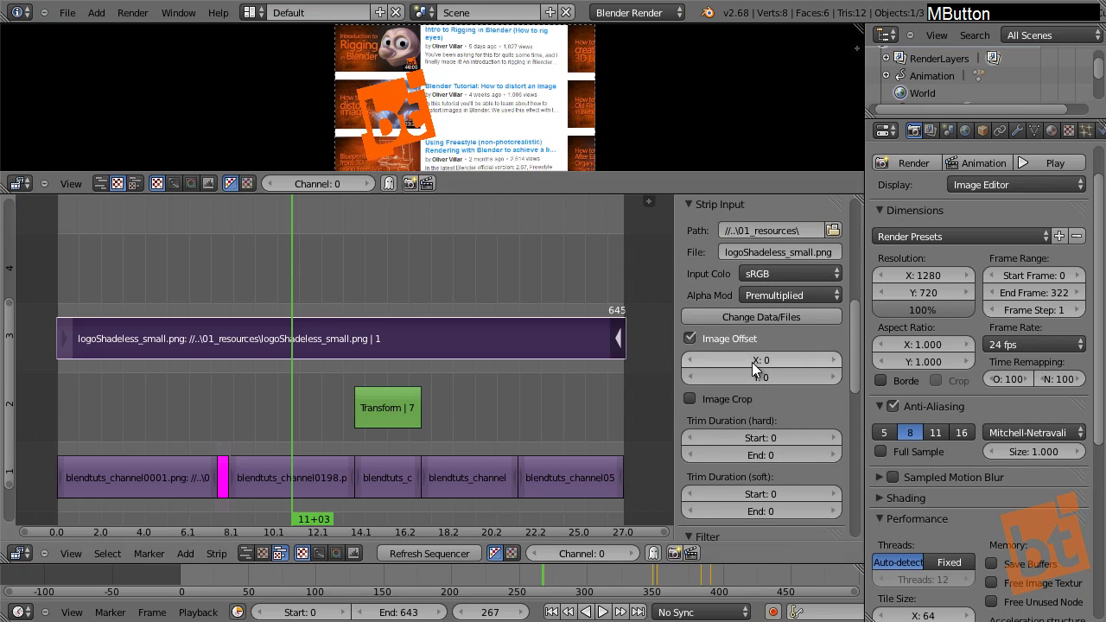
left_click_drag(805, 363, 1048, 364)
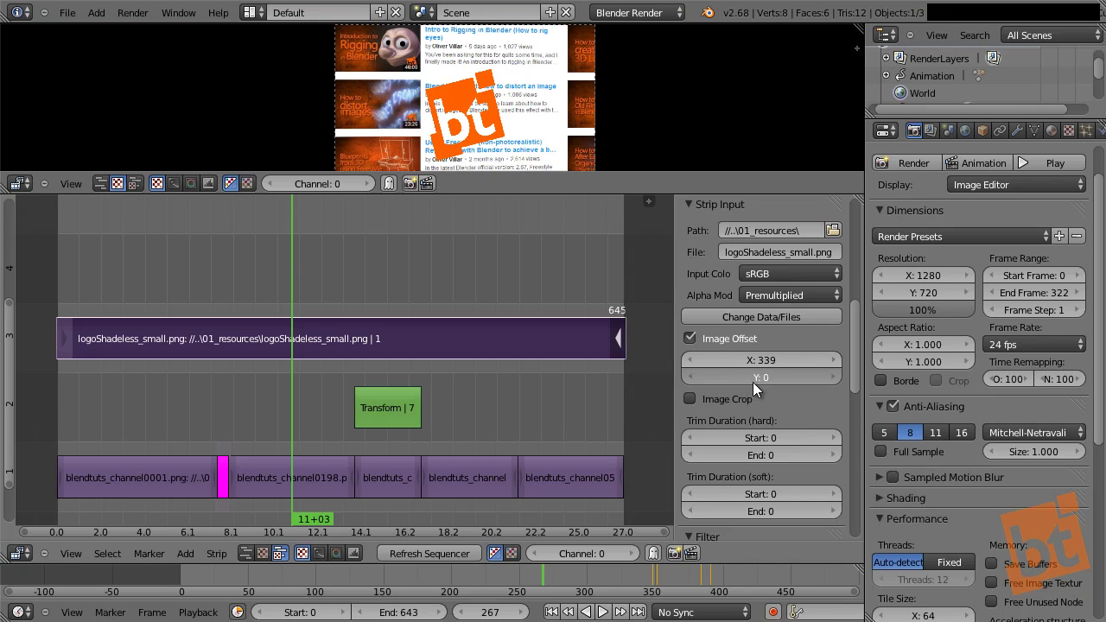
left_click_drag(753, 382, 818, 400)
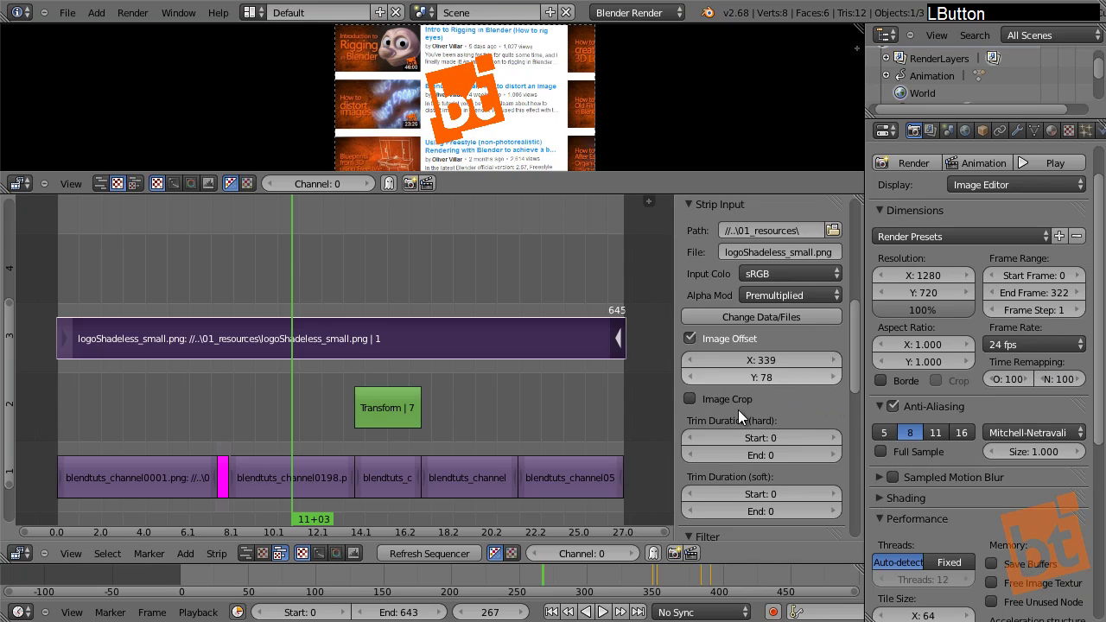
mouse_move(719, 432)
middle_mouse_down()
mouse_move(715, 324)
mouse_move(720, 421)
middle_mouse_up()
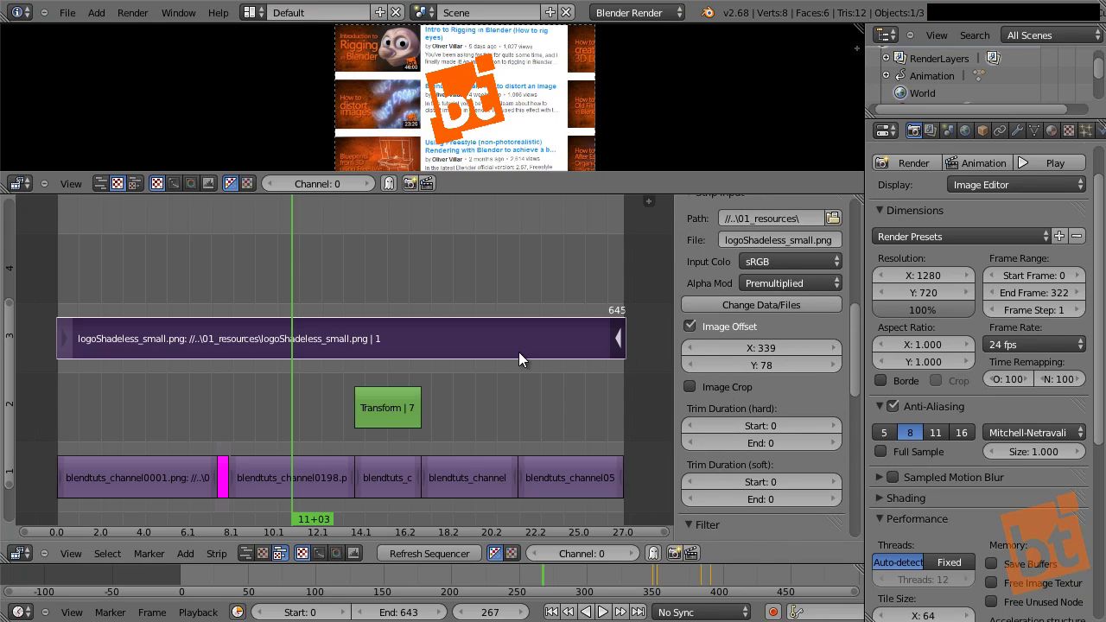
Add a Transform effect strip to the logo strip
key("shift+a")
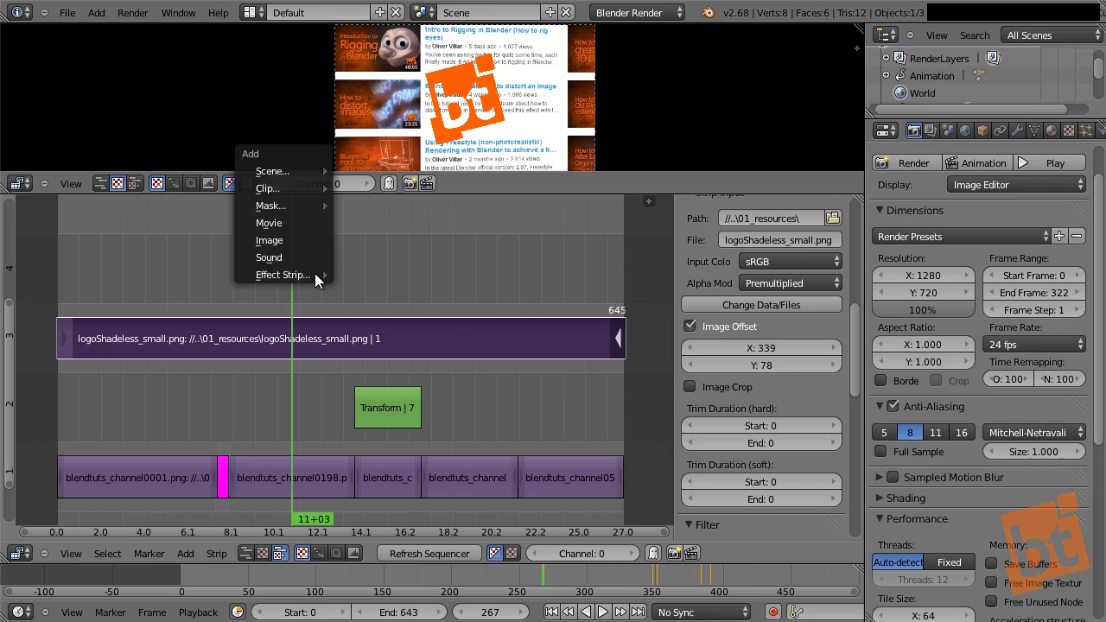
mouse_move(314, 273)
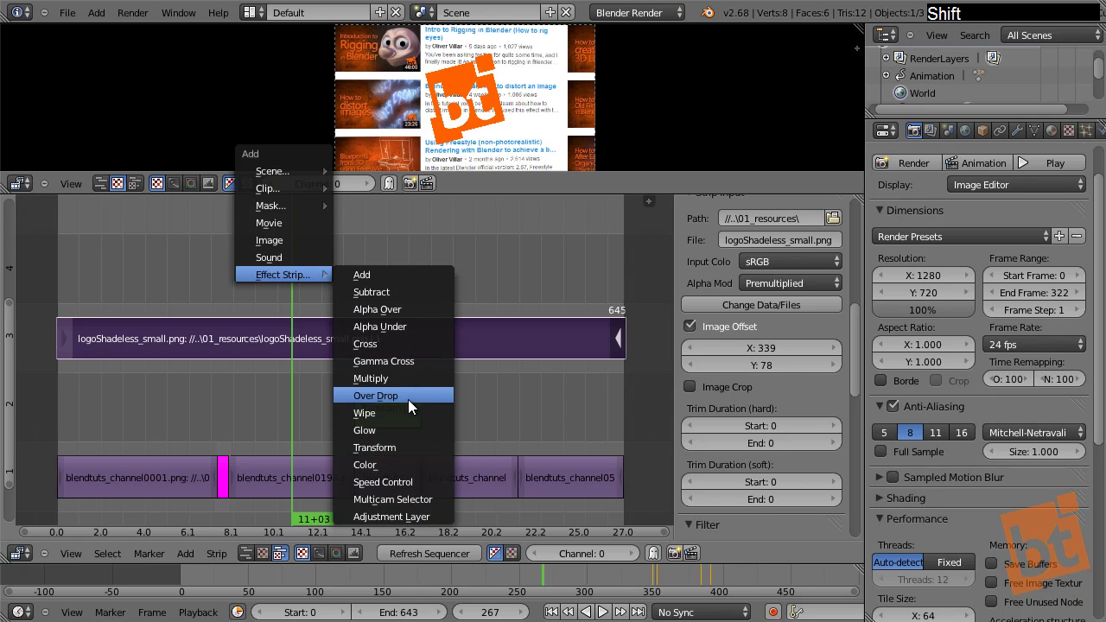
left_click(398, 444)
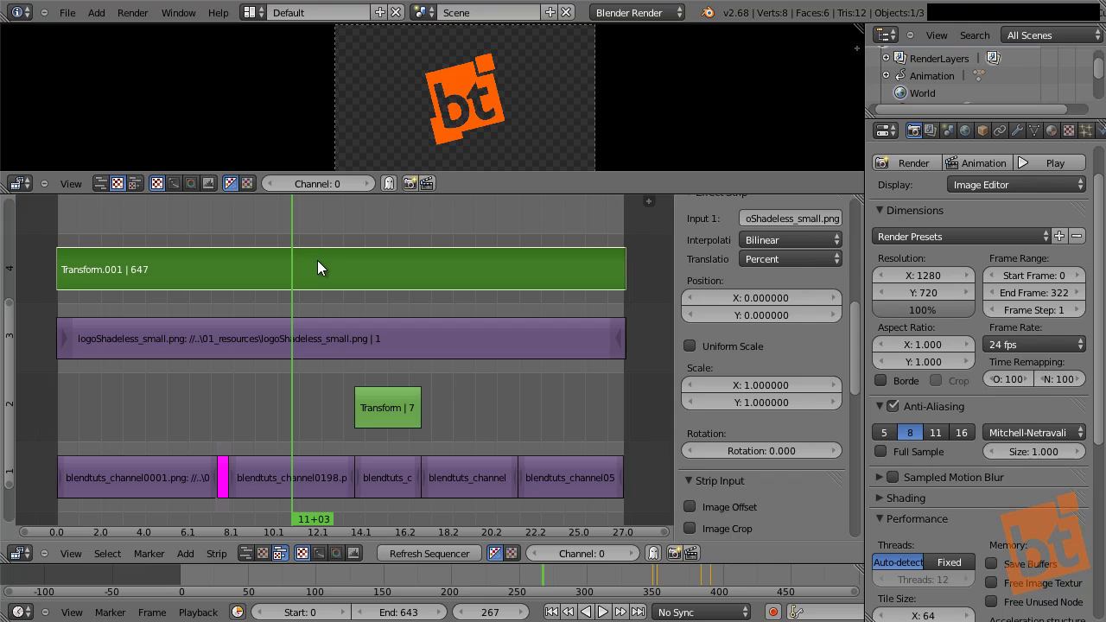
Set the blend mode of the logo's Transform strip on channel 4 to Alpha Over
right_click(300, 339)
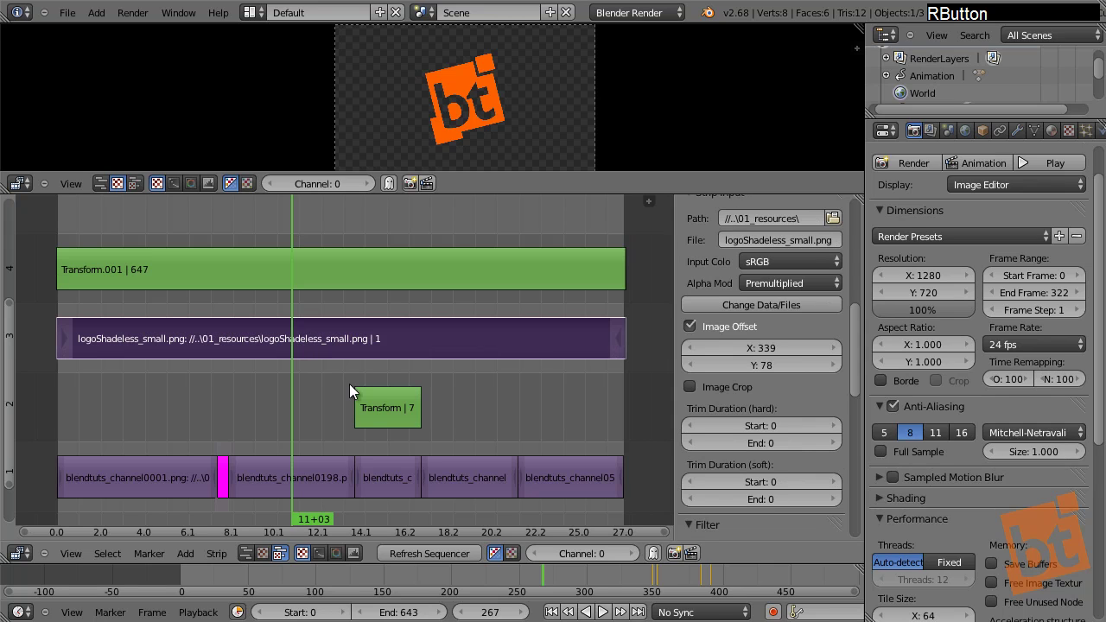
right_click(379, 473)
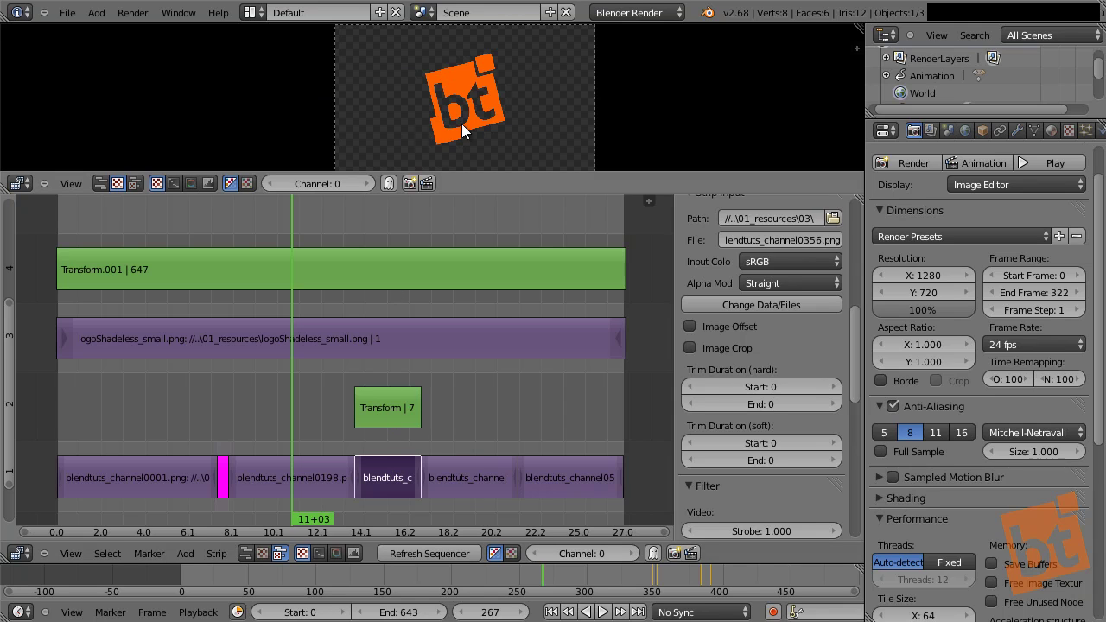
right_click(290, 273)
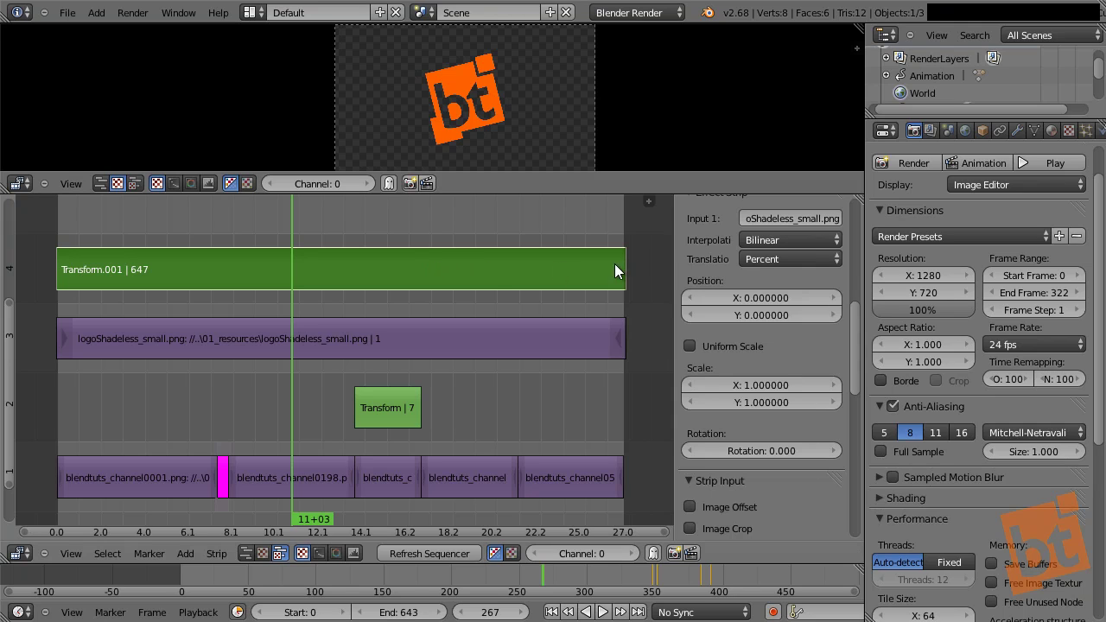
mouse_move(748, 290)
middle_mouse_down()
mouse_move(746, 344)
mouse_move(753, 359)
mouse_move(768, 350)
mouse_move(743, 364)
middle_mouse_up()
left_click(796, 369)
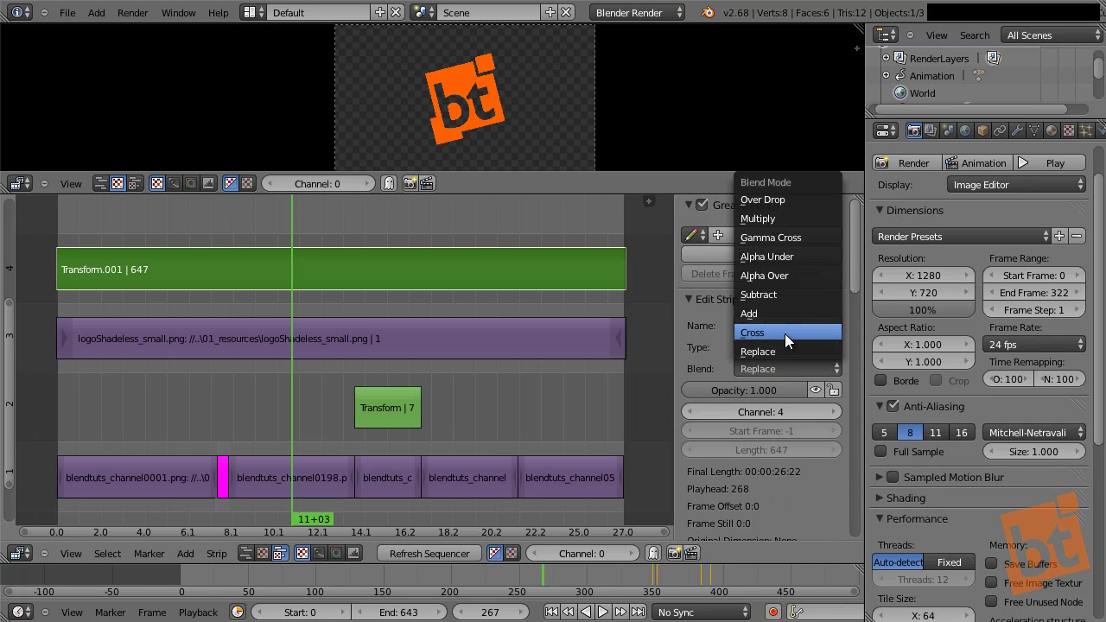
left_click(793, 274)
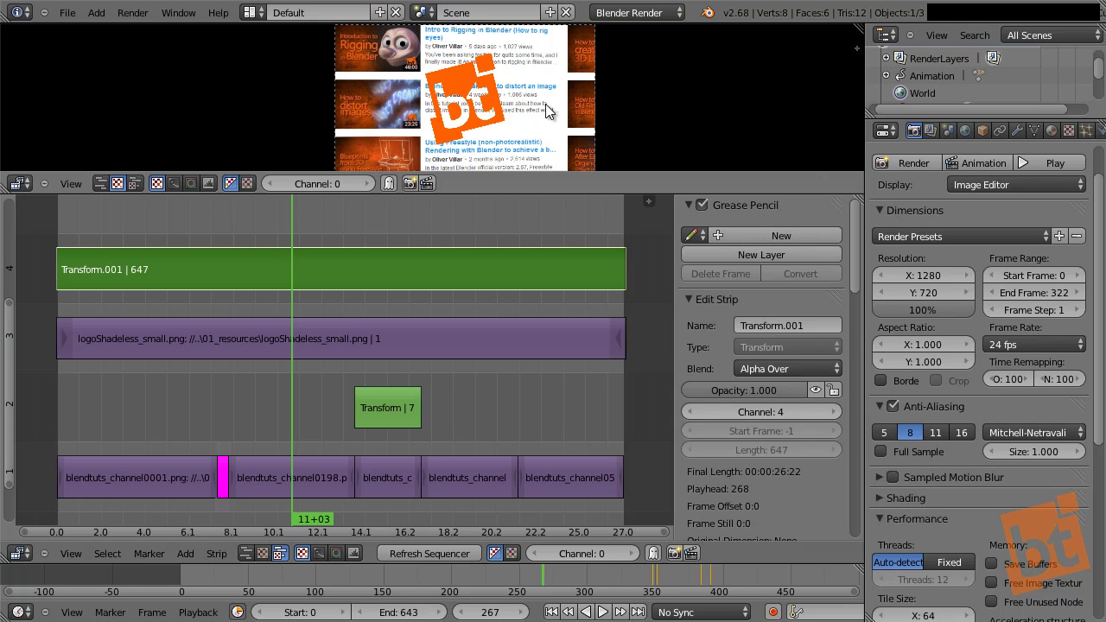
Enable Uniform Scale on the logo's Transform strip, with scale 0.46 and position X 38.55, Y -30.24
middle_click_drag(712, 432, 725, 330)
left_click(691, 376)
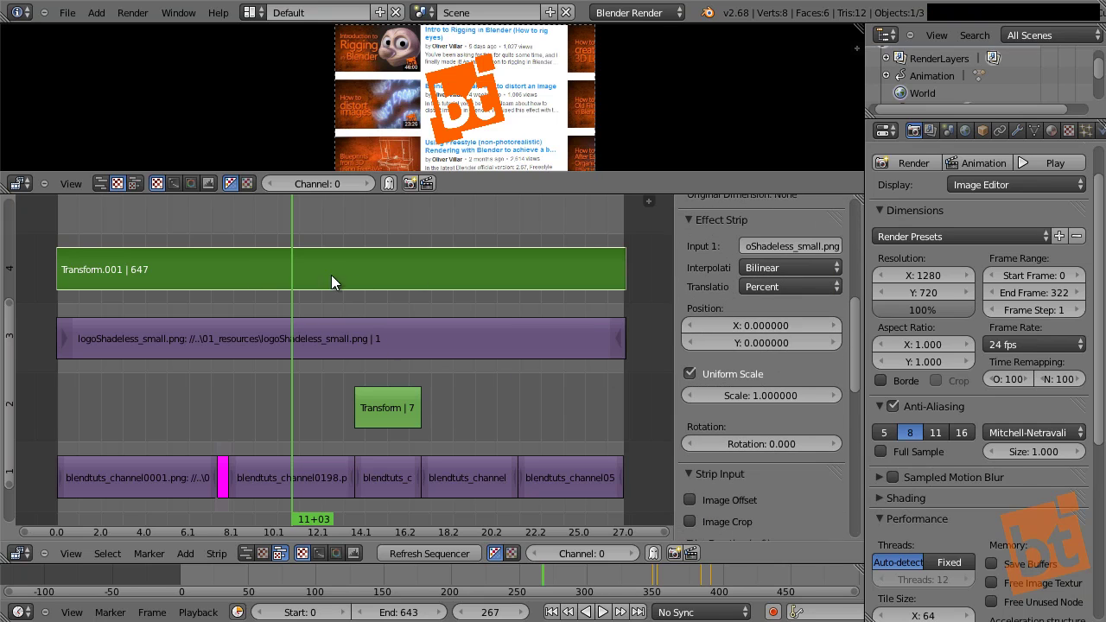
left_click_drag(747, 328, 756, 398)
mouse_move(757, 322)
left_mouse_down()
mouse_move(1028, 327)
mouse_move(753, 333)
left_mouse_up()
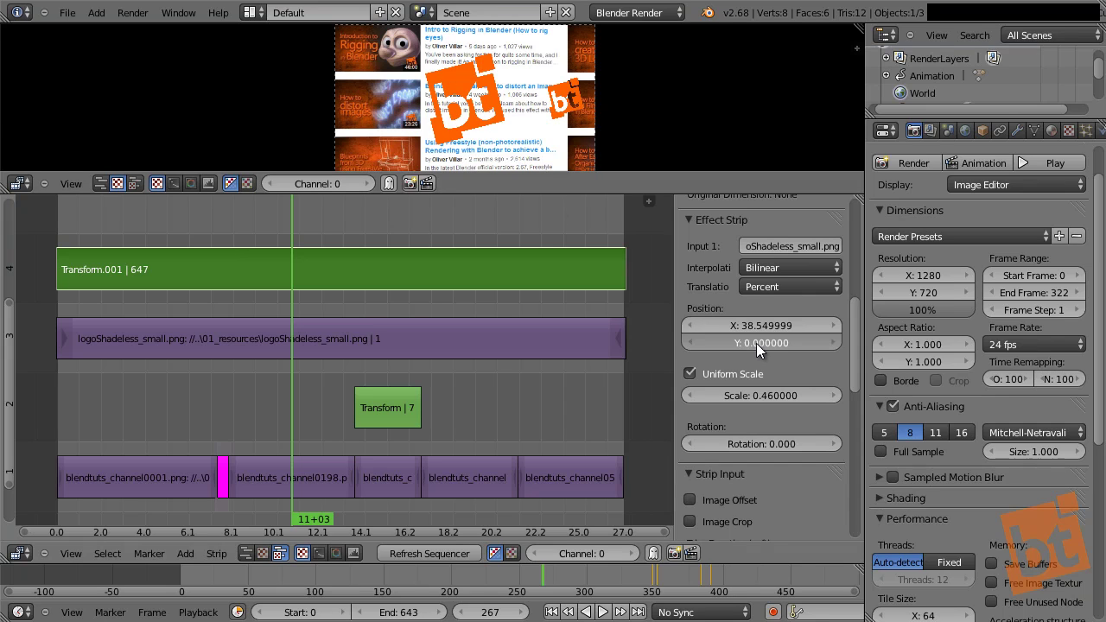
left_click_drag(756, 343, 666, 345)
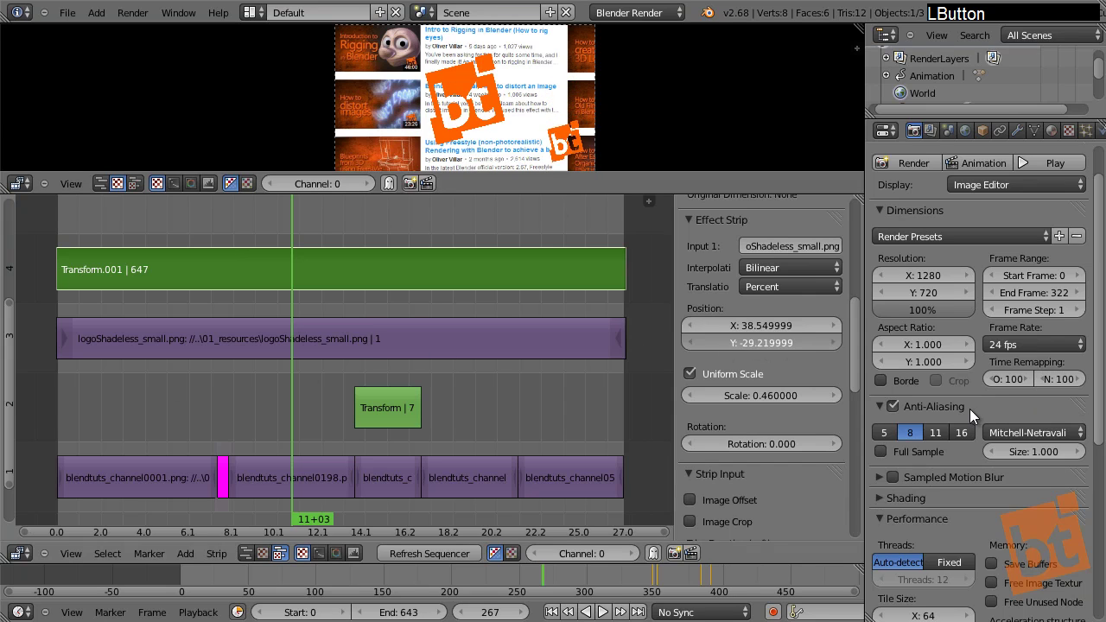
left_click_drag(982, 411, 990, 413)
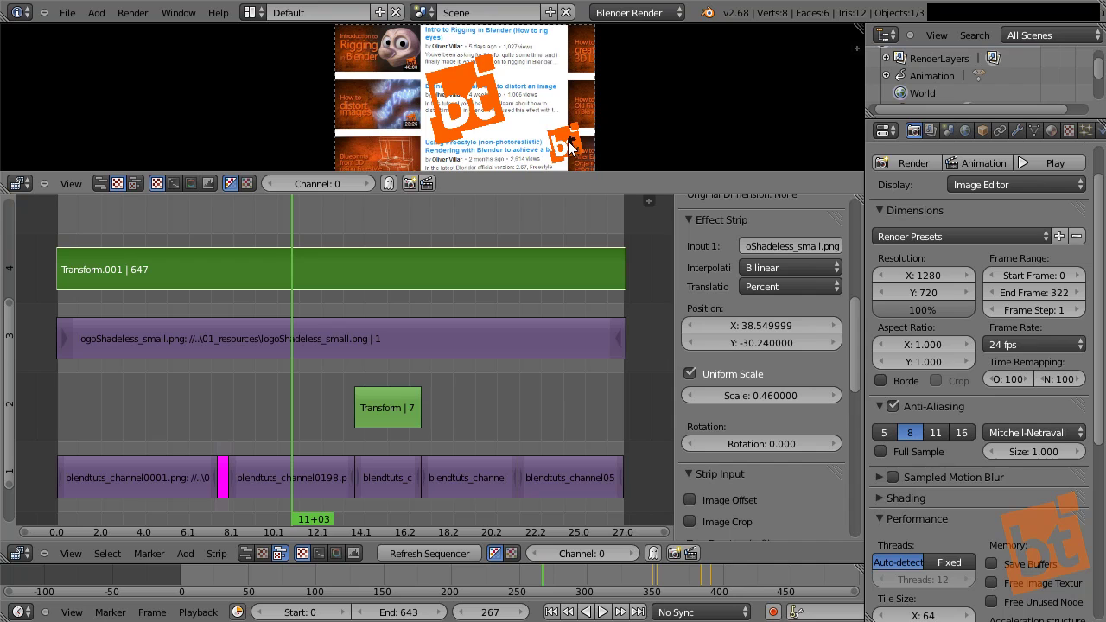
Mute the logoShadeless_small.png image strip on channel 3
right_click(451, 336)
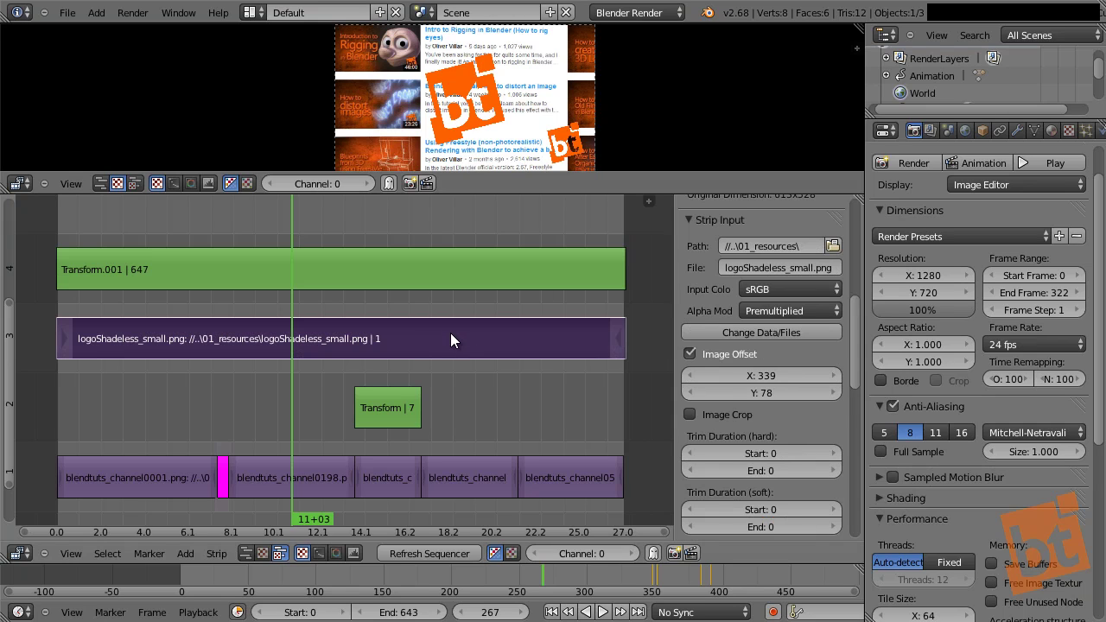
middle_click_drag(777, 289, 777, 347)
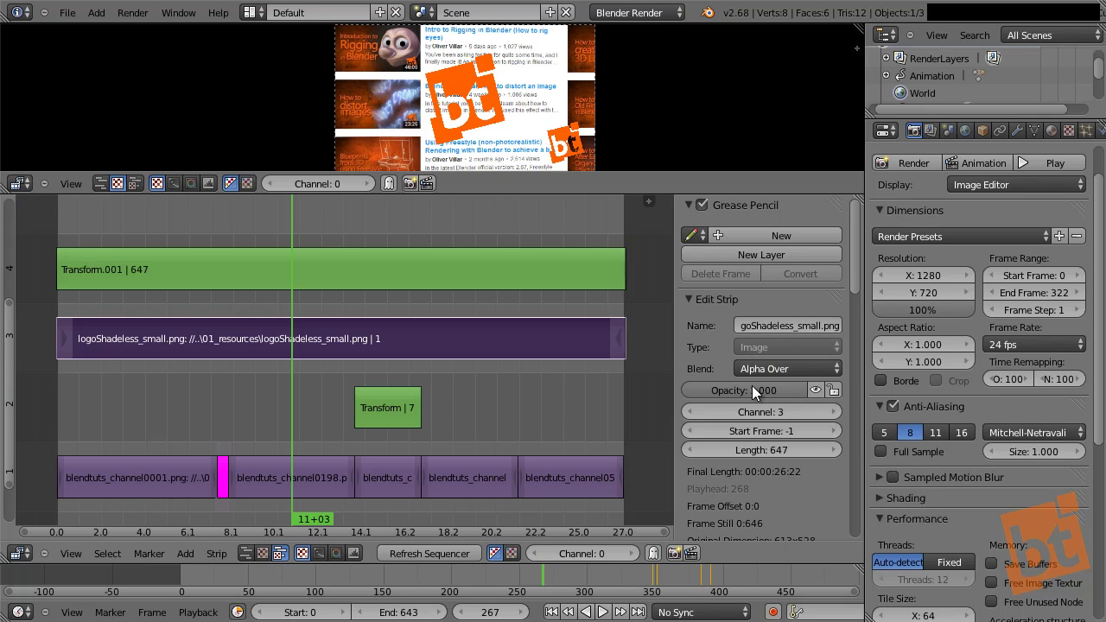
left_click(816, 390)
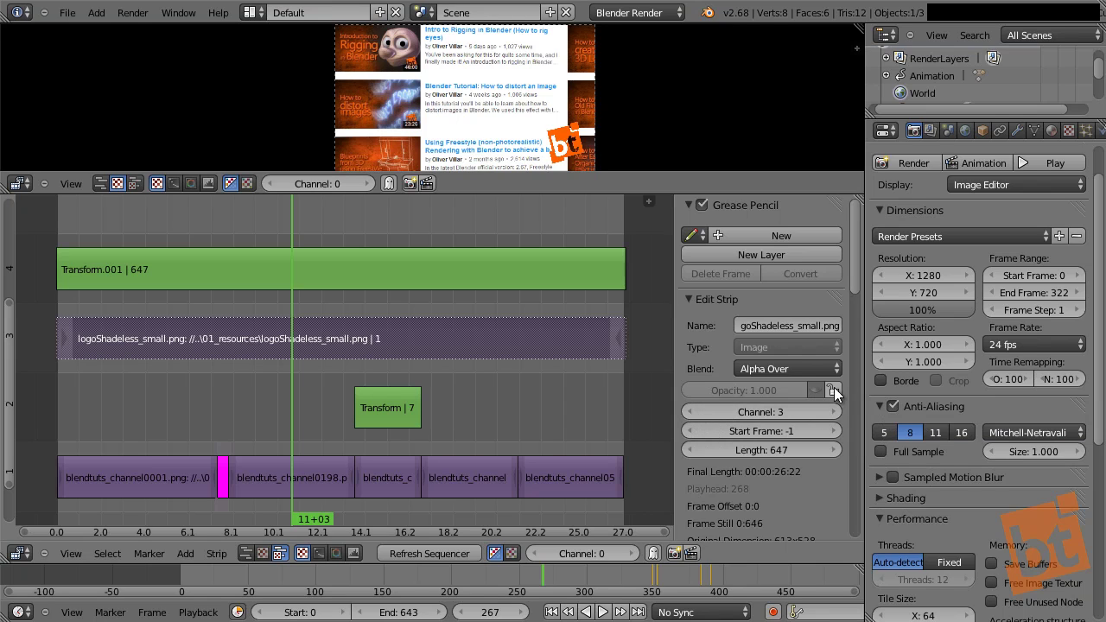
Lock the logo image strip on channel 3 and unlock it again
left_click(834, 389)
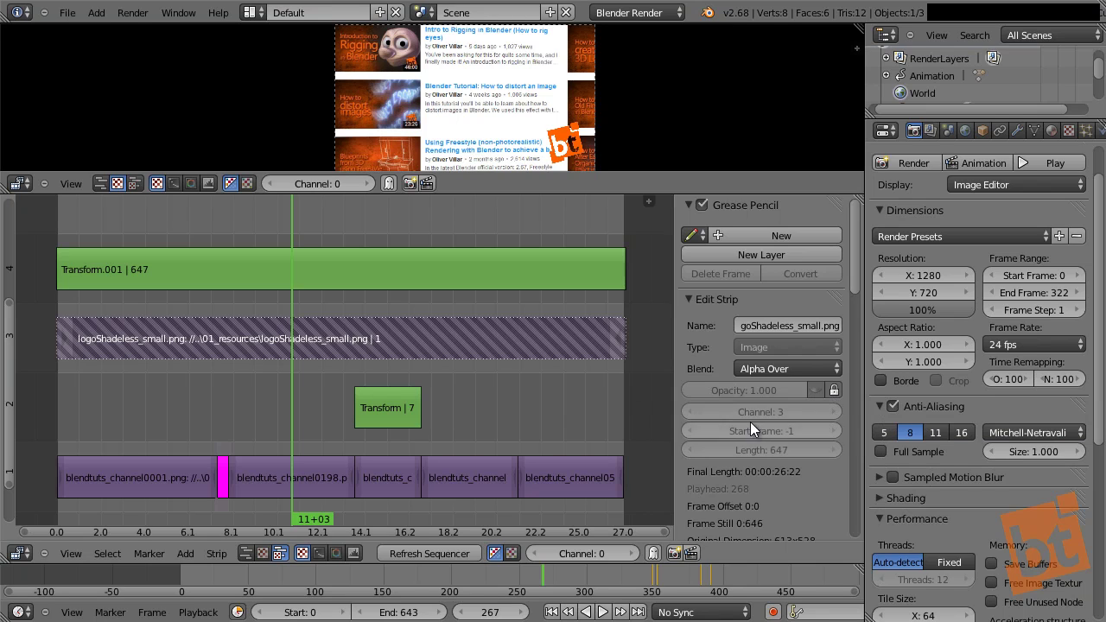
right_click(358, 333)
left_click(833, 389)
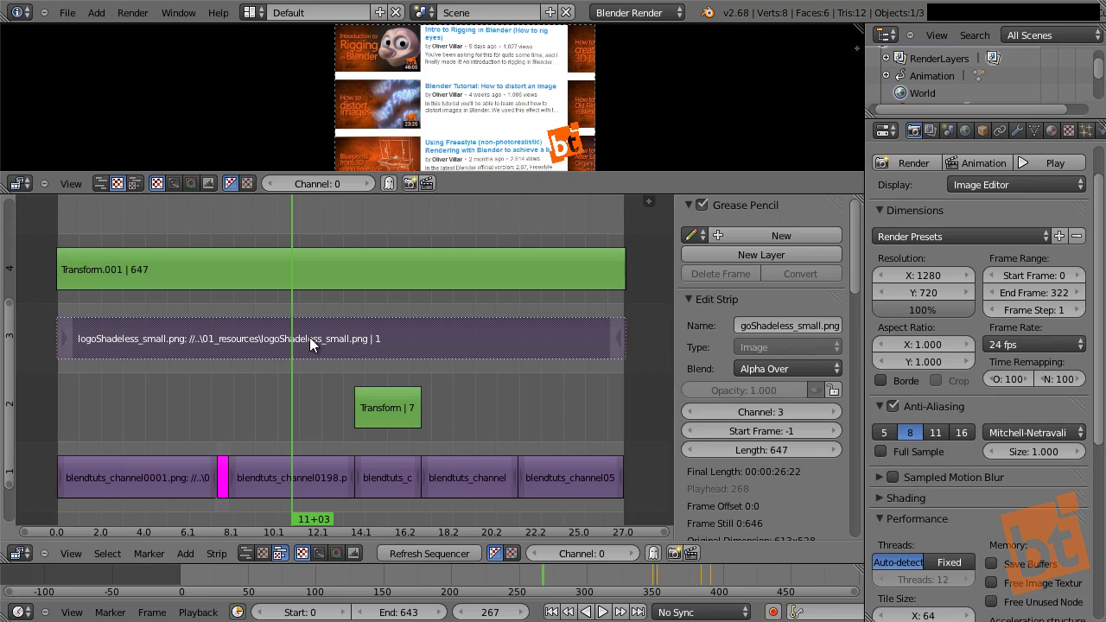
Select the logo's Transform strip on channel 4 and enlarge the video preview area
right_click(308, 270)
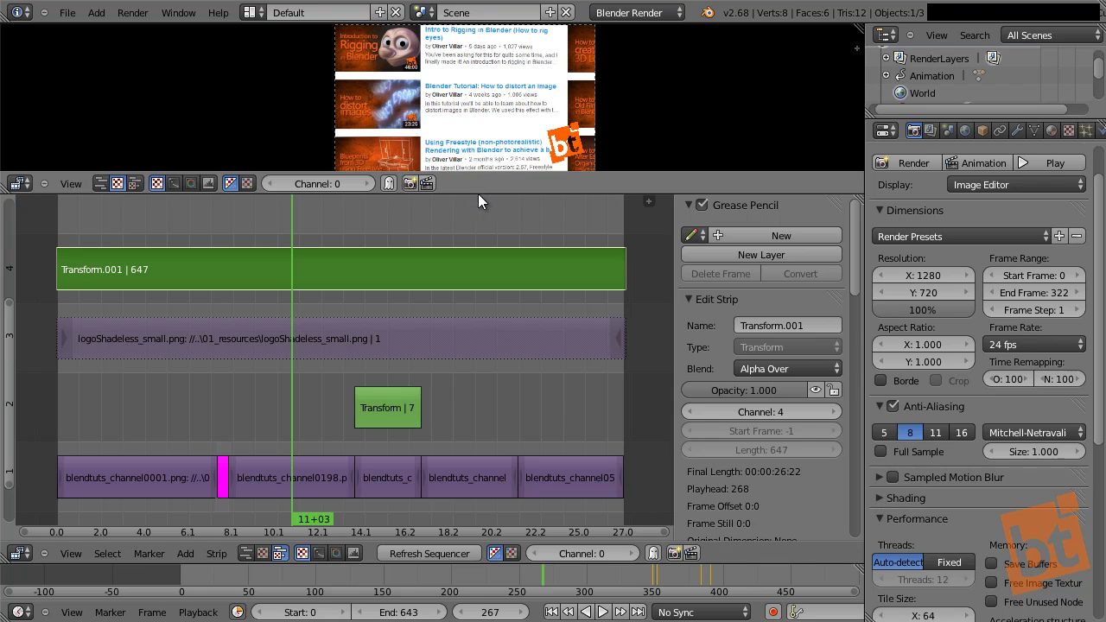
left_click_drag(478, 194, 488, 345)
middle_click_drag(748, 499, 740, 408)
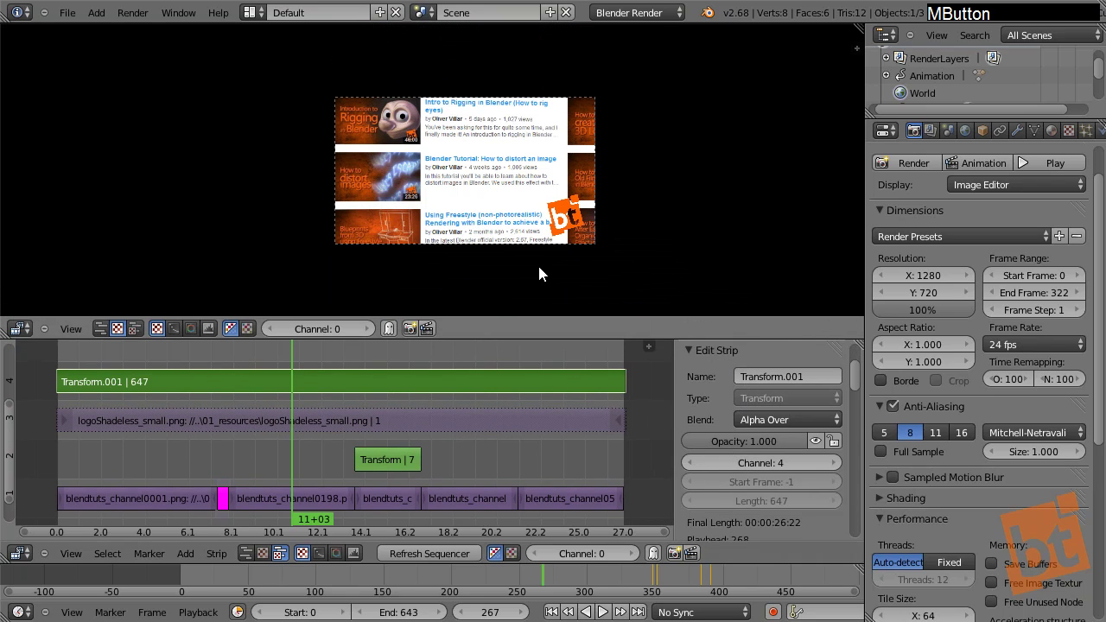
scroll(557, 243, "up", 3)
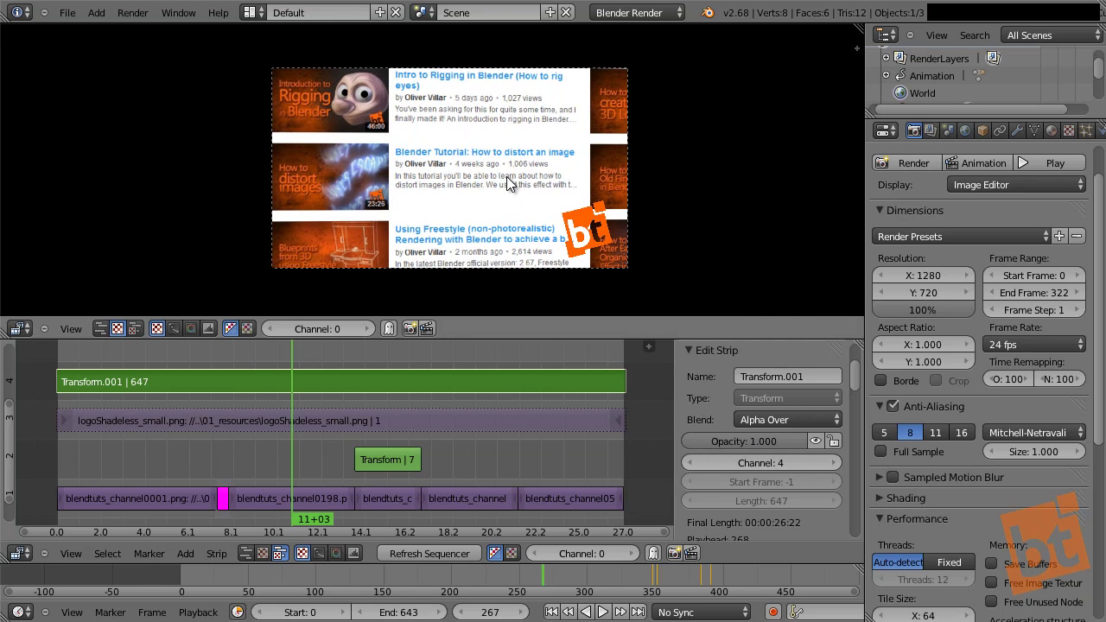
middle_click_drag(545, 213, 532, 248)
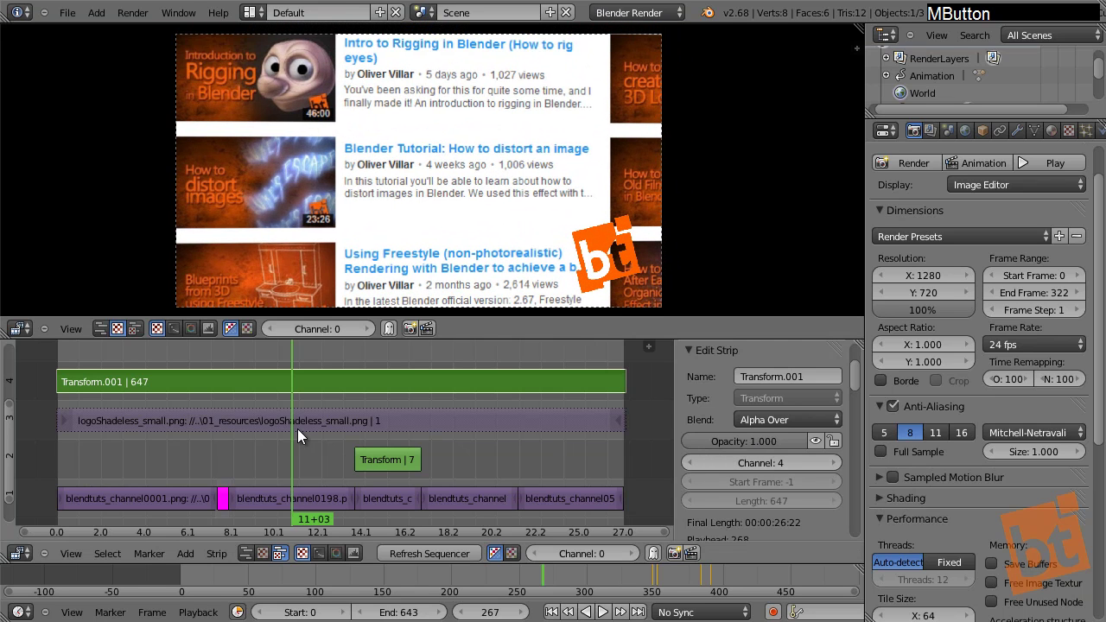
Keyframe the logo Transform strip's opacity at 0 on frame 0
left_click(157, 461)
left_click_drag(186, 466, 47, 437)
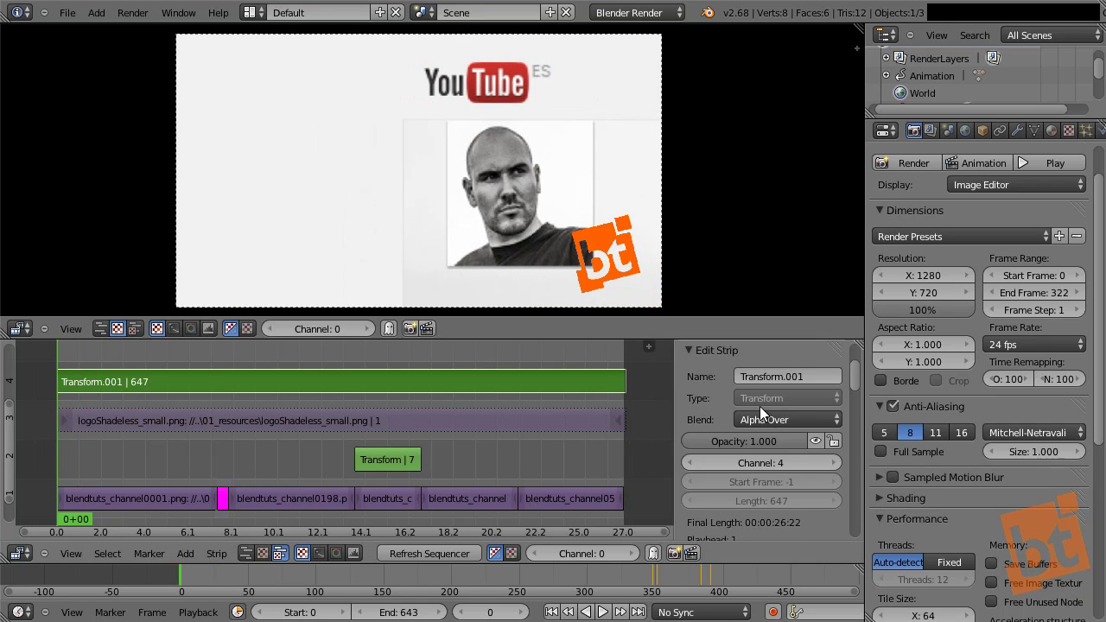
left_click_drag(771, 439, 708, 445)
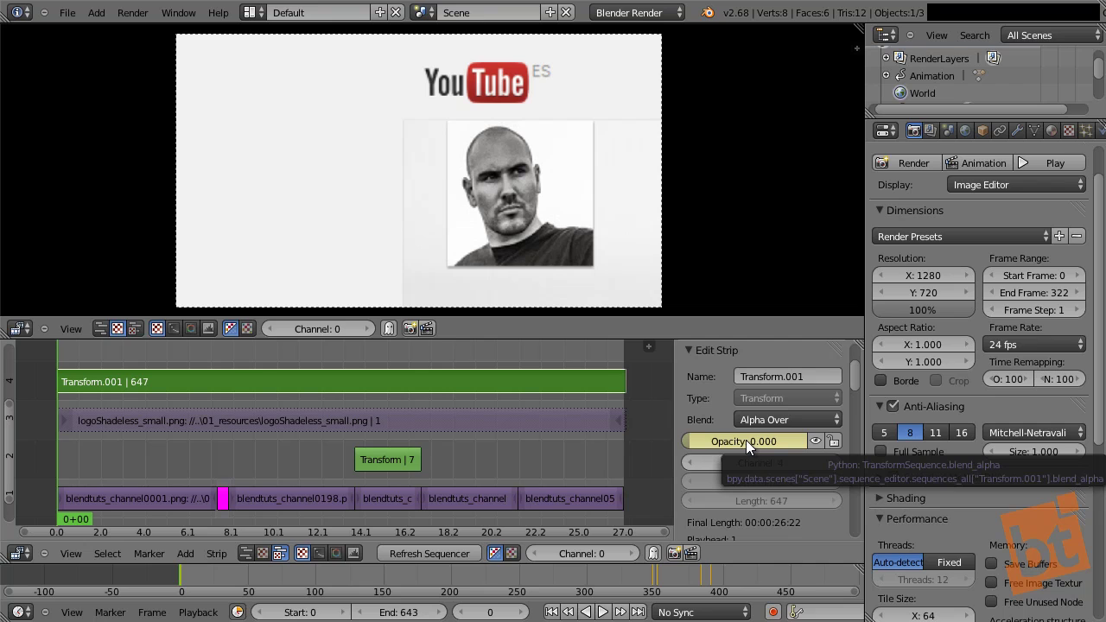
key("i")
Keyframe the logo Transform strip's opacity at 0.5 on frame 74
left_click_drag(87, 460, 122, 462)
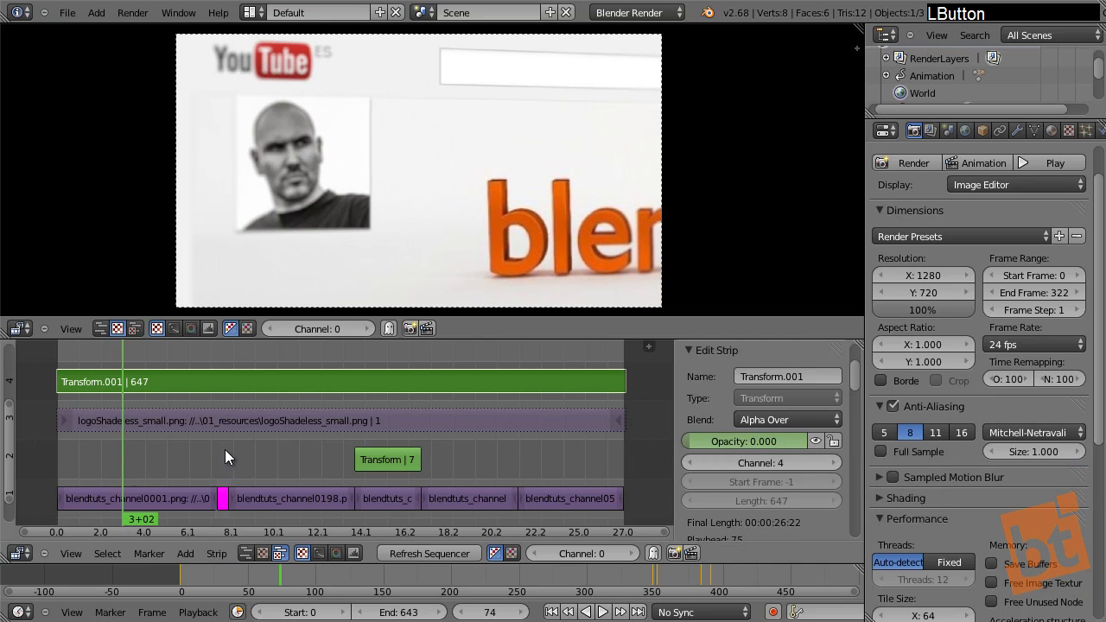
left_click_drag(700, 440, 765, 448)
left_click(765, 448)
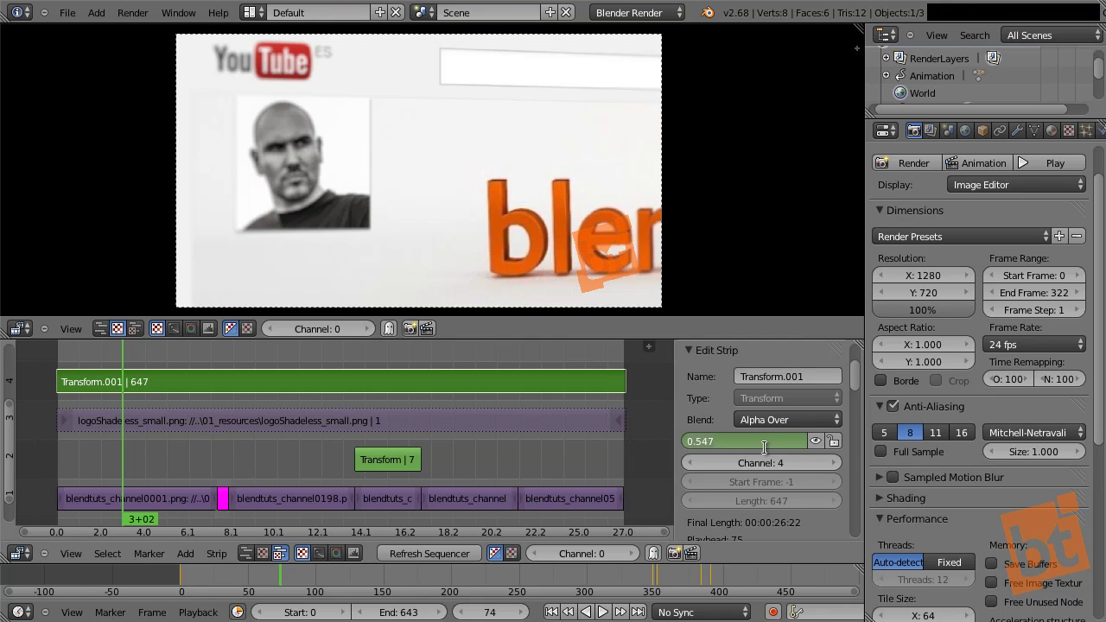
type(".5")
key("Return")
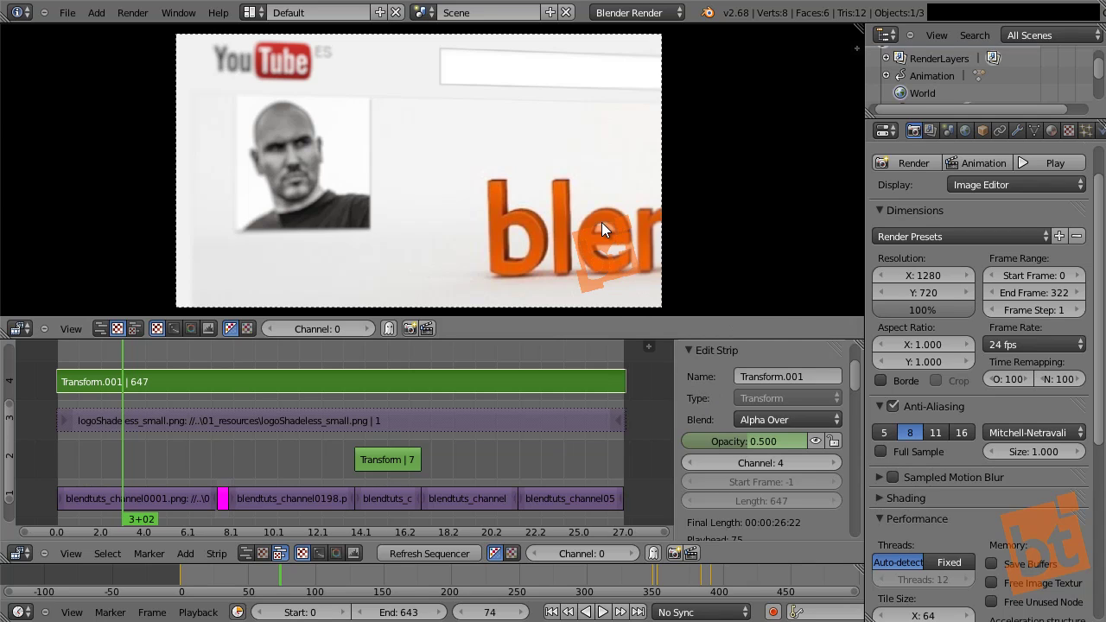
key("i")
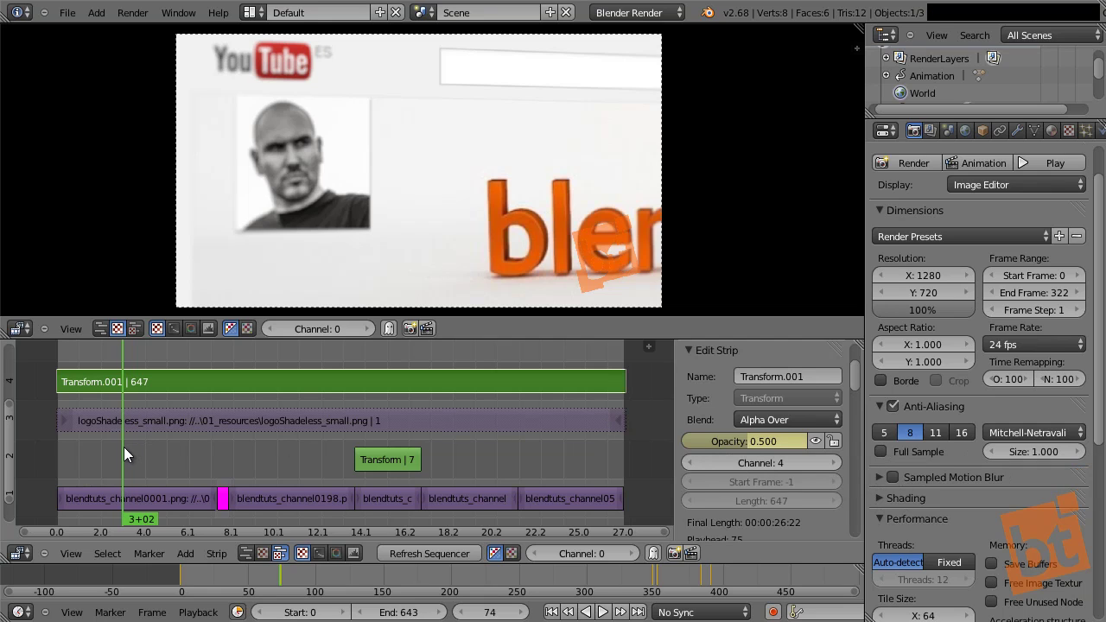
Play the sequence from frame 0 to review the logo's fade-in, and stop the playback near the end
left_click_drag(124, 447, 41, 446)
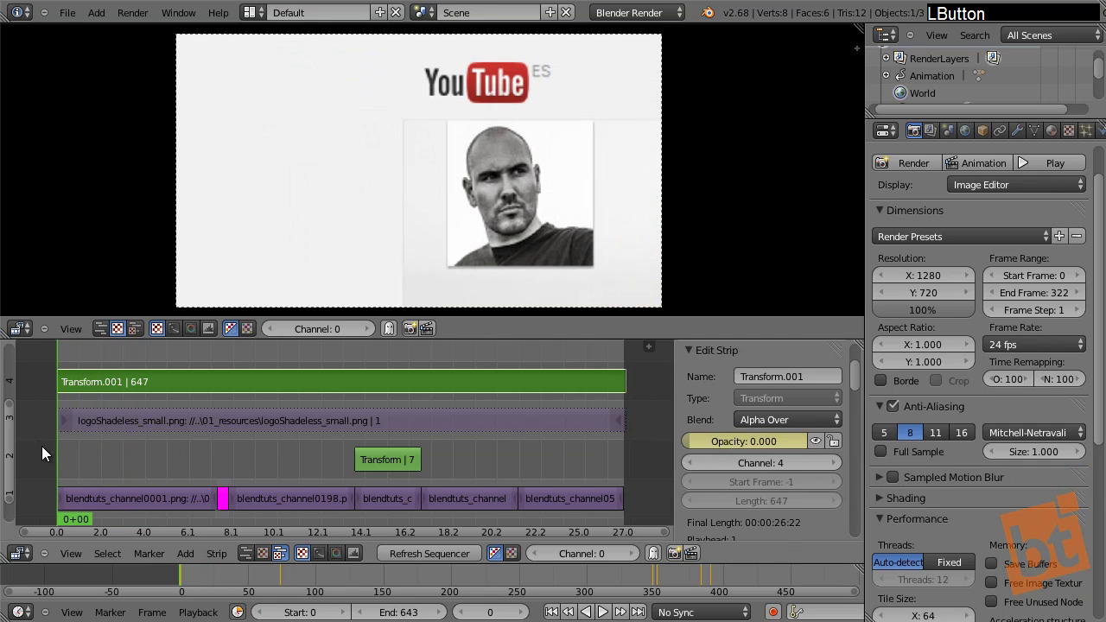
key("alt+a")
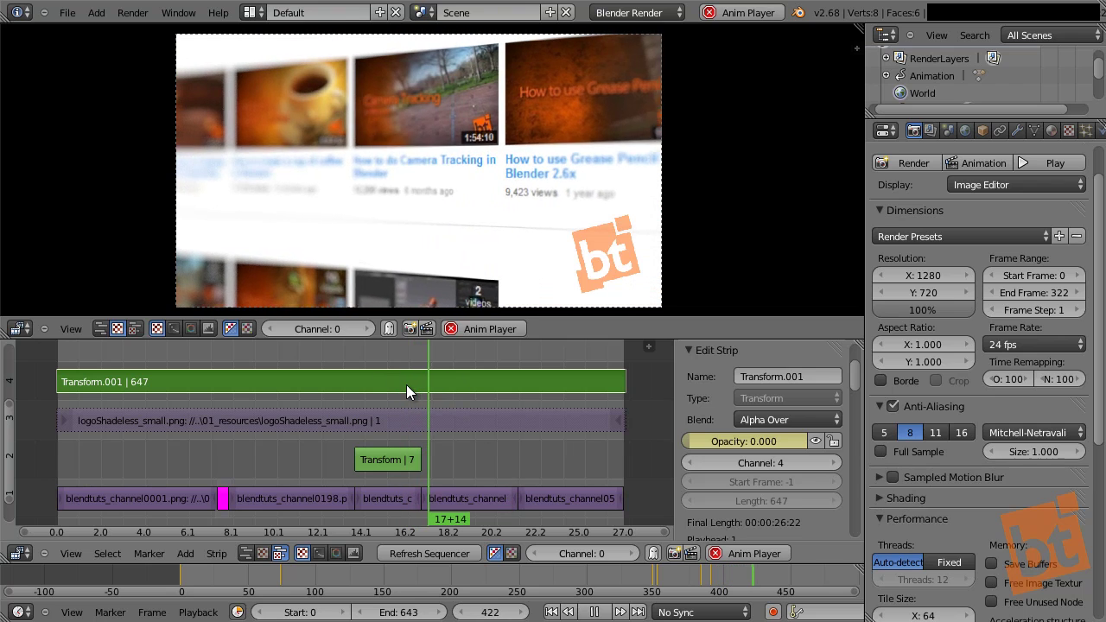
middle_click_drag(460, 433, 450, 474)
middle_click_drag(432, 405, 442, 518)
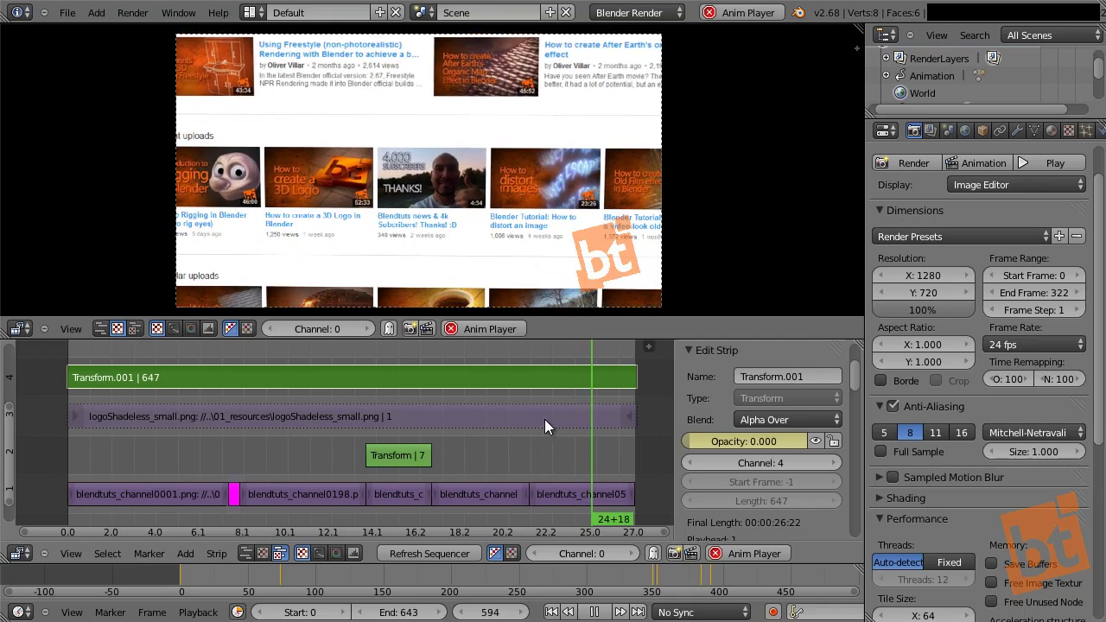
key("alt+a")
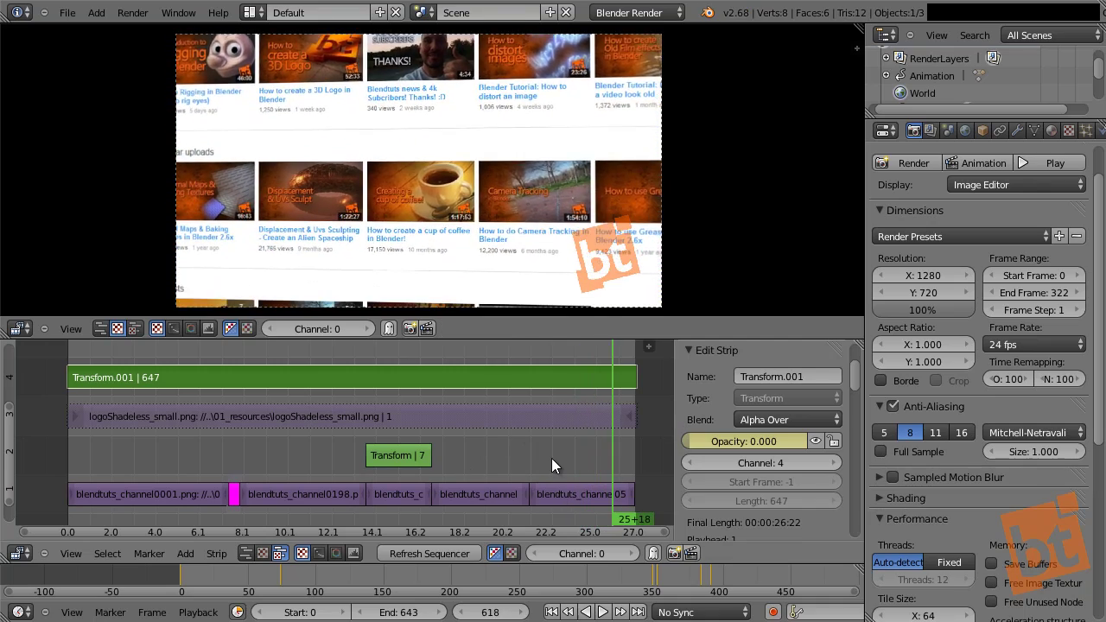
Enable Proxy / Timecode for the last image strip on channel 1
mouse_move(551, 458)
left_mouse_down()
mouse_move(535, 448)
mouse_move(546, 467)
left_mouse_up()
right_click(582, 486)
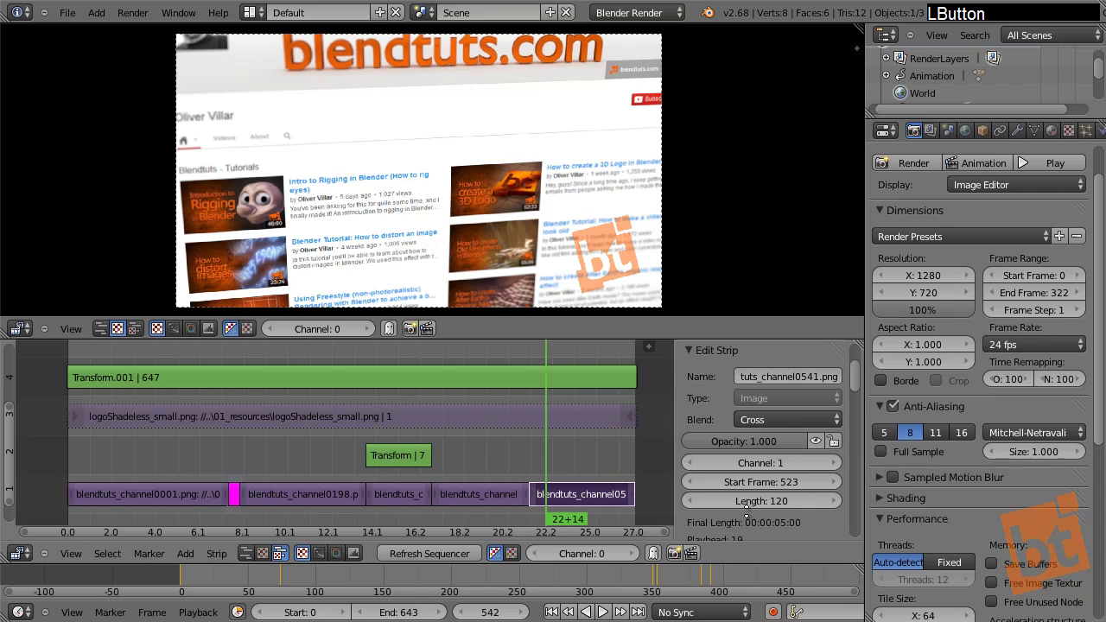
scroll(748, 453, "down", 5)
middle_click_drag(761, 548, 745, 434)
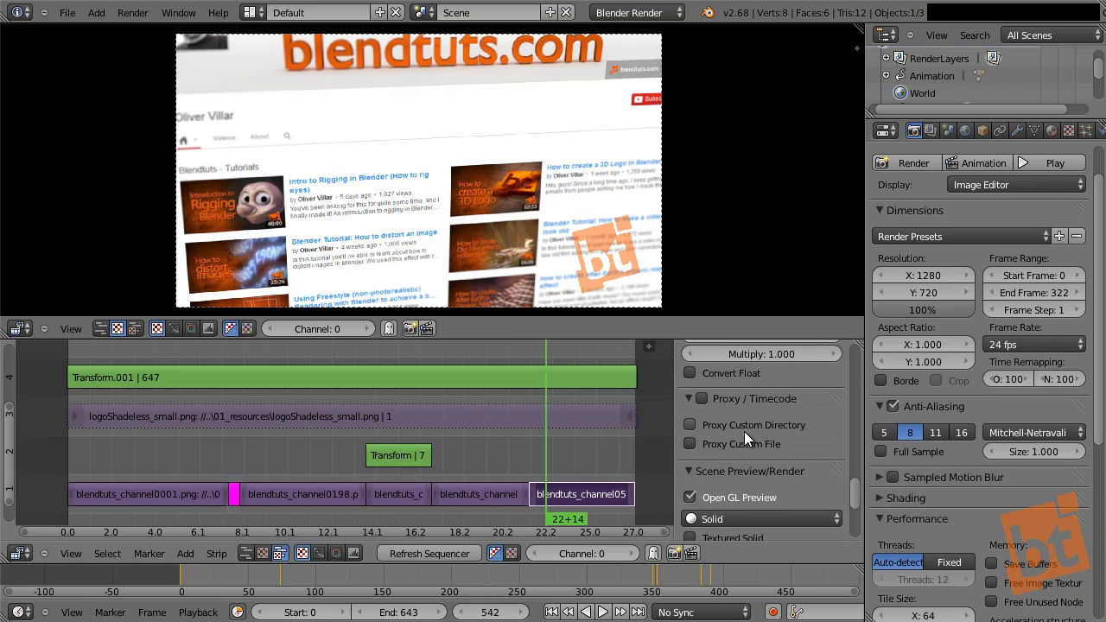
left_click(701, 398)
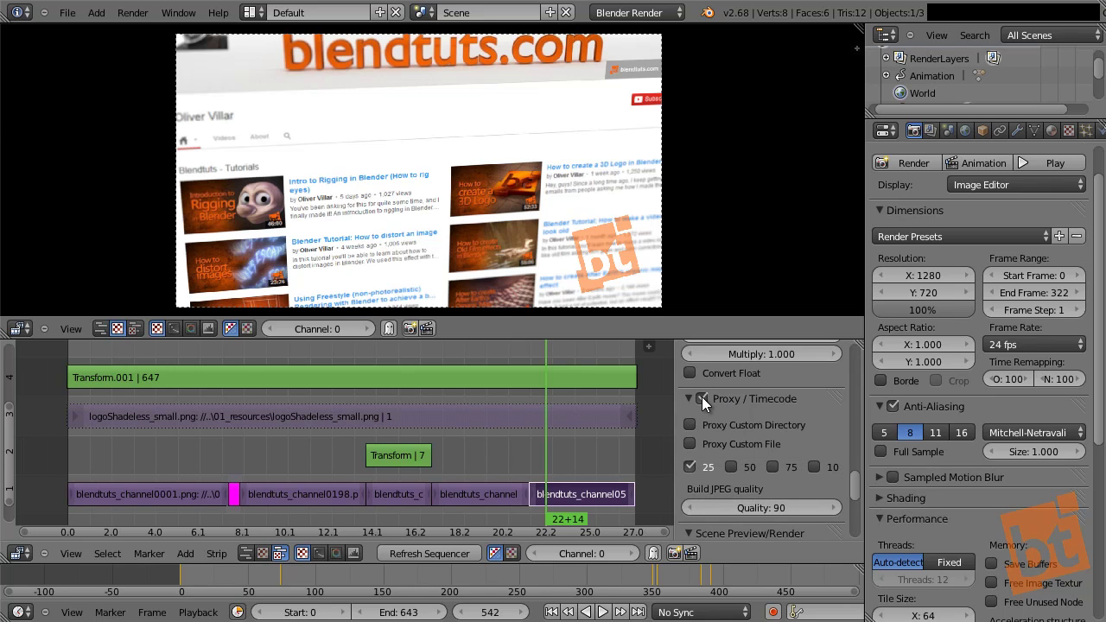
Enable the 50% proxy size in addition to 25% for the last image strip on channel 1
scroll(688, 424, "down", 2)
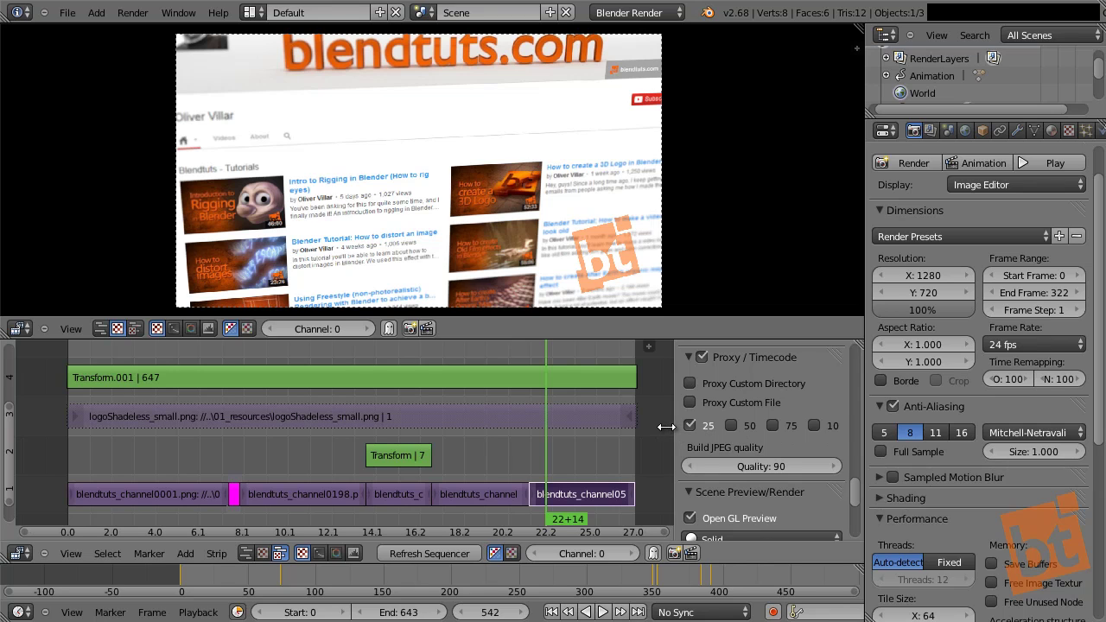
left_click_drag(676, 436, 659, 462)
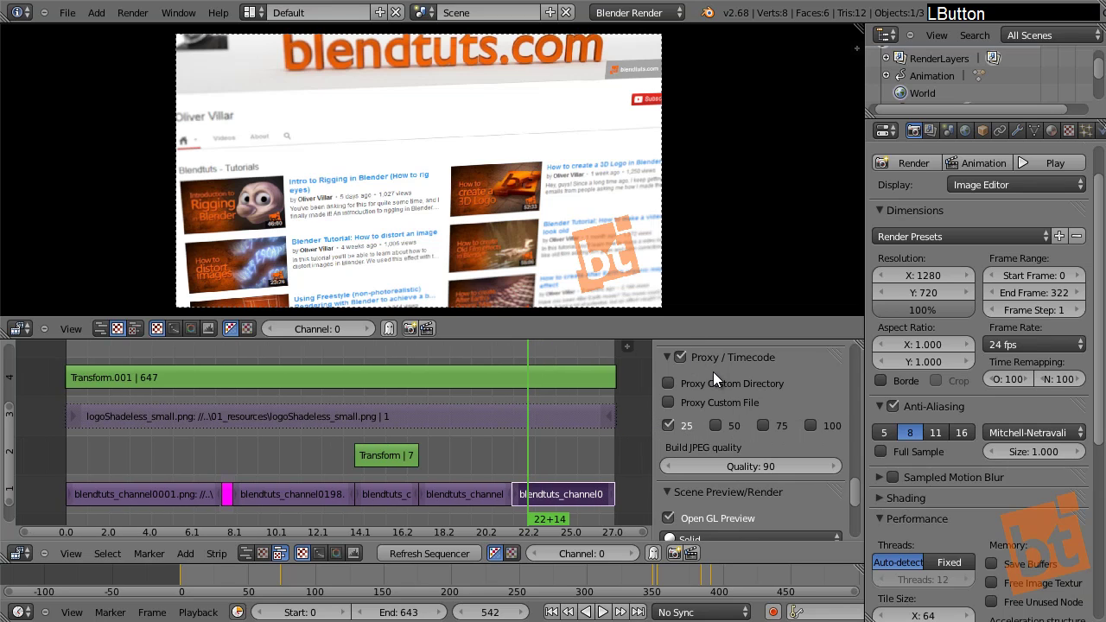
middle_click_drag(713, 371, 724, 399)
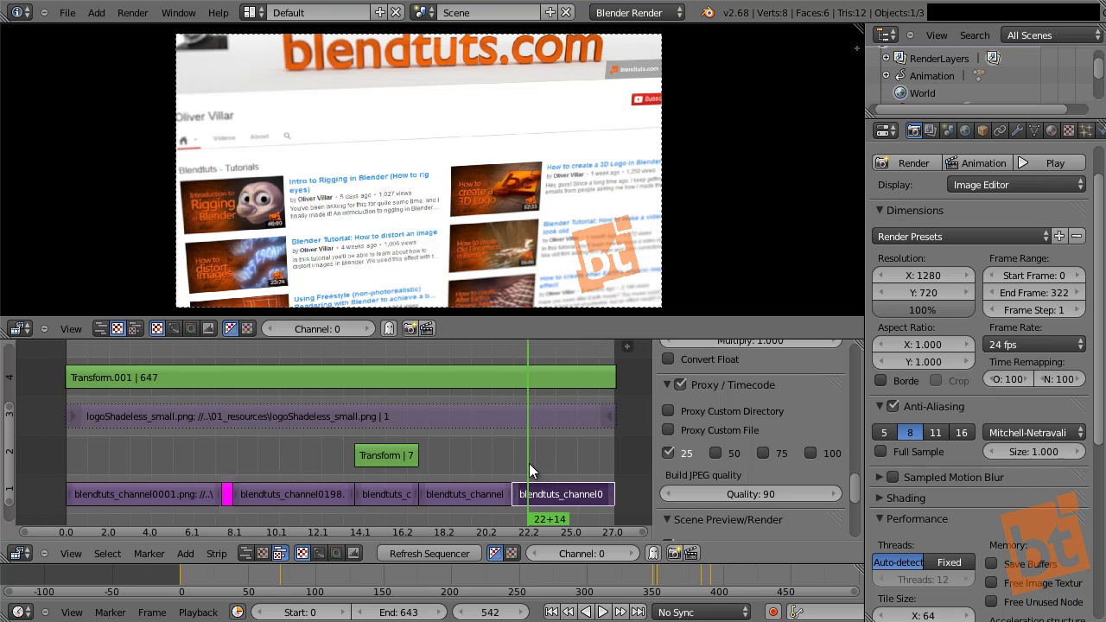
left_click_drag(468, 463, 382, 457)
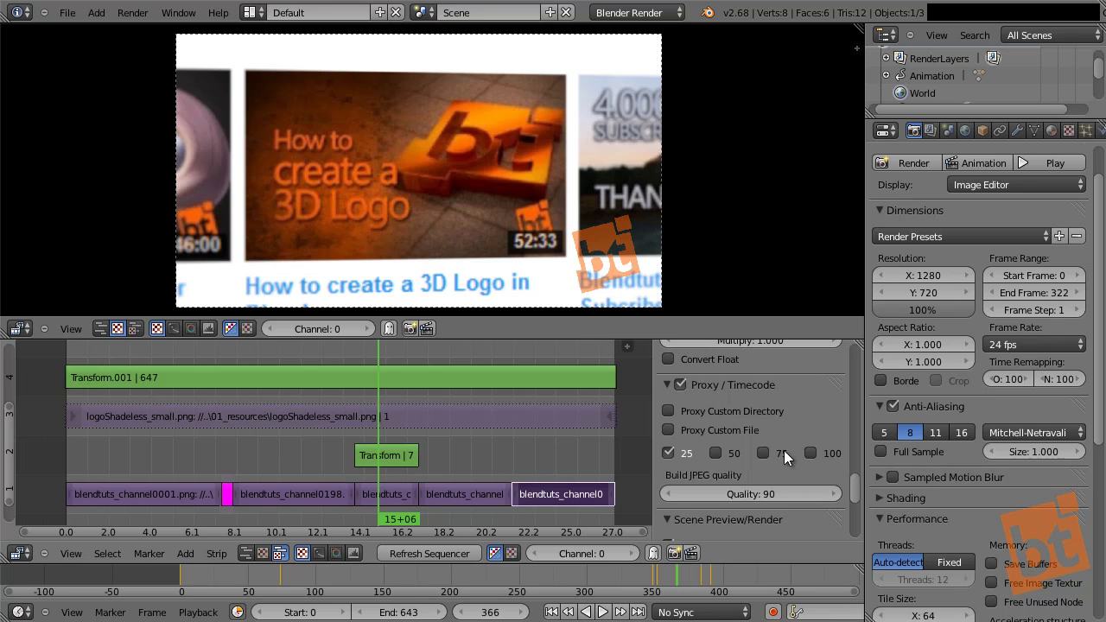
left_click(667, 452)
left_click(764, 453)
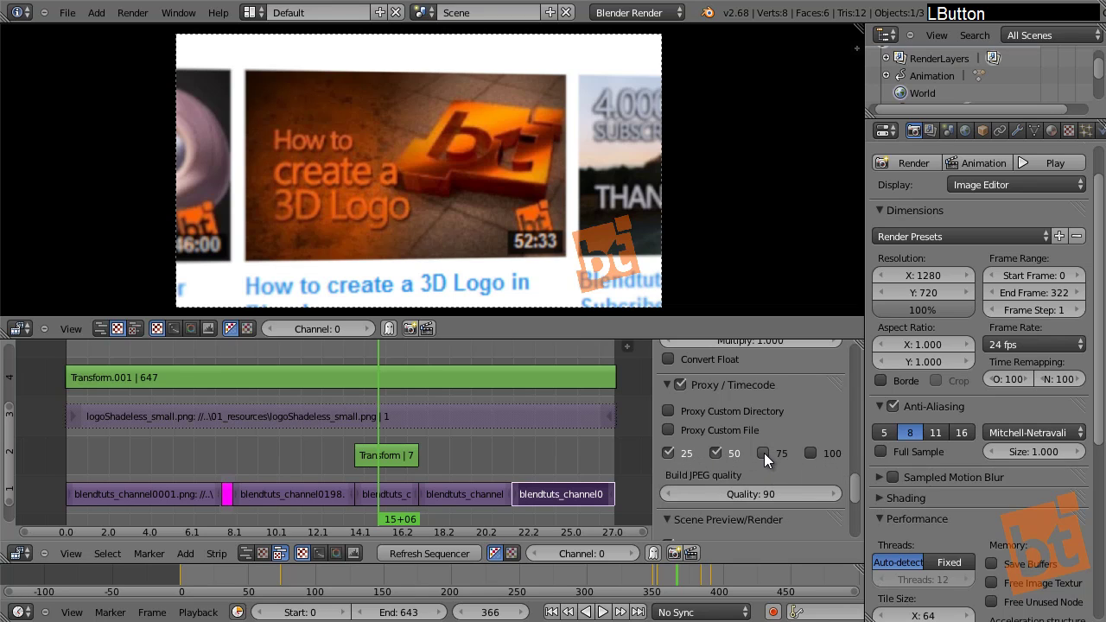
Try the Proxy Custom Directory and Proxy Custom File options on the strip and disable both again
left_click(671, 408)
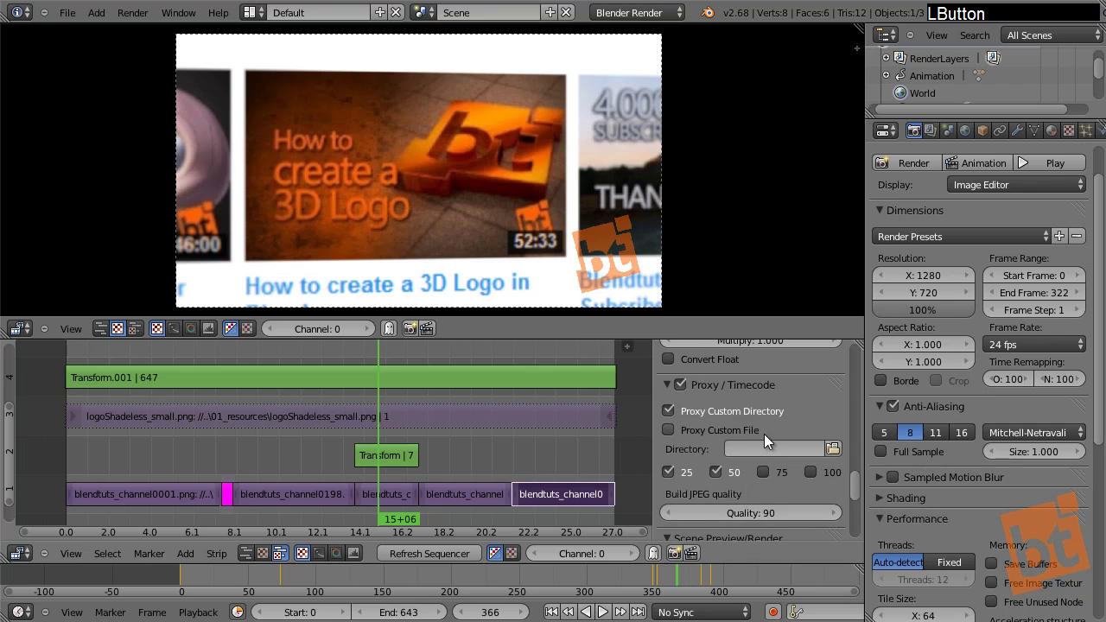
left_click(666, 409)
left_click(668, 430)
left_click(668, 430)
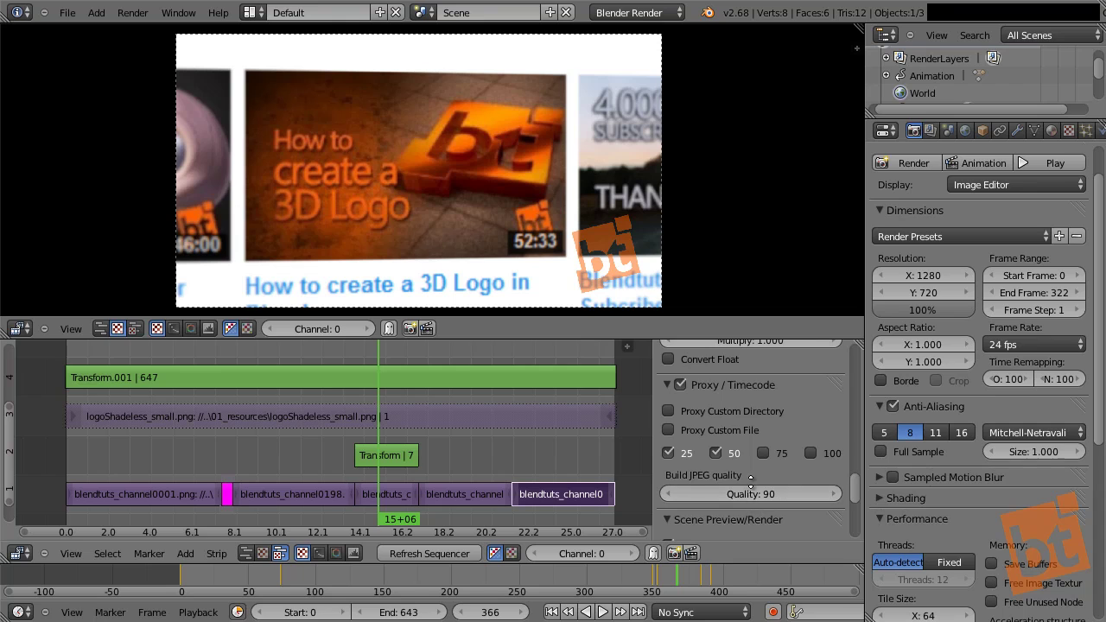
Examine the sequencer's view settings, including the proxy render size options
middle_click_drag(752, 493, 748, 297)
middle_click_drag(750, 509, 751, 454)
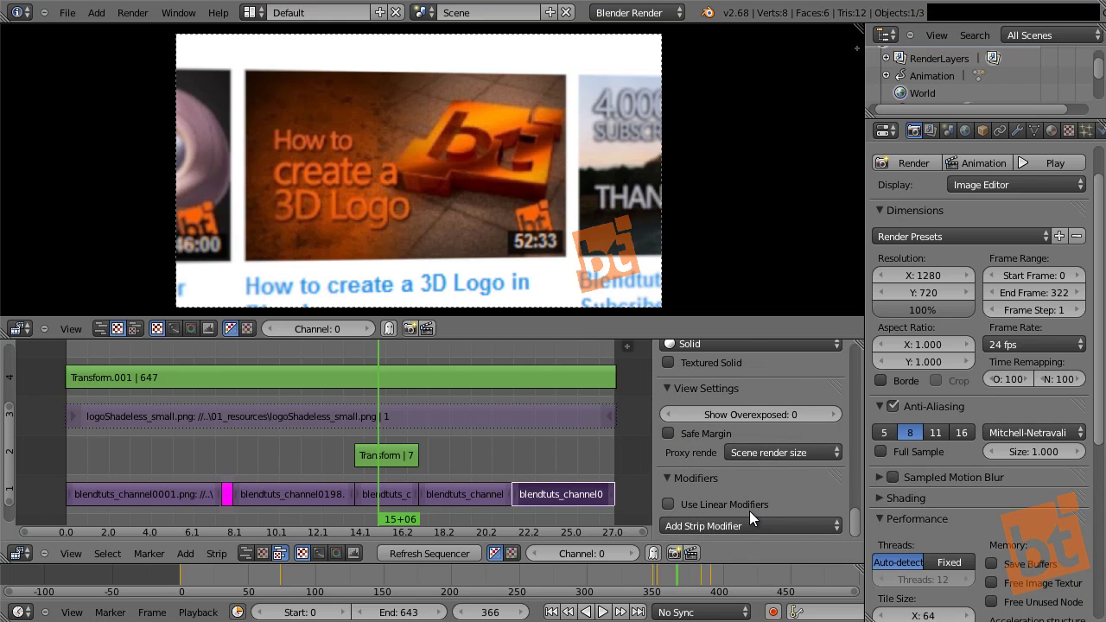
middle_click_drag(687, 469, 687, 501)
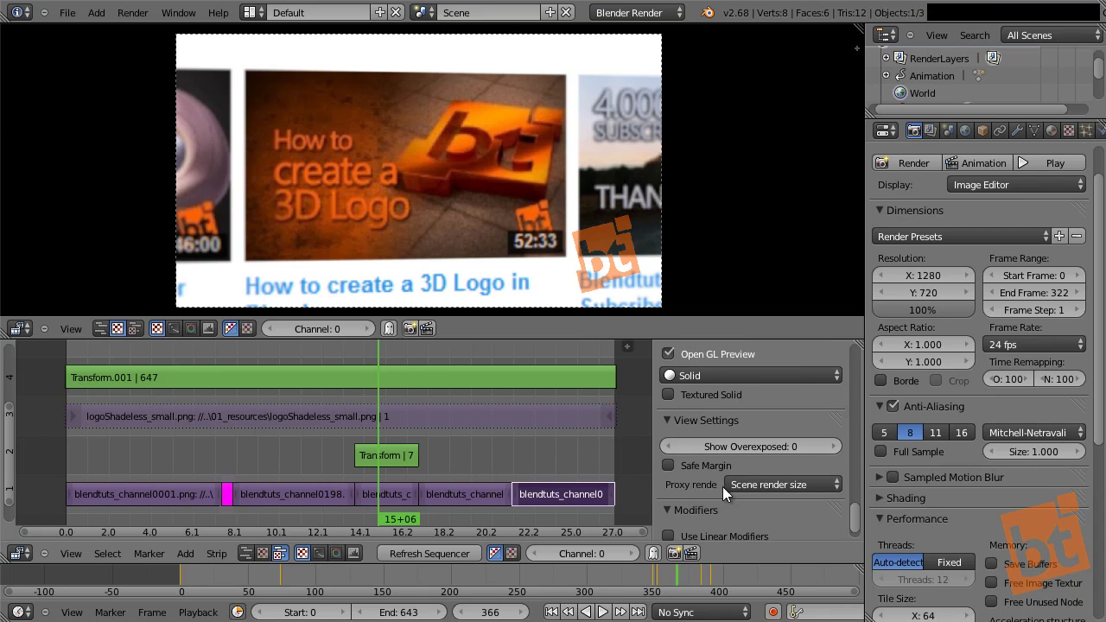
left_click_drag(655, 484, 542, 482)
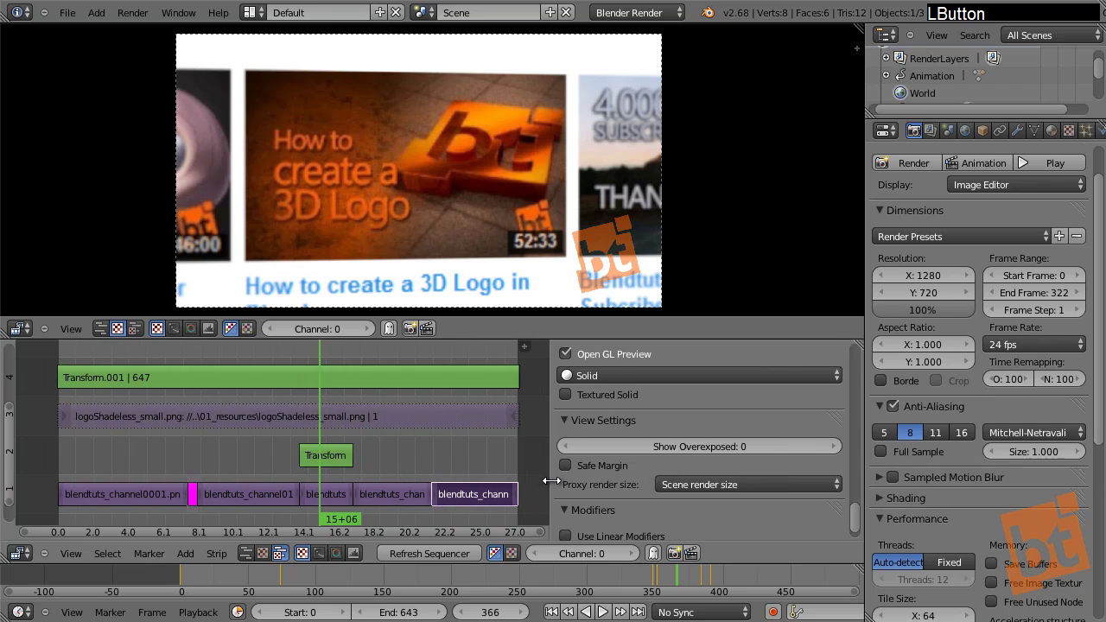
left_click(739, 488)
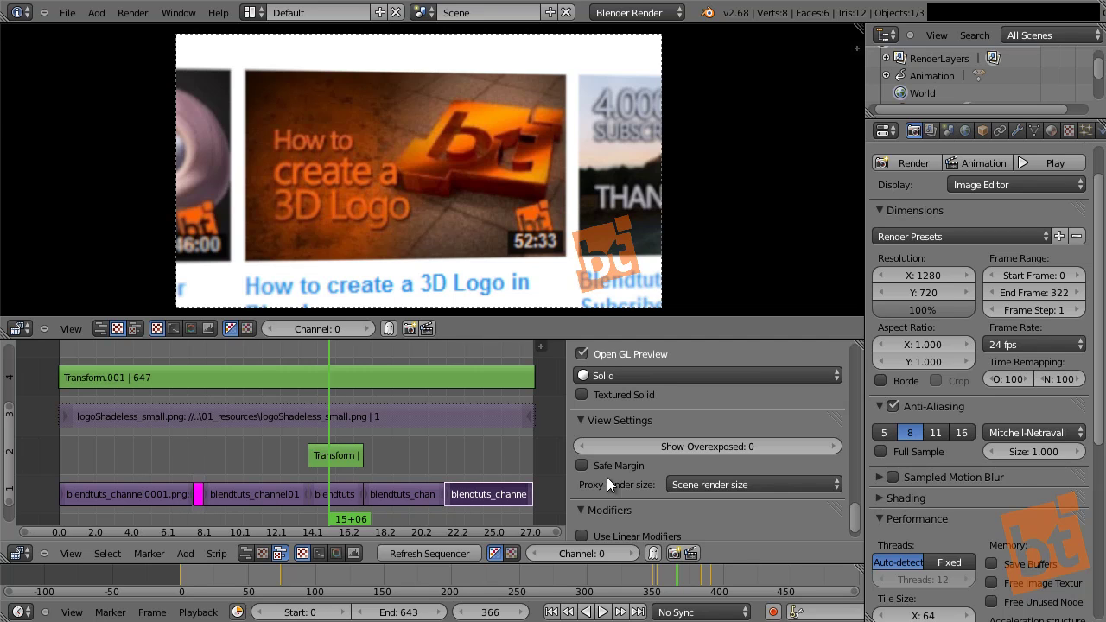
left_click(728, 483)
left_click_drag(566, 438, 632, 437)
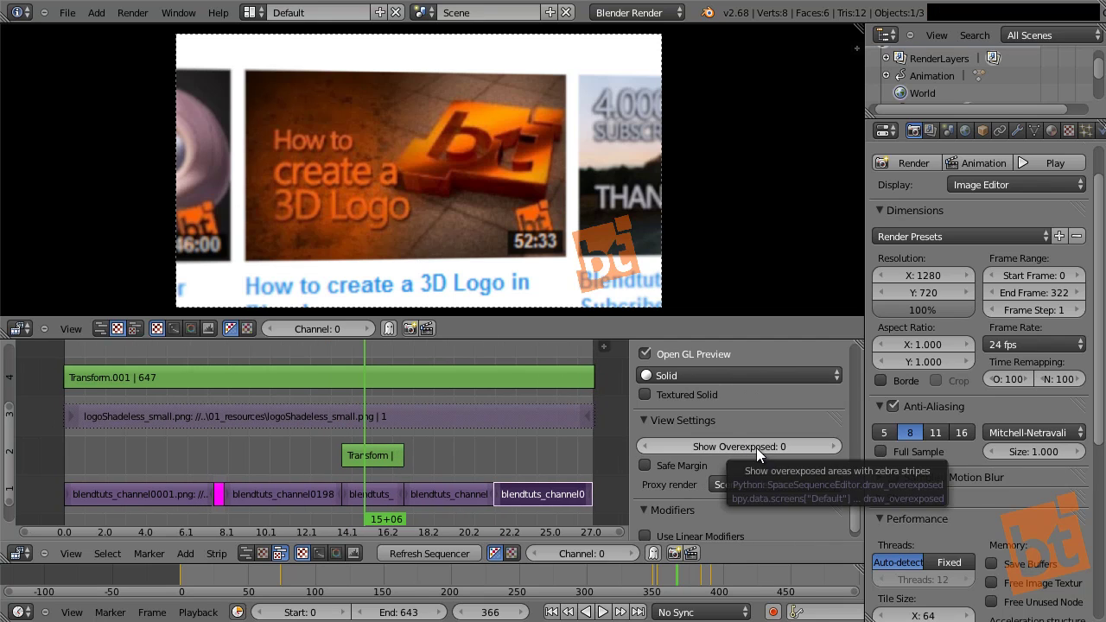
mouse_move(756, 447)
middle_mouse_down()
mouse_move(749, 475)
mouse_move(721, 387)
middle_mouse_up()
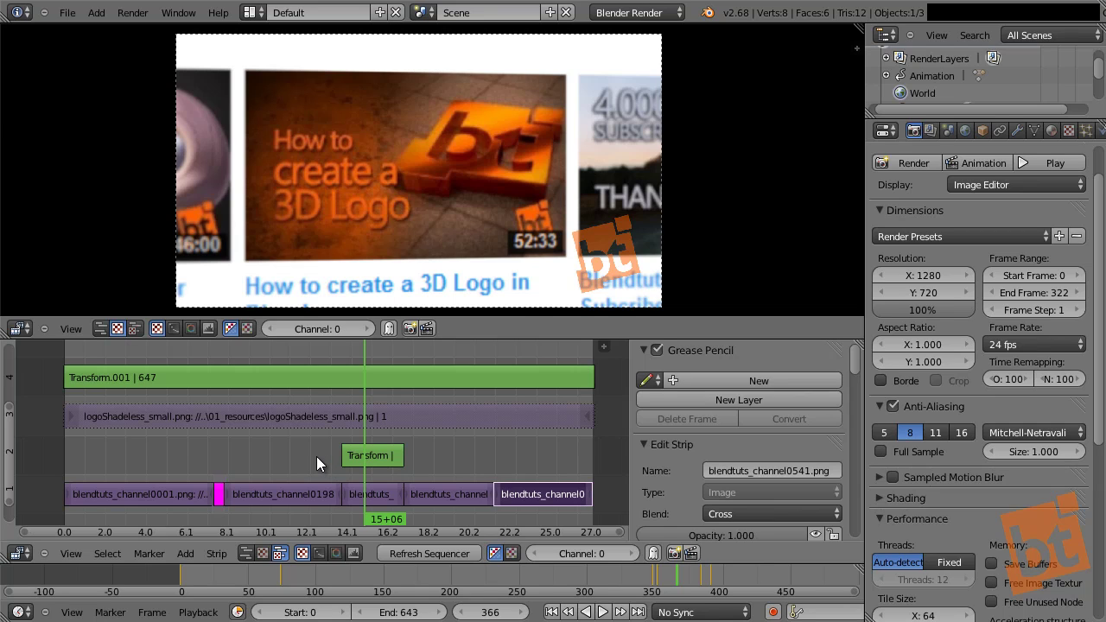
Move the current frame to 338, at the start of the Transform strip on channel 2
left_click(342, 439)
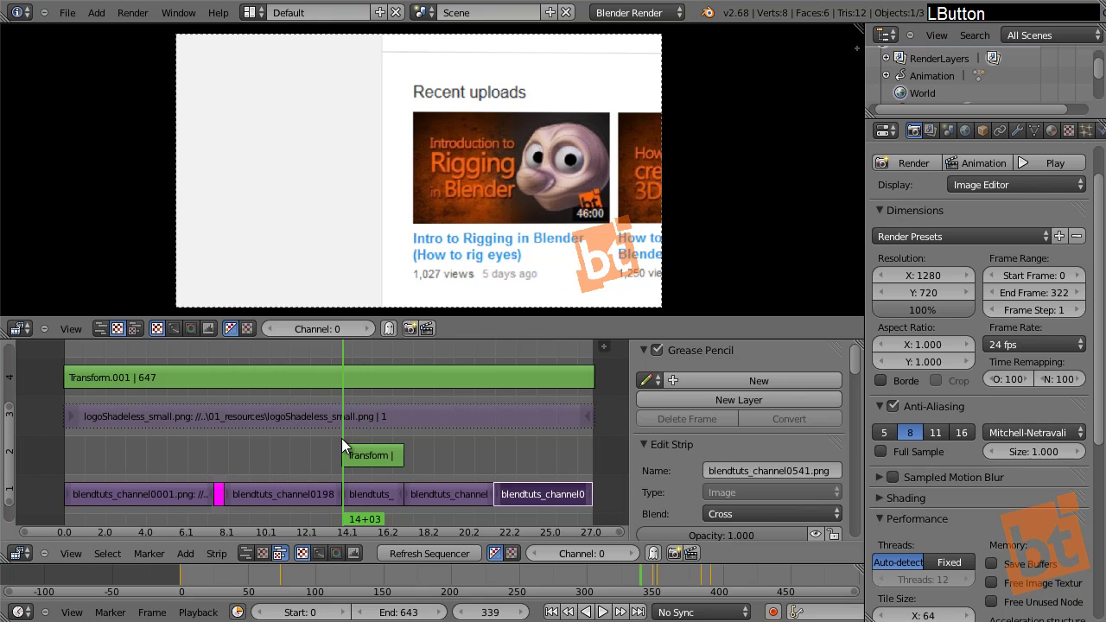
left_click_drag(342, 438, 340, 438)
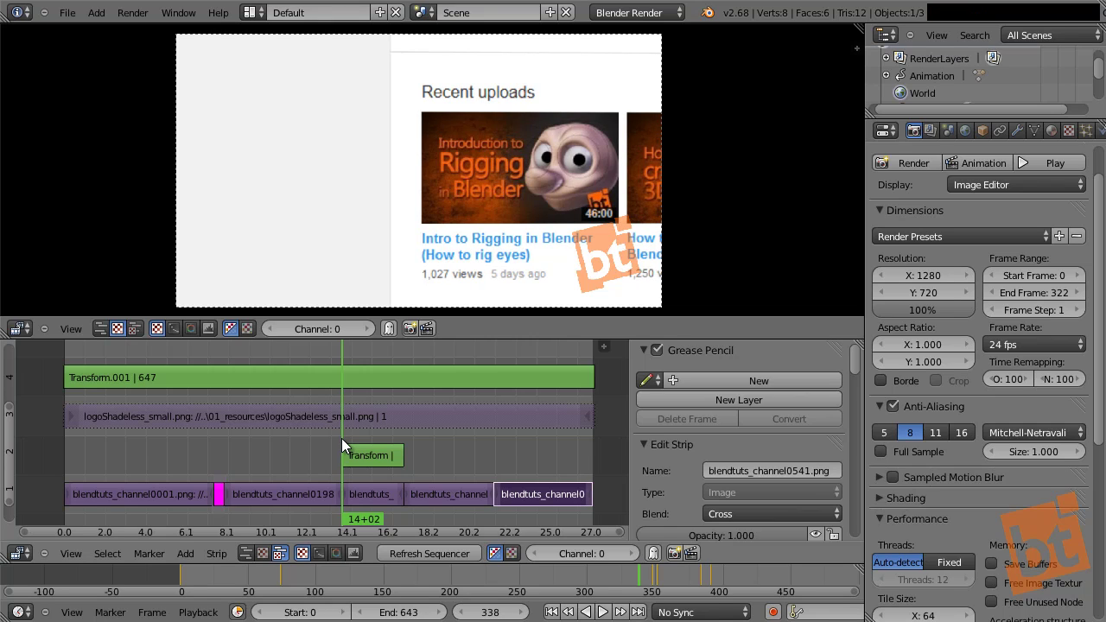